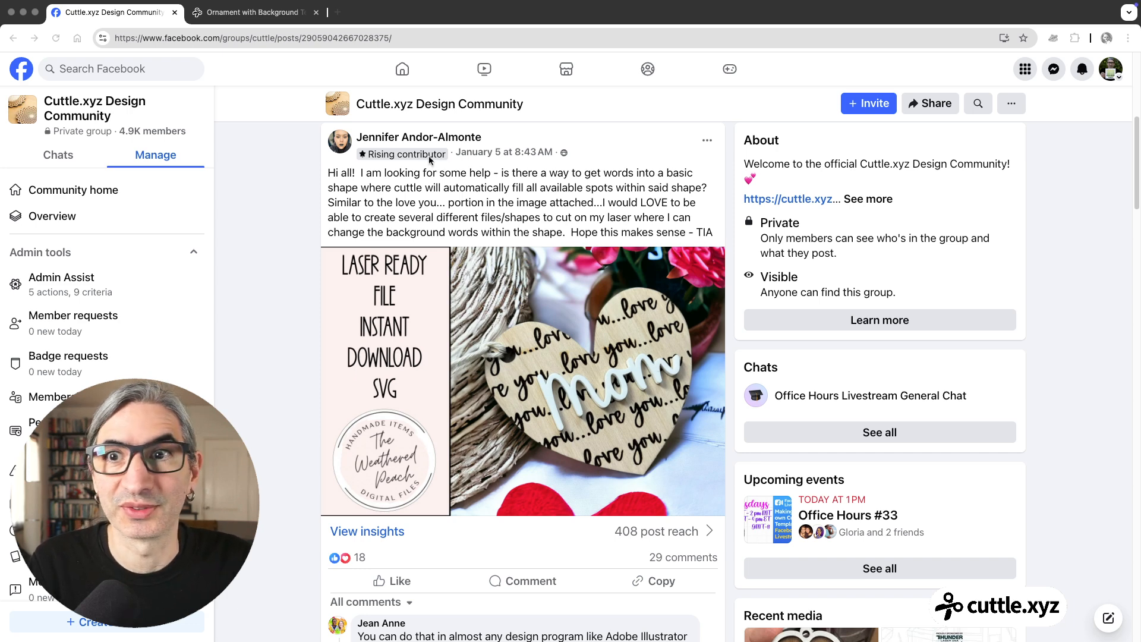
# Switch to the Cuttle project "Ornament with Background Text" and rename its component to "Shape"
pyautogui.click(286, 16)
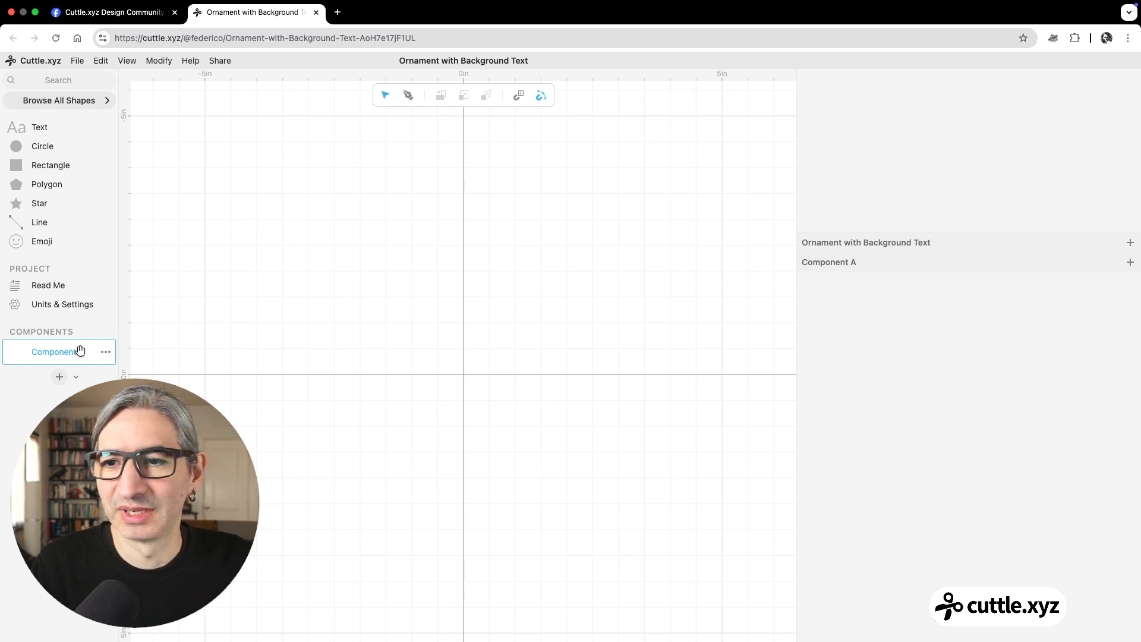
pyautogui.doubleClick(57, 352)
pyautogui.write('Shape')
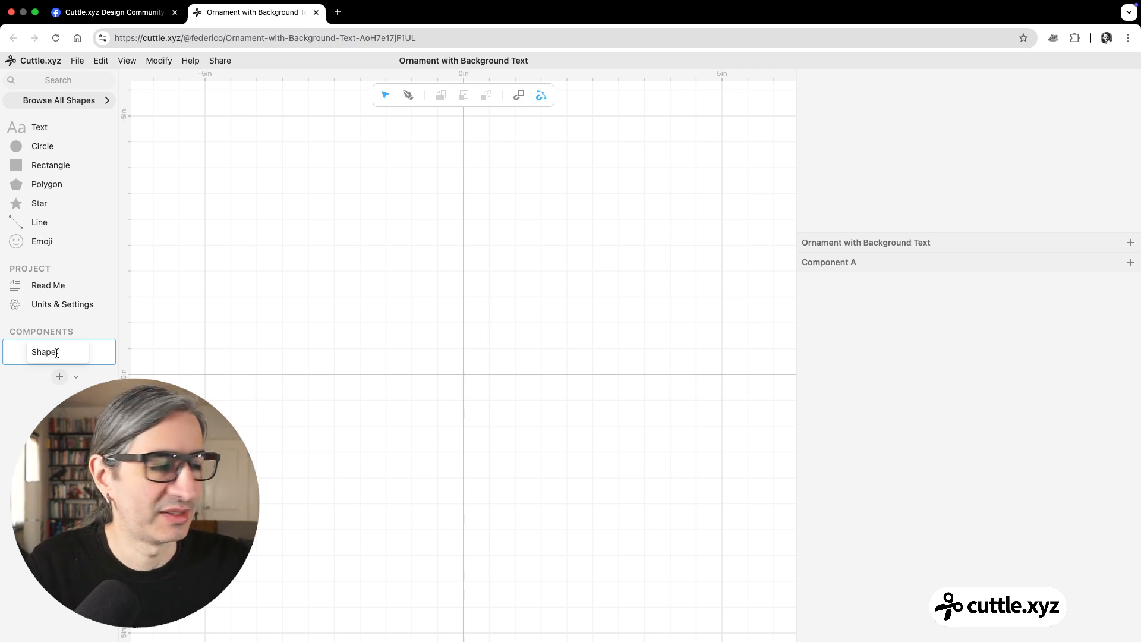
pyautogui.click(394, 367)
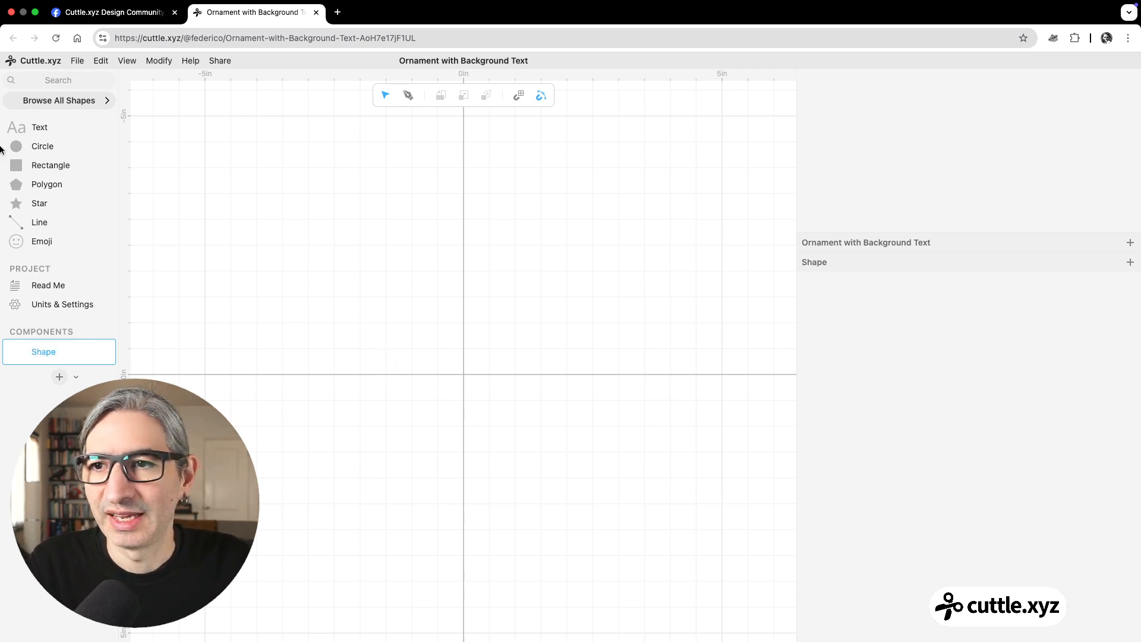
# Search the shape library for a heart and place the basic Heart shape at the canvas origin
pyautogui.click(38, 79)
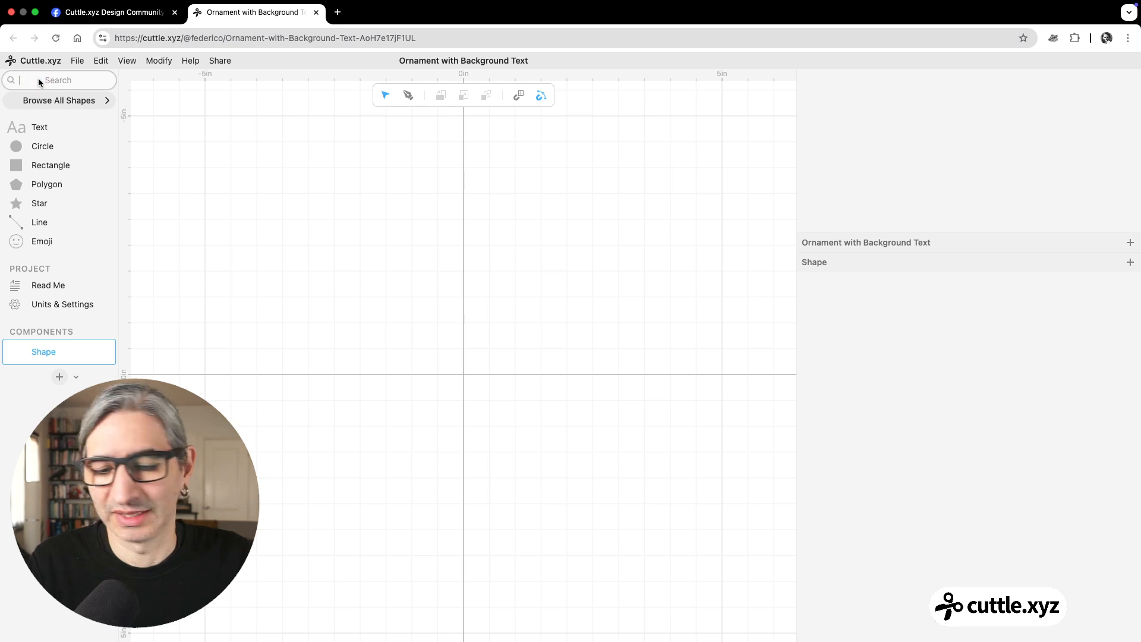
pyautogui.write('hear')
pyautogui.moveTo(18, 147); pyautogui.dragTo(467, 379)
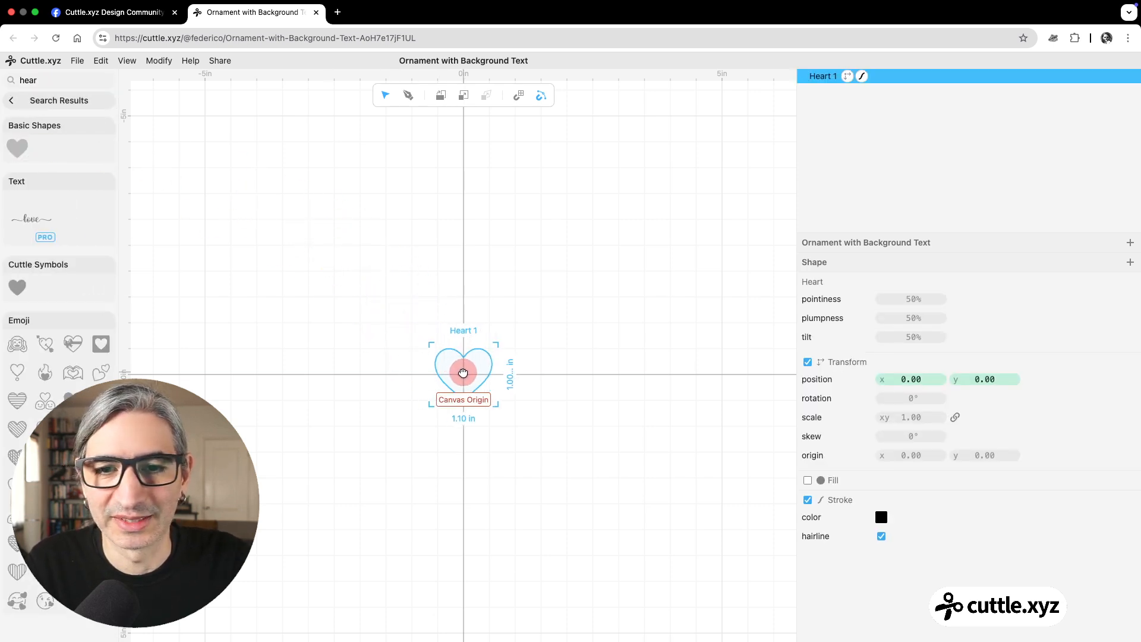
pyautogui.click(40, 102)
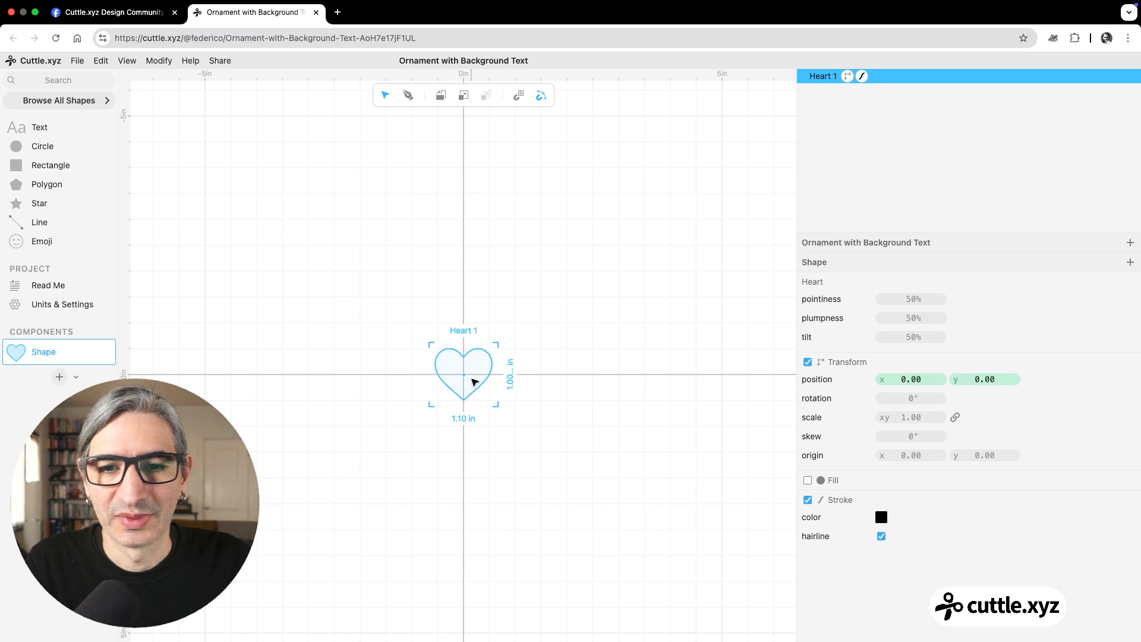
# Set the heart's scale to 3
pyautogui.scroll(5, 524, 406)
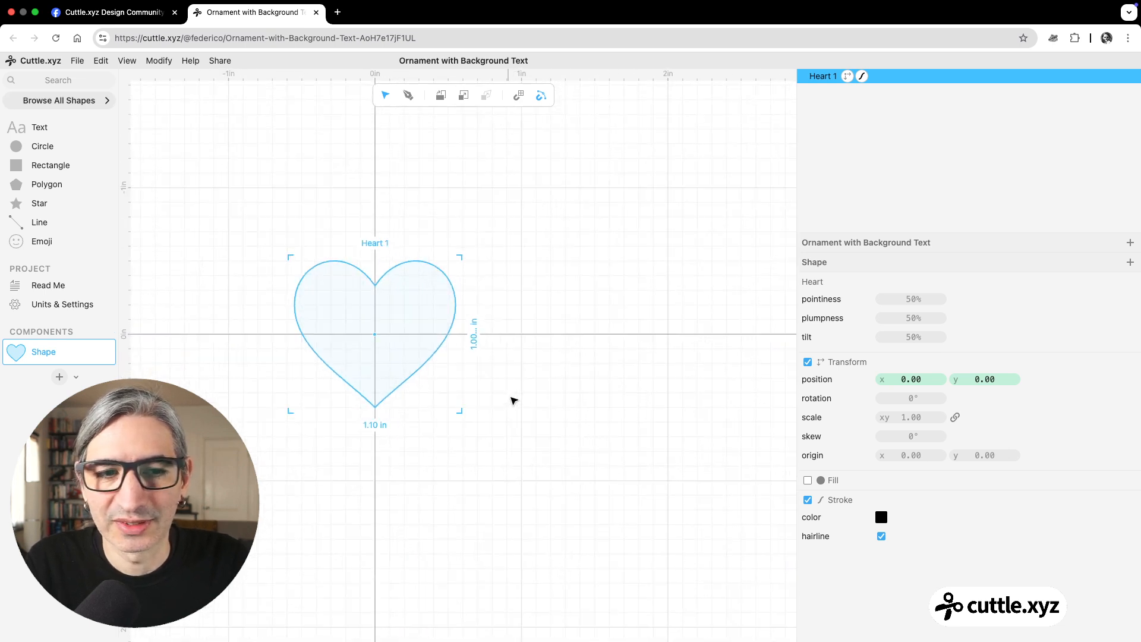
pyautogui.moveTo(609, 418); pyautogui.dragTo(604, 421)
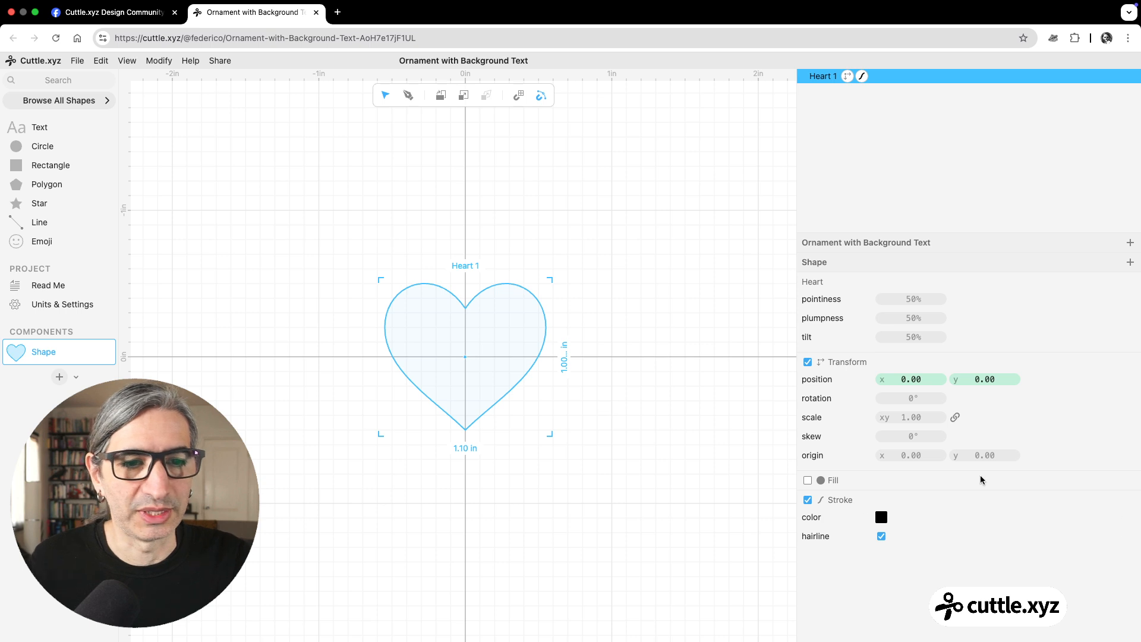
pyautogui.click(911, 417)
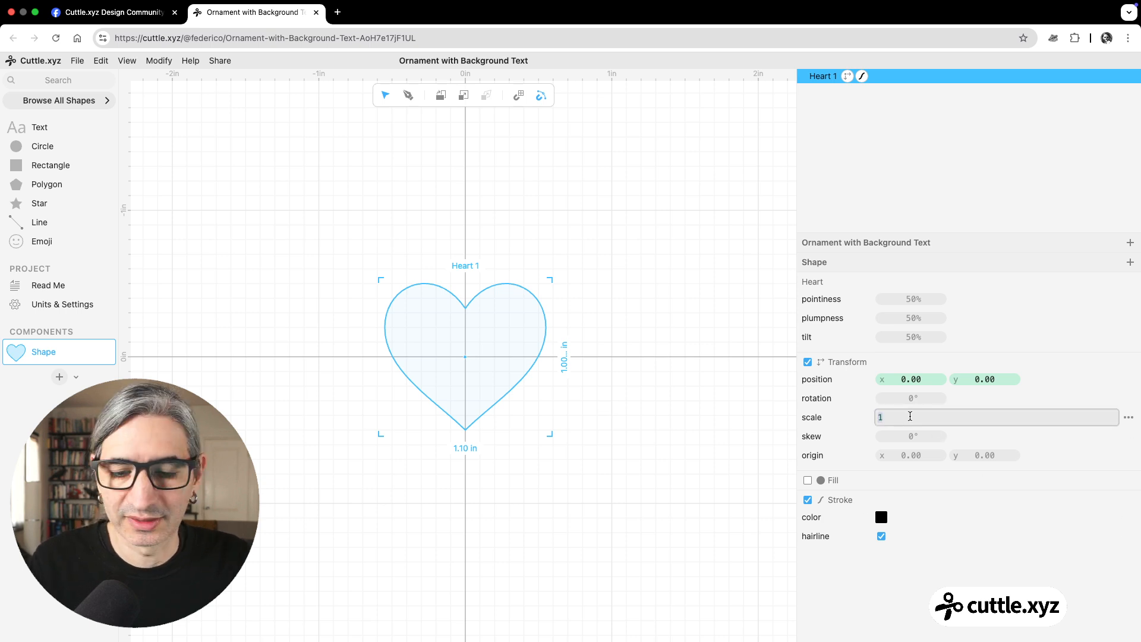
pyautogui.write('3')
pyautogui.click(700, 458)
pyautogui.scroll(-3, 698, 458)
pyautogui.moveTo(698, 458); pyautogui.dragTo(667, 439)
pyautogui.scroll(-2, 670, 442)
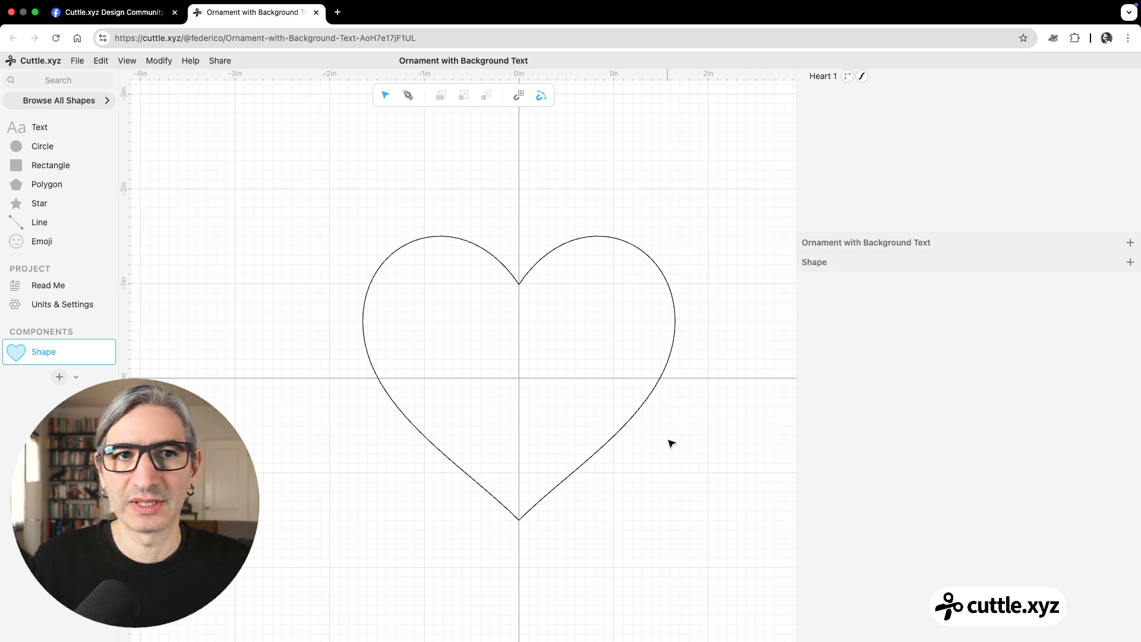
pyautogui.moveTo(690, 390); pyautogui.dragTo(684, 387)
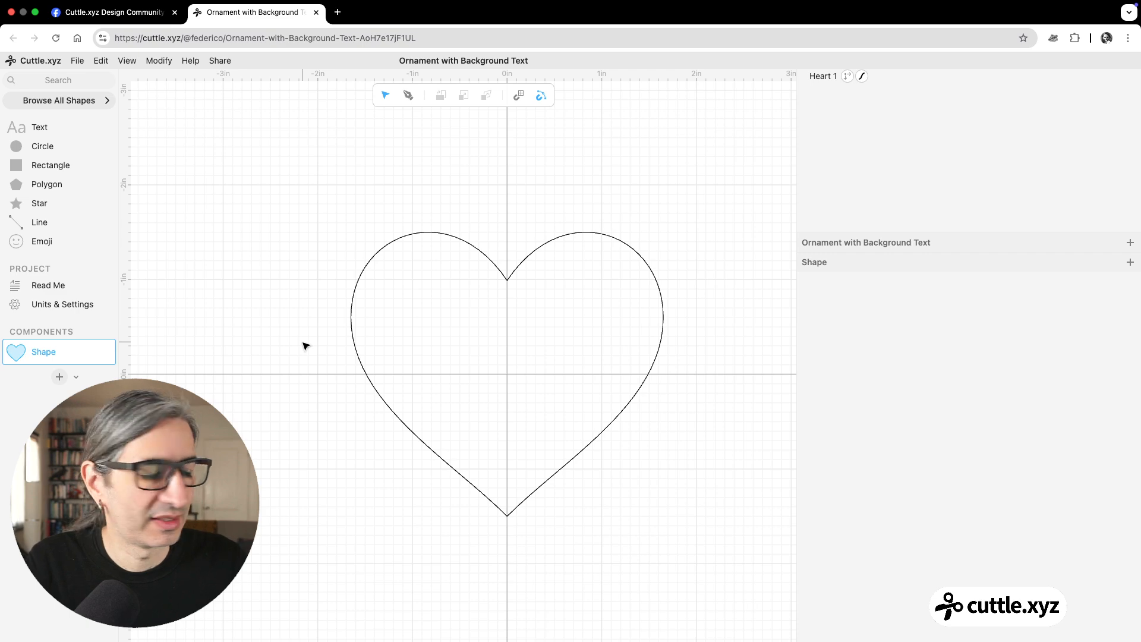
# Create a new component named "Background"
pyautogui.click(59, 377)
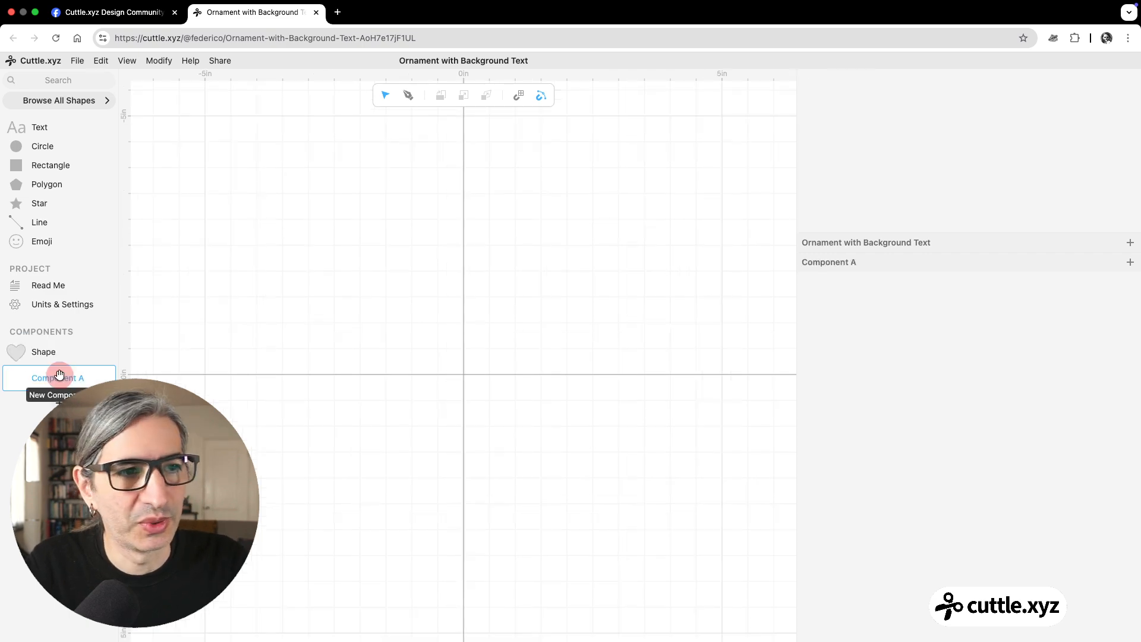
pyautogui.write('Background')
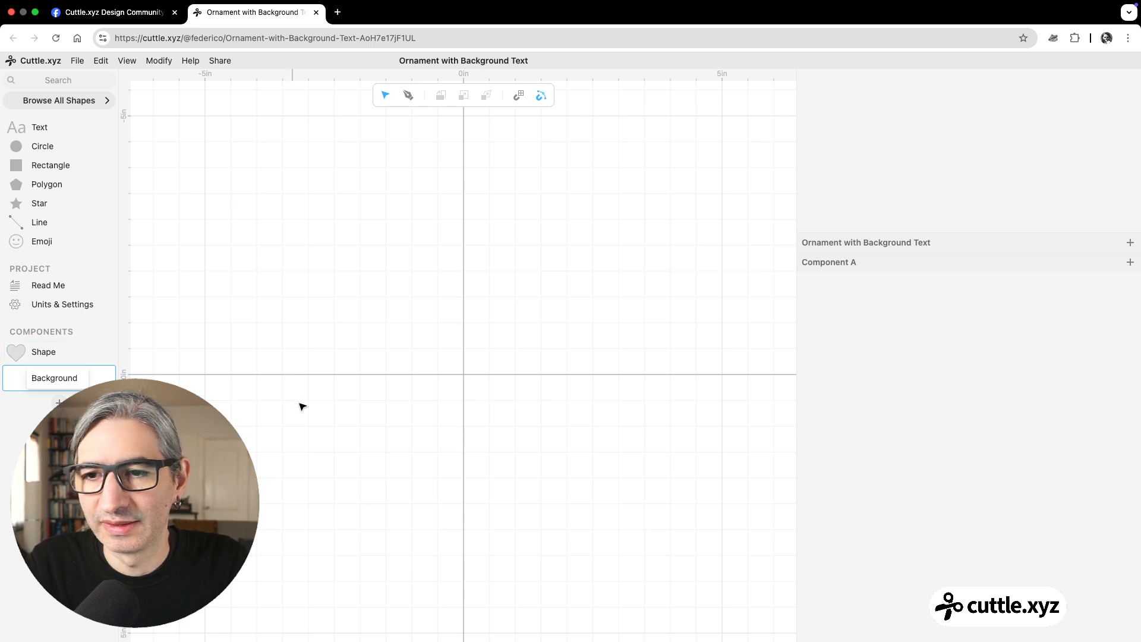
pyautogui.press('Return')
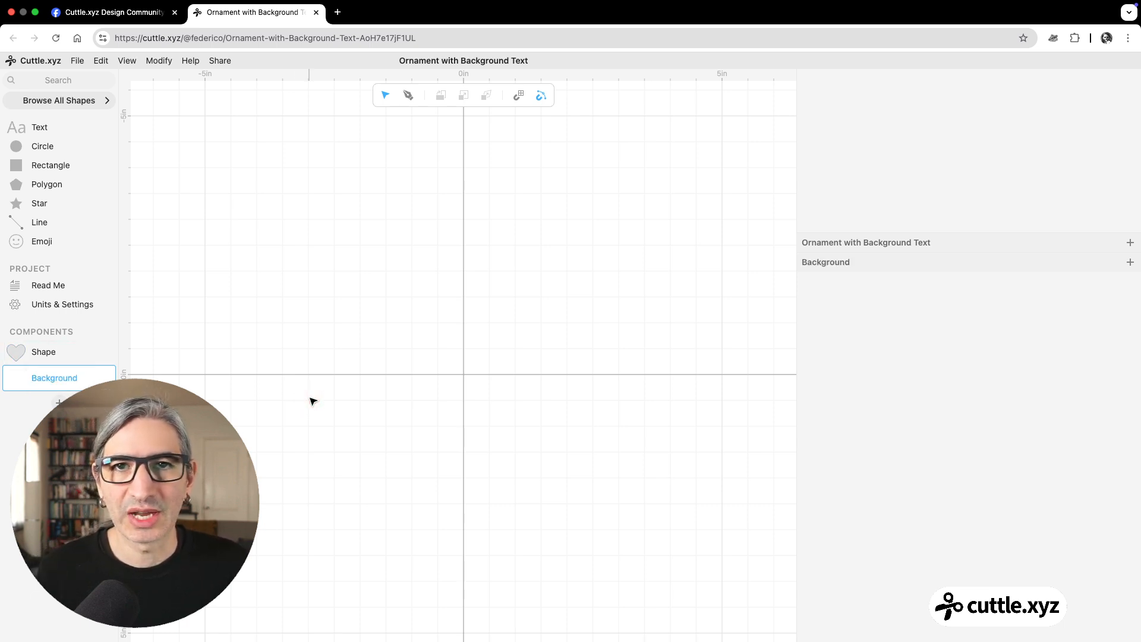
# Place an instance of the Shape component at the canvas origin of the Background component
pyautogui.moveTo(15, 351); pyautogui.dragTo(465, 378)
pyautogui.scroll(5, 464, 378)
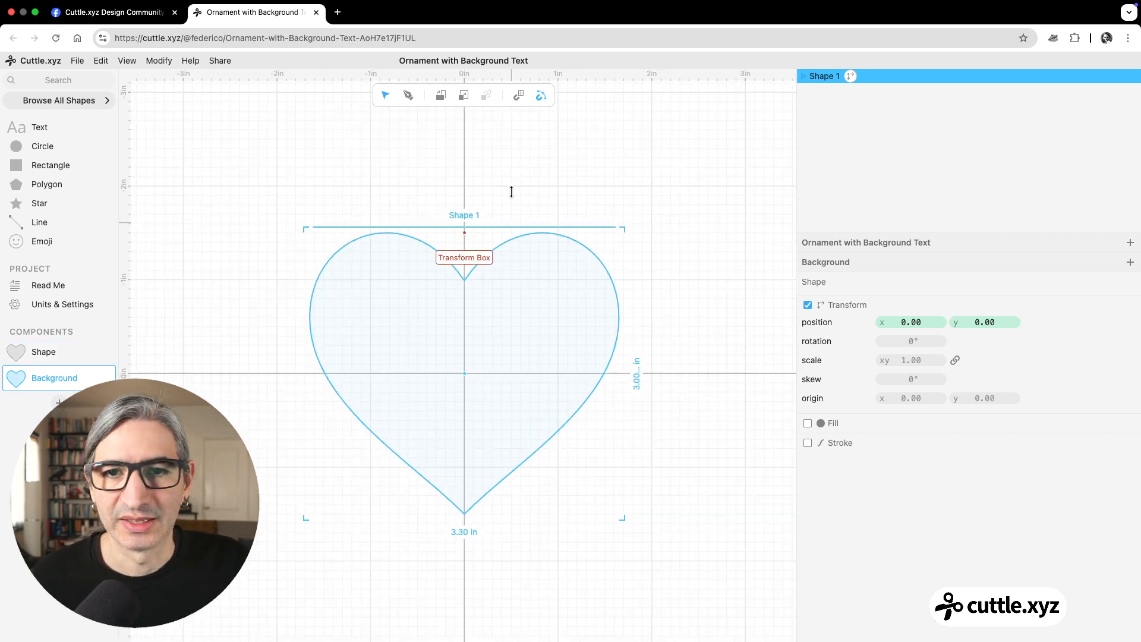
pyautogui.scroll(-3, 519, 168)
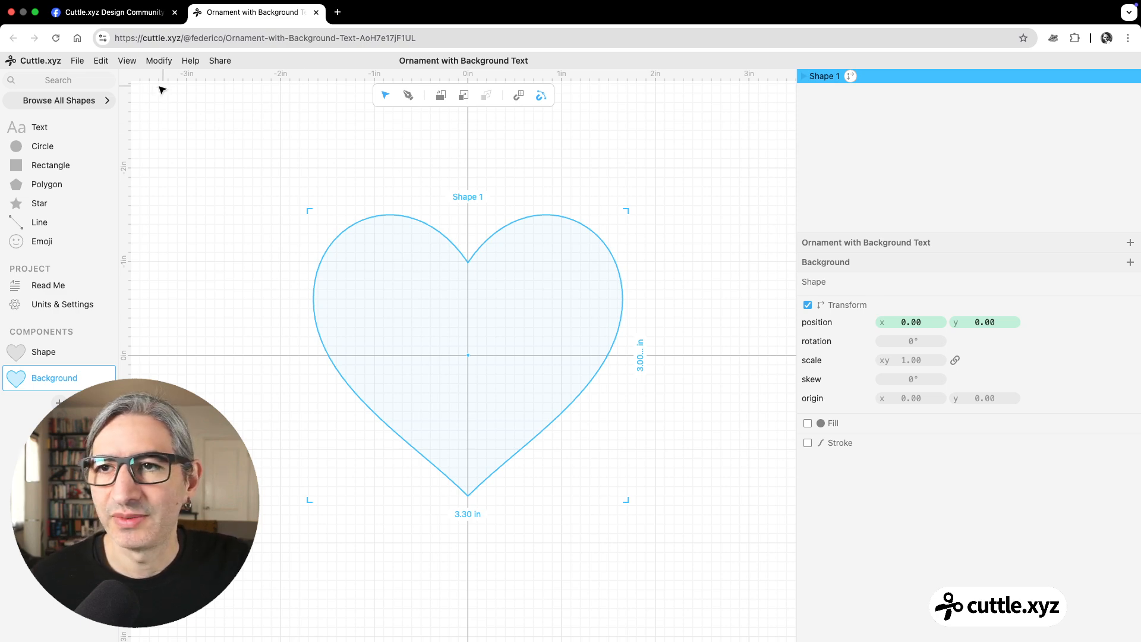
# Look at the heart ornament photo in the Facebook post, and return to the Cuttle project
pyautogui.click(116, 12)
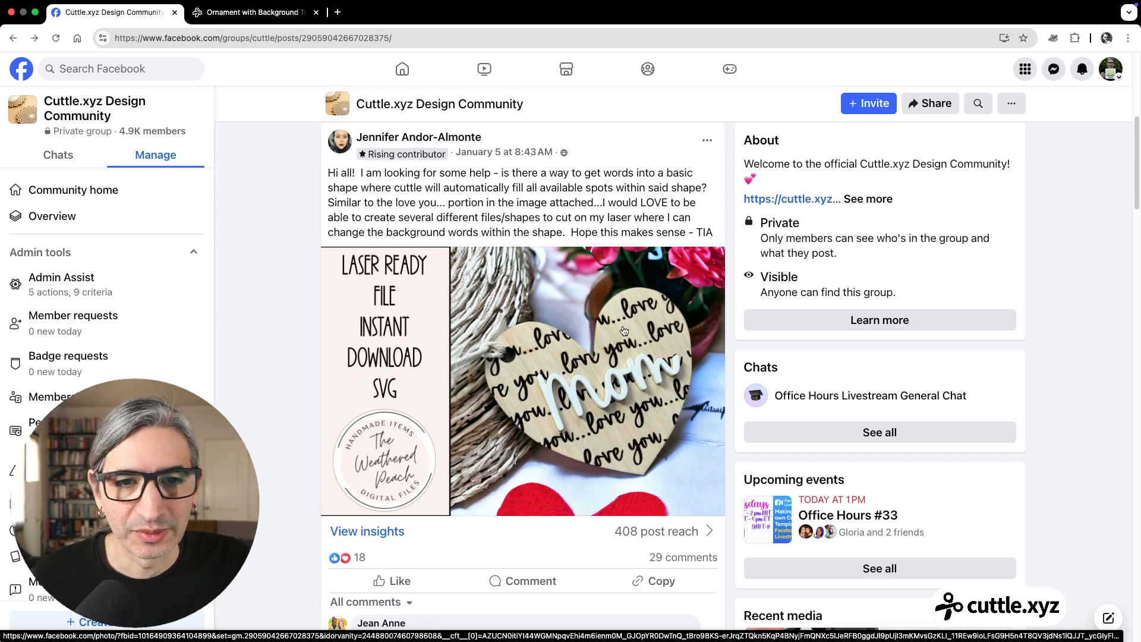
pyautogui.click(274, 13)
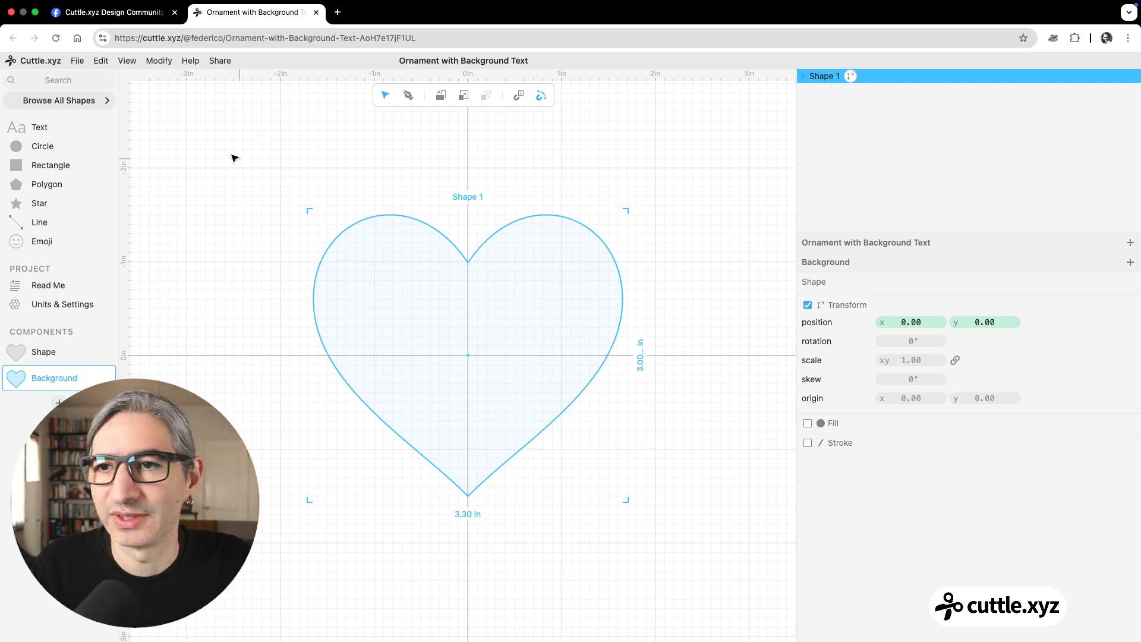
# Find the Connected Text shape in the library and place it just above the heart
pyautogui.click(63, 76)
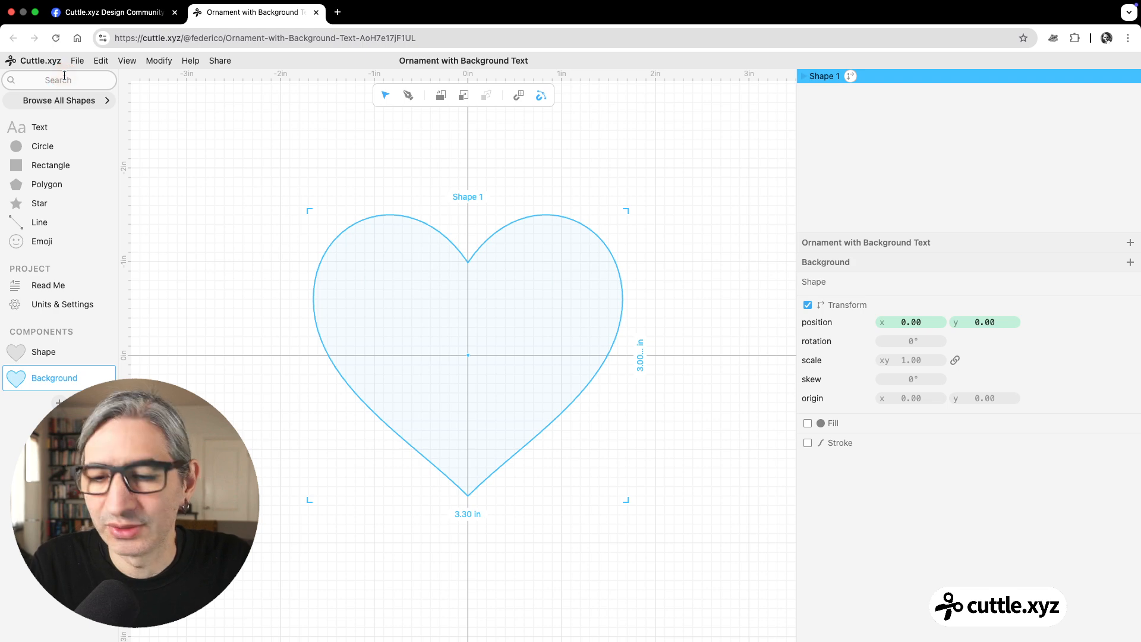
pyautogui.write('co')
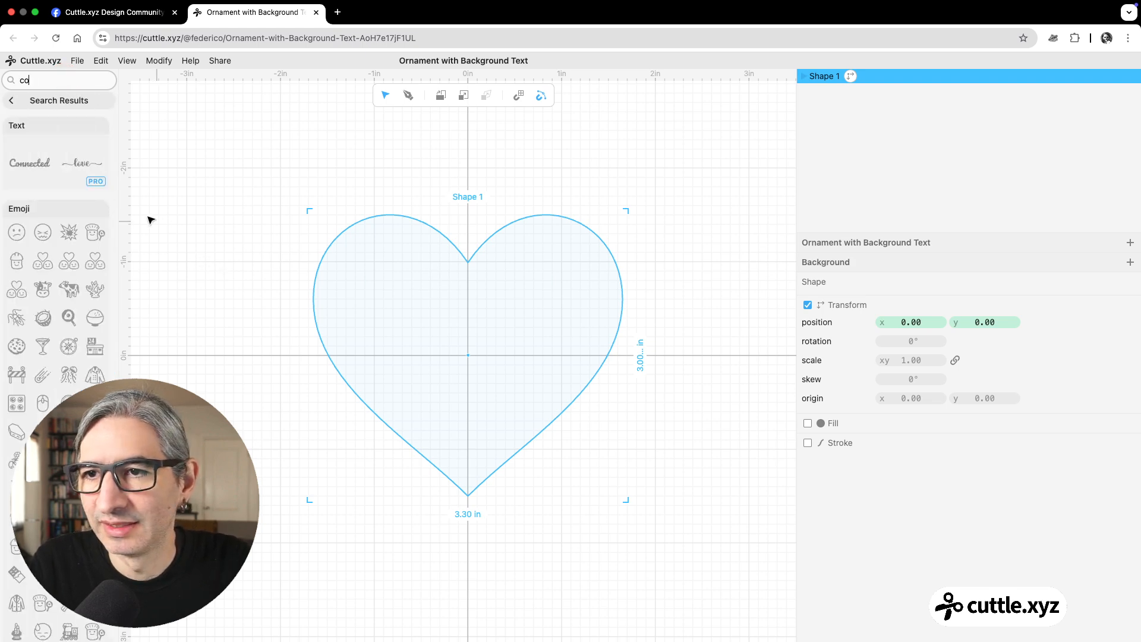
pyautogui.moveTo(28, 170); pyautogui.dragTo(327, 159)
pyautogui.doubleClick(334, 162)
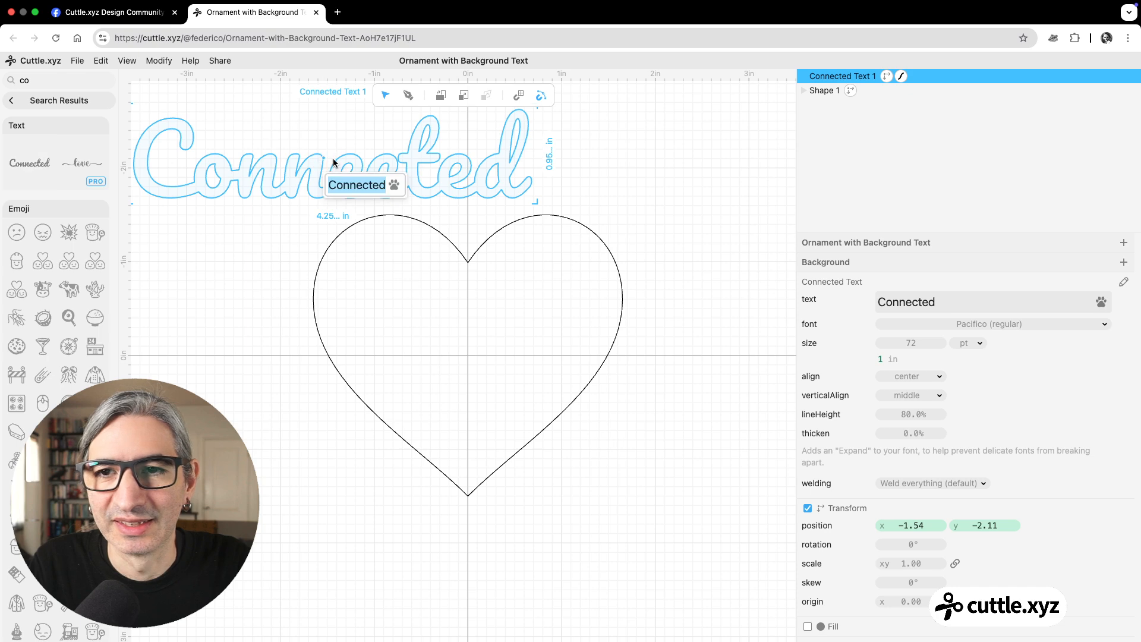
pyautogui.press('Escape')
pyautogui.scroll(-5, 357, 161)
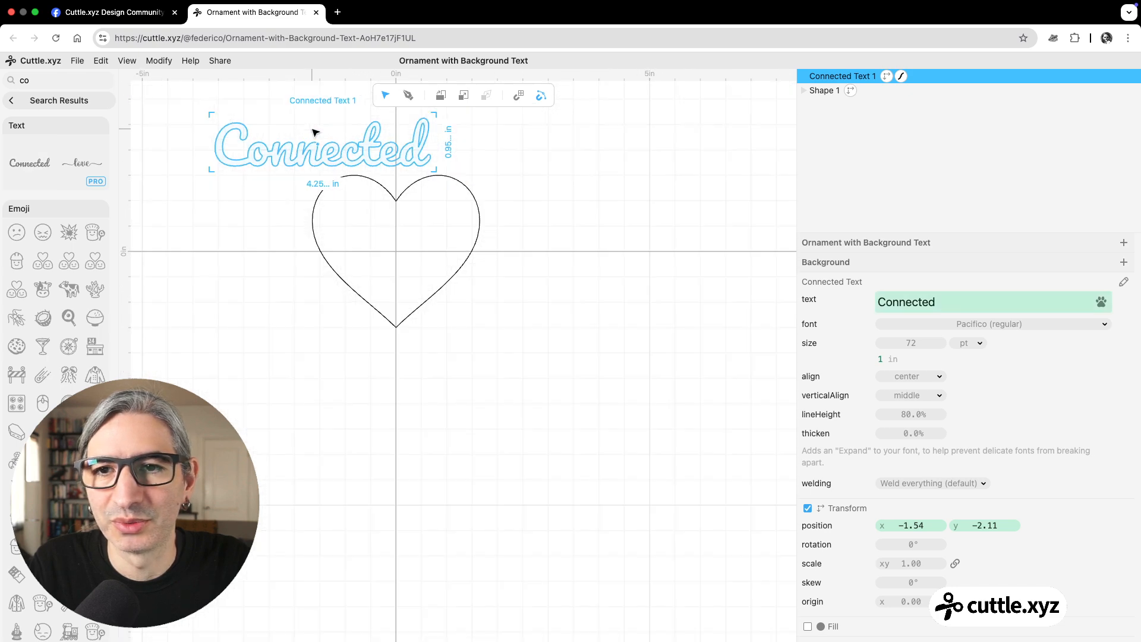
pyautogui.scroll(1, 353, 159)
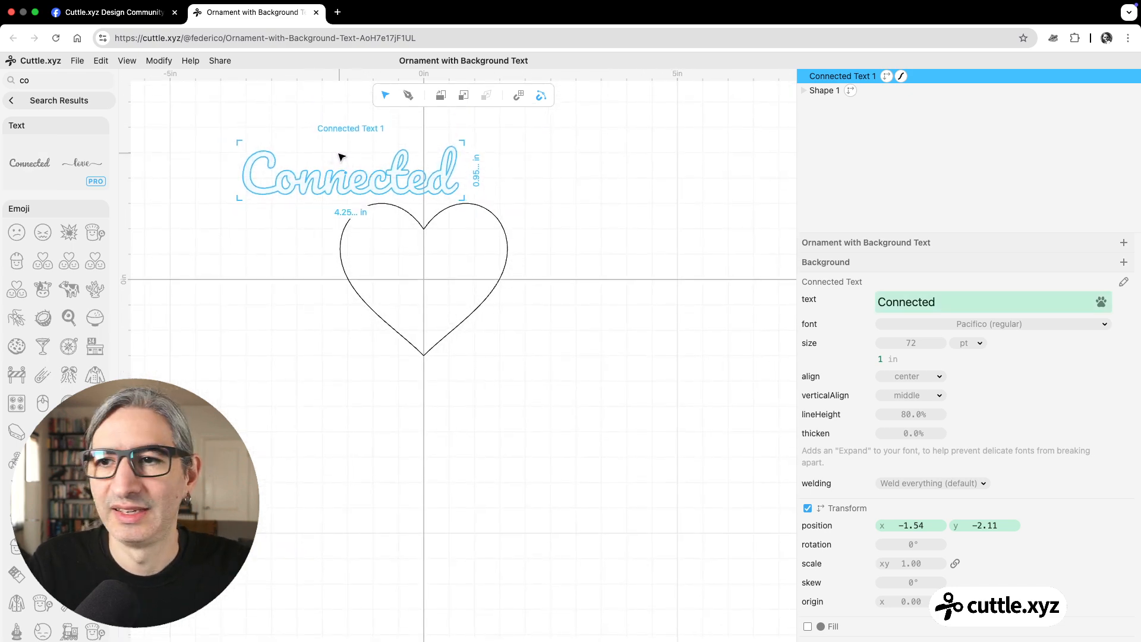
pyautogui.click(22, 100)
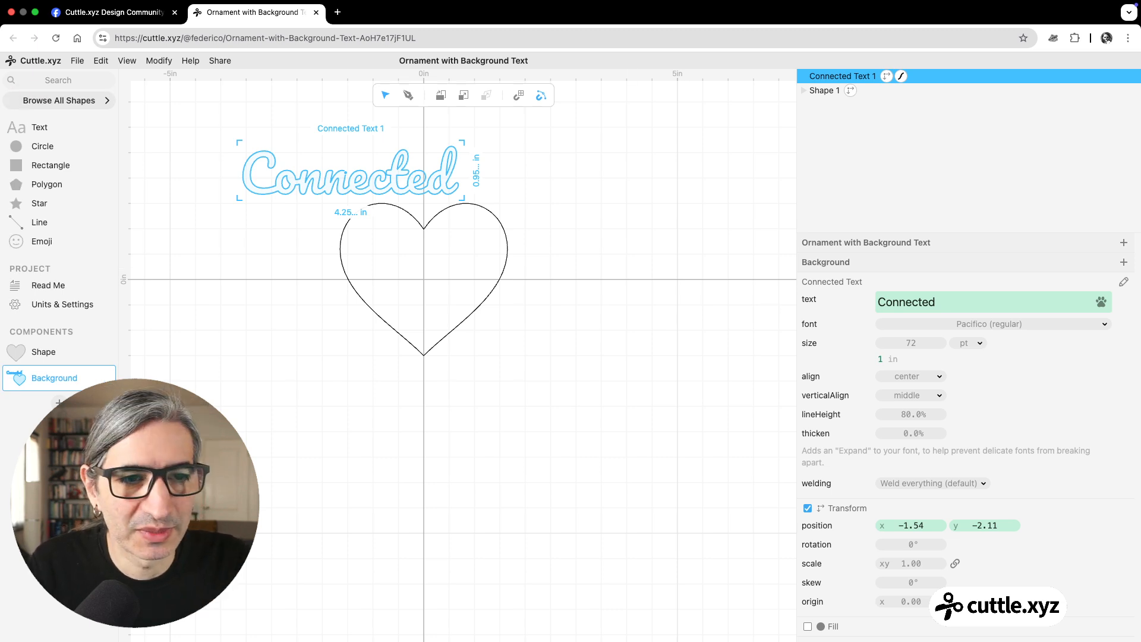
# Change the connected text to "my heart" and set its font to Cookie (regular)
pyautogui.doubleClick(955, 303)
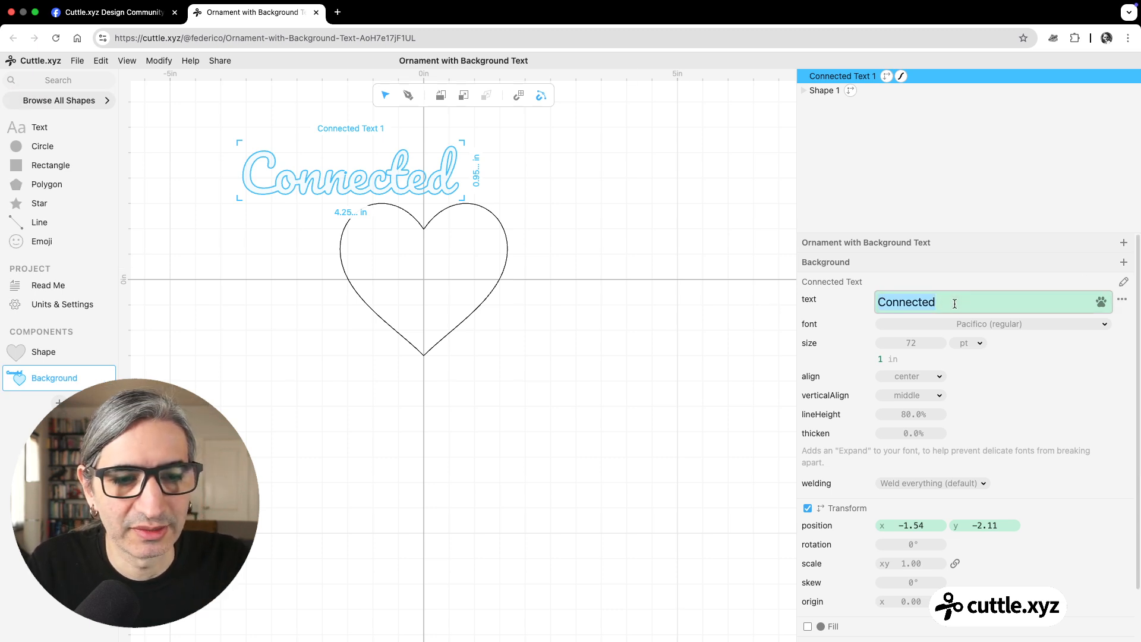
pyautogui.write('my heart')
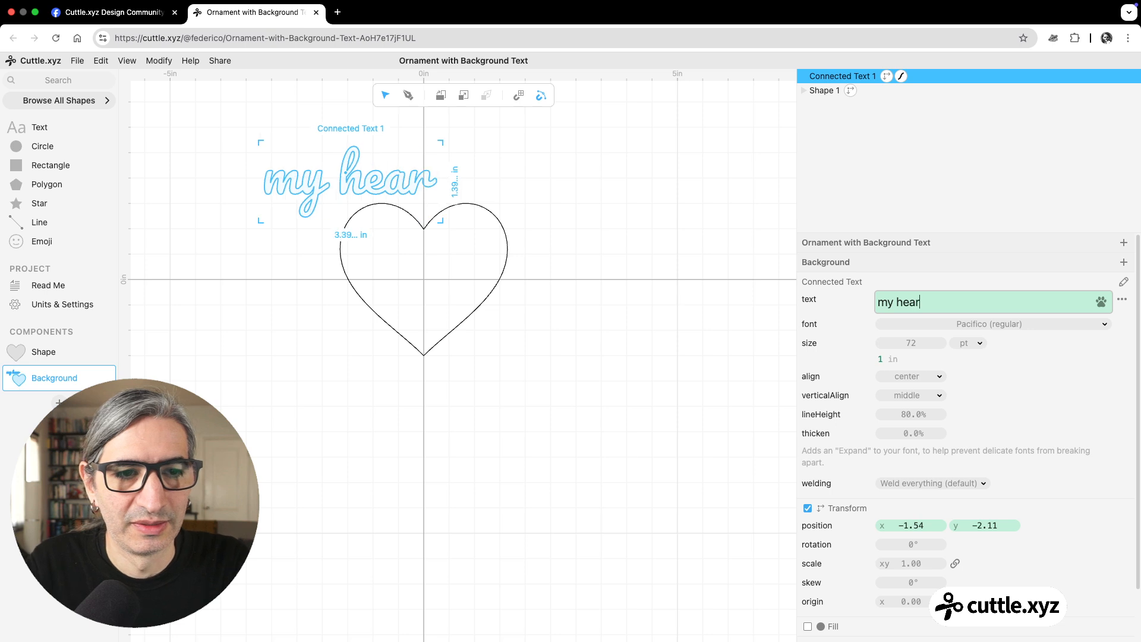
pyautogui.click(959, 330)
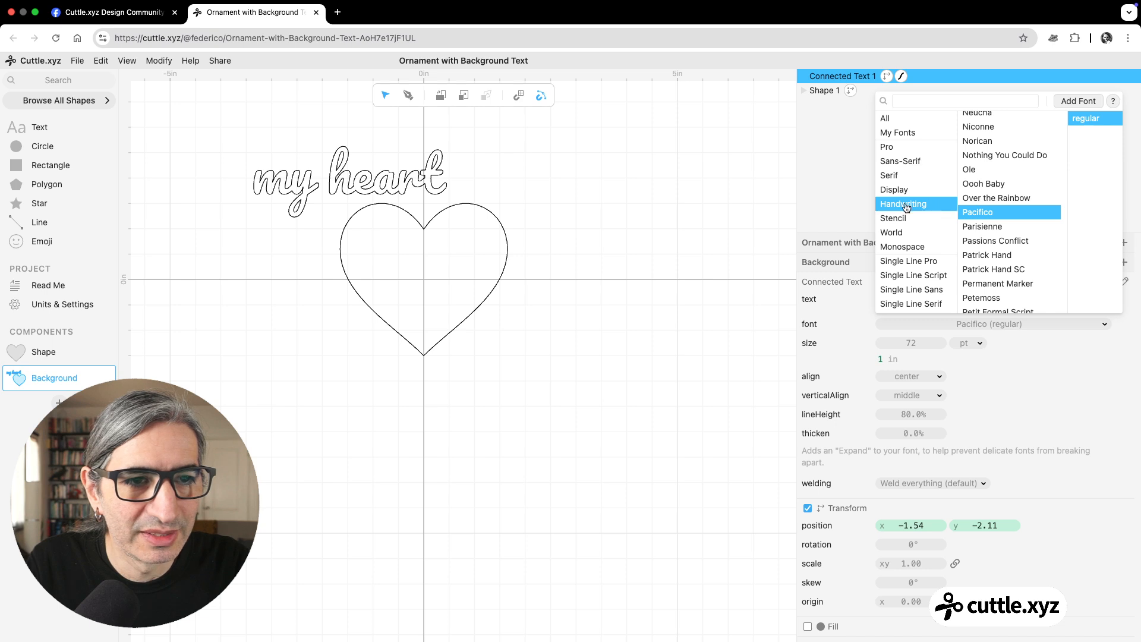
pyautogui.click(956, 101)
pyautogui.write('cook')
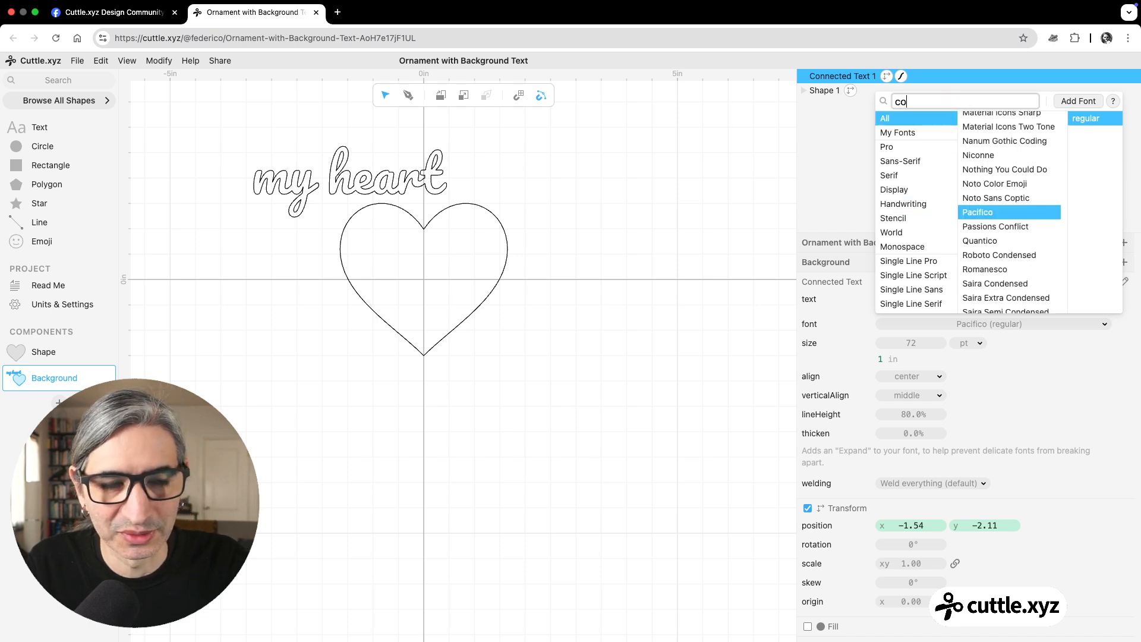
pyautogui.click(1001, 119)
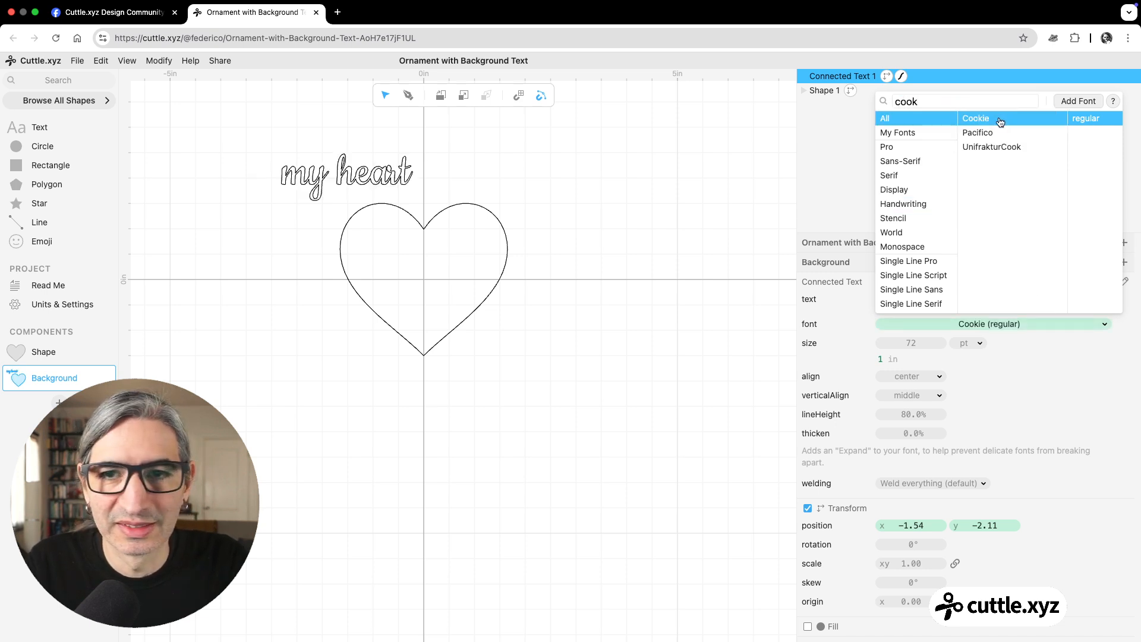
pyautogui.click(634, 257)
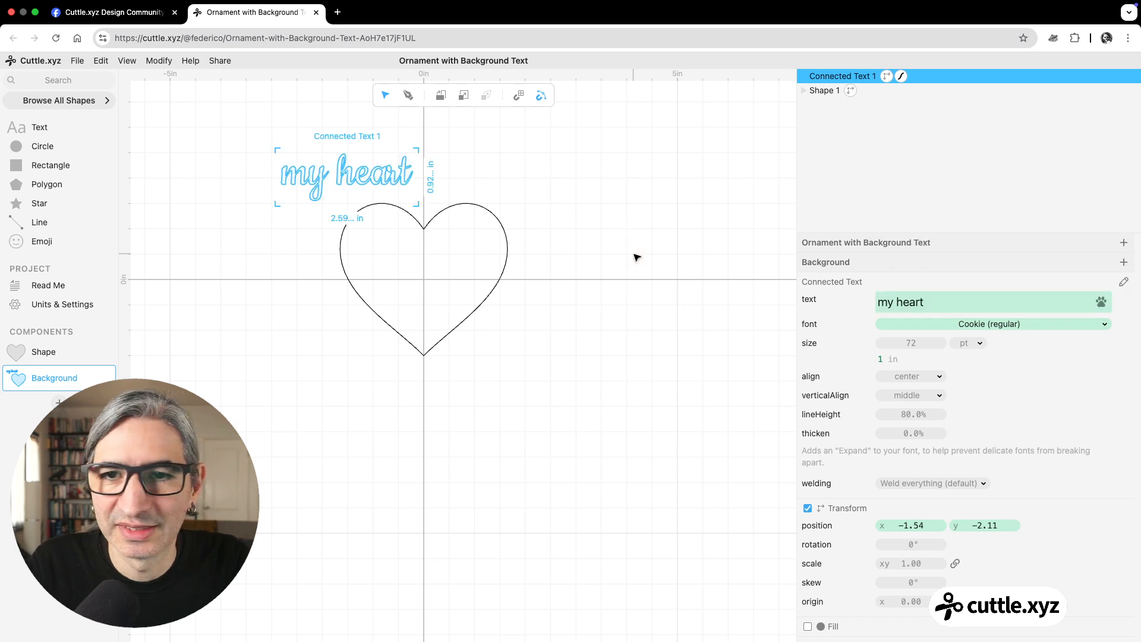
# Set the size of the "my heart" text to 30 pt
pyautogui.moveTo(912, 343); pyautogui.dragTo(871, 349)
pyautogui.click(909, 346)
pyautogui.write('30')
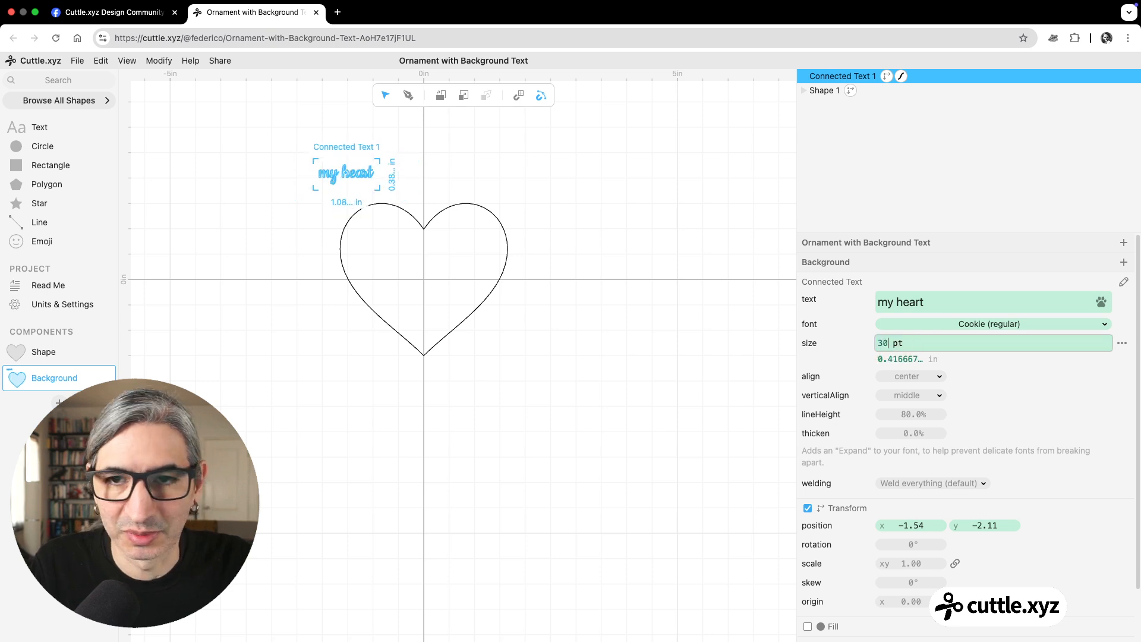
pyautogui.click(397, 446)
pyautogui.scroll(2, 350, 386)
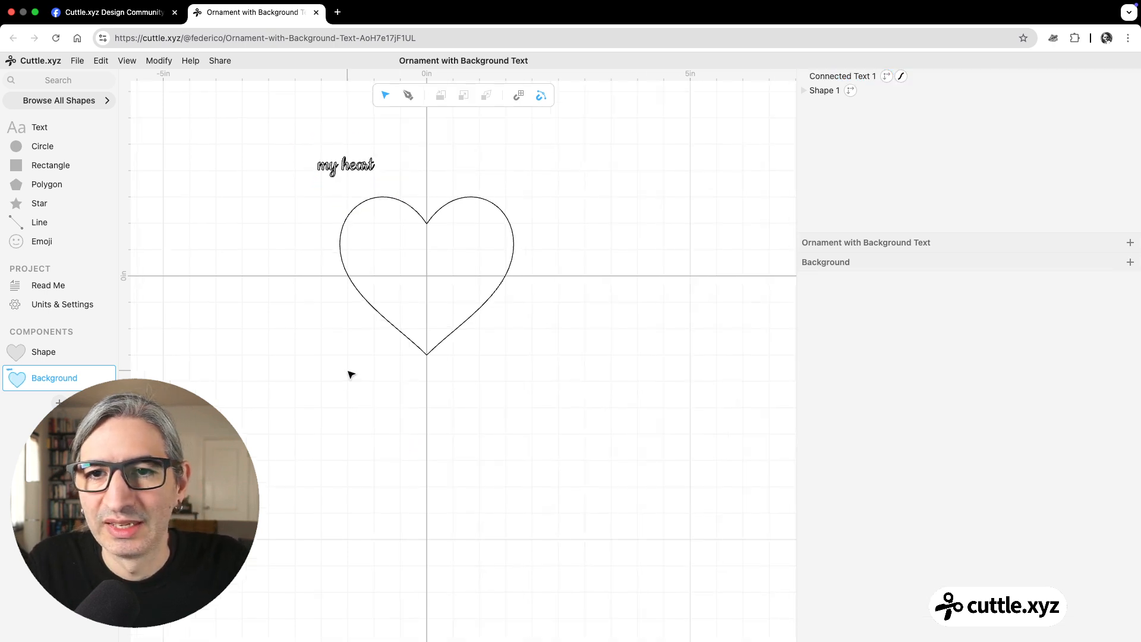
pyautogui.scroll(2, 347, 369)
pyautogui.scroll(3, 369, 412)
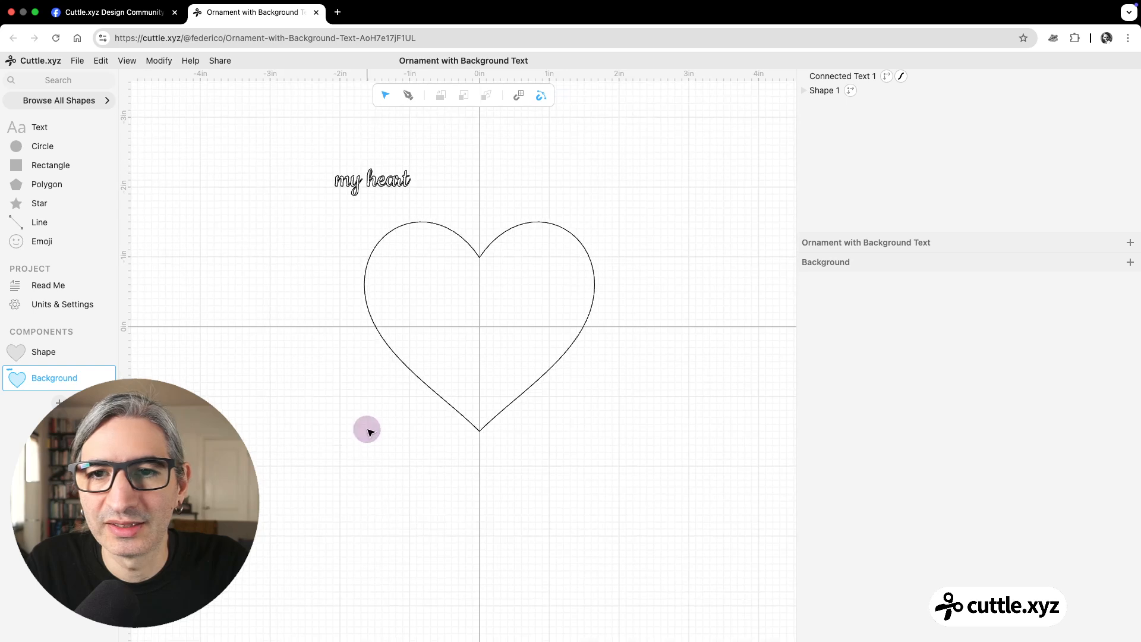
# Turn on the fill for the "my heart" connected text and set its color to magenta
pyautogui.click(393, 231)
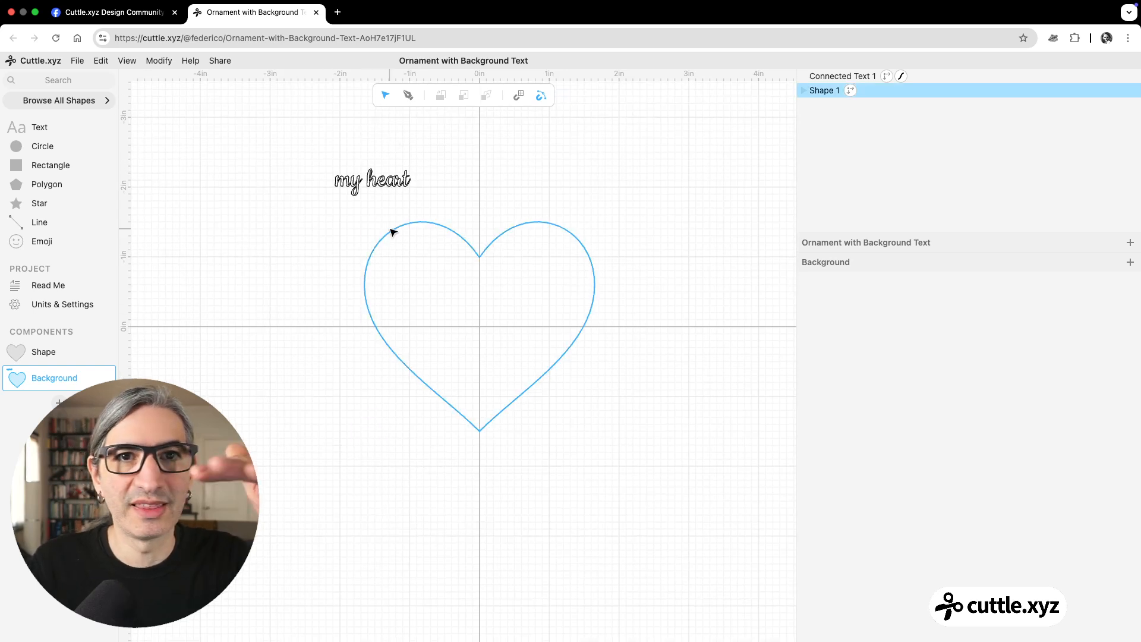
pyautogui.click(377, 188)
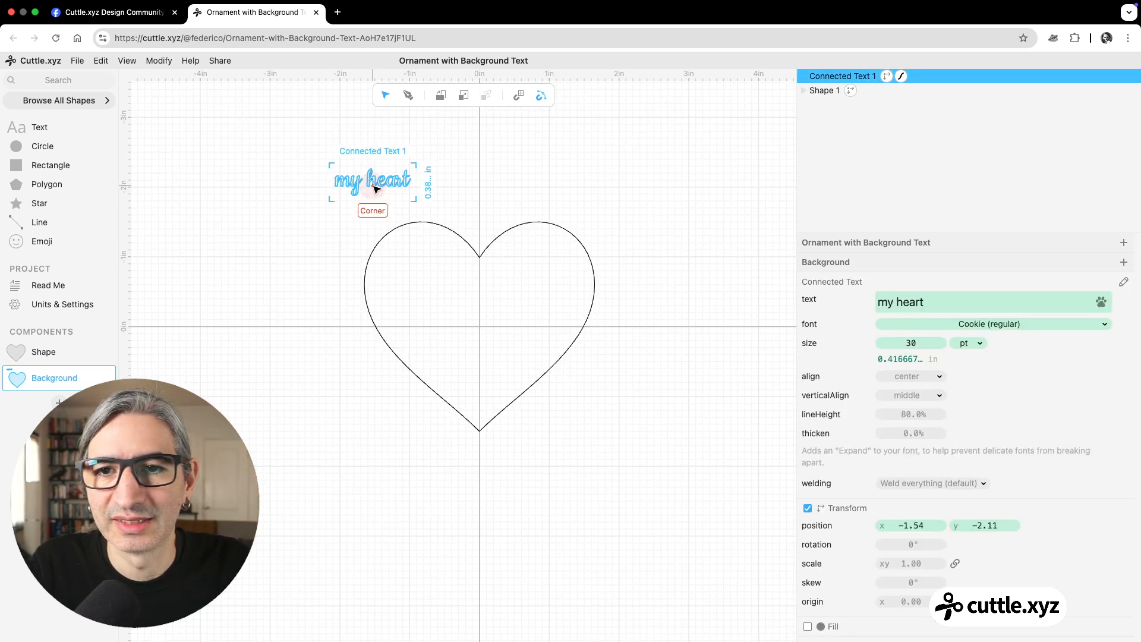
pyautogui.scroll(-1, 855, 383)
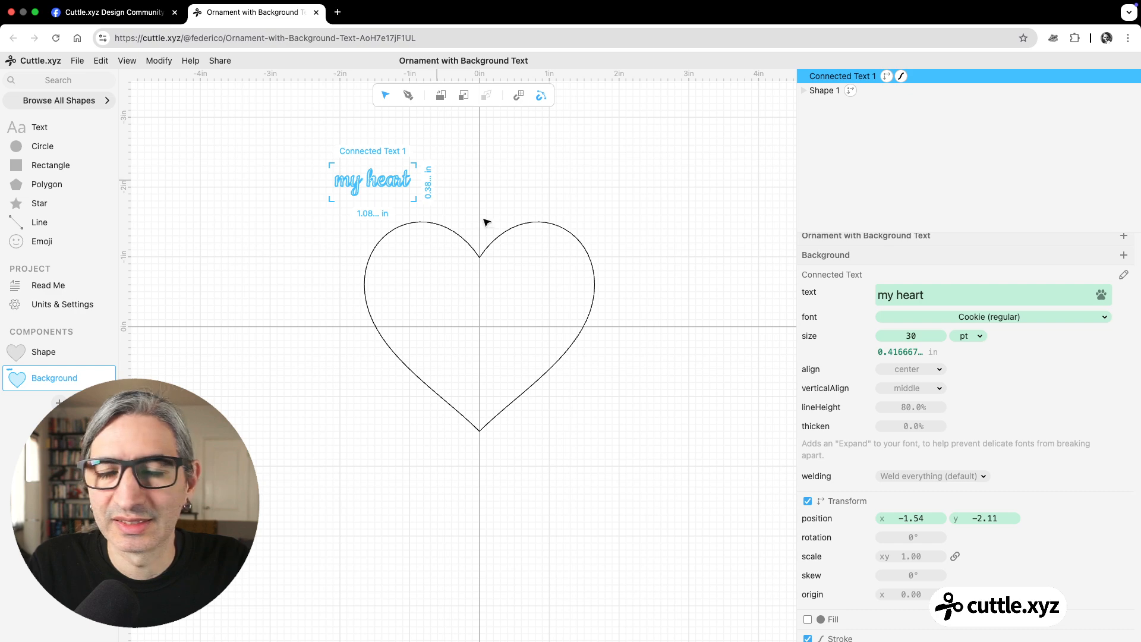
pyautogui.scroll(-3, 761, 310)
pyautogui.scroll(2, 680, 279)
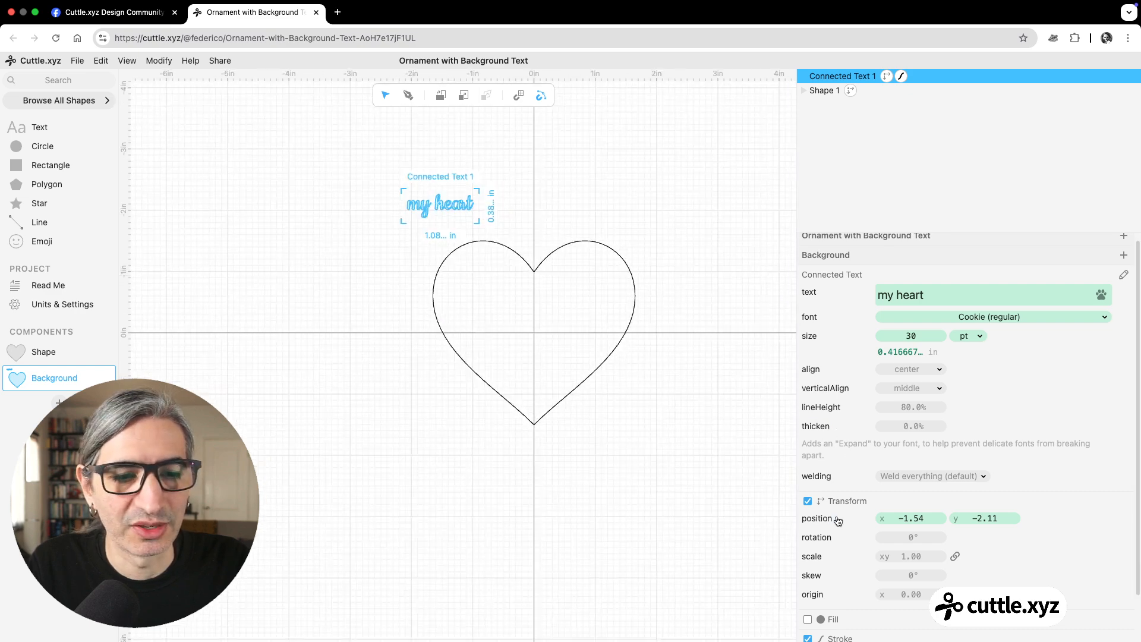
pyautogui.scroll(-2, 833, 504)
pyautogui.click(808, 569)
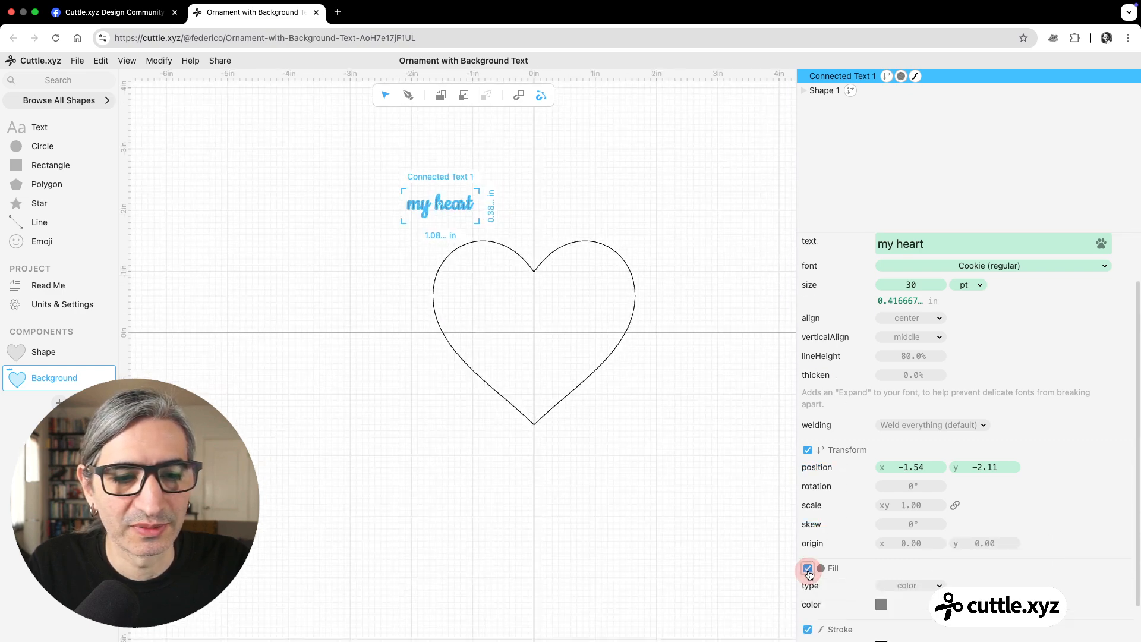
pyautogui.click(881, 605)
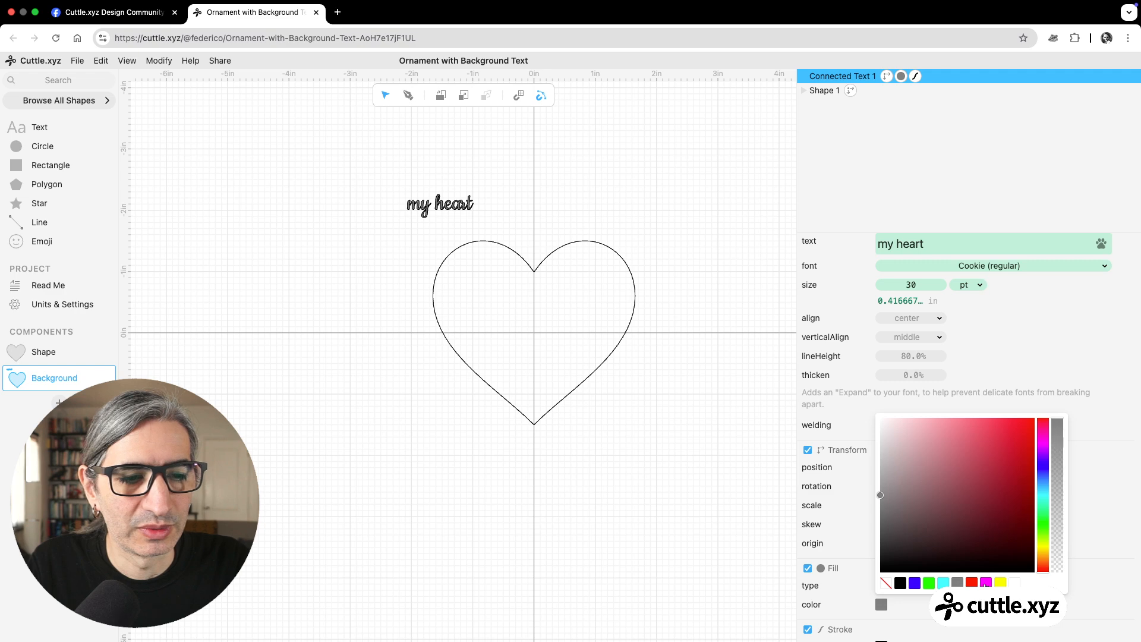
pyautogui.click(985, 582)
pyautogui.click(670, 459)
# Turn off the stroke of the "my heart" connected text
pyautogui.scroll(1, 662, 437)
pyautogui.click(437, 169)
pyautogui.scroll(-3, 968, 446)
pyautogui.click(807, 588)
pyautogui.click(583, 464)
pyautogui.scroll(2, 524, 178)
pyautogui.moveTo(521, 179); pyautogui.dragTo(496, 174)
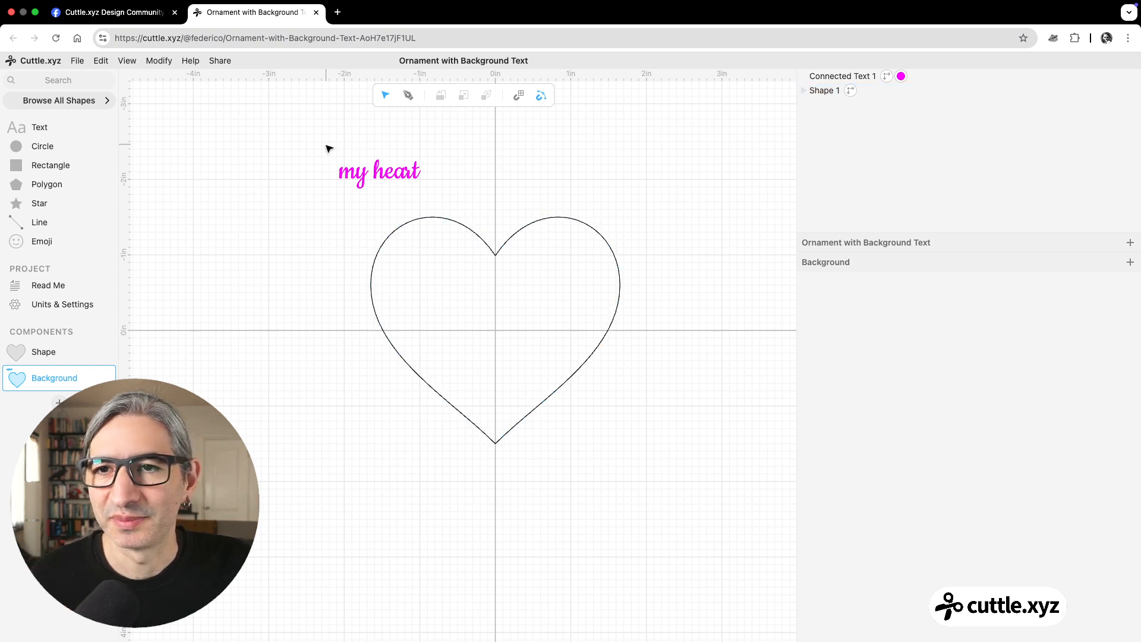
# Apply a Tile Repeat modifier to the "my heart" connected text
pyautogui.moveTo(309, 140); pyautogui.dragTo(335, 151)
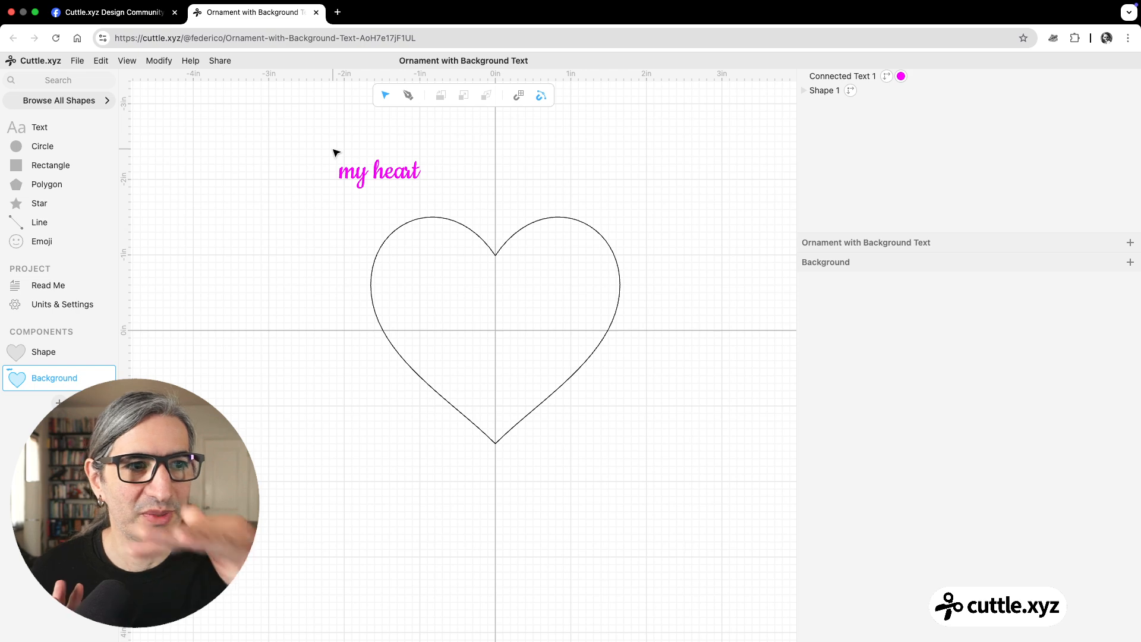
pyautogui.click(332, 139)
pyautogui.click(380, 179)
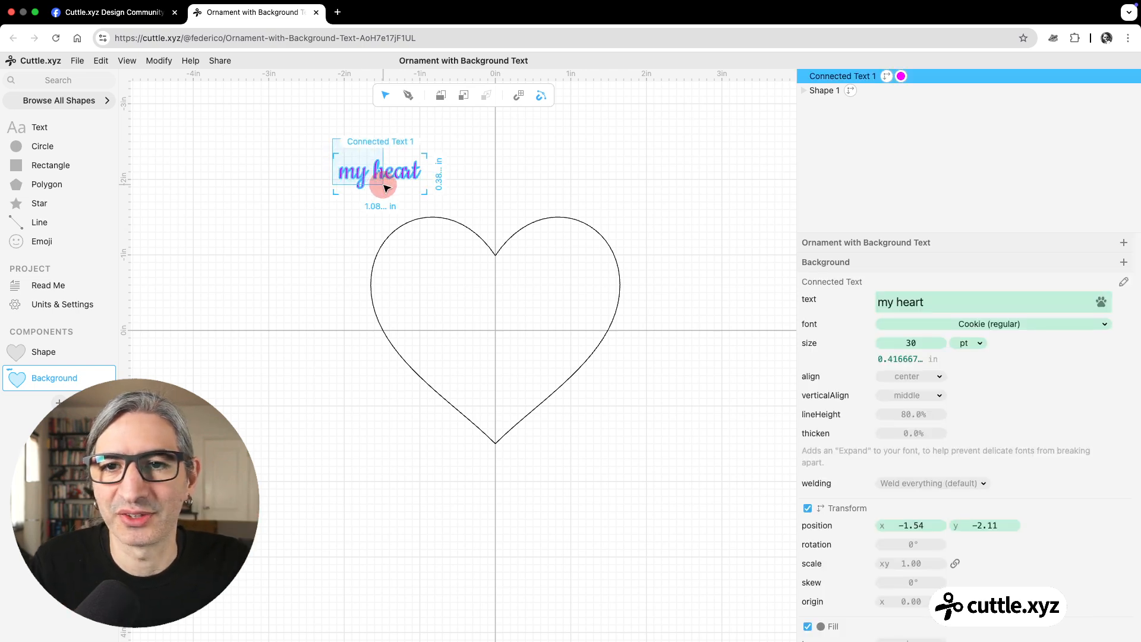
pyautogui.click(161, 62)
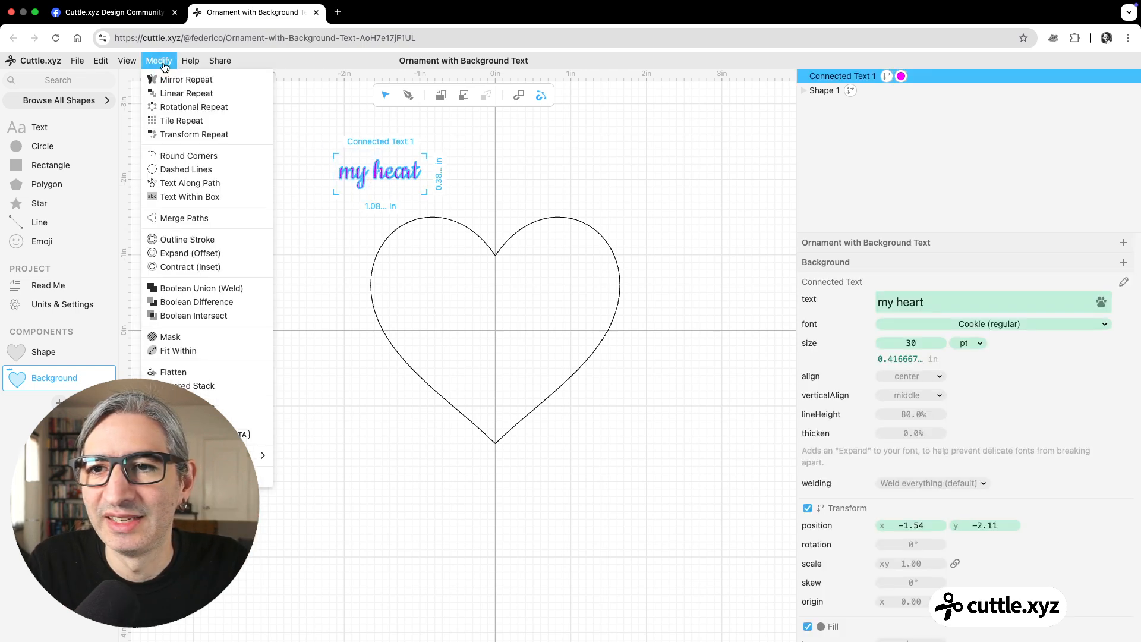
pyautogui.click(195, 122)
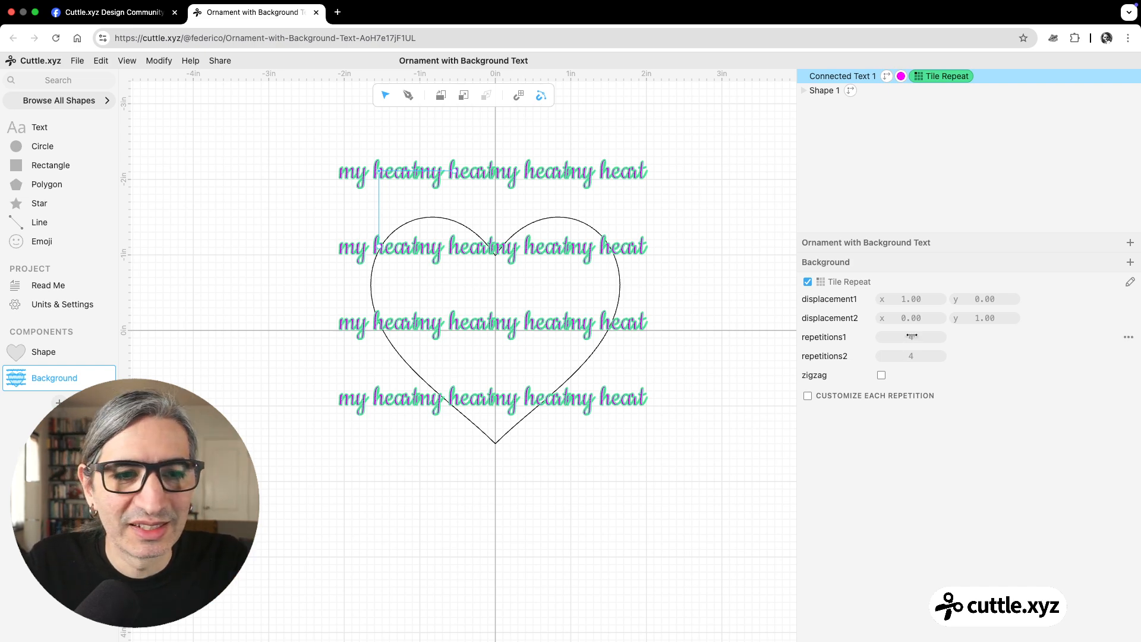
pyautogui.click(662, 510)
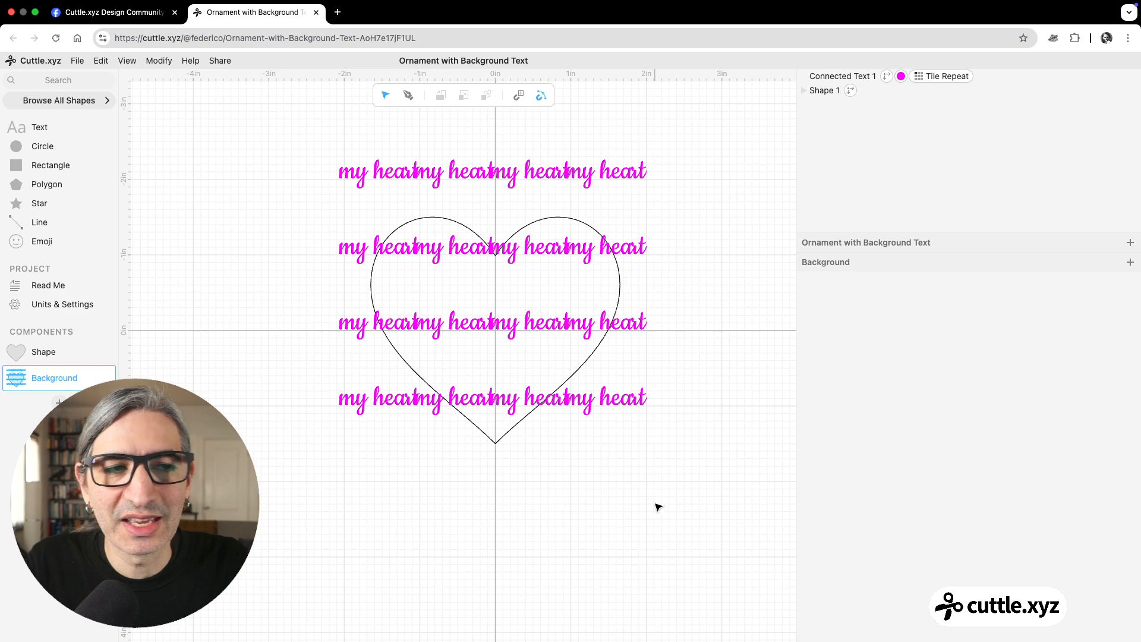
pyautogui.scroll(-3, 658, 507)
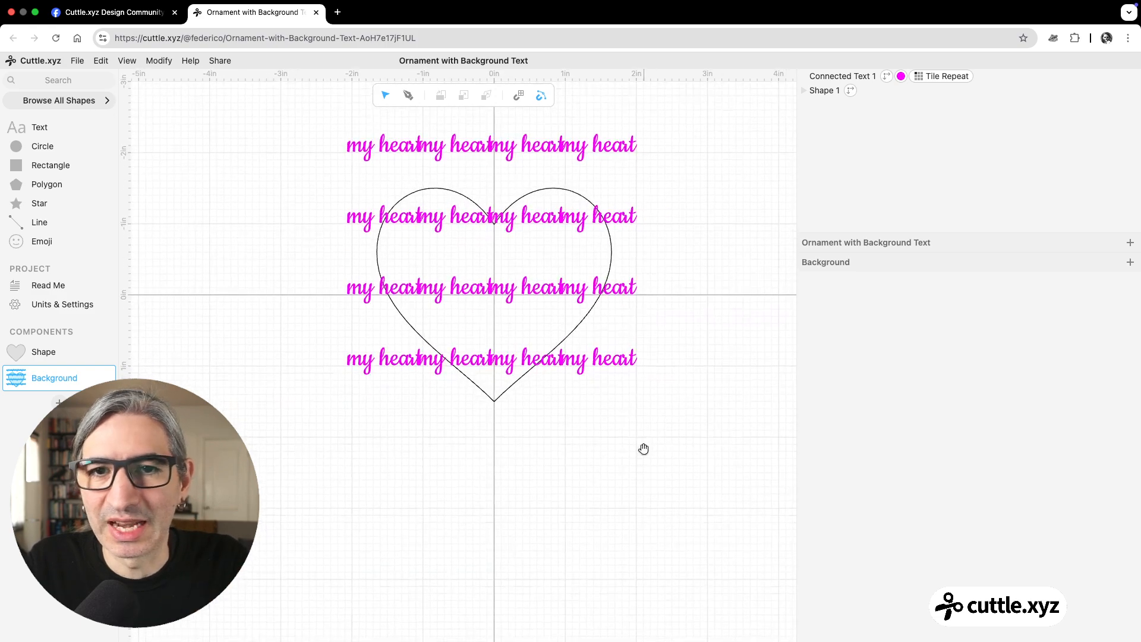
pyautogui.scroll(-2, 629, 456)
pyautogui.scroll(-1, 600, 465)
pyautogui.scroll(2, 600, 465)
pyautogui.moveTo(601, 465); pyautogui.dragTo(587, 413)
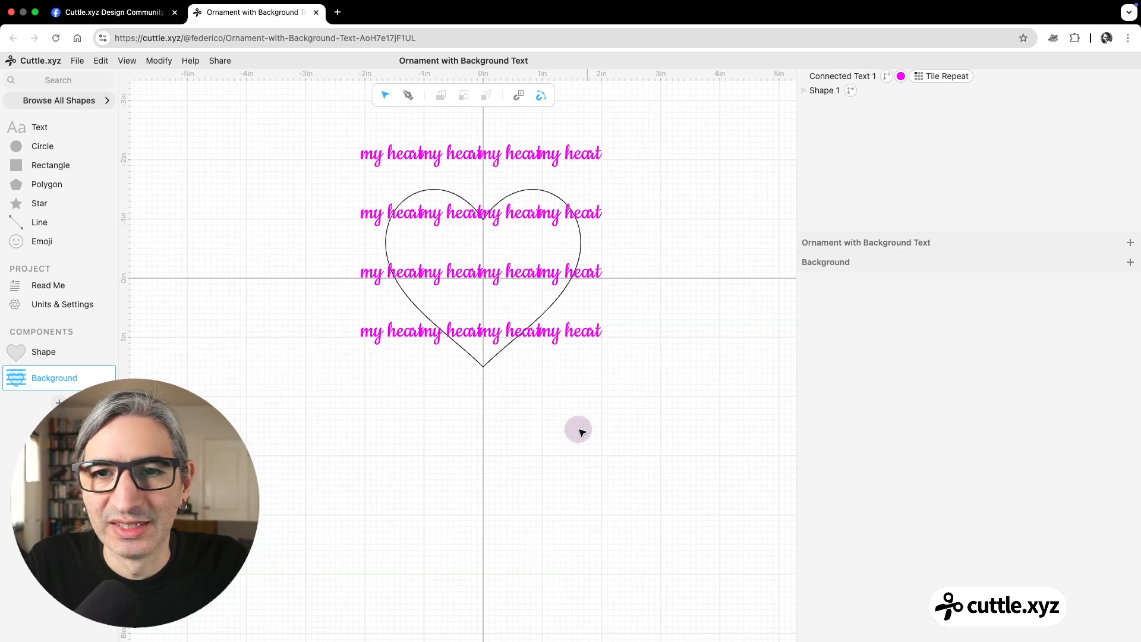
# Place a 1 by 1 inch rectangle below the heart and apply a Tile Repeat modifier to it
pyautogui.moveTo(16, 163); pyautogui.dragTo(409, 437)
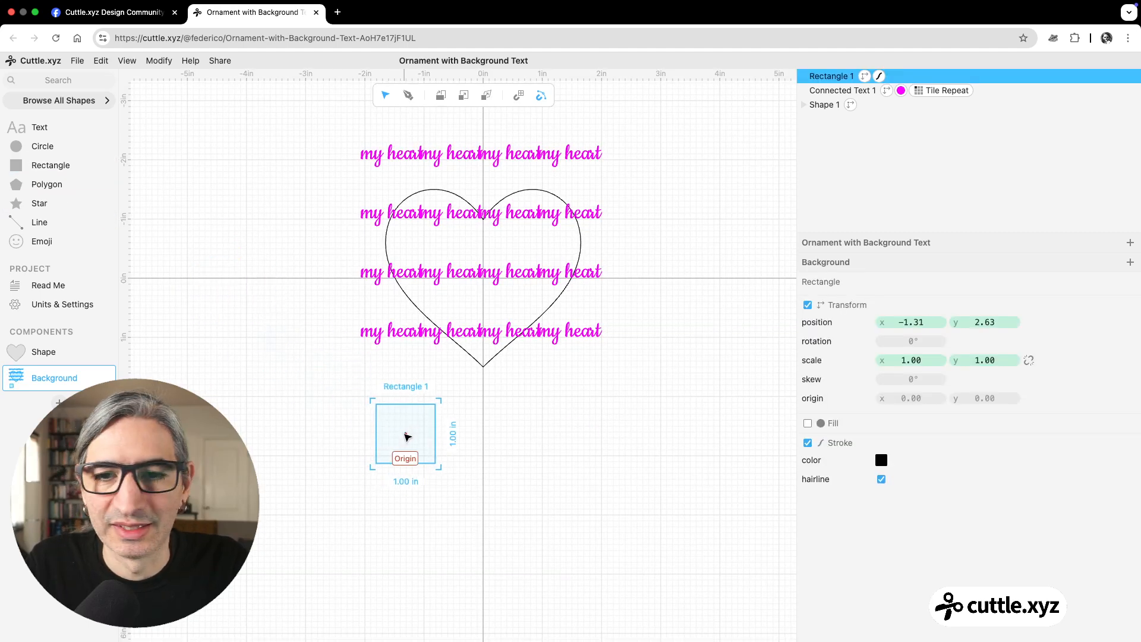
pyautogui.click(158, 60)
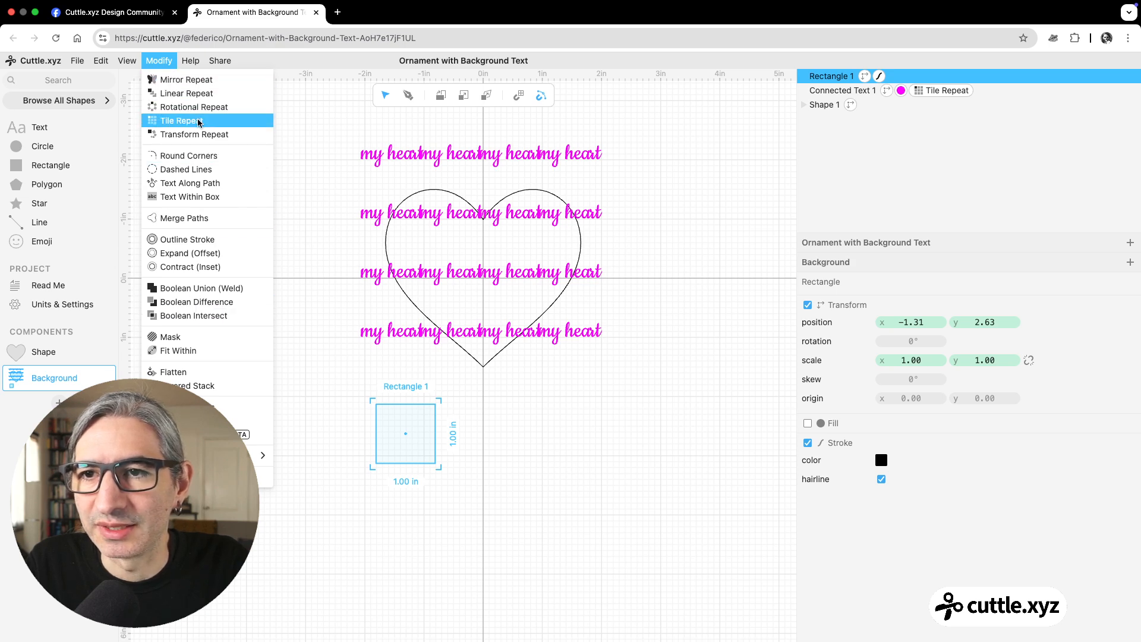
pyautogui.click(189, 121)
pyautogui.scroll(-5, 619, 260)
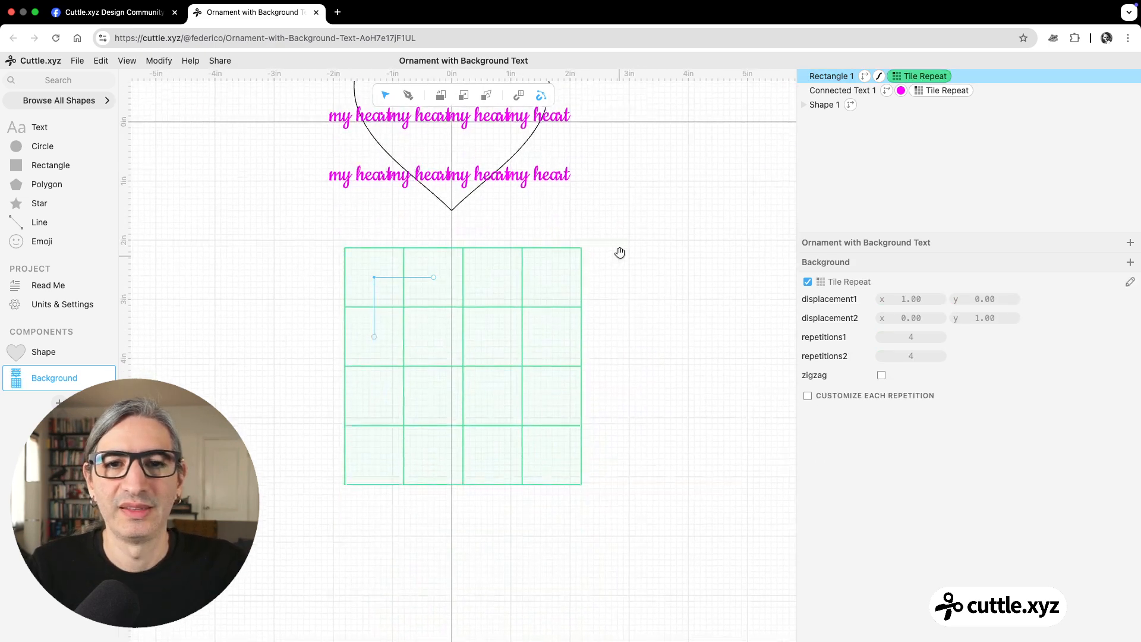
pyautogui.scroll(3, 619, 255)
pyautogui.hscroll(-2, 622, 259)
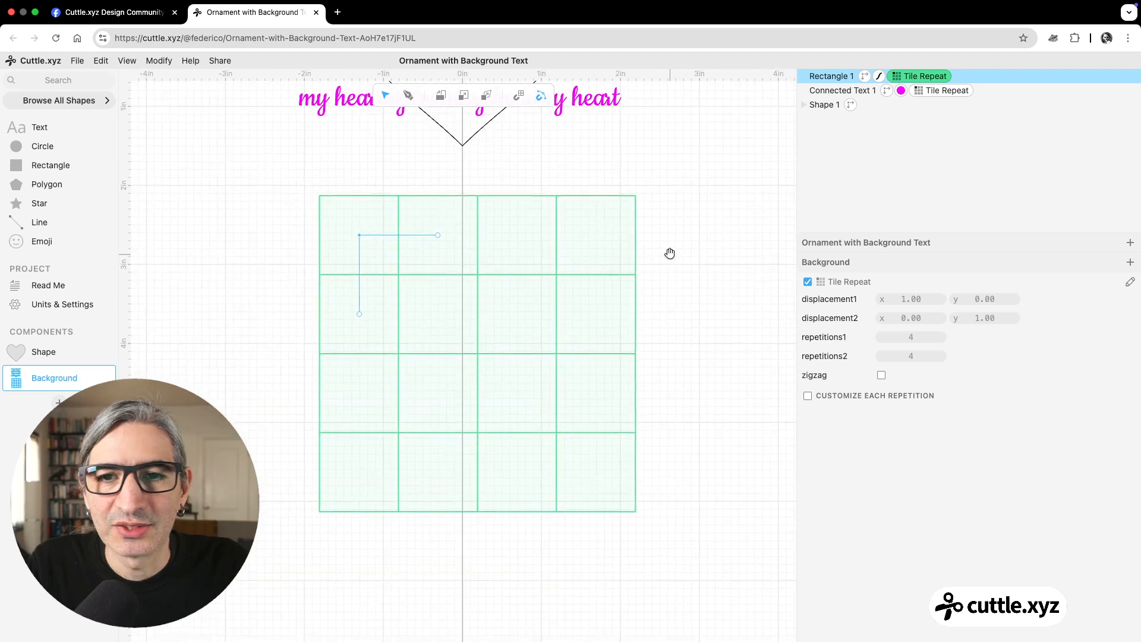
# Set the rectangle's Tile Repeat to 5 for repetitions1 and 4 for repetitions2
pyautogui.click(353, 196)
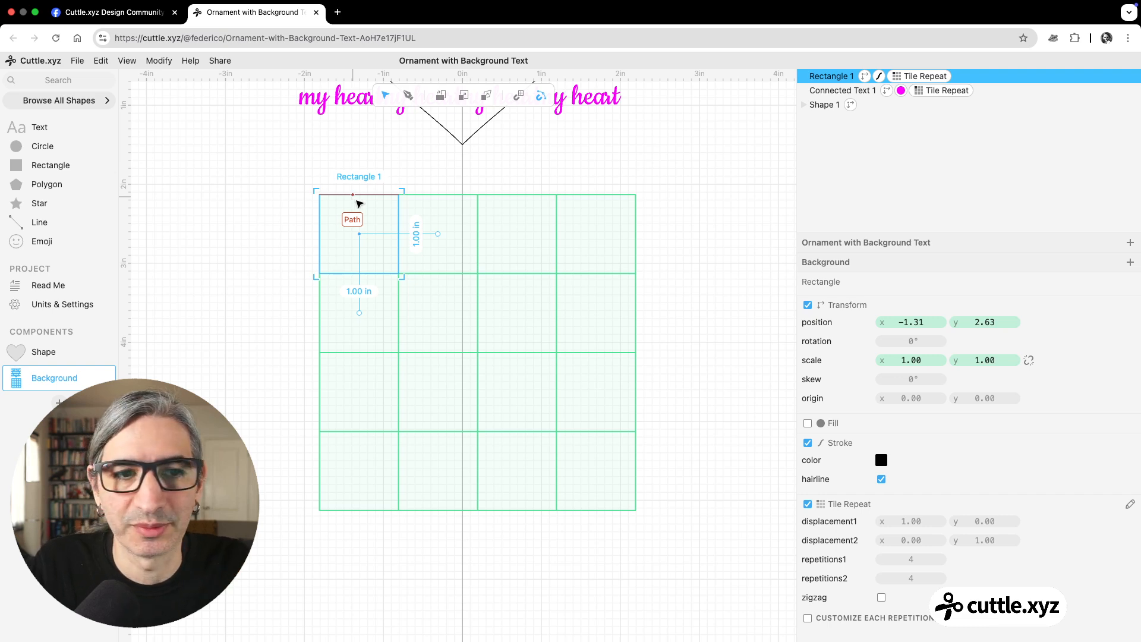
pyautogui.scroll(-3, 713, 368)
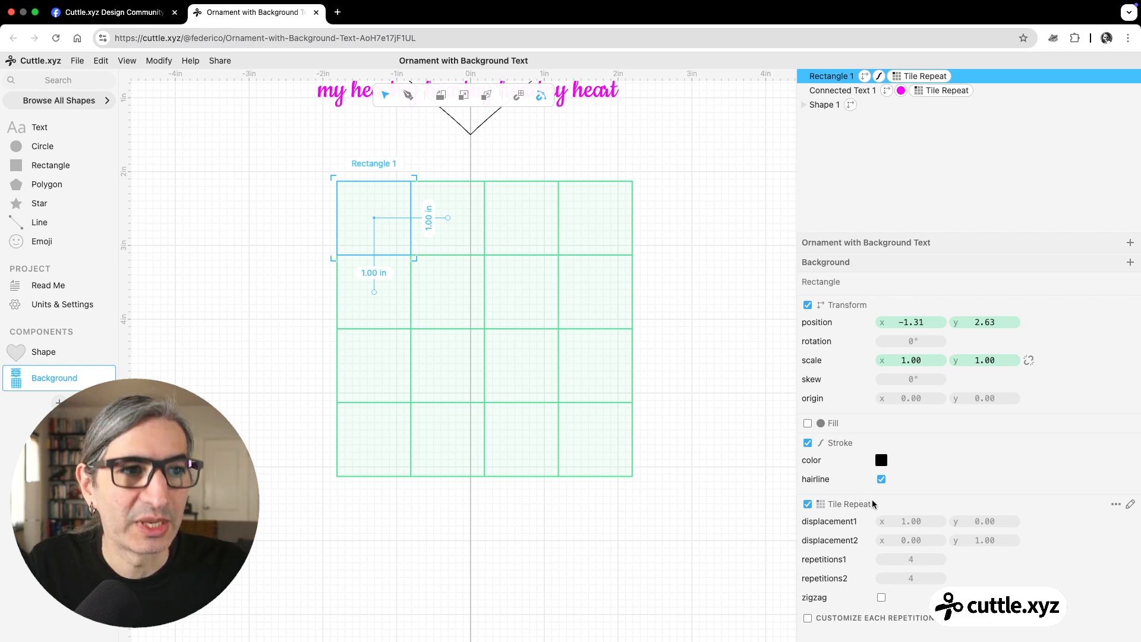
pyautogui.click(915, 76)
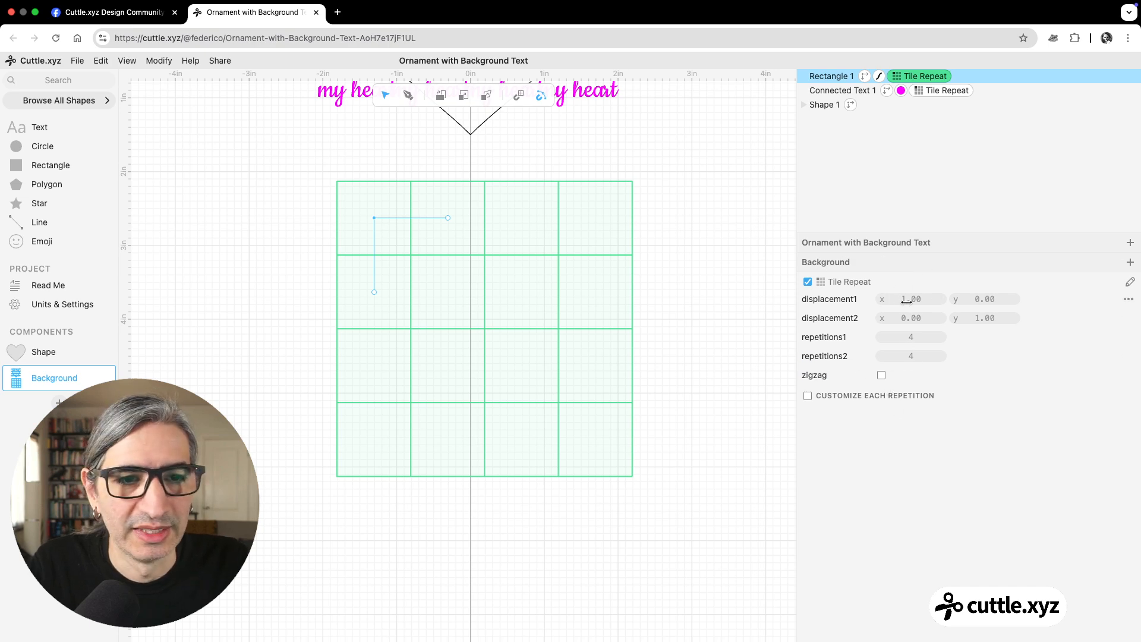
pyautogui.moveTo(908, 336); pyautogui.dragTo(909, 355)
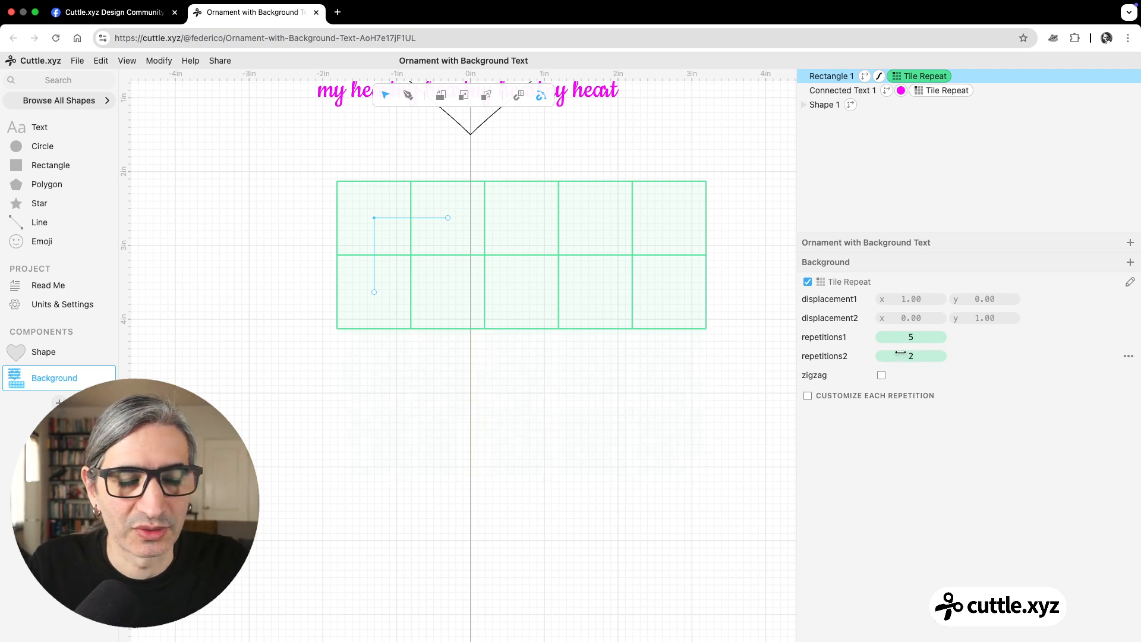
pyautogui.moveTo(903, 356); pyautogui.dragTo(909, 355)
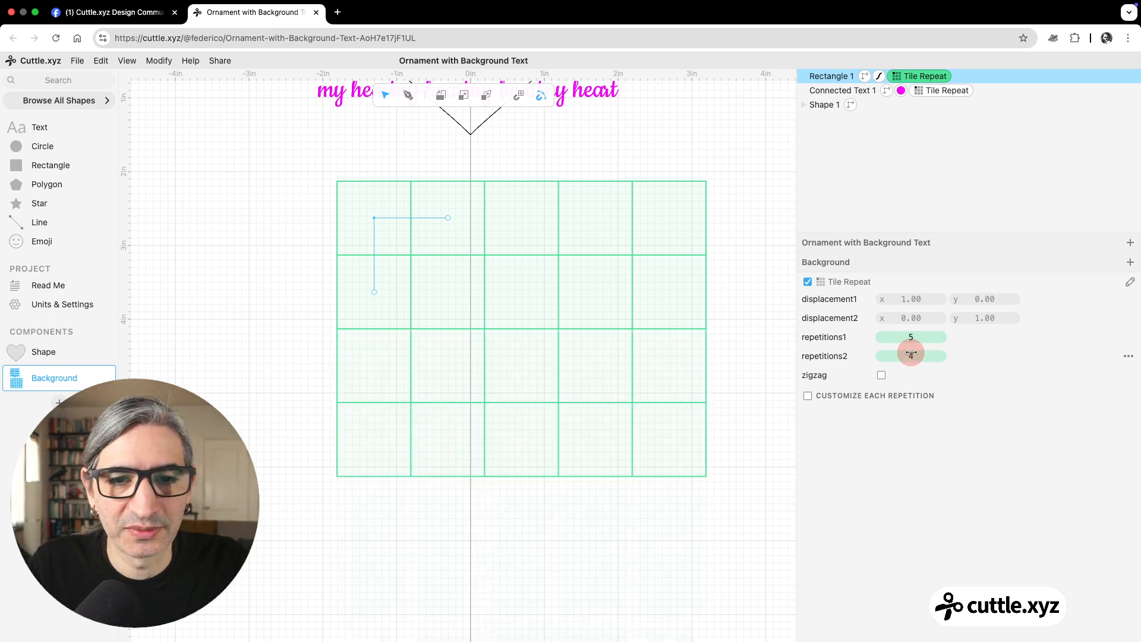
pyautogui.click(743, 403)
pyautogui.scroll(-1, 750, 410)
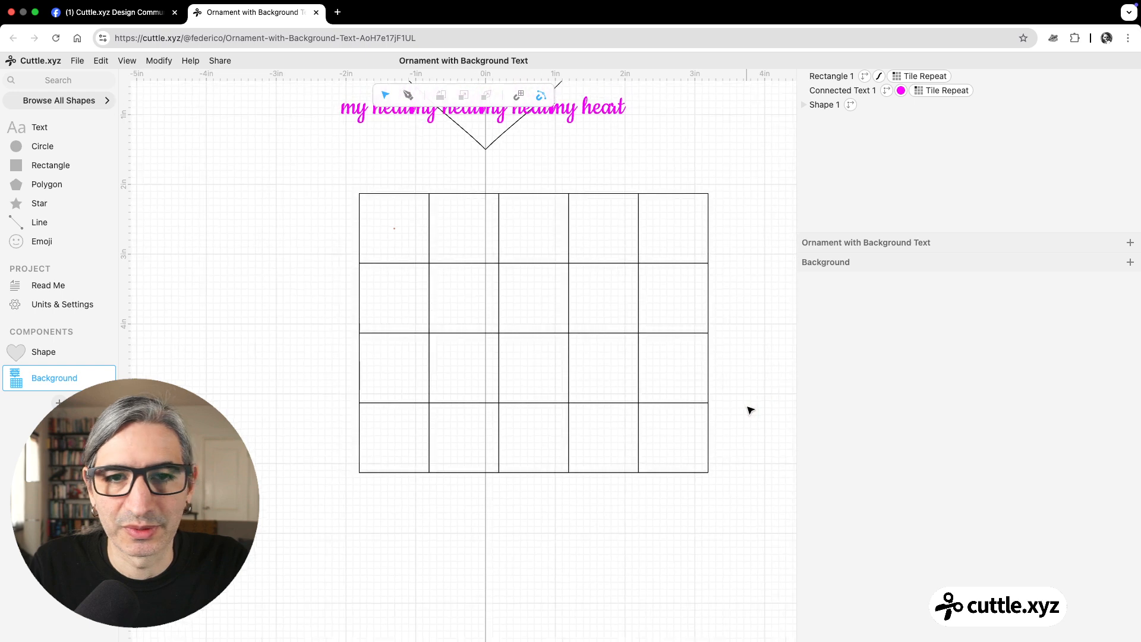
pyautogui.moveTo(746, 405); pyautogui.dragTo(711, 402)
pyautogui.scroll(-1, 711, 402)
# Widen the spacing between the repeated rectangles' columns by setting displacement1 x to 1.25
pyautogui.click(395, 242)
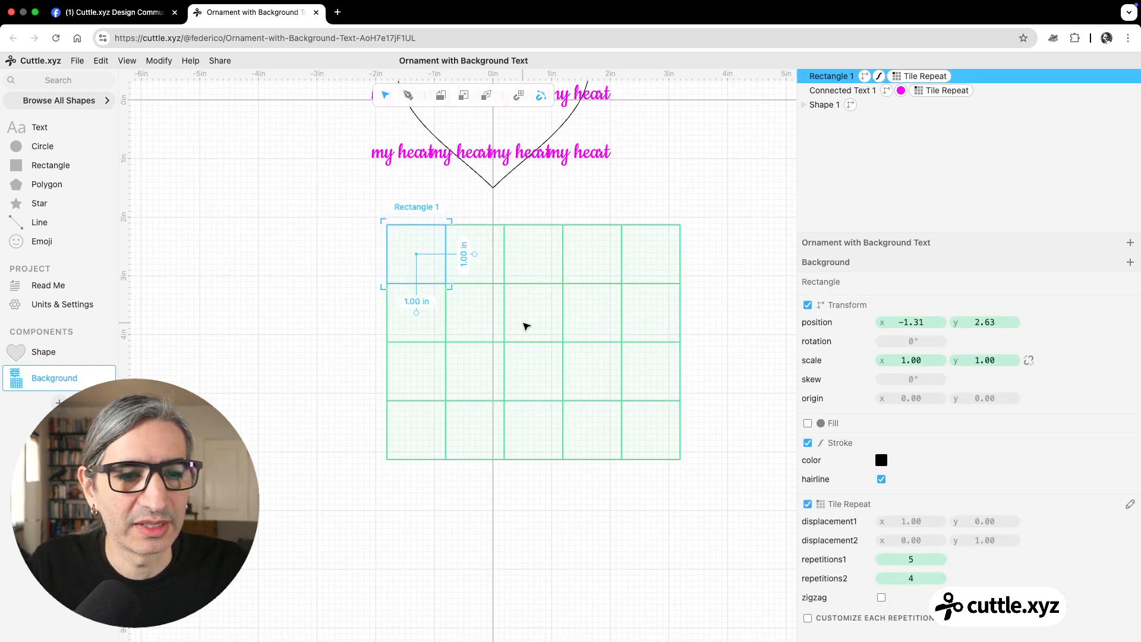
pyautogui.click(920, 76)
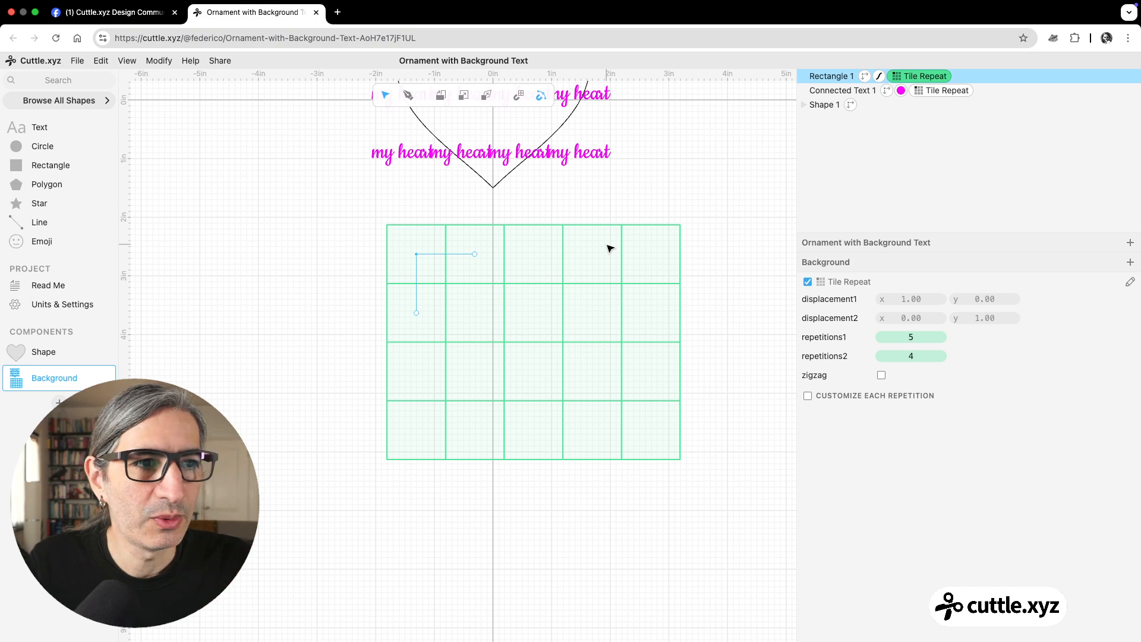
pyautogui.moveTo(475, 254); pyautogui.dragTo(493, 256)
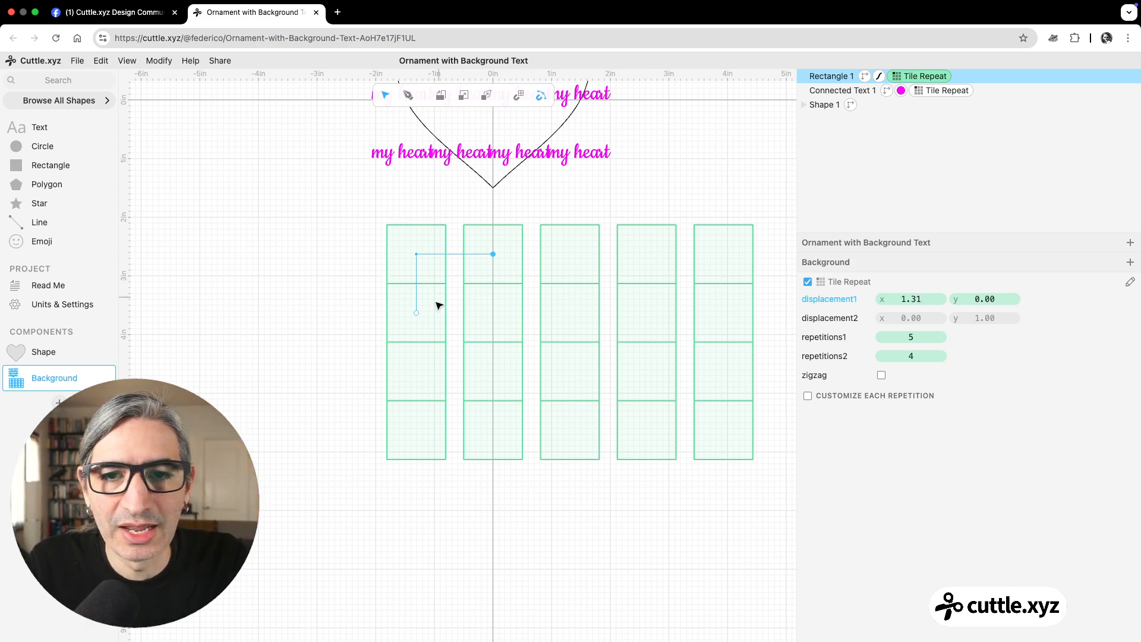
pyautogui.moveTo(918, 299)
pyautogui.mouseDown()
pyautogui.moveTo(865, 299)
pyautogui.moveTo(903, 299)
pyautogui.mouseUp()
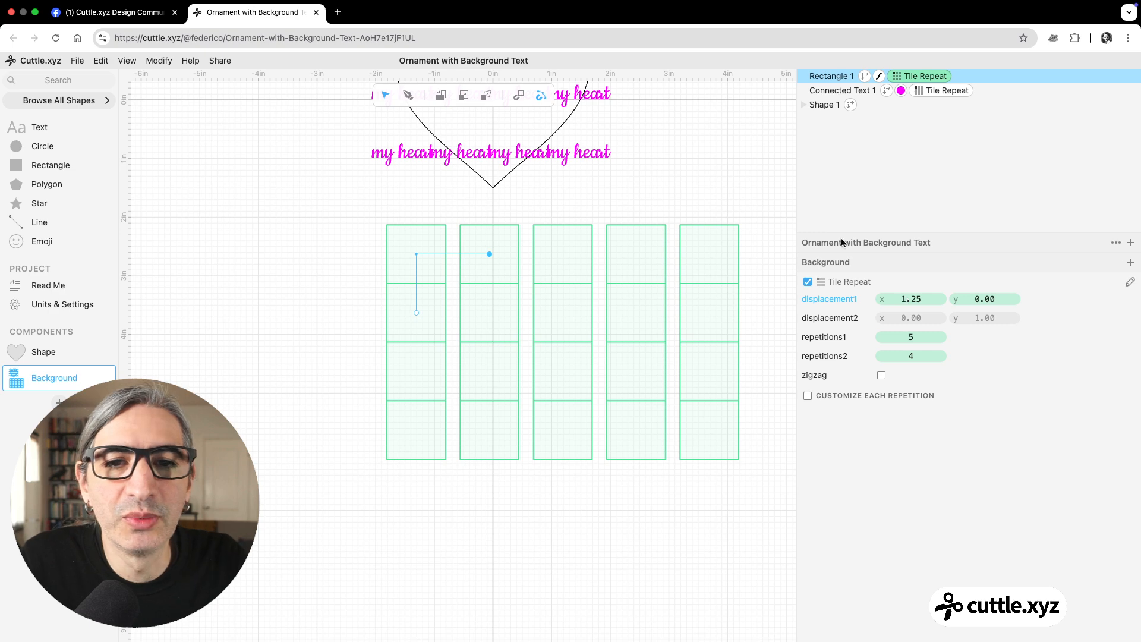
# Stagger the repeated rectangles' columns diagonally with a displacement1 of about x 1.45, y -0.49
pyautogui.click(539, 201)
pyautogui.click(414, 257)
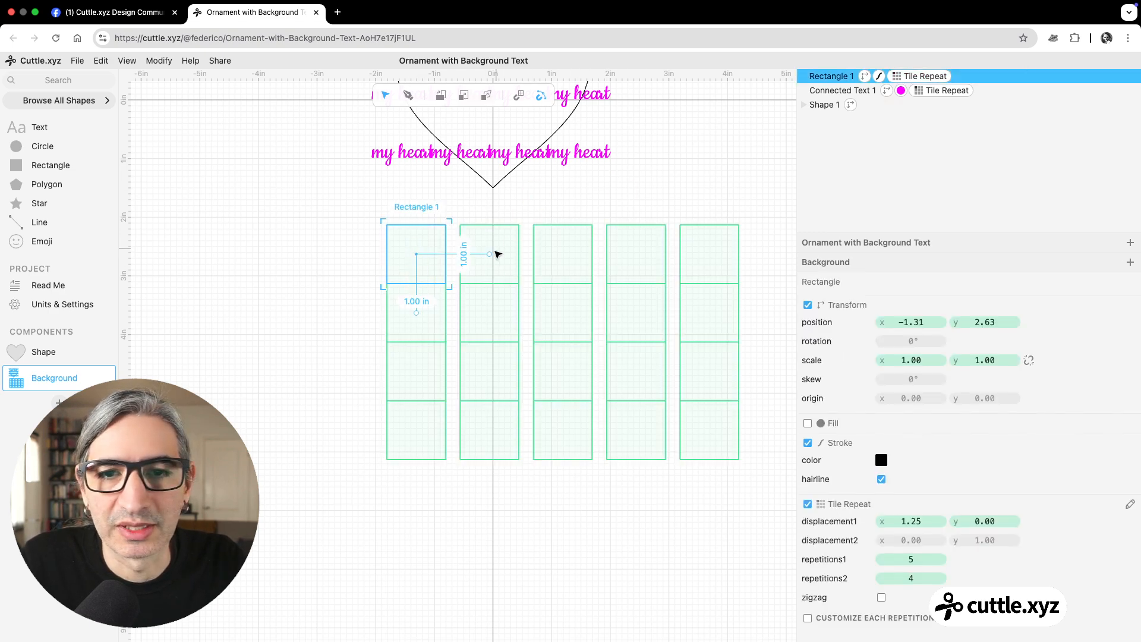
pyautogui.moveTo(489, 255)
pyautogui.mouseDown()
pyautogui.moveTo(492, 242)
pyautogui.moveTo(534, 267)
pyautogui.moveTo(454, 265)
pyautogui.moveTo(517, 247)
pyautogui.moveTo(476, 259)
pyautogui.moveTo(484, 254)
pyautogui.mouseUp()
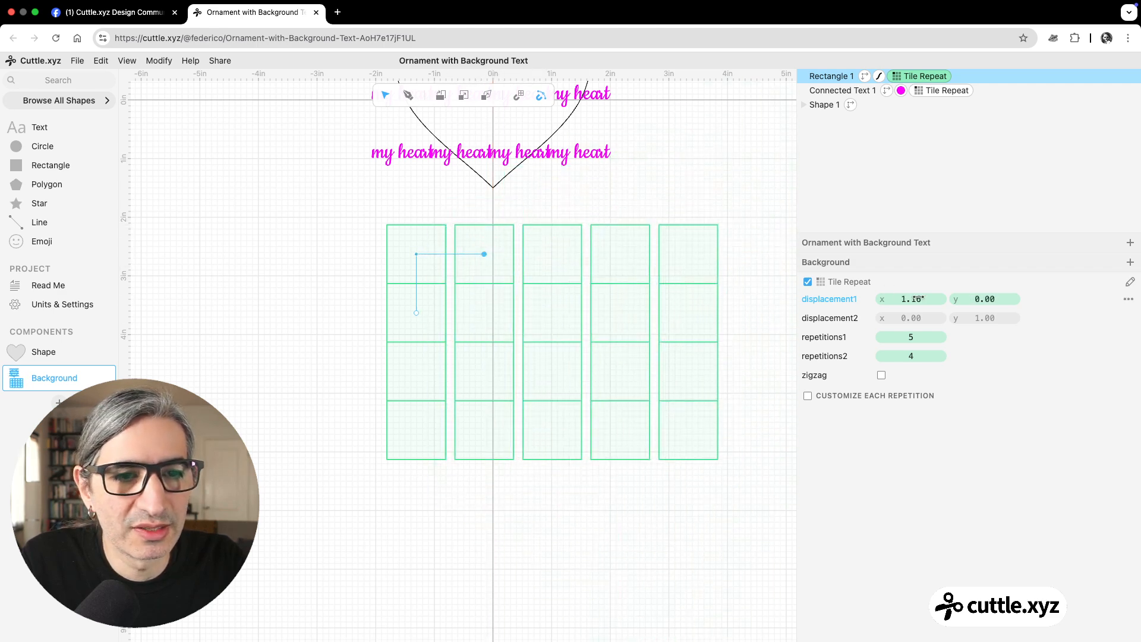
pyautogui.moveTo(905, 300)
pyautogui.mouseDown()
pyautogui.moveTo(976, 299)
pyautogui.moveTo(878, 299)
pyautogui.moveTo(965, 304)
pyautogui.moveTo(897, 311)
pyautogui.mouseUp()
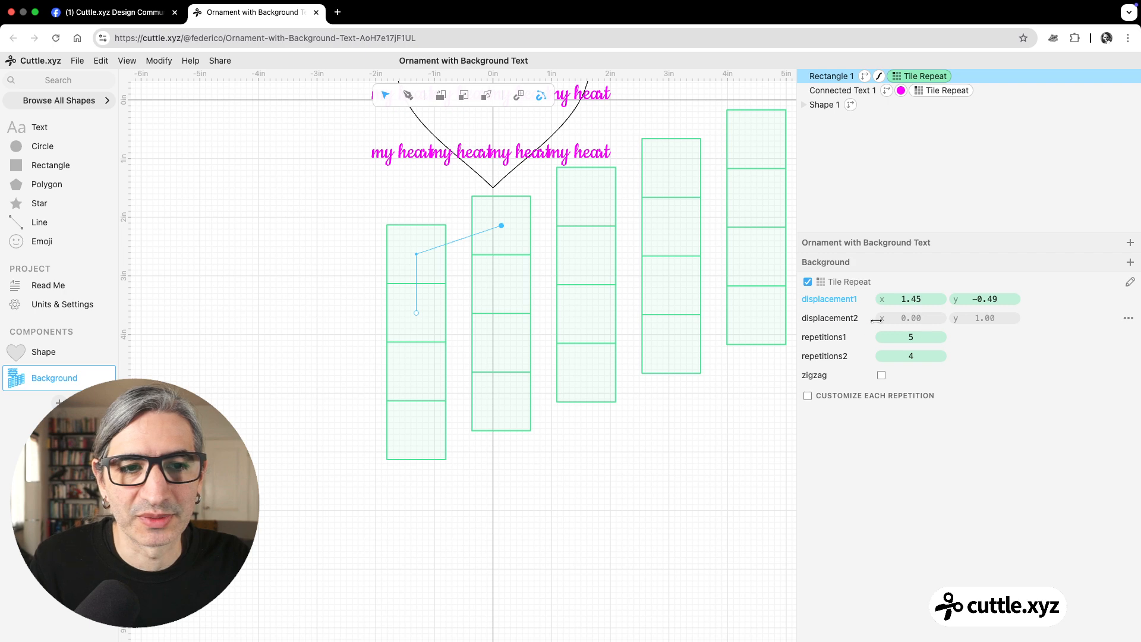
# Offset the rectangle rows with a displacement2 of about x -0.92, y 1.17, and level the columns with a displacement1 of about x 1.31, y 0.01
pyautogui.moveTo(416, 312); pyautogui.dragTo(362, 323)
pyautogui.moveTo(501, 225); pyautogui.dragTo(496, 254)
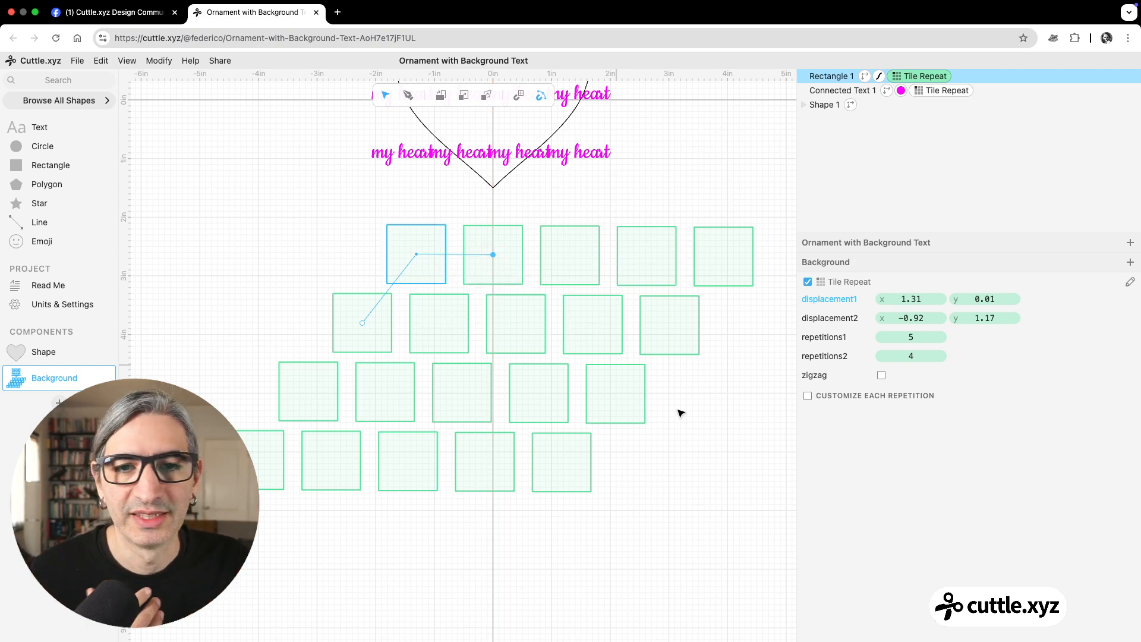
pyautogui.click(676, 448)
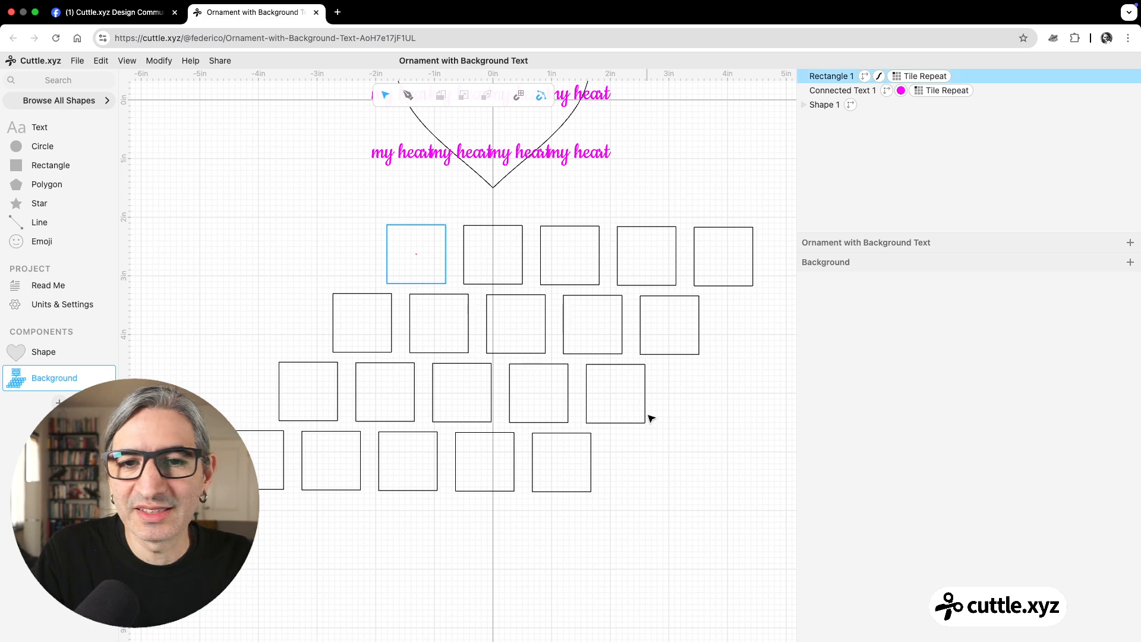
# Realign the rectangle rows with a displacement2 of x 0.00, y 1.04, and set displacement1 x to 1.15
pyautogui.click(429, 225)
pyautogui.moveTo(363, 323); pyautogui.dragTo(416, 319)
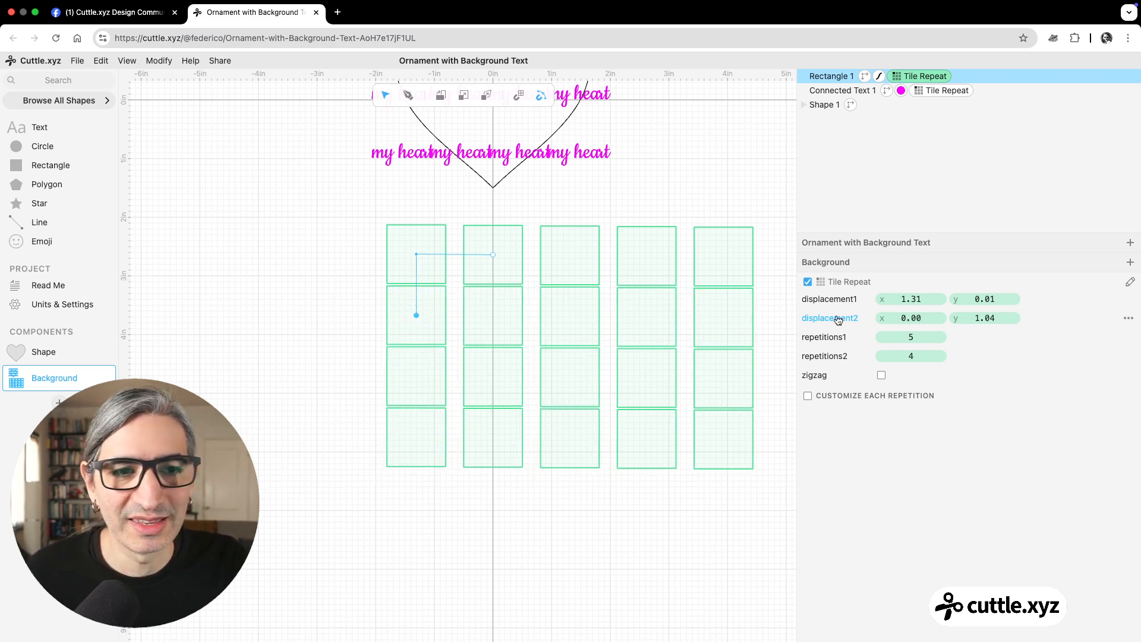
pyautogui.moveTo(930, 298); pyautogui.dragTo(886, 303)
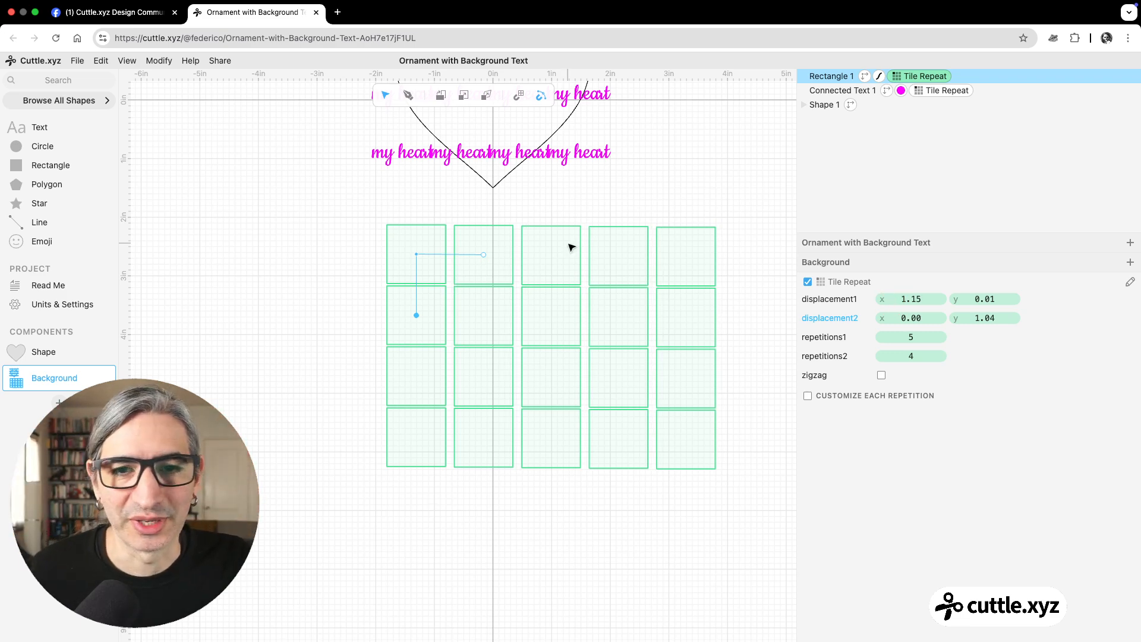
# Offset the rectangle rows diagonally with a displacement2 of about x -1.02, y 1.09, and set repetitions2 to 14
pyautogui.moveTo(416, 315); pyautogui.dragTo(357, 318)
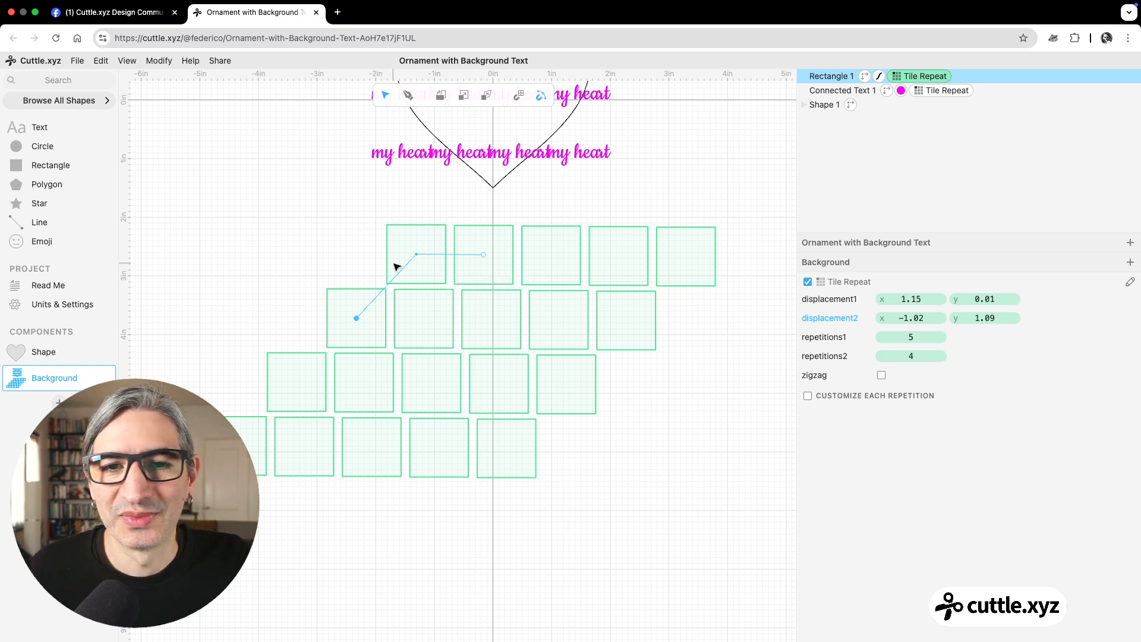
pyautogui.scroll(-5, 564, 275)
pyautogui.click(911, 356)
pyautogui.moveTo(910, 356); pyautogui.dragTo(930, 355)
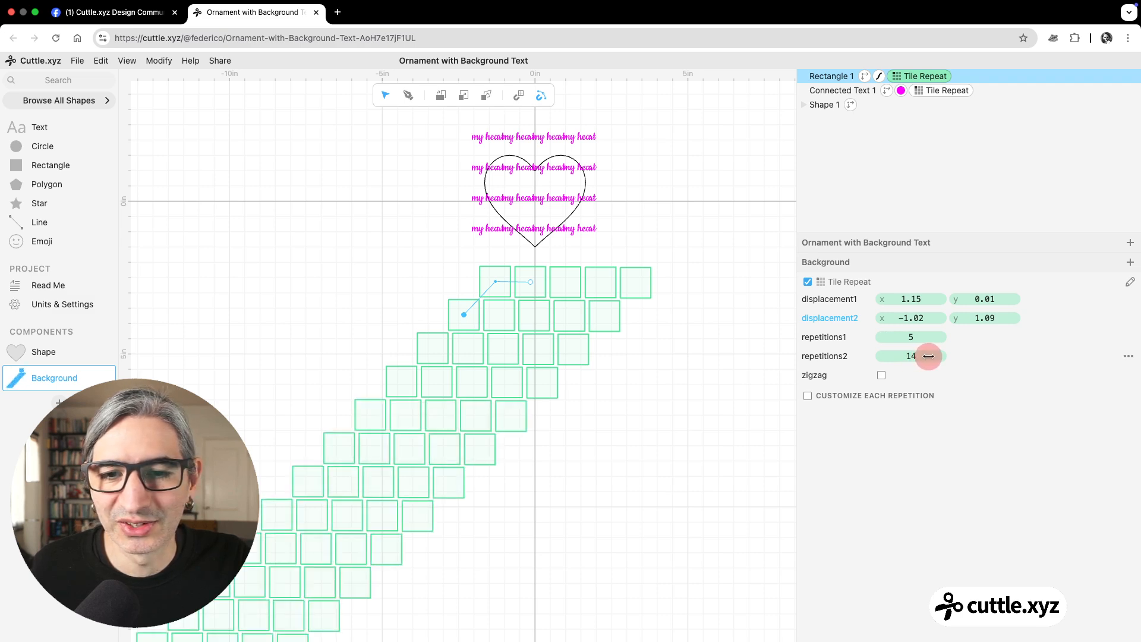
pyautogui.scroll(-5, 701, 346)
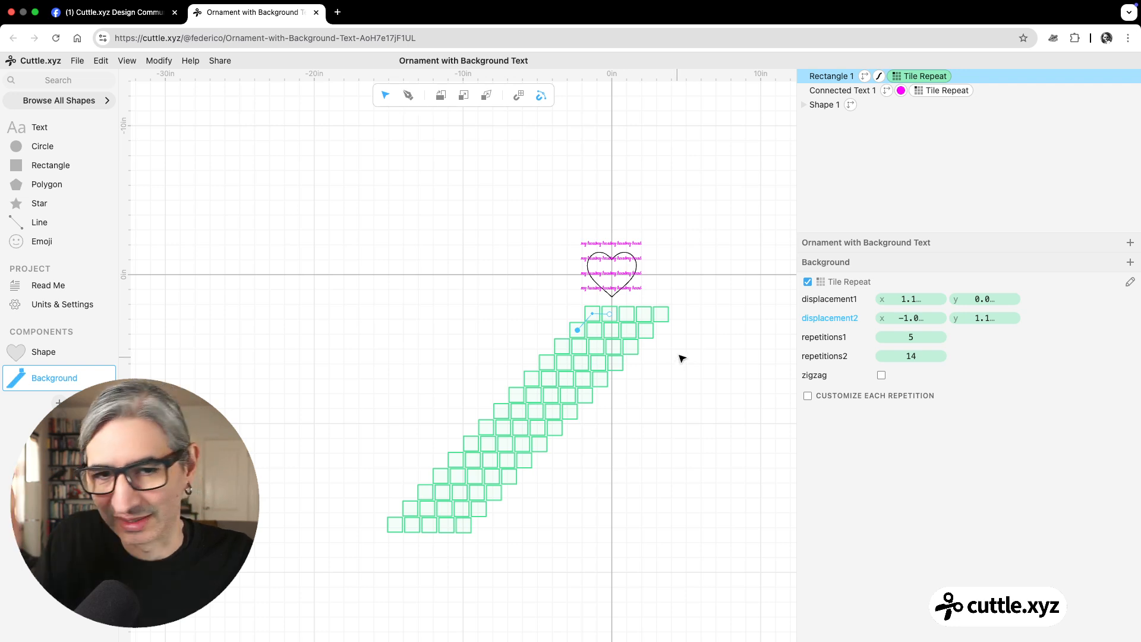
# Turn on zigzag for the rectangles' tile repeat so alternate rows shift back and forth
pyautogui.moveTo(579, 329)
pyautogui.mouseDown()
pyautogui.moveTo(604, 331)
pyautogui.moveTo(581, 332)
pyautogui.mouseUp()
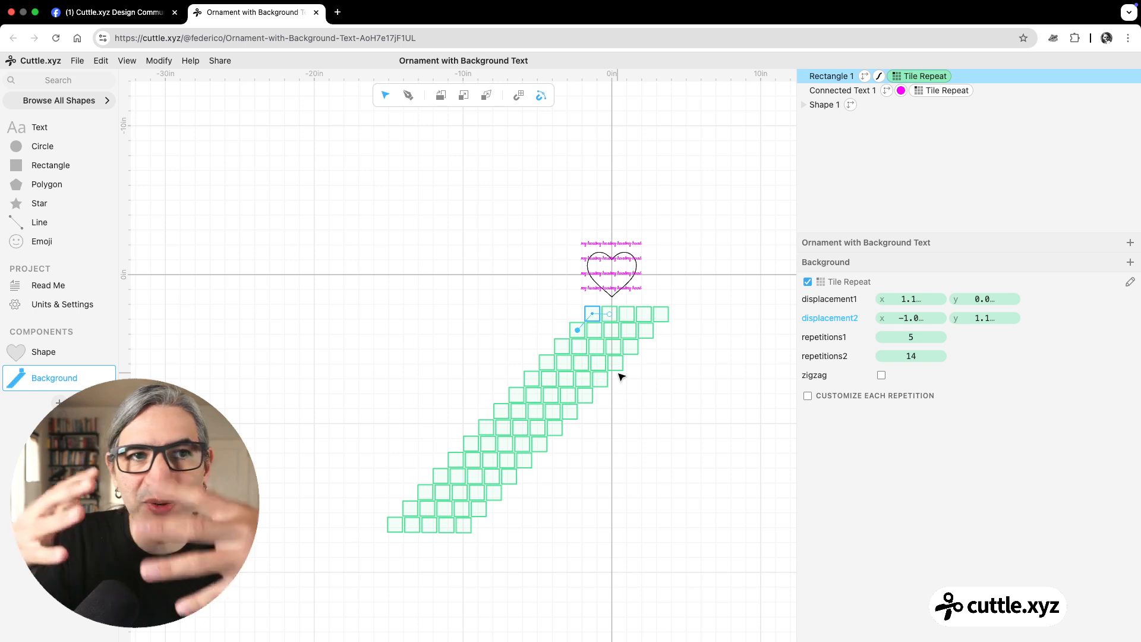
pyautogui.click(882, 376)
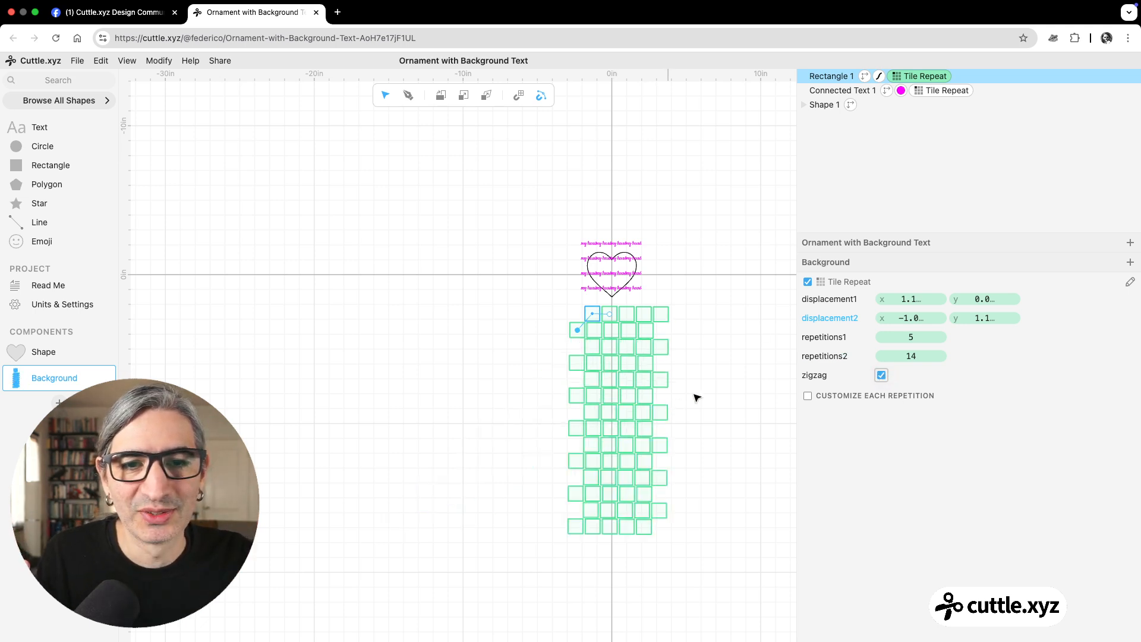
pyautogui.scroll(3, 696, 396)
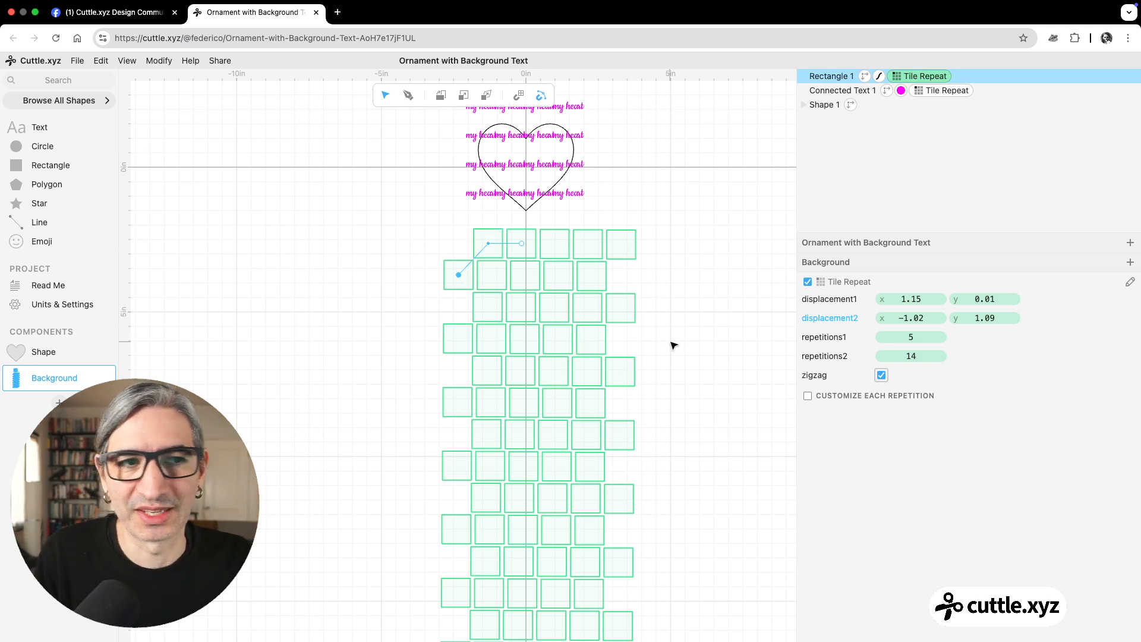
pyautogui.scroll(-2, 704, 321)
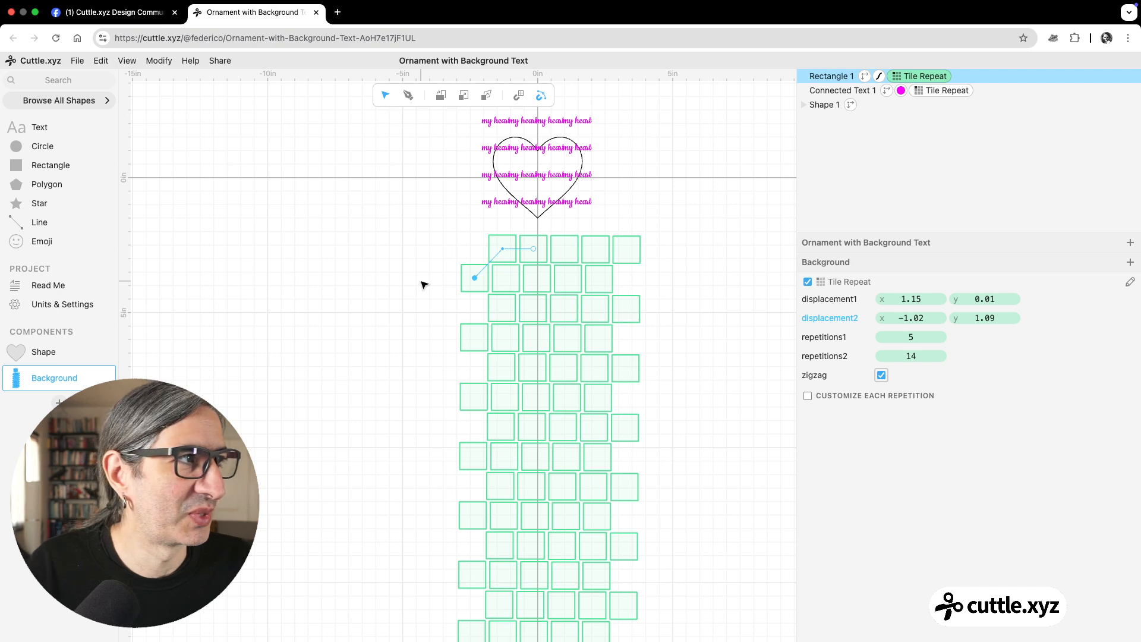
# Delete the repeated rectangles below the heart
pyautogui.click(445, 268)
pyautogui.moveTo(440, 243); pyautogui.dragTo(636, 417)
pyautogui.press('Delete')
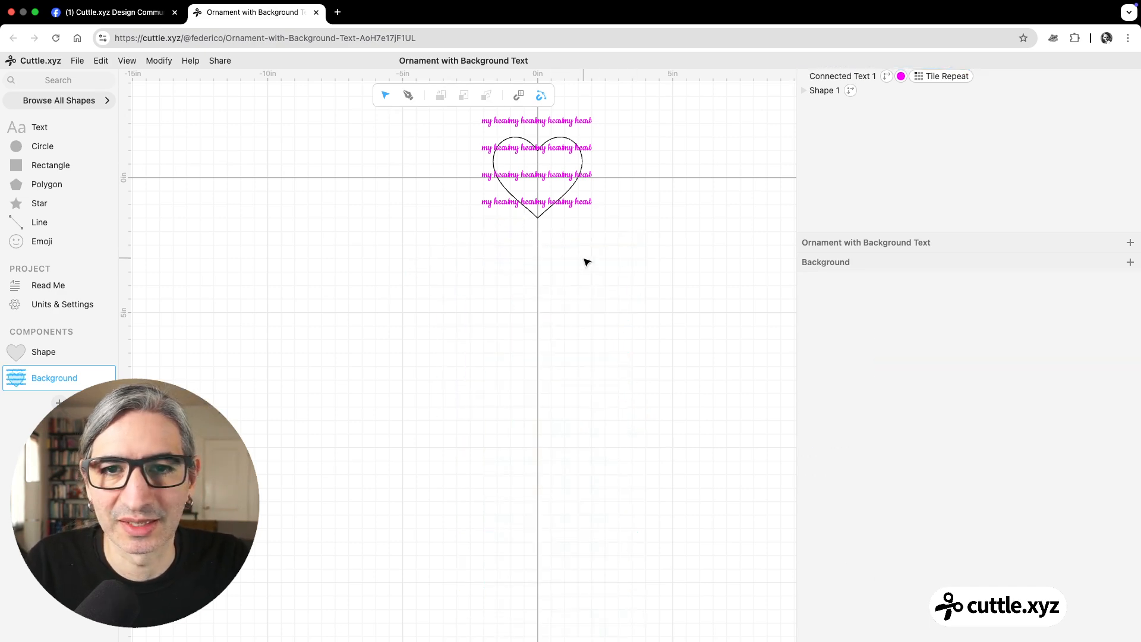
# Space the repeated "my heart" text with displacement1 x 1.22 and stagger its rows with a displacement2 of about x -0.42, y 0.38
pyautogui.scroll(3, 581, 260)
pyautogui.moveTo(581, 259); pyautogui.dragTo(555, 447)
pyautogui.scroll(5, 532, 429)
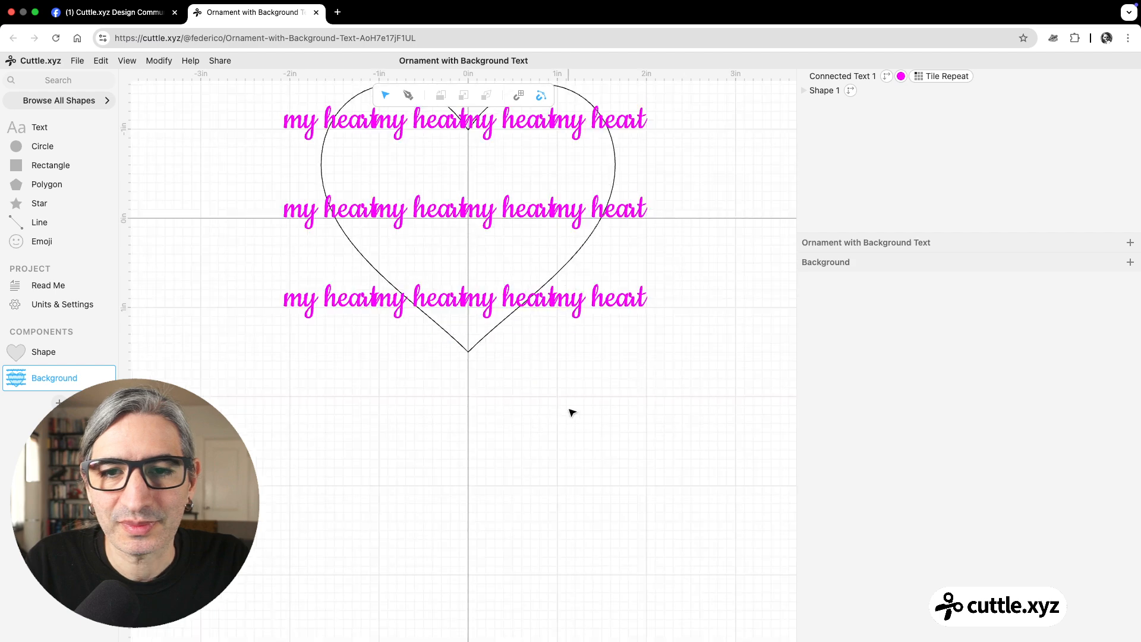
pyautogui.scroll(-4, 552, 416)
pyautogui.scroll(1, 487, 288)
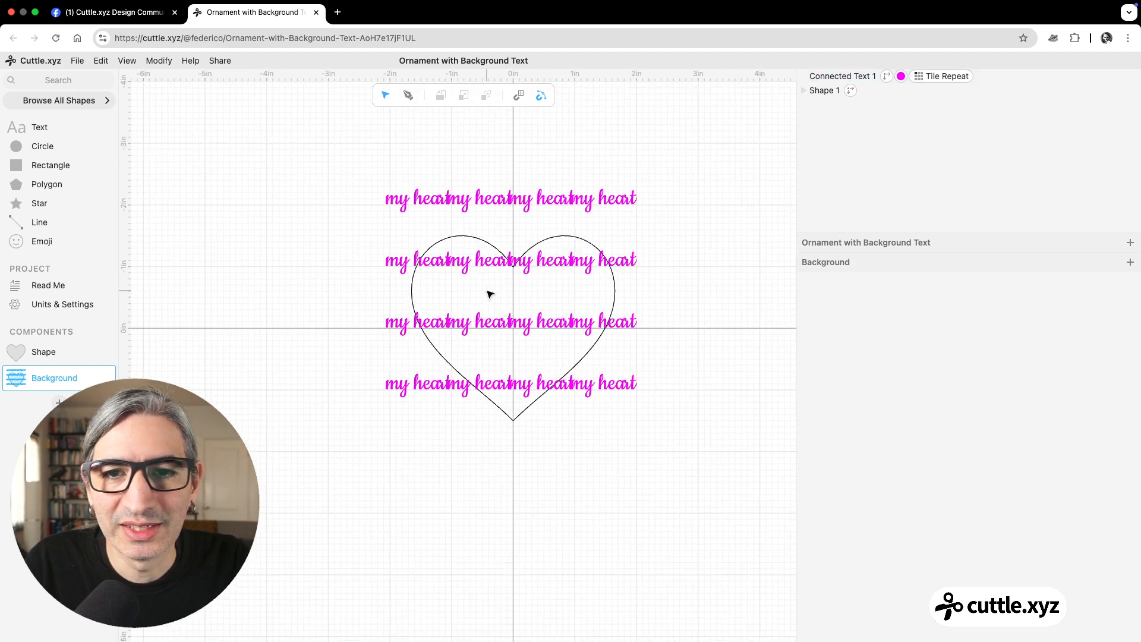
pyautogui.click(419, 197)
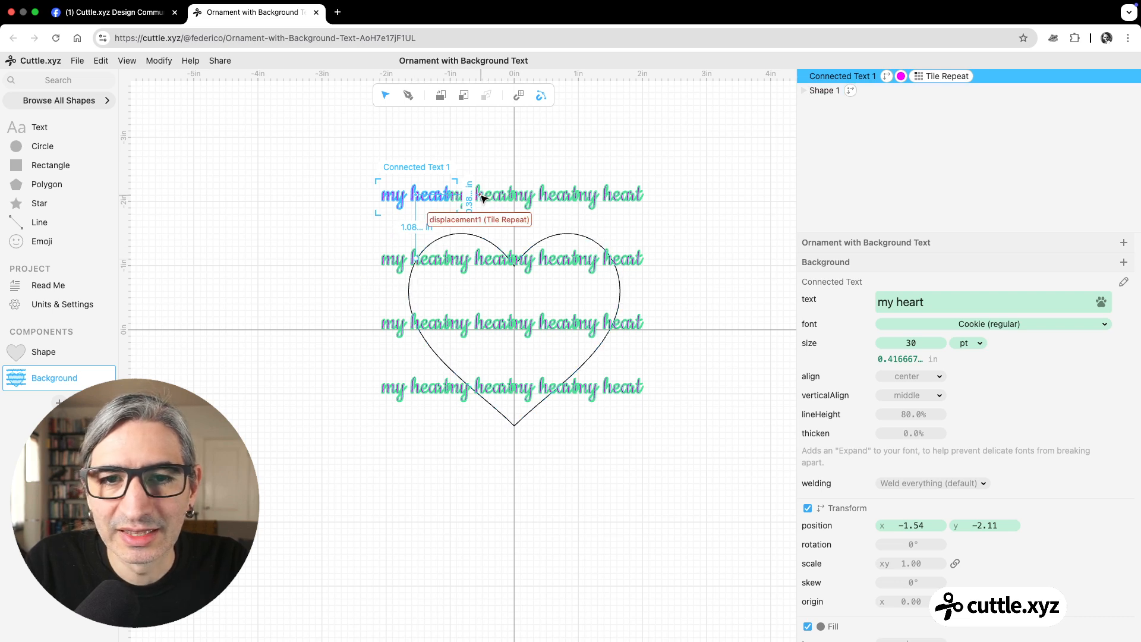
pyautogui.click(945, 76)
pyautogui.moveTo(911, 299); pyautogui.dragTo(953, 296)
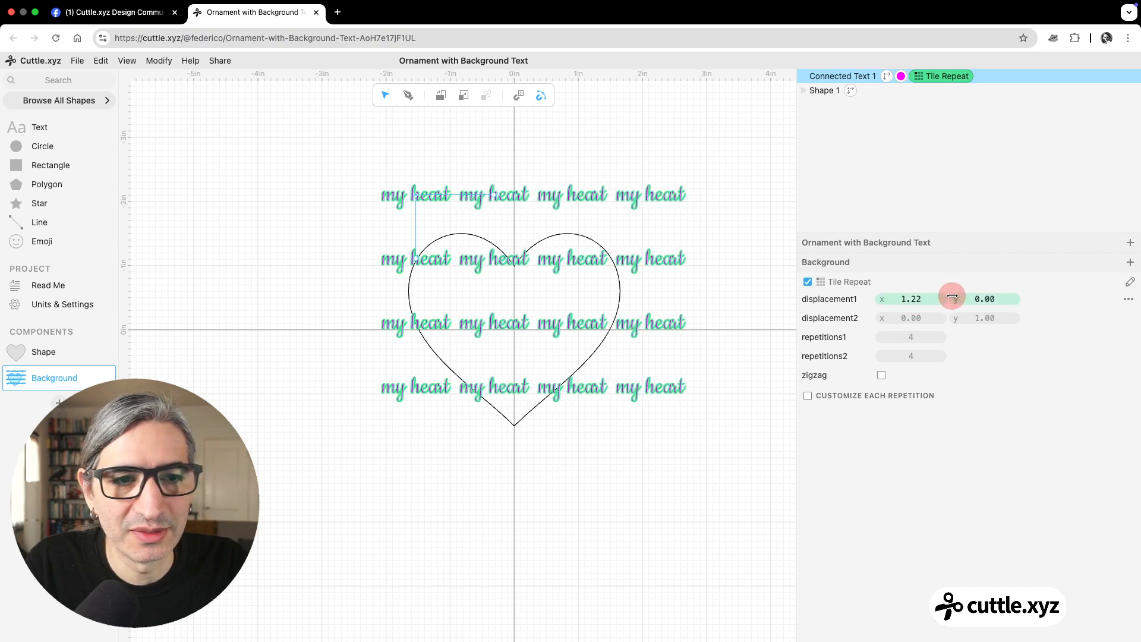
pyautogui.moveTo(415, 258); pyautogui.dragTo(391, 220)
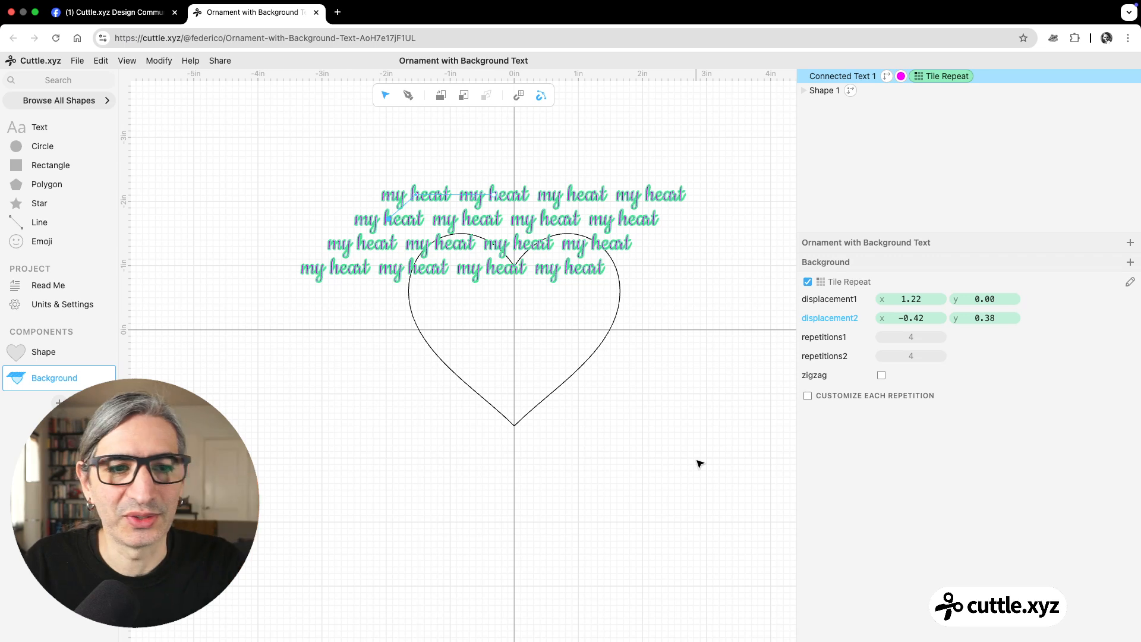
# Set the text tile repeat to 6 by 12 repetitions and turn on its zigzag option
pyautogui.moveTo(905, 336); pyautogui.dragTo(925, 358)
pyautogui.scroll(-3, 630, 492)
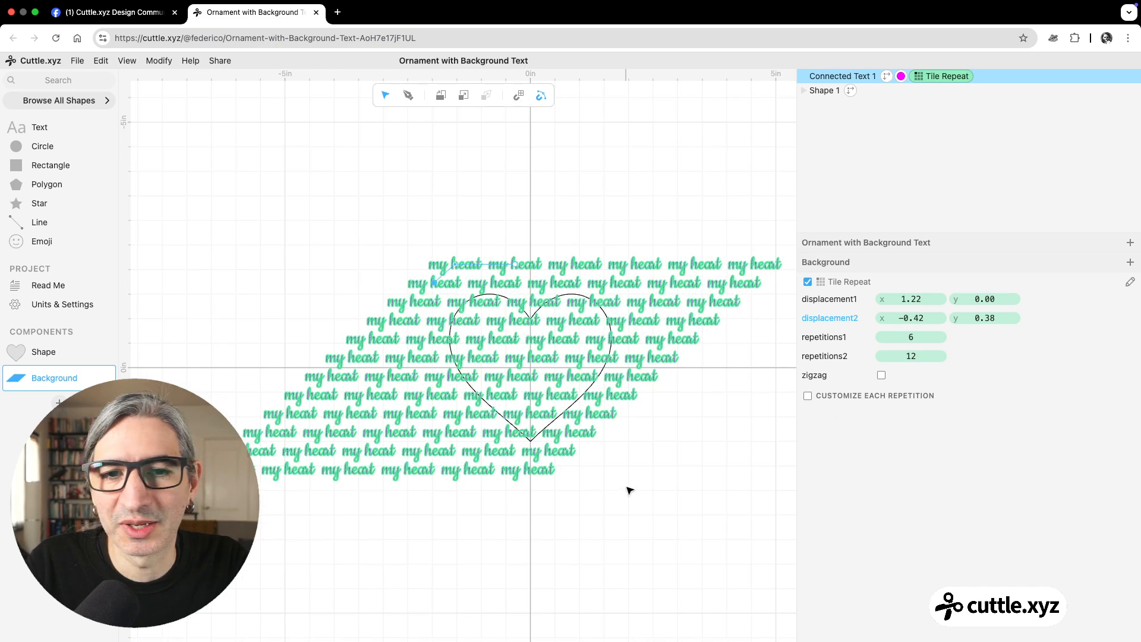
pyautogui.moveTo(630, 492); pyautogui.dragTo(583, 450)
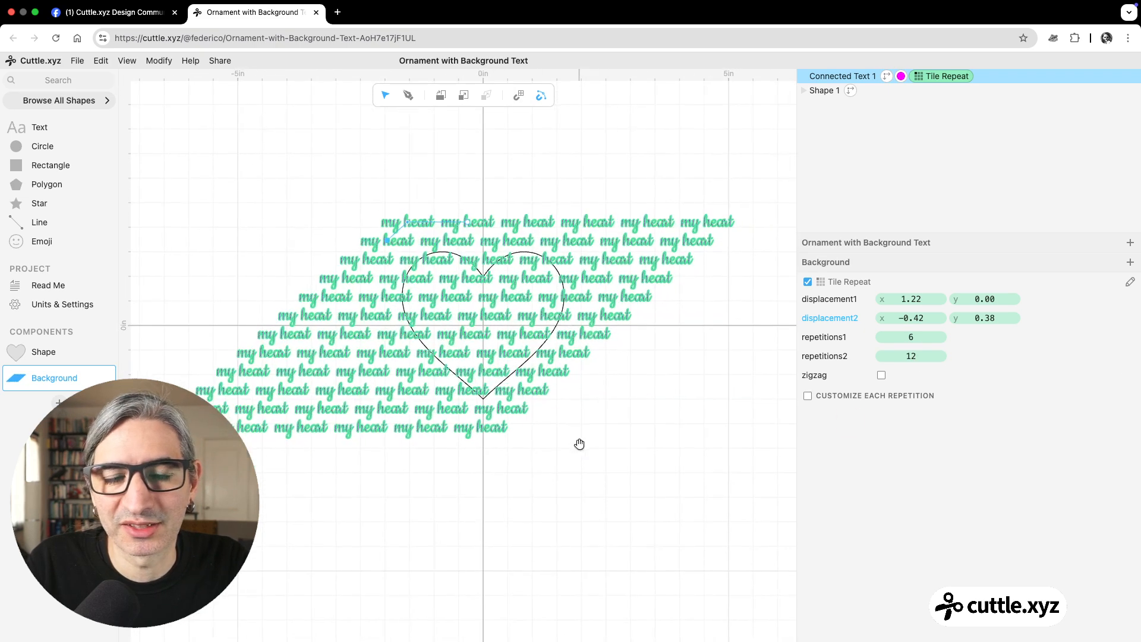
pyautogui.click(881, 376)
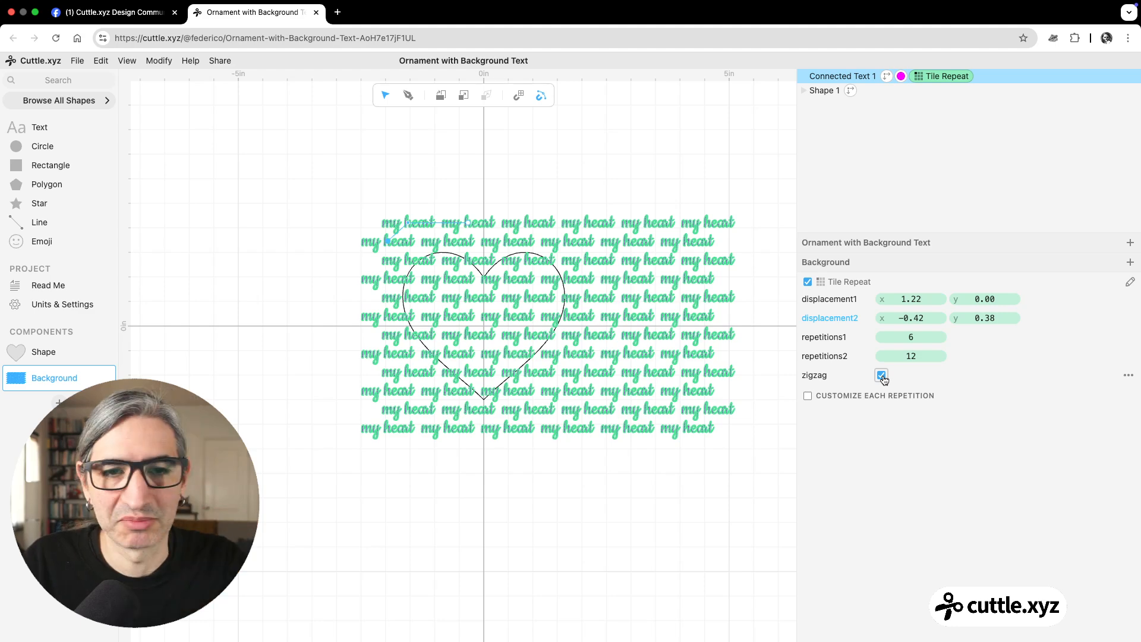
# Move the tiled text to a position of about x -2.54, y -2.05 so it surrounds the heart
pyautogui.click(409, 224)
pyautogui.moveTo(408, 223); pyautogui.dragTo(360, 227)
pyautogui.click(421, 155)
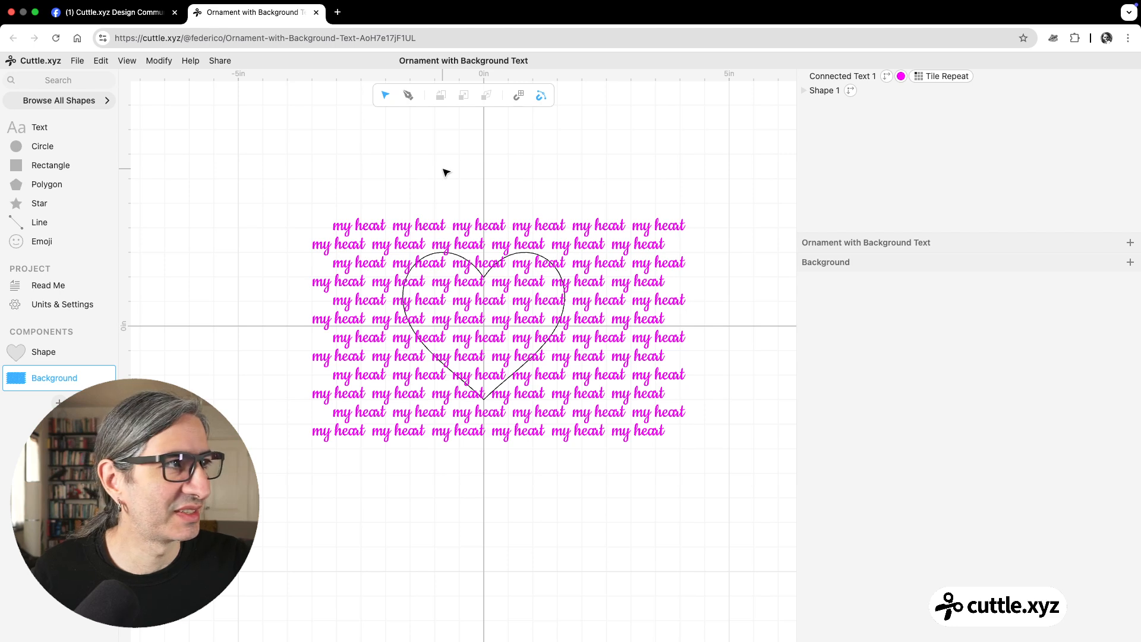
pyautogui.scroll(3, 444, 179)
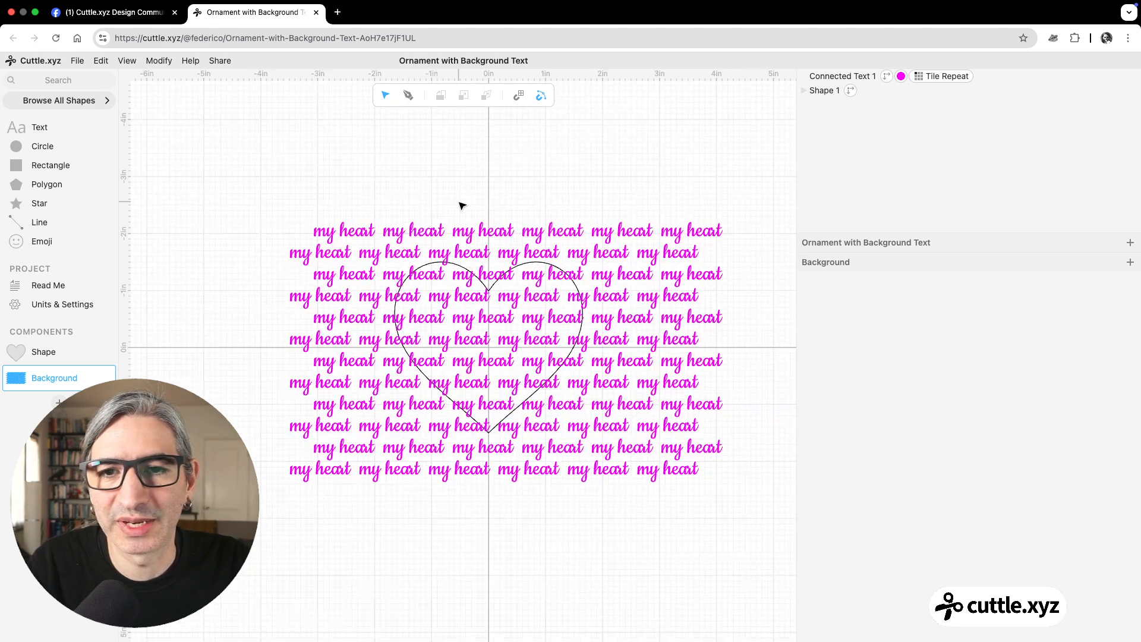
pyautogui.click(410, 237)
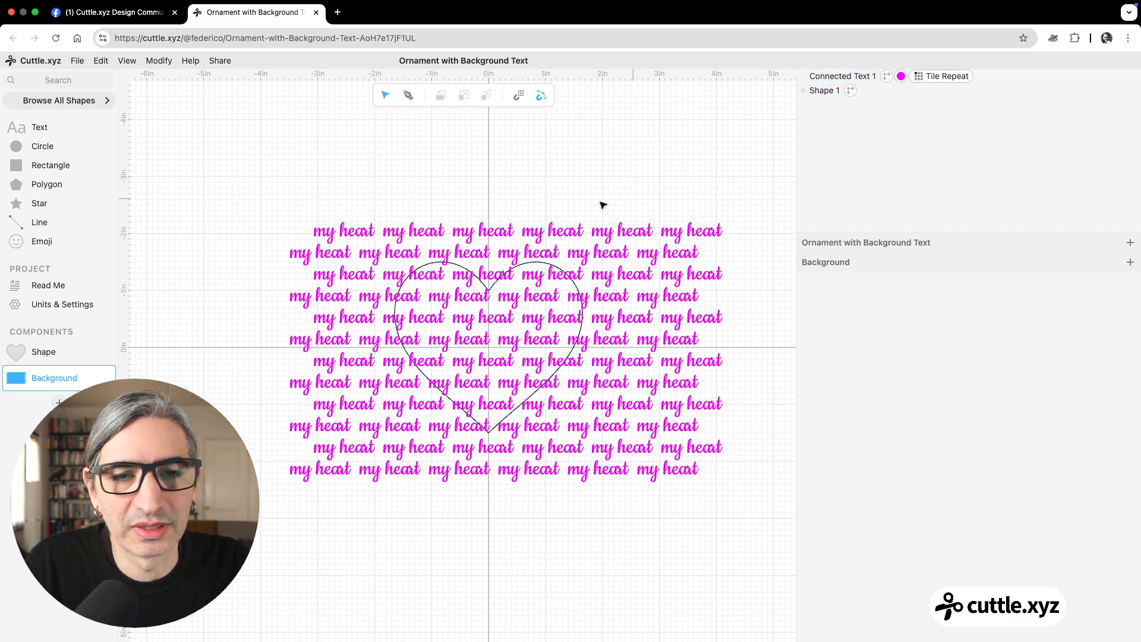
pyautogui.scroll(2, 601, 204)
pyautogui.scroll(-1, 598, 202)
pyautogui.moveTo(599, 203); pyautogui.dragTo(613, 172)
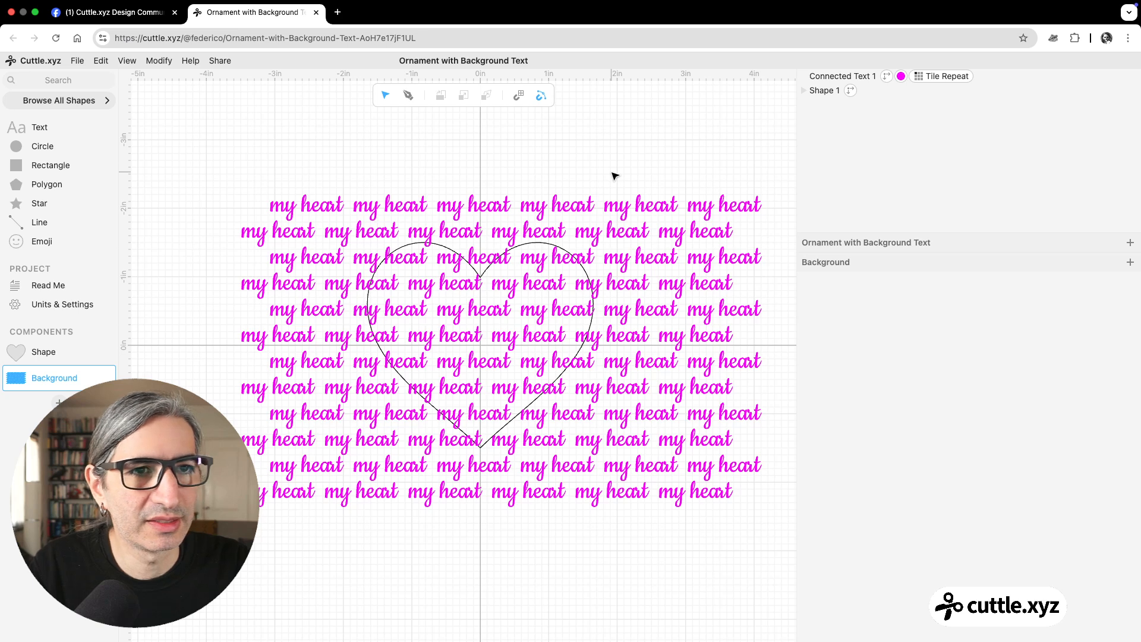
# Extract the connected text's wording as a parameter named backgroundText and move that parameter to the project level
pyautogui.click(834, 76)
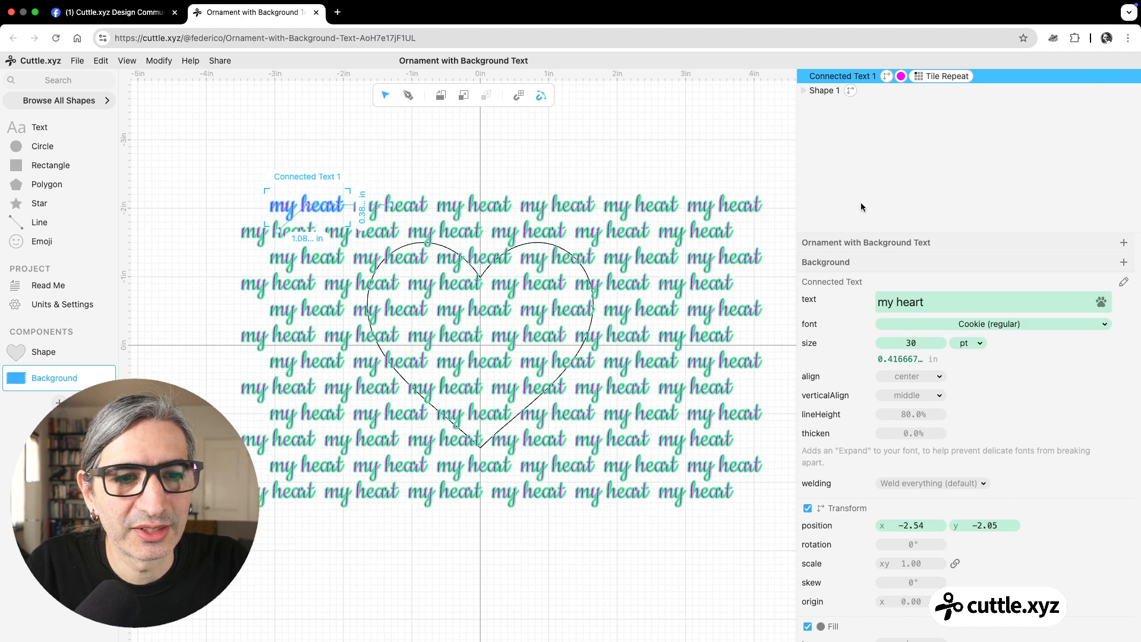
pyautogui.moveTo(928, 303); pyautogui.dragTo(872, 308)
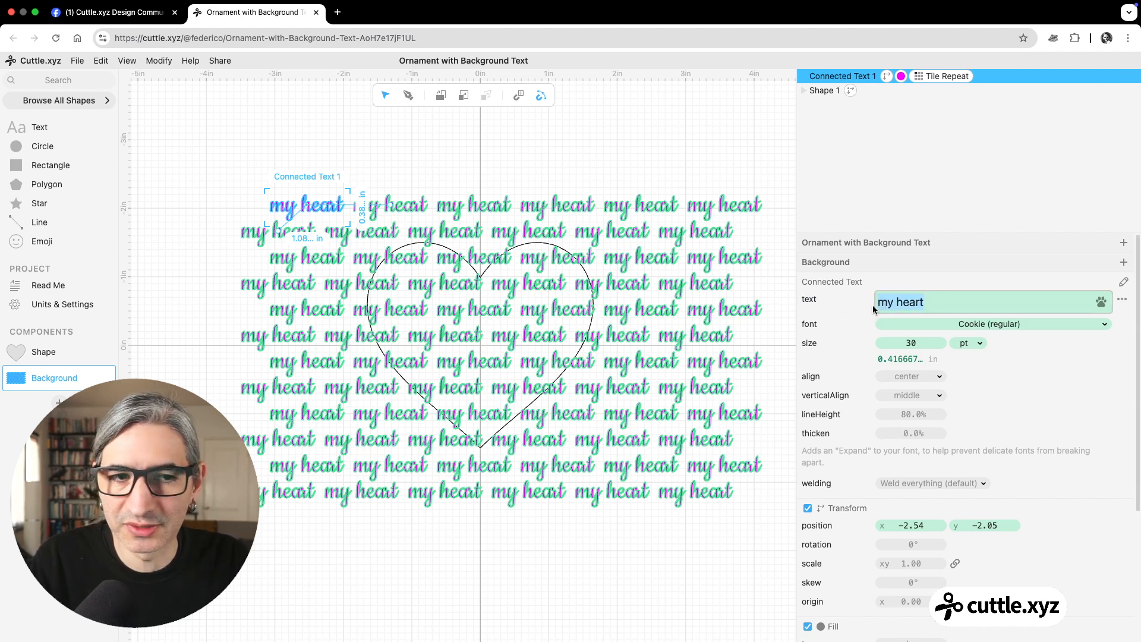
pyautogui.click(878, 303)
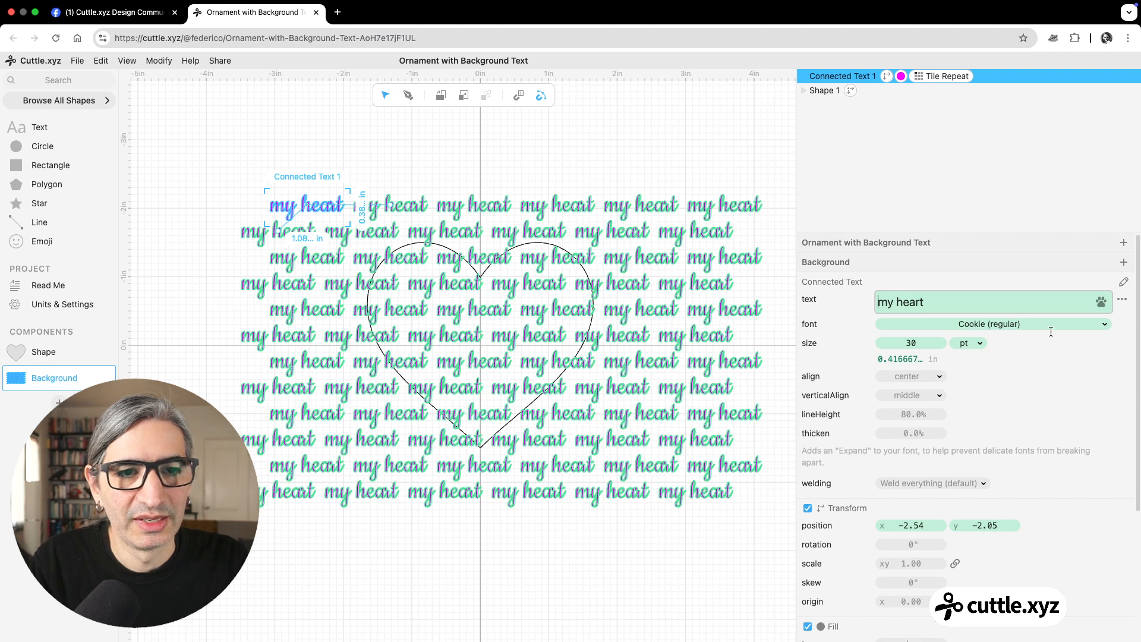
pyautogui.click(1122, 302)
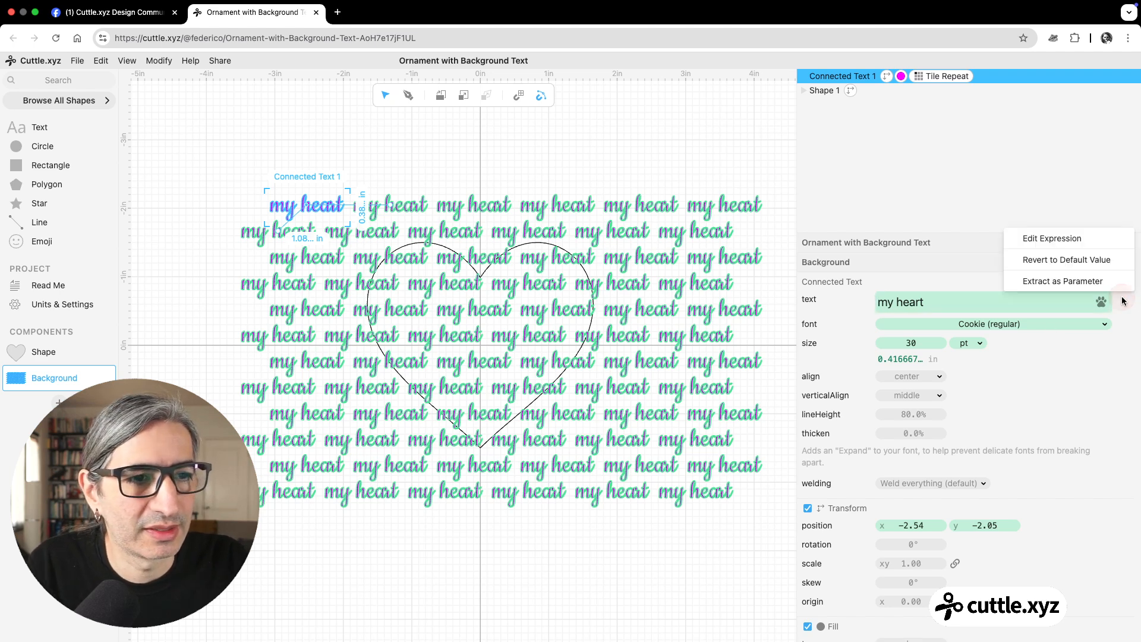
pyautogui.click(1054, 283)
pyautogui.write('backgro')
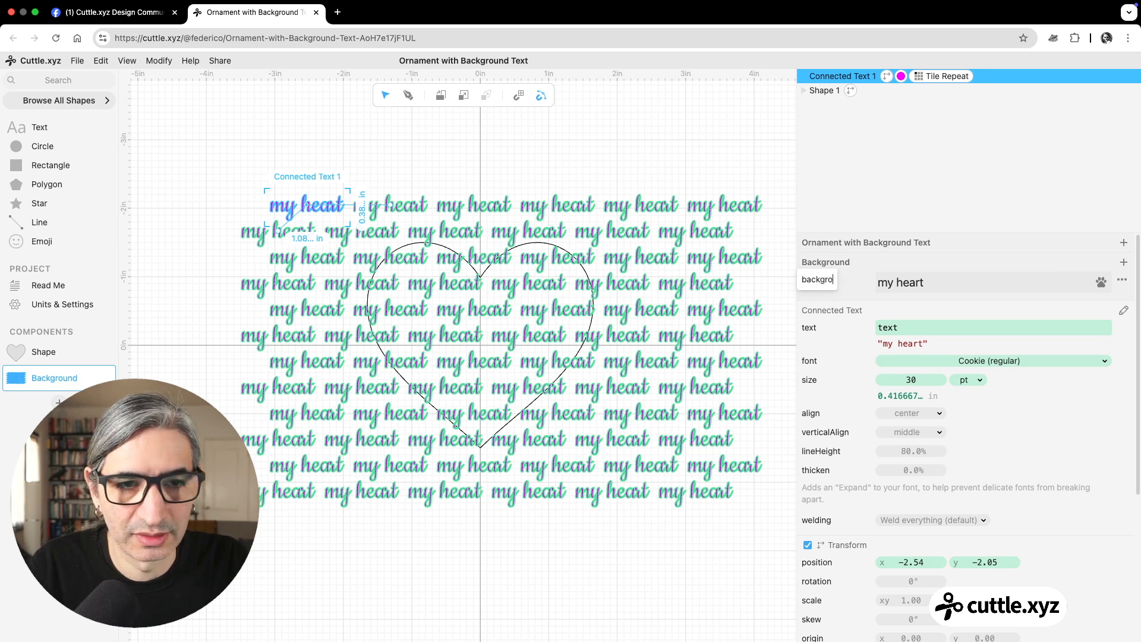
pyautogui.write('undText')
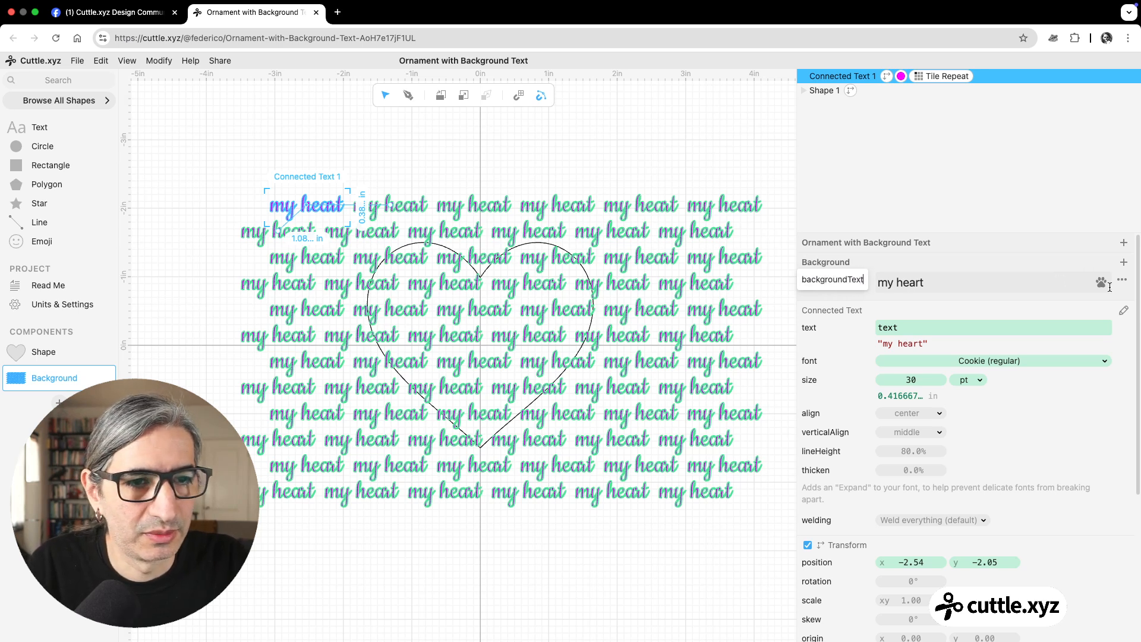
pyautogui.click(1122, 282)
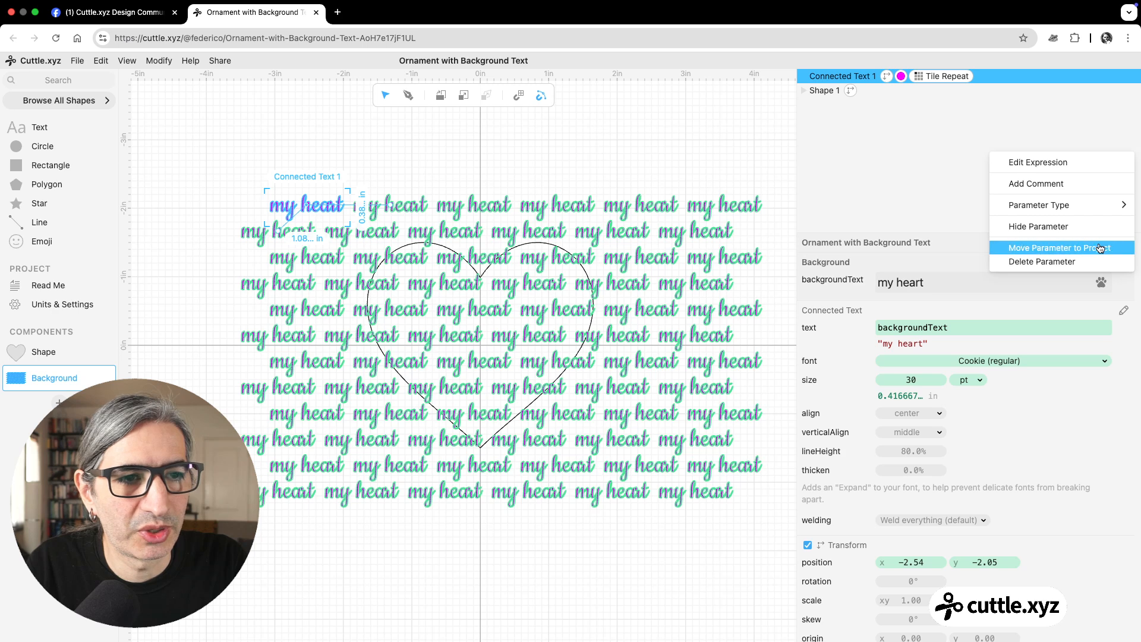
pyautogui.click(1013, 247)
# Test the backgroundText parameter by adding "you are" in front of "my heart"
pyautogui.click(989, 265)
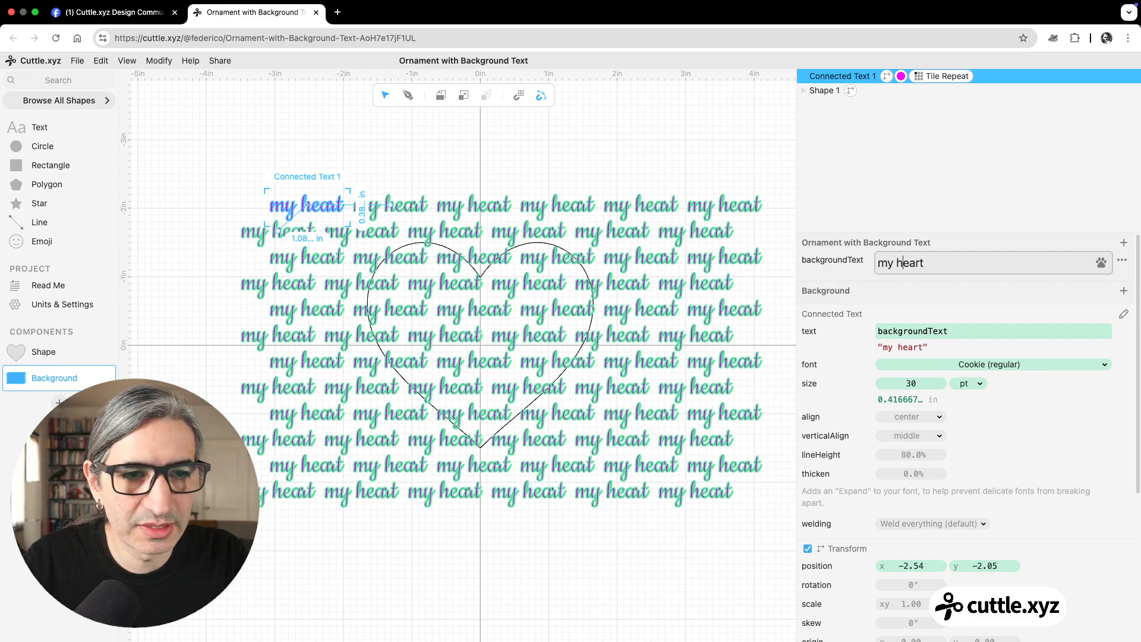
pyautogui.write('you are')
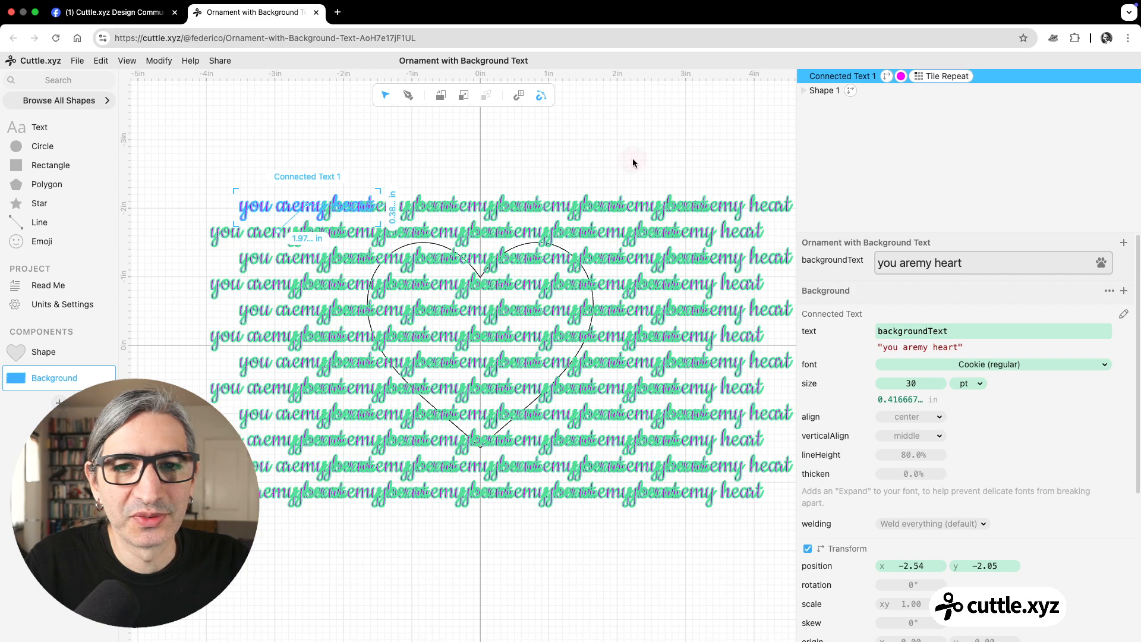
# Replace the backgroundText value with "heart . . .", leaving spaces between the dots
pyautogui.click(945, 258)
pyautogui.moveTo(980, 262); pyautogui.dragTo(871, 264)
pyautogui.write('he')
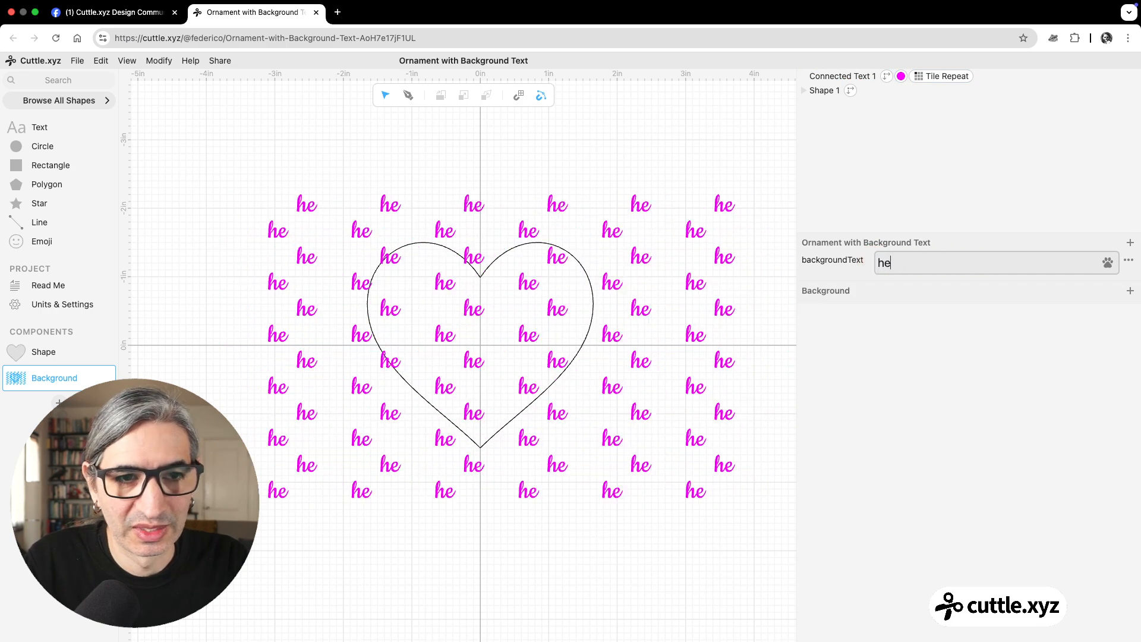
pyautogui.write('art ...')
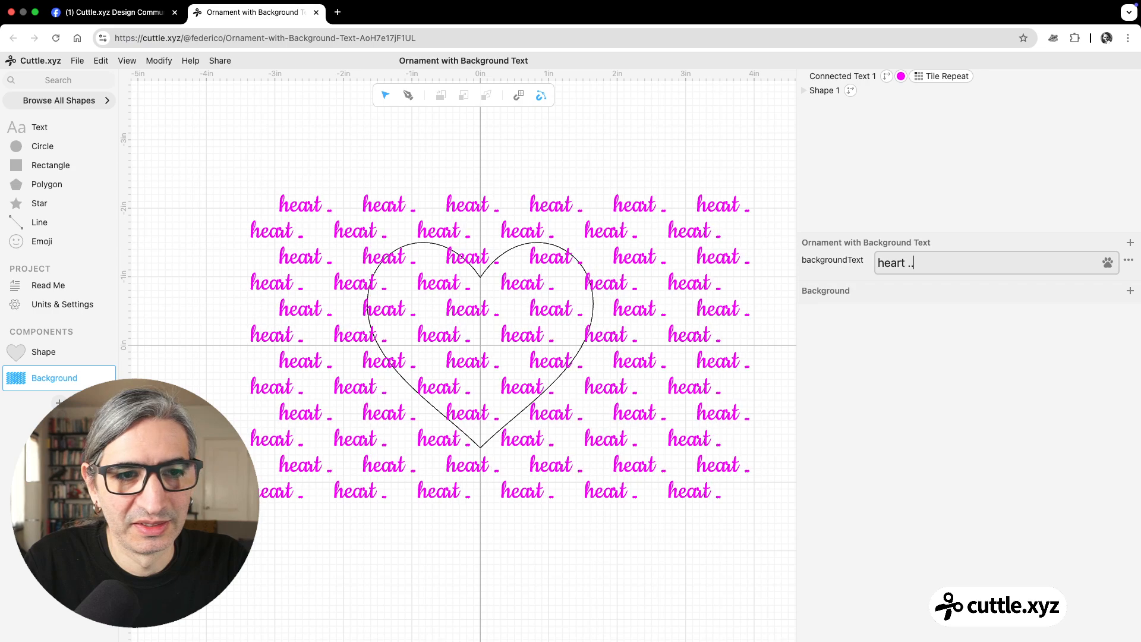
pyautogui.press('BackSpace')
pyautogui.press('BackSpace')
pyautogui.press('BackSpace')
pyautogui.press('BackSpace')
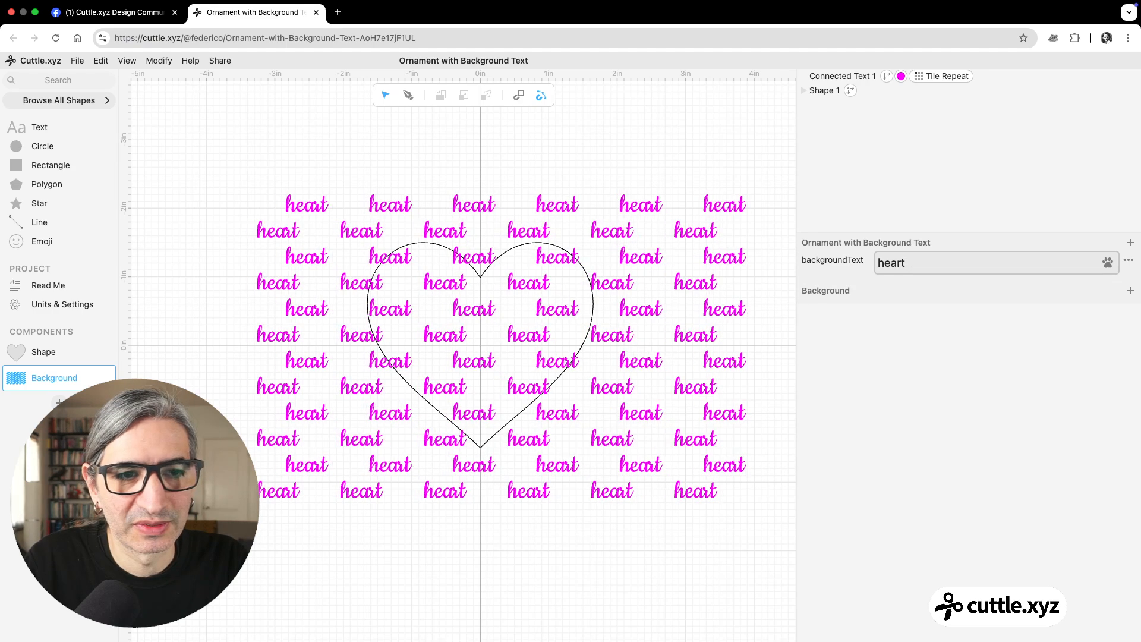
pyautogui.write('. . .')
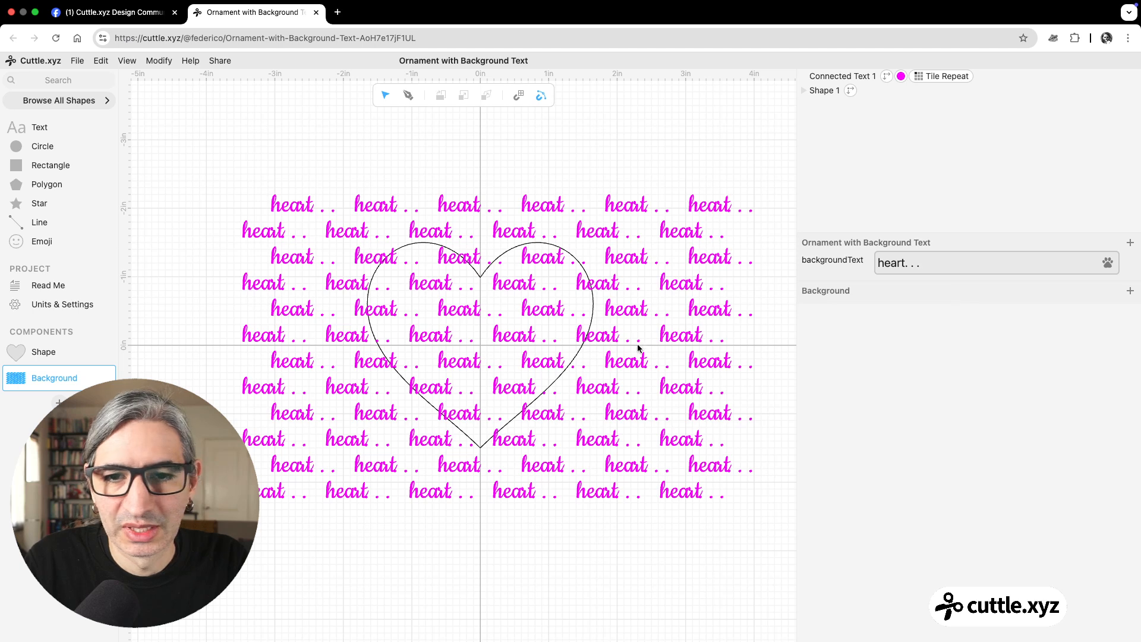
pyautogui.click(903, 265)
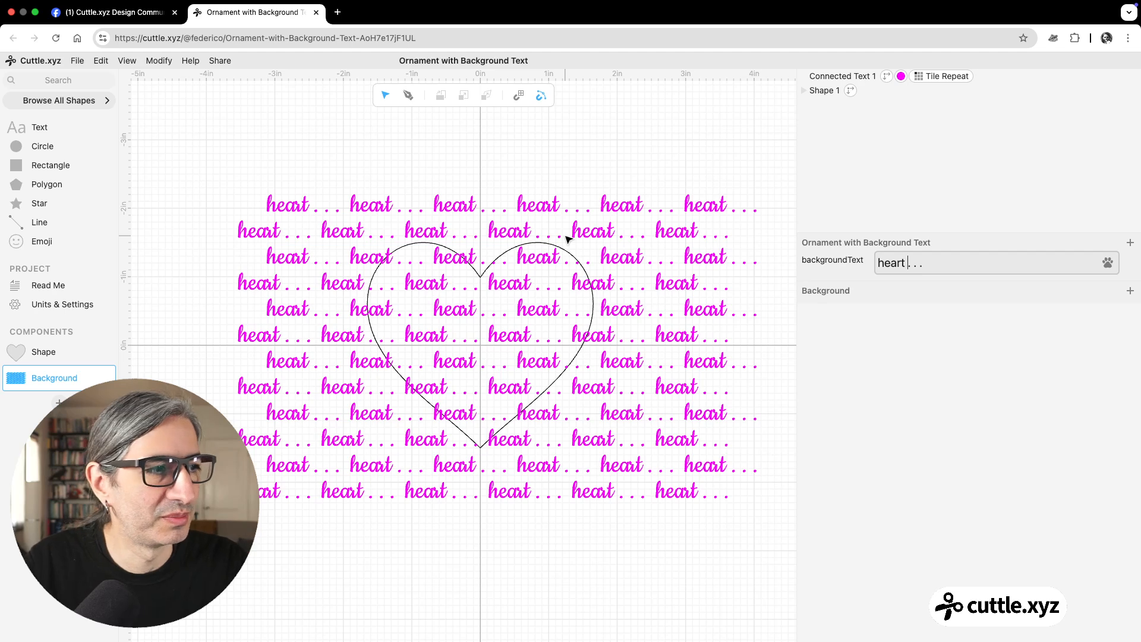
# Replace the backgroundText value with "you are myhe" and increase the Tile Repeat's displacement1 x to 1.45
pyautogui.tripleClick(935, 264)
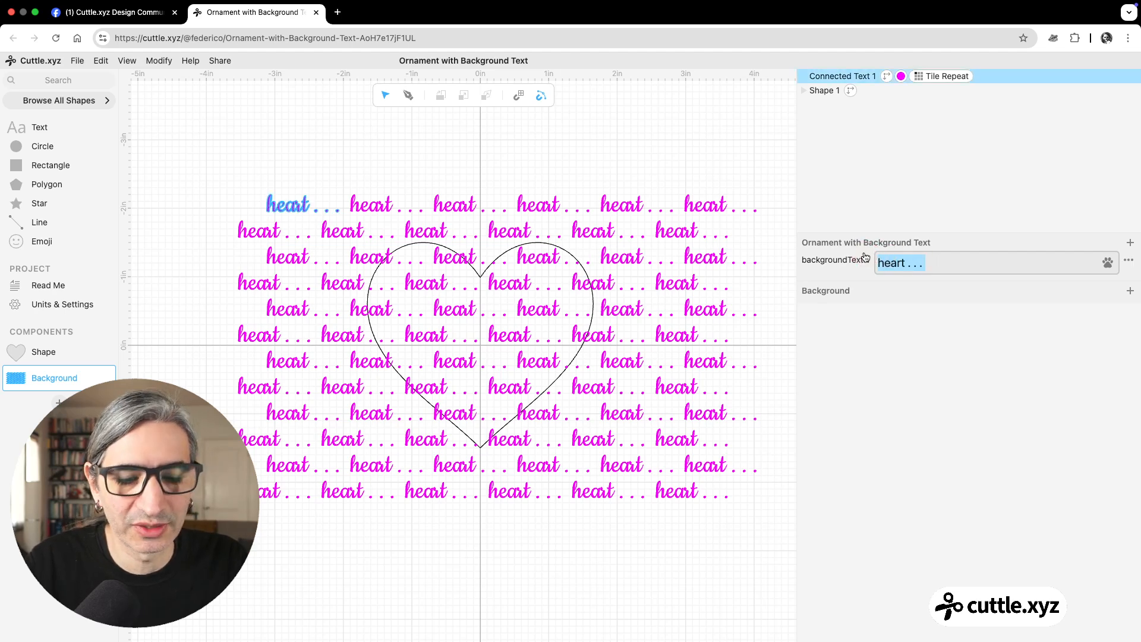
pyautogui.write('you are ')
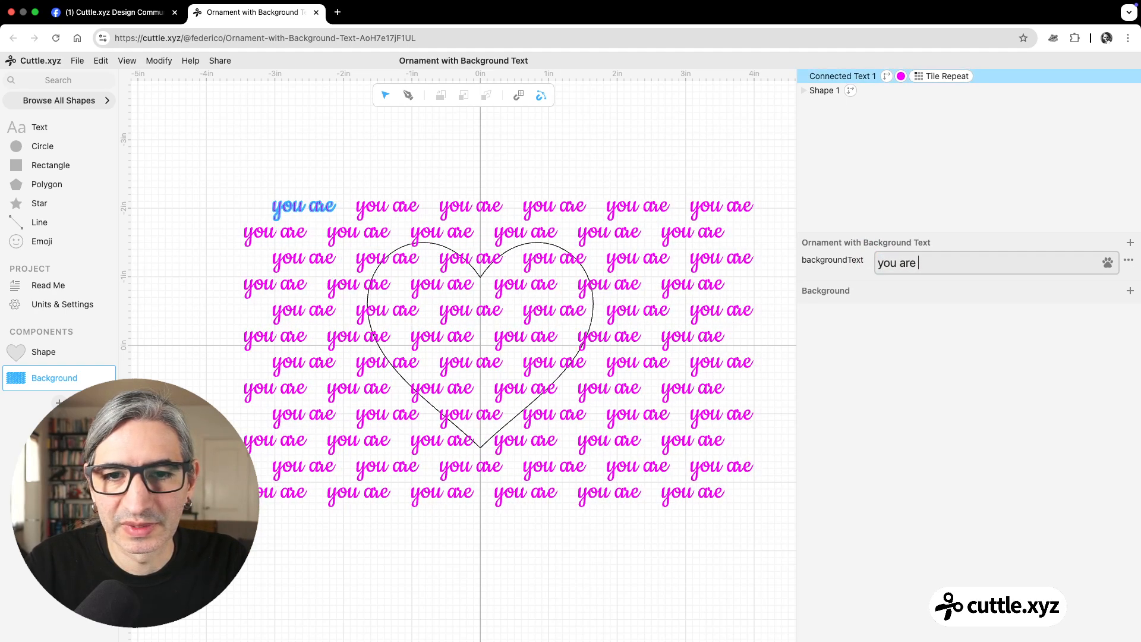
pyautogui.write('myhe')
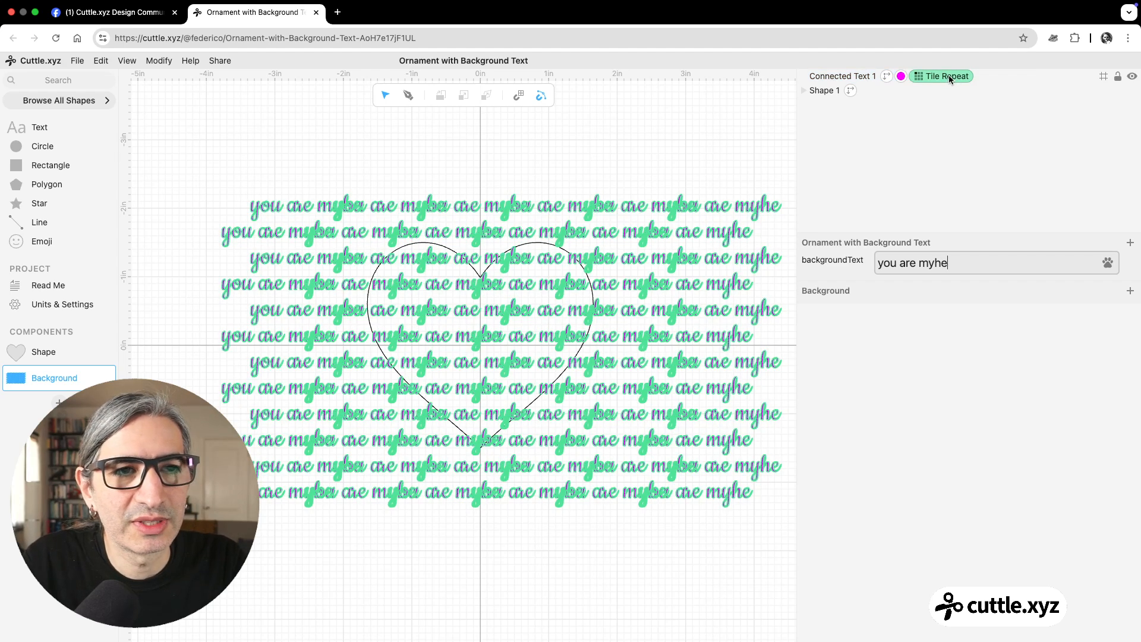
pyautogui.click(936, 75)
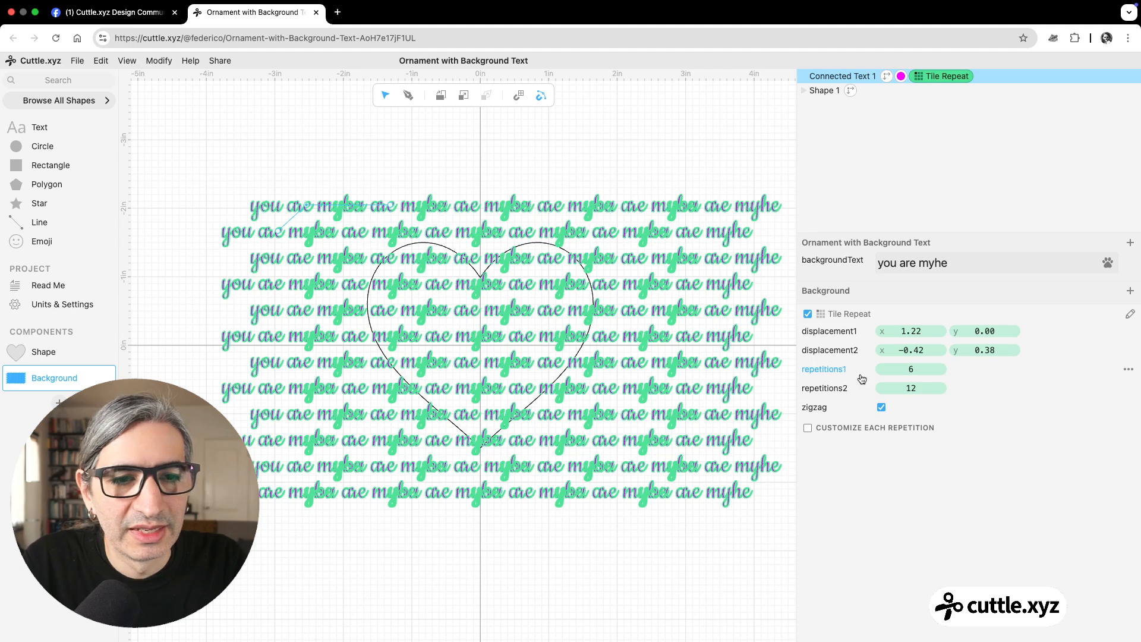
pyautogui.moveTo(906, 331); pyautogui.dragTo(948, 343)
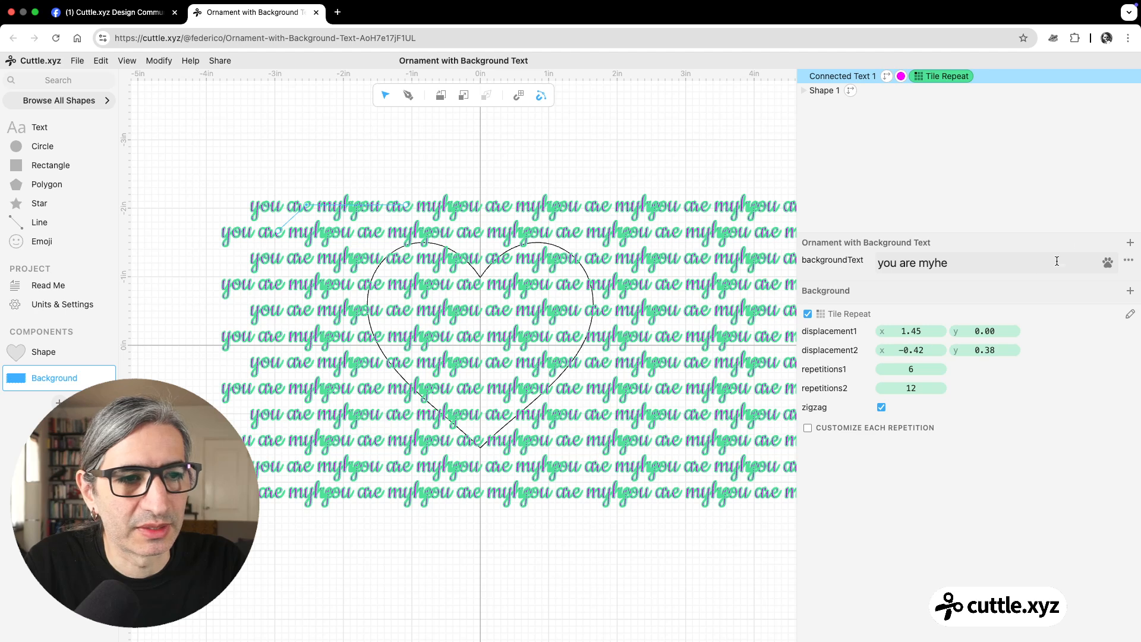
# Create a project-level parameter named horizontalSpace
pyautogui.click(1131, 243)
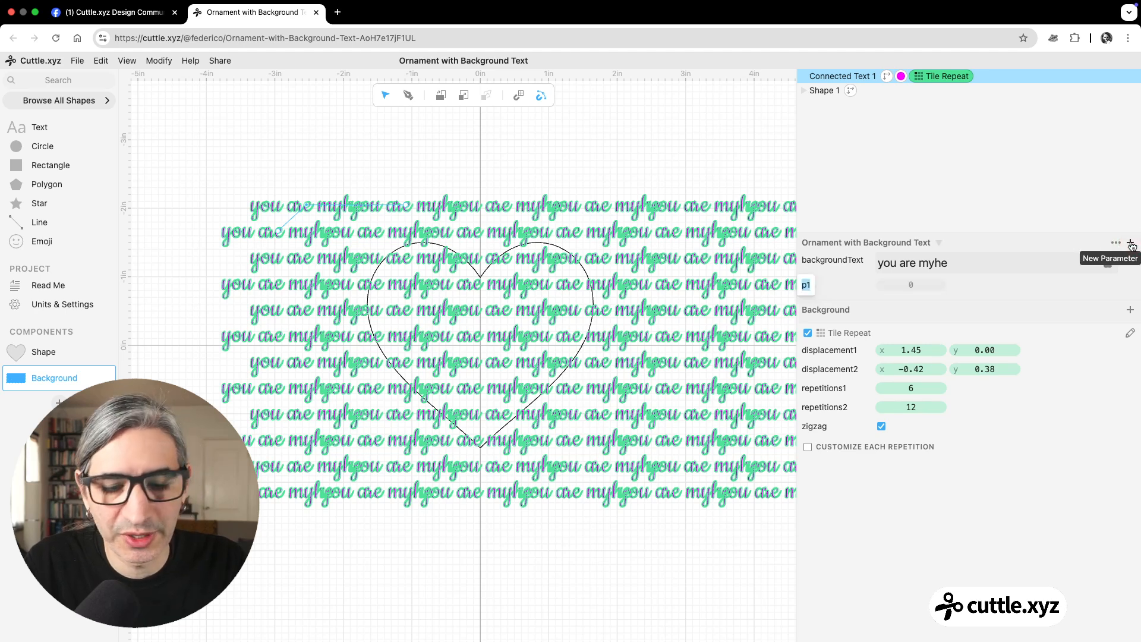
pyautogui.write('horizon')
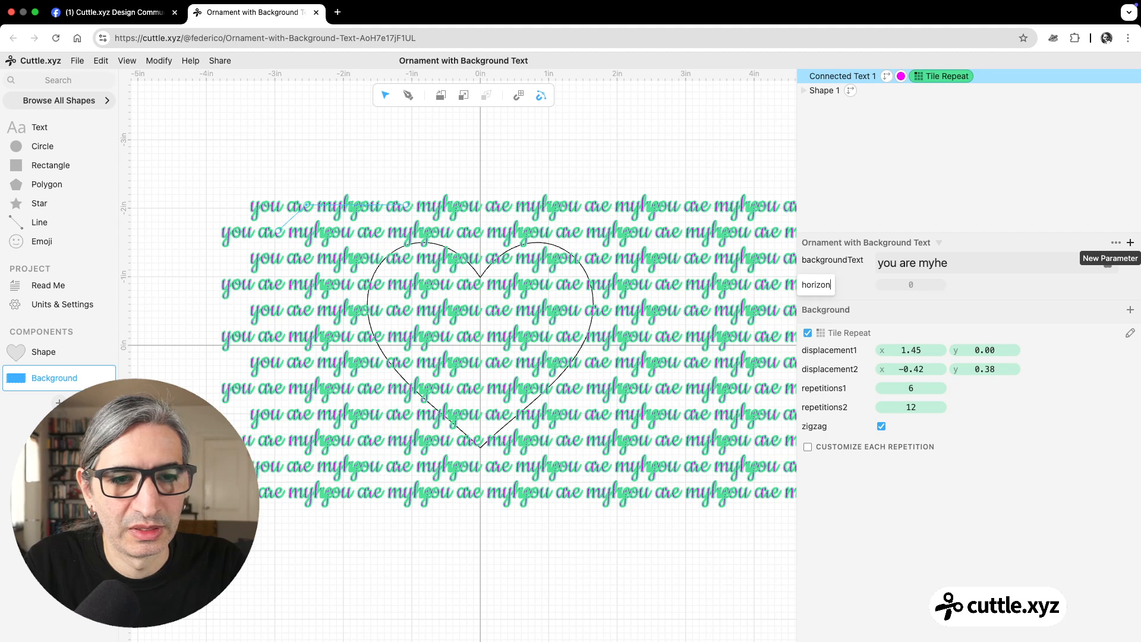
pyautogui.write('talSpace')
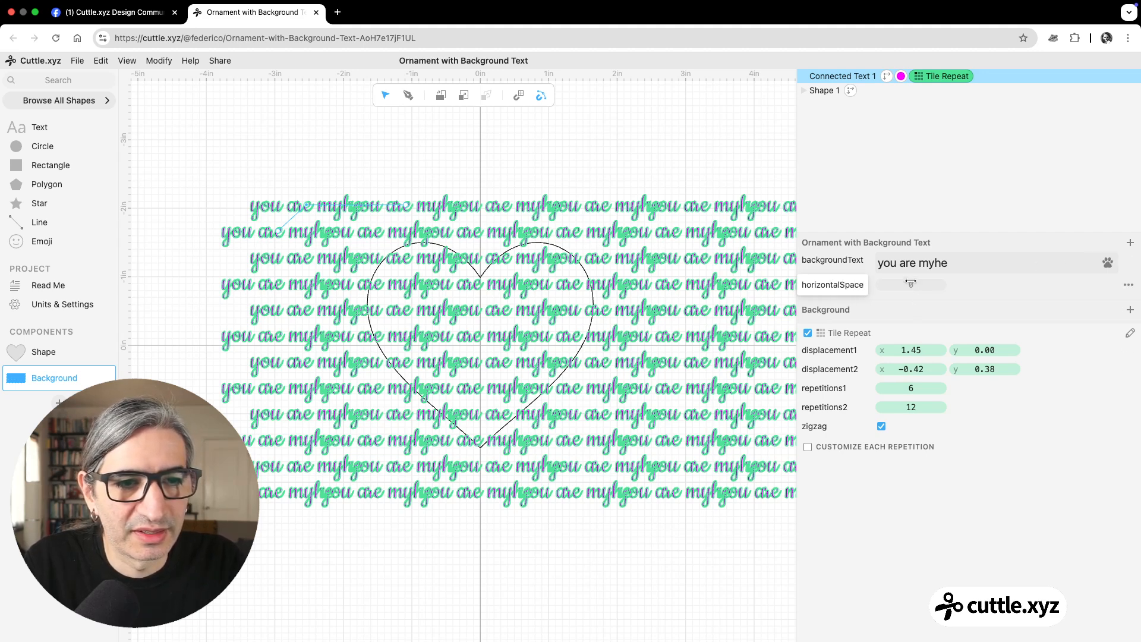
pyautogui.click(909, 284)
pyautogui.click(852, 295)
# Link the x component of the Tile Repeat's displacement1 to horizontalSpace, giving Vec(horizontalSpace, 0)
pyautogui.moveTo(913, 356); pyautogui.dragTo(918, 352)
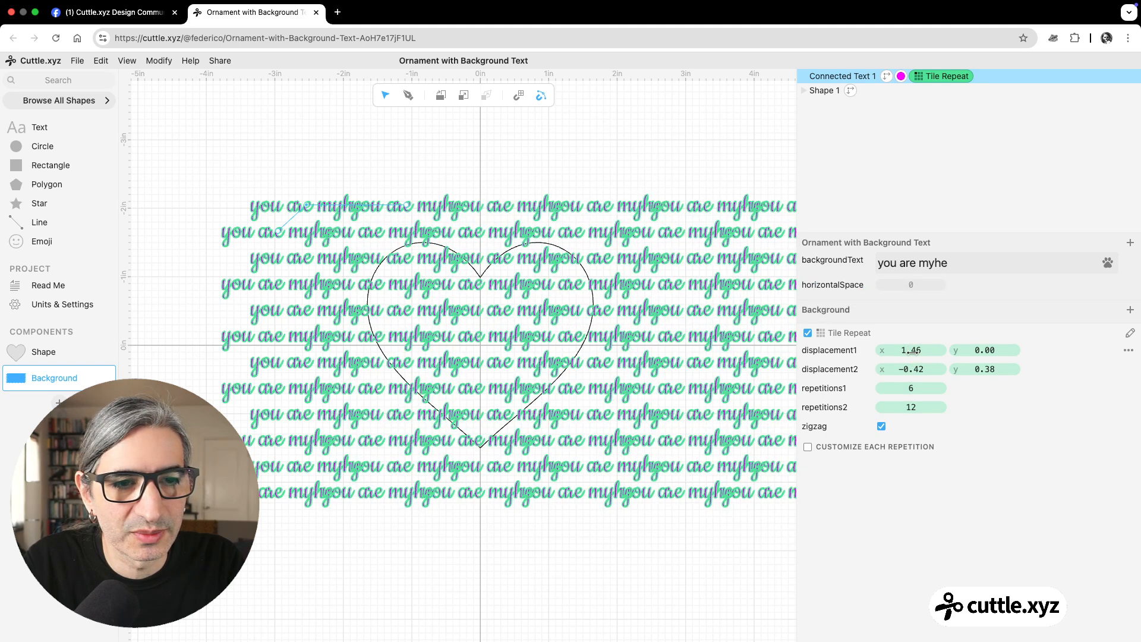
pyautogui.click(918, 352)
pyautogui.write('hori')
pyautogui.press('Return')
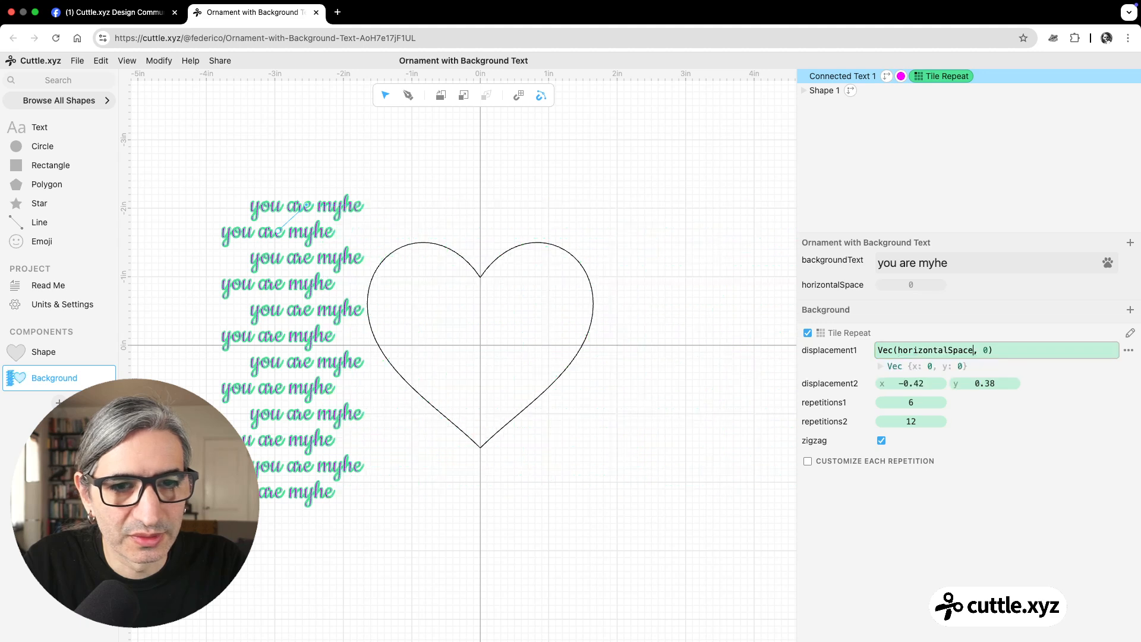
# Try the horizontalSpace parameter at 0.10, and increase it to about 1.67 to spread the text columns apart
pyautogui.click(910, 286)
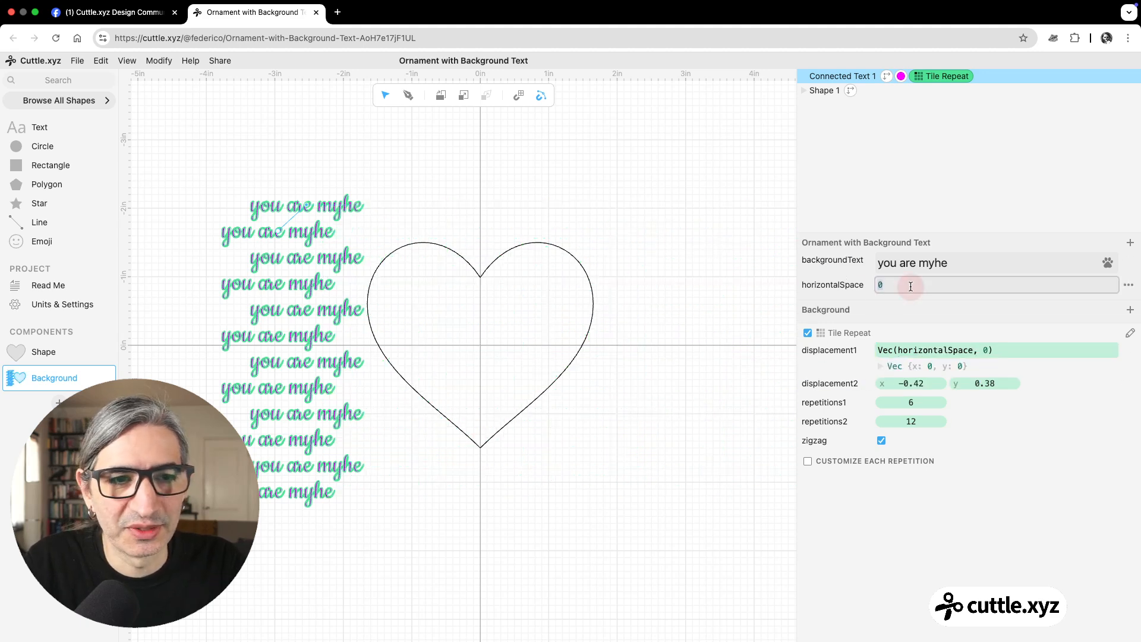
pyautogui.write('/')
pyautogui.press('BackSpace')
pyautogui.write('1')
pyautogui.press('BackSpace')
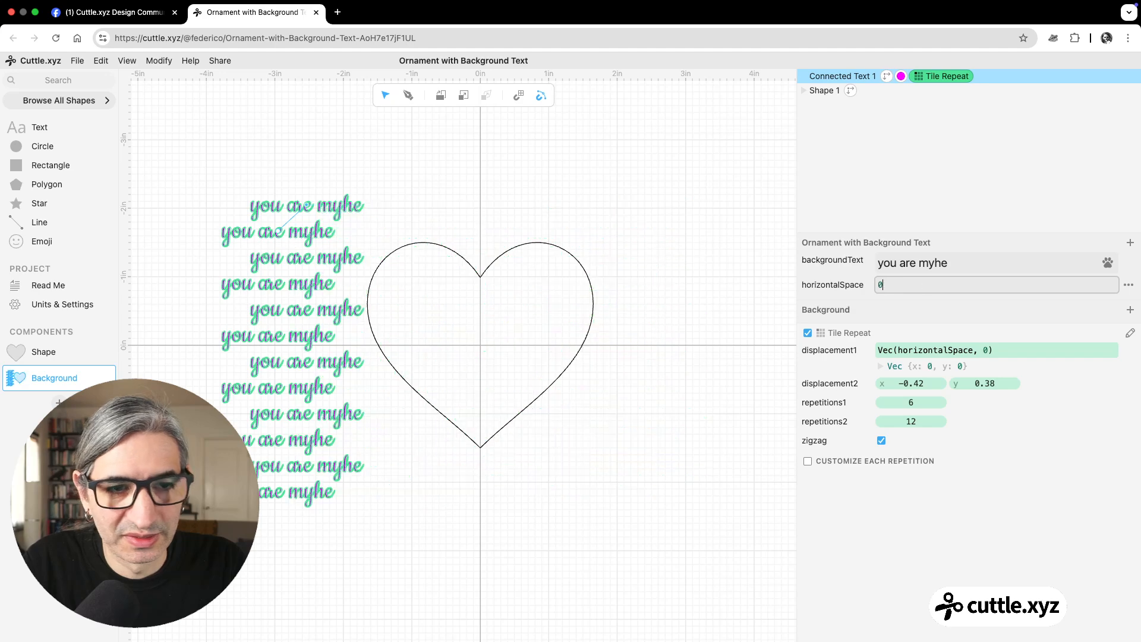
pyautogui.write('.10')
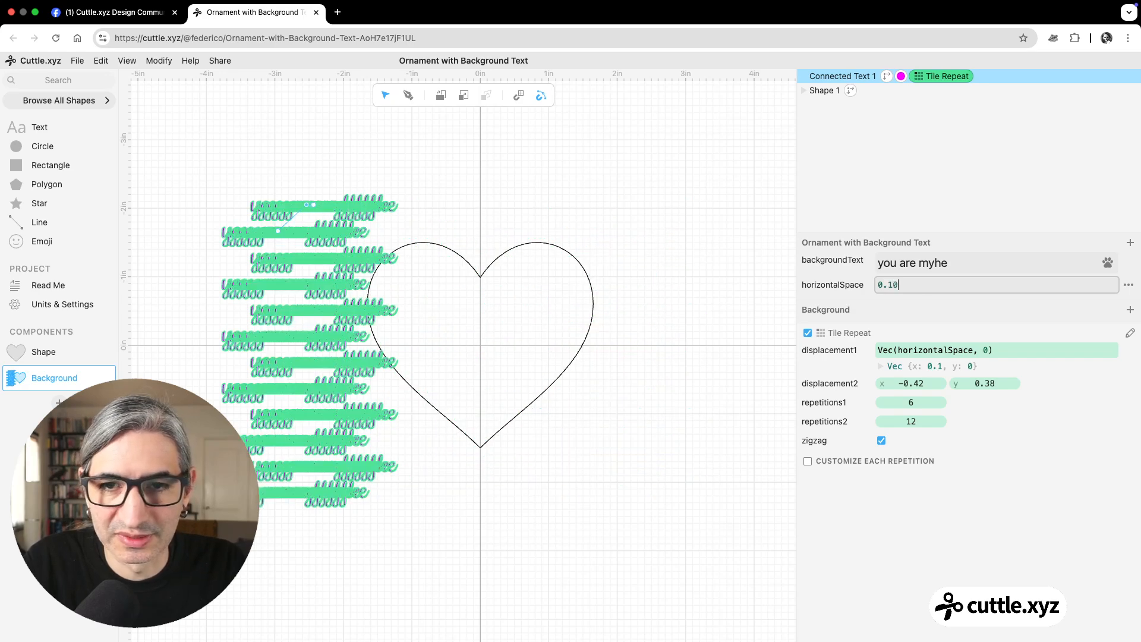
pyautogui.moveTo(888, 285); pyautogui.dragTo(1040, 284)
pyautogui.moveTo(877, 285); pyautogui.dragTo(1011, 285)
# Test backgroundText with "heart. . ." and reduce horizontalSpace to 0.94 to tighten the columns
pyautogui.click(966, 257)
pyautogui.tripleClick(966, 257)
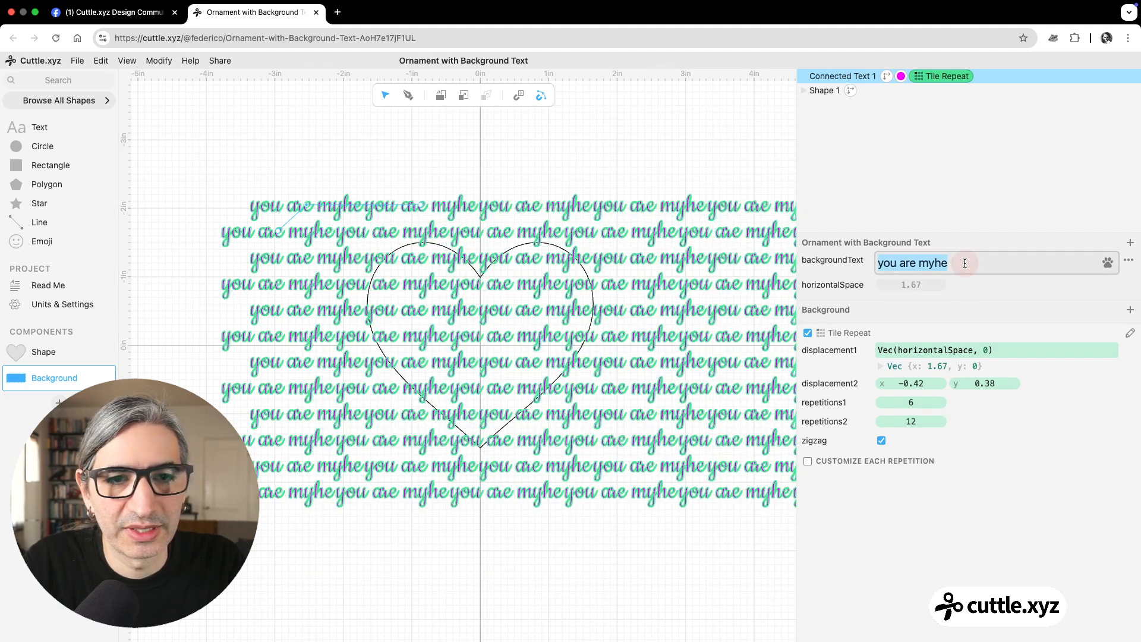
pyautogui.write('heart')
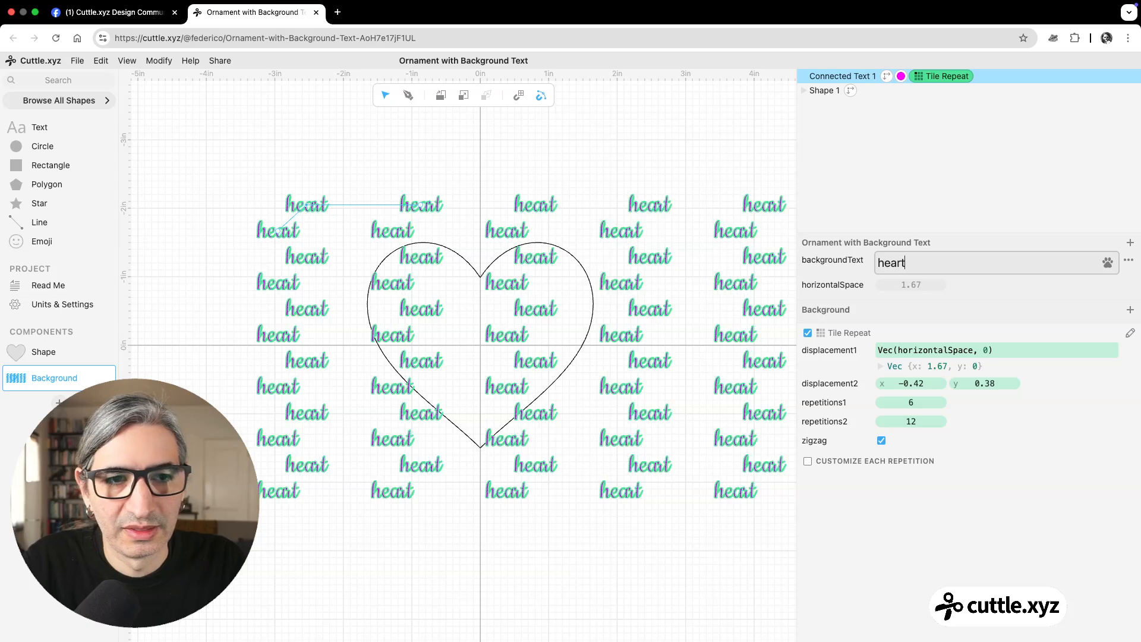
pyautogui.write('. . .')
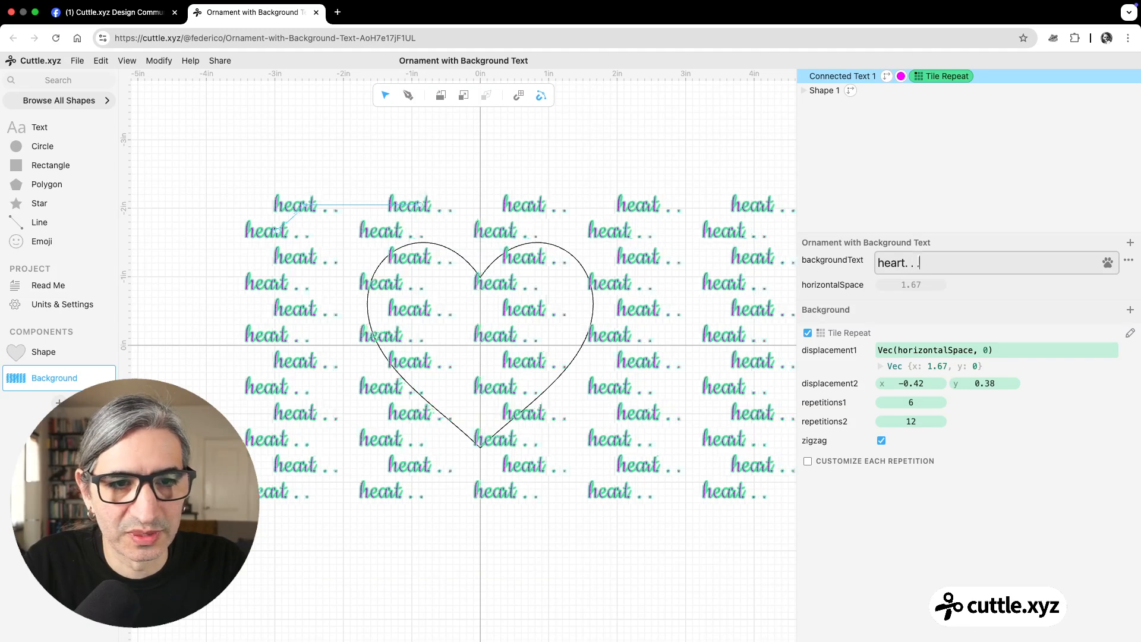
pyautogui.moveTo(923, 284); pyautogui.dragTo(786, 307)
# Set backgroundText to "my hearth" and increase horizontalSpace to 1.42 to separate the repeated phrases
pyautogui.tripleClick(863, 263)
pyautogui.write('my hearth')
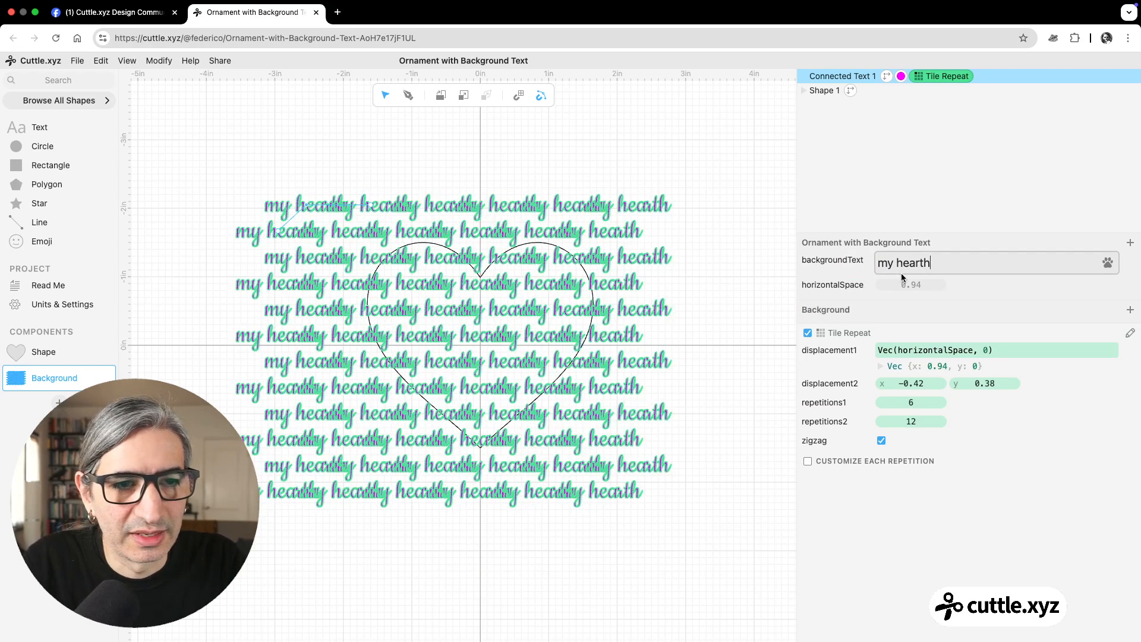
pyautogui.moveTo(904, 283); pyautogui.dragTo(996, 294)
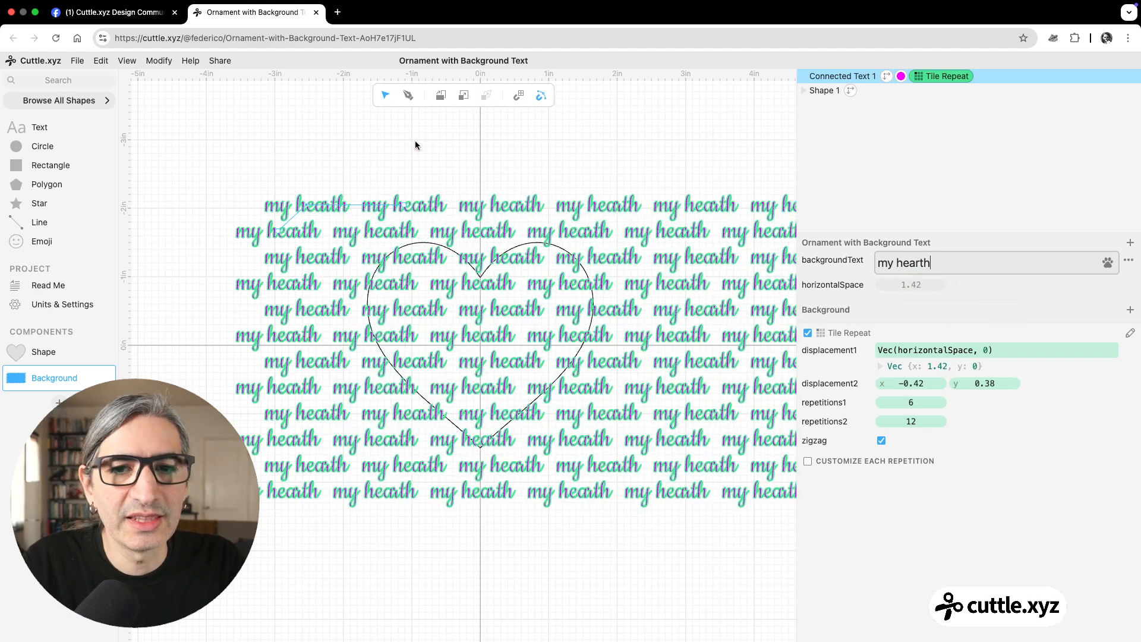
# Apply a Boolean Intersect to the tiled text and the heart shape together
pyautogui.click(420, 149)
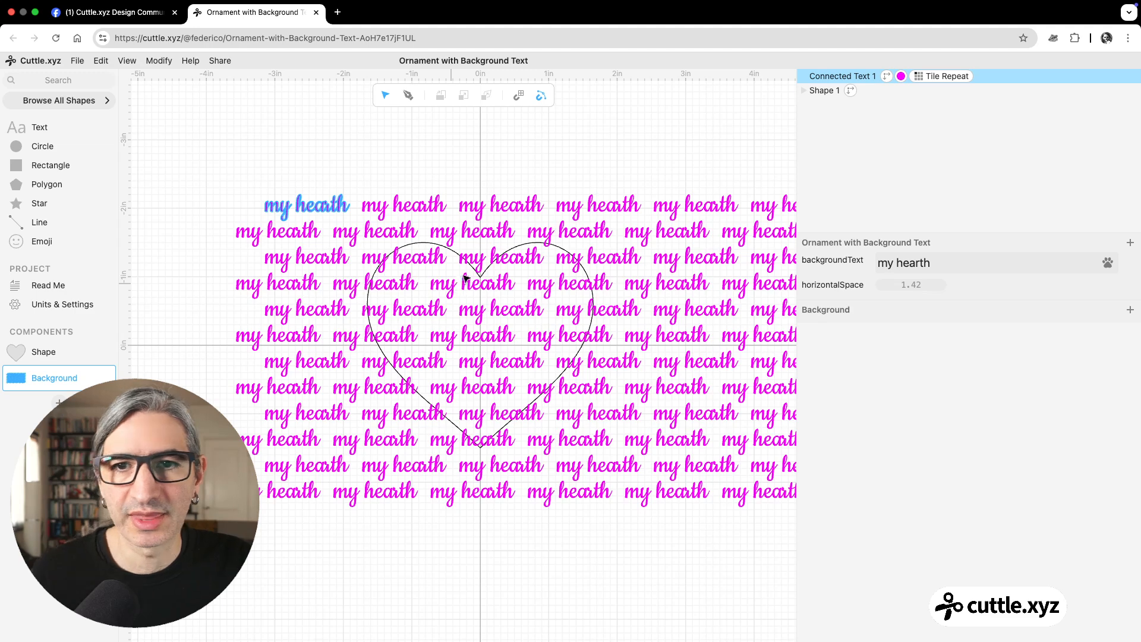
pyautogui.scroll(-3, 494, 177)
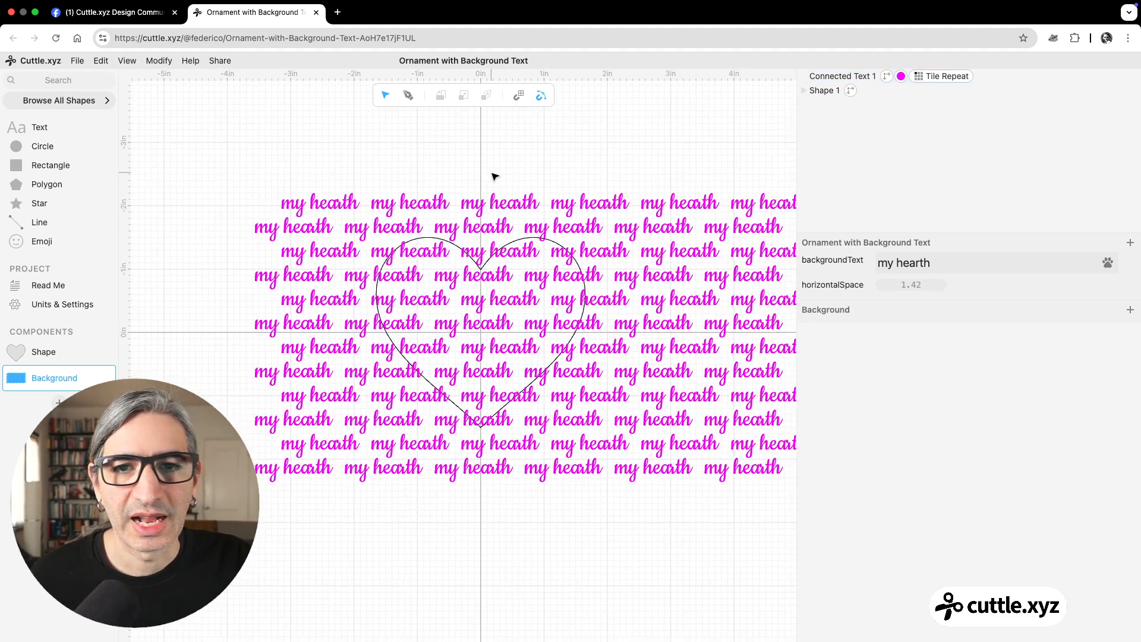
pyautogui.moveTo(490, 168); pyautogui.dragTo(471, 161)
pyautogui.scroll(-1, 475, 167)
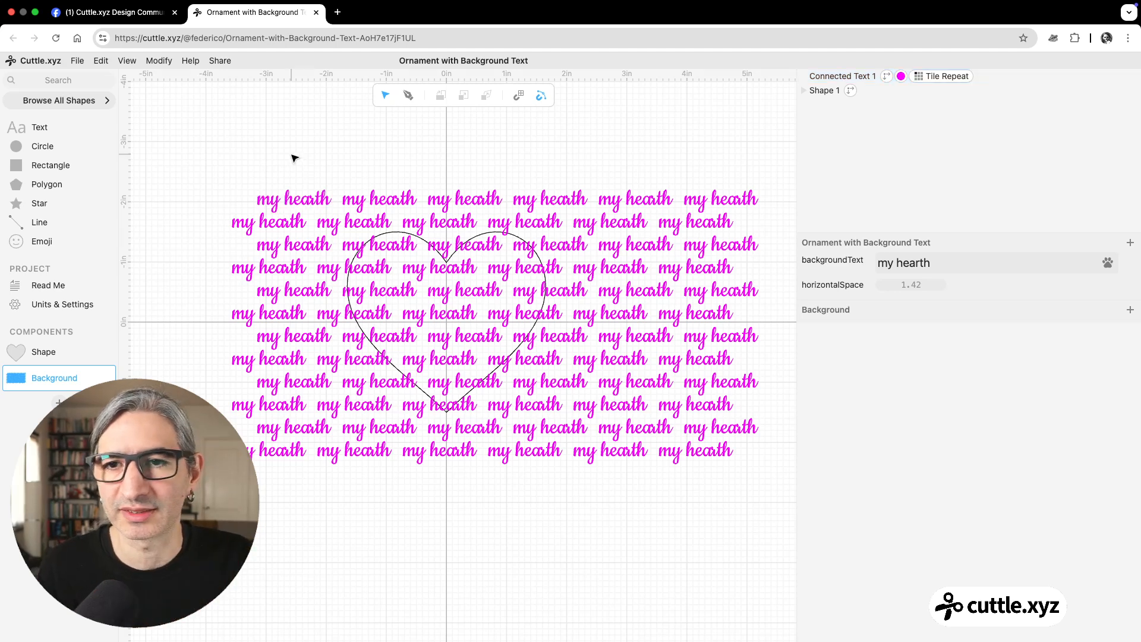
pyautogui.moveTo(232, 141); pyautogui.dragTo(635, 505)
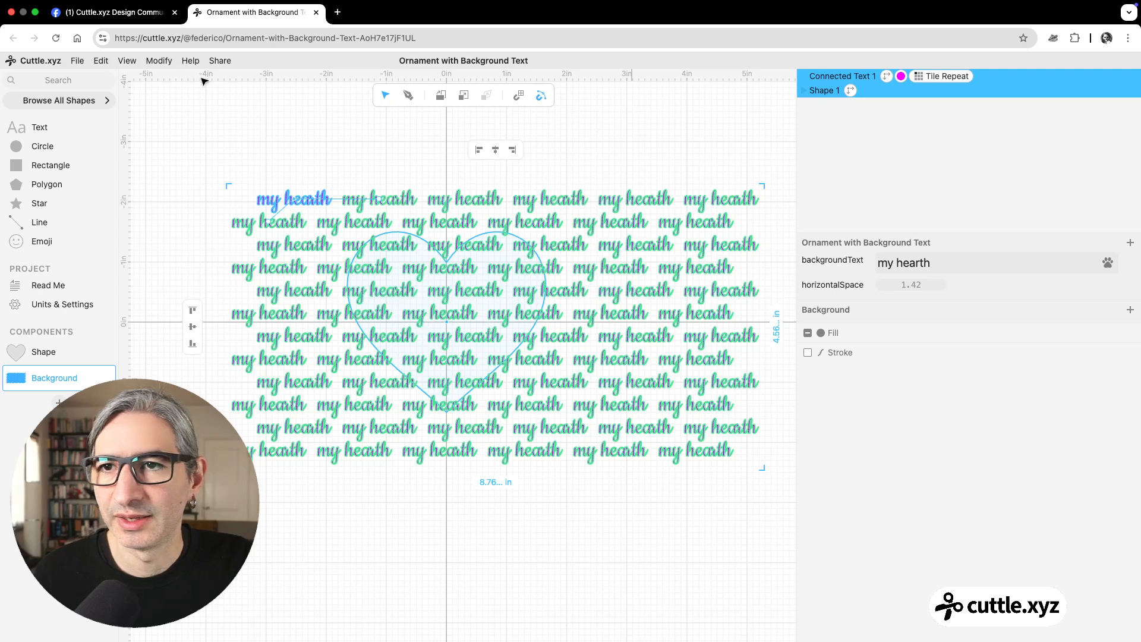
pyautogui.click(159, 62)
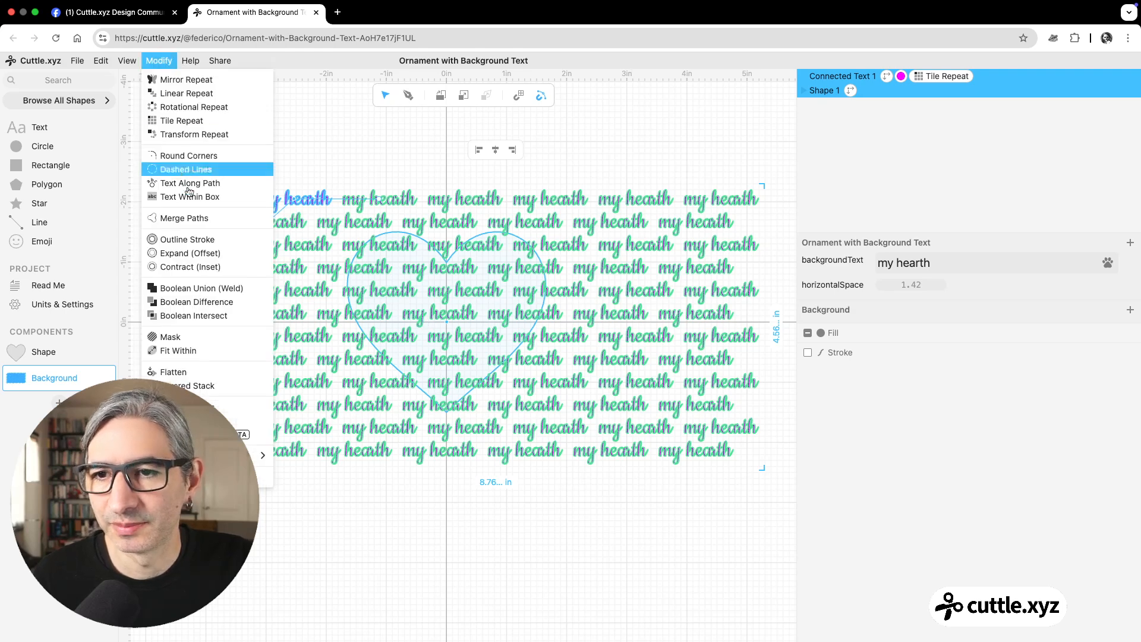
pyautogui.click(208, 319)
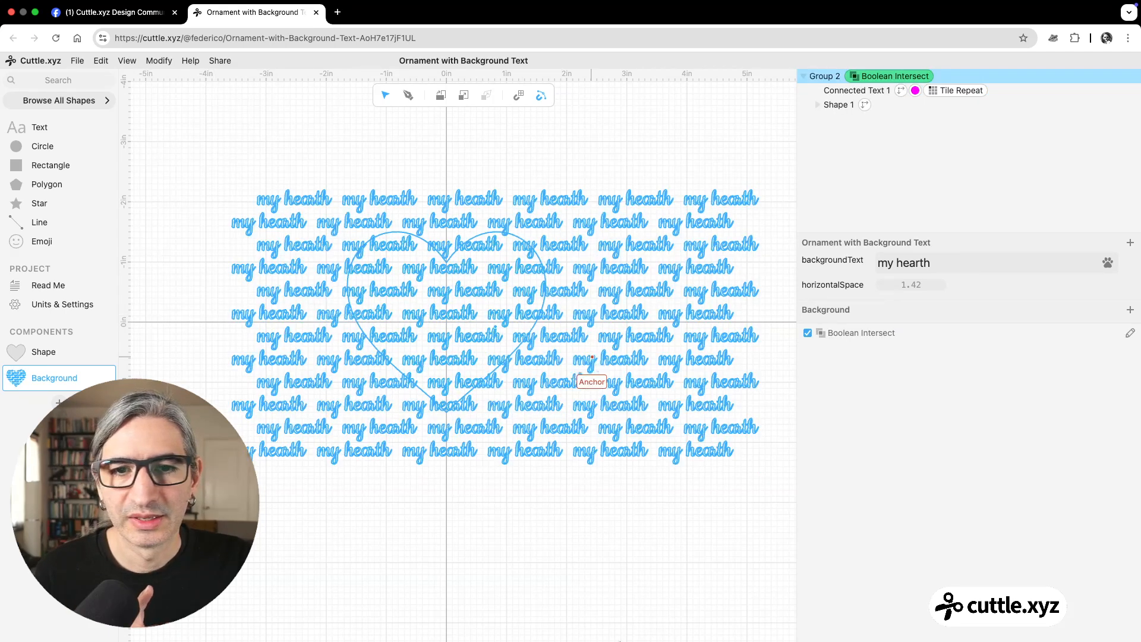
# Examine how the intersected lettering is cut along the heart's edge, including the small fragments near its lower tip
pyautogui.click(518, 460)
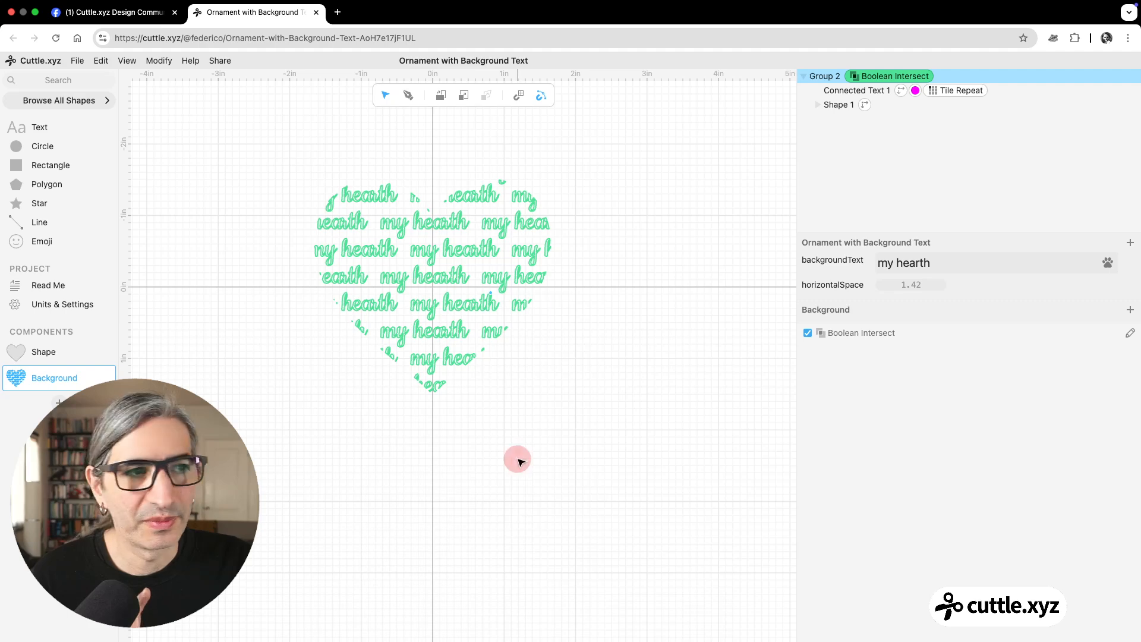
pyautogui.scroll(2, 519, 441)
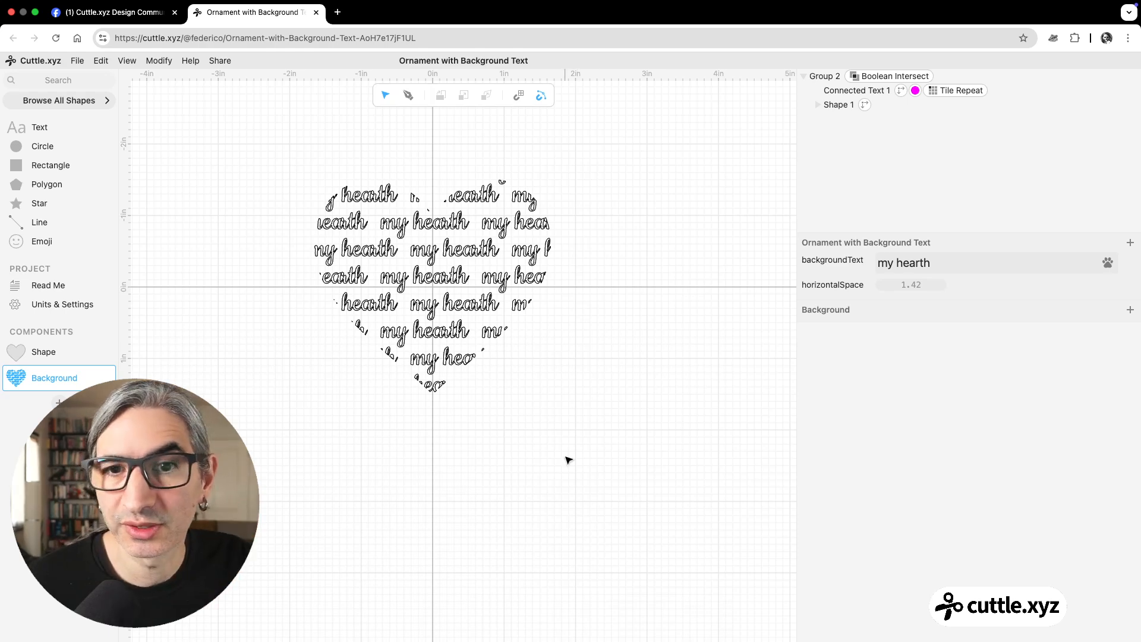
pyautogui.click(420, 416)
pyautogui.scroll(10, 323, 438)
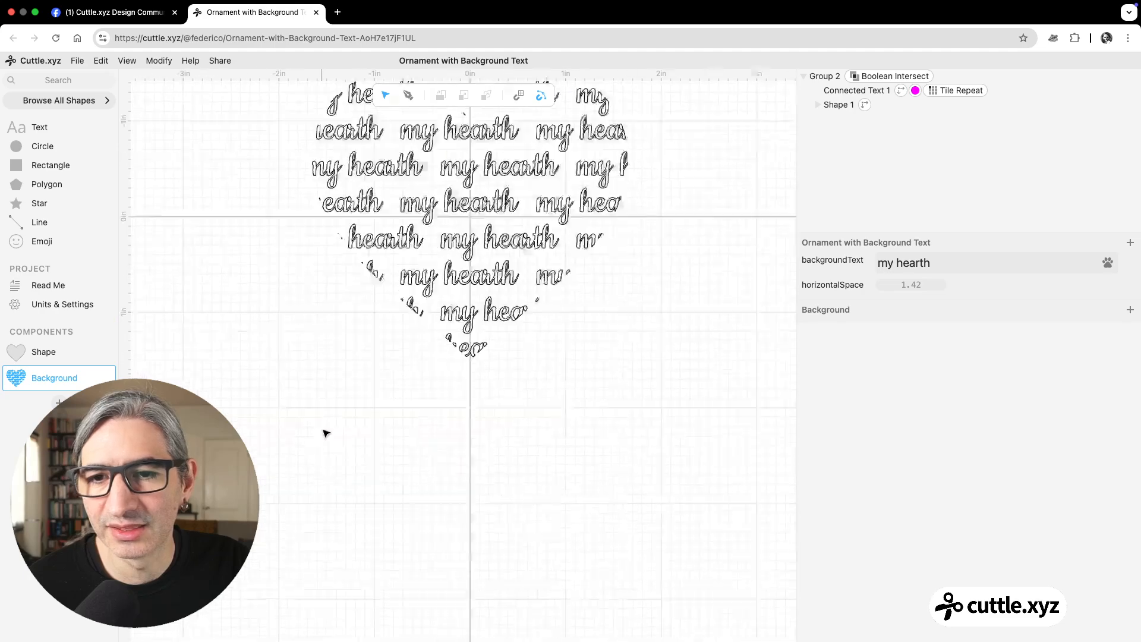
pyautogui.moveTo(502, 310); pyautogui.dragTo(447, 630)
pyautogui.click(480, 326)
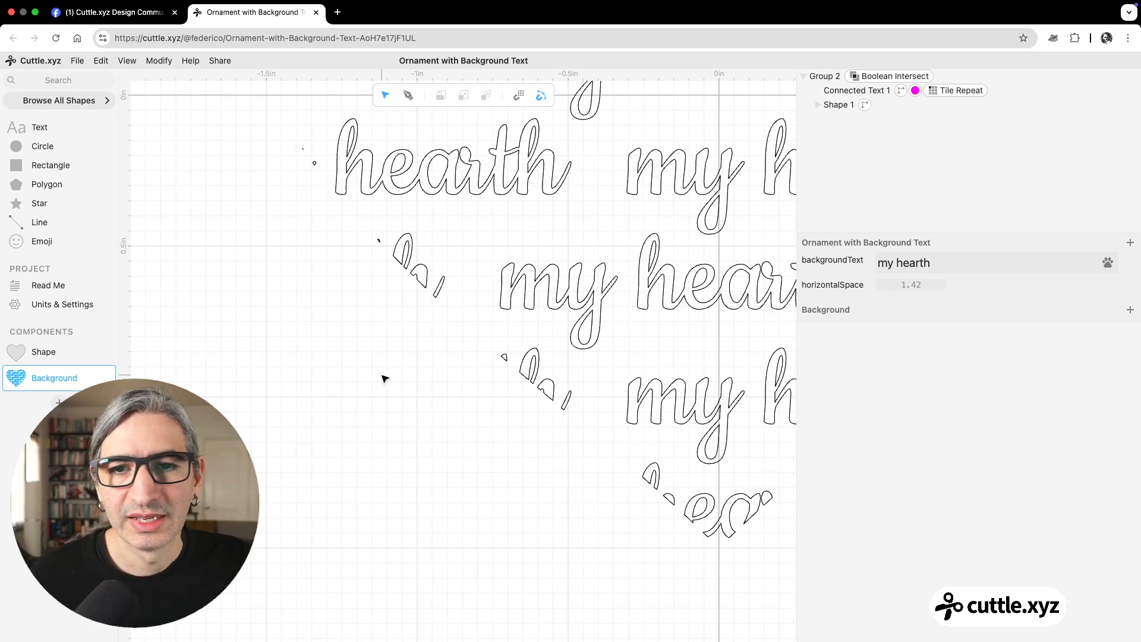
pyautogui.scroll(-8, 460, 395)
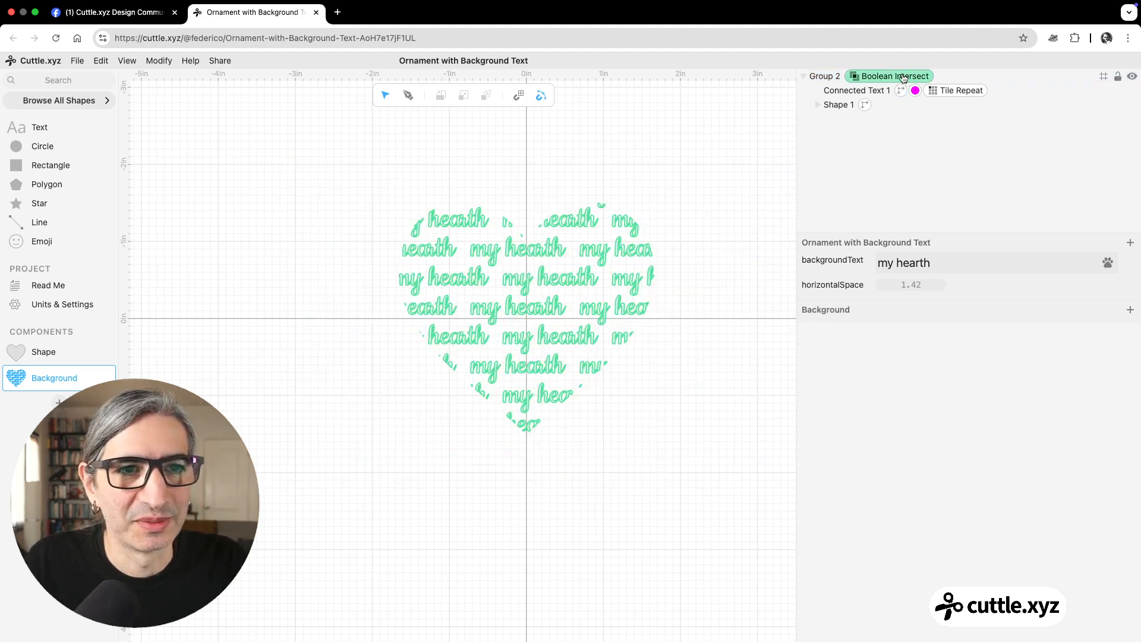
# Replace the Boolean Intersect on the group of tiled text and heart with a Mask modifier
pyautogui.click(727, 160)
pyautogui.press('super+z')
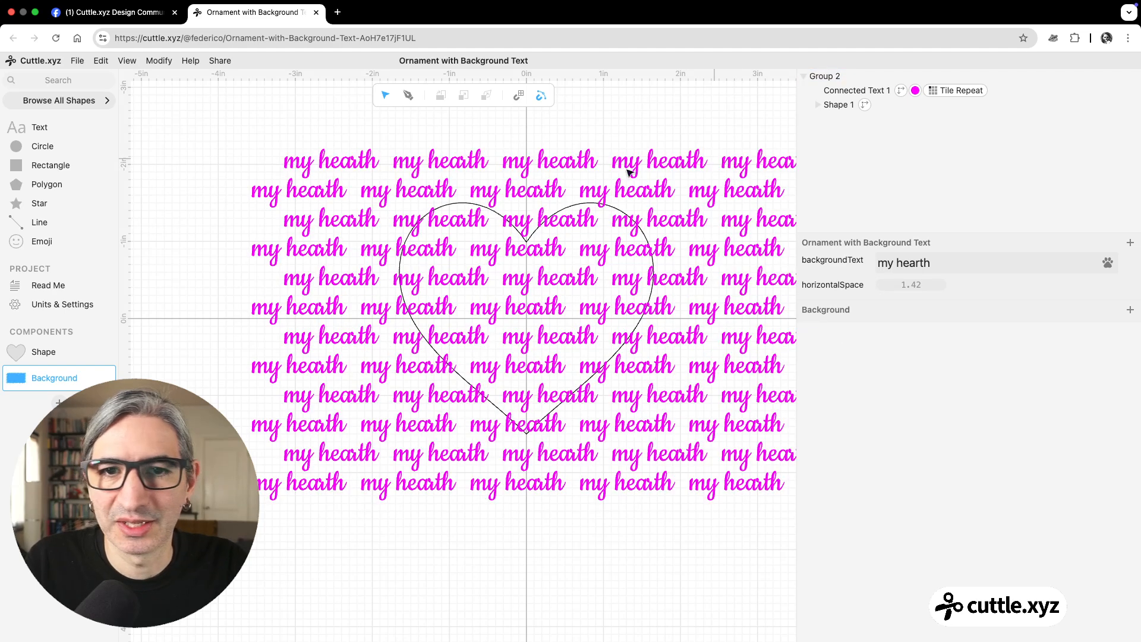
pyautogui.moveTo(248, 145); pyautogui.dragTo(761, 572)
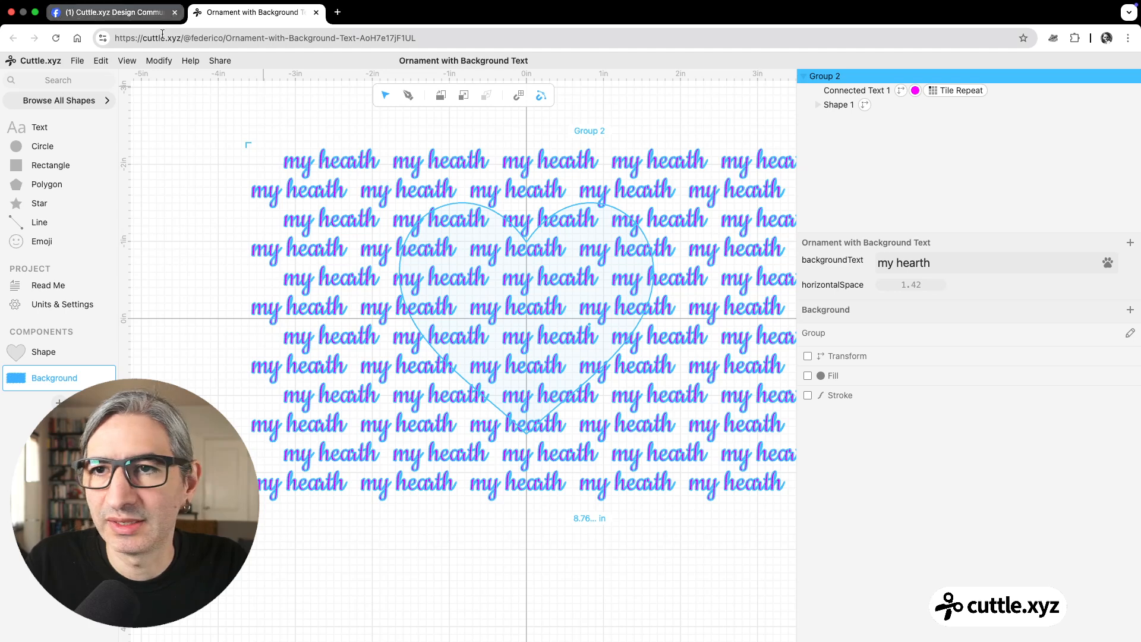
pyautogui.click(158, 61)
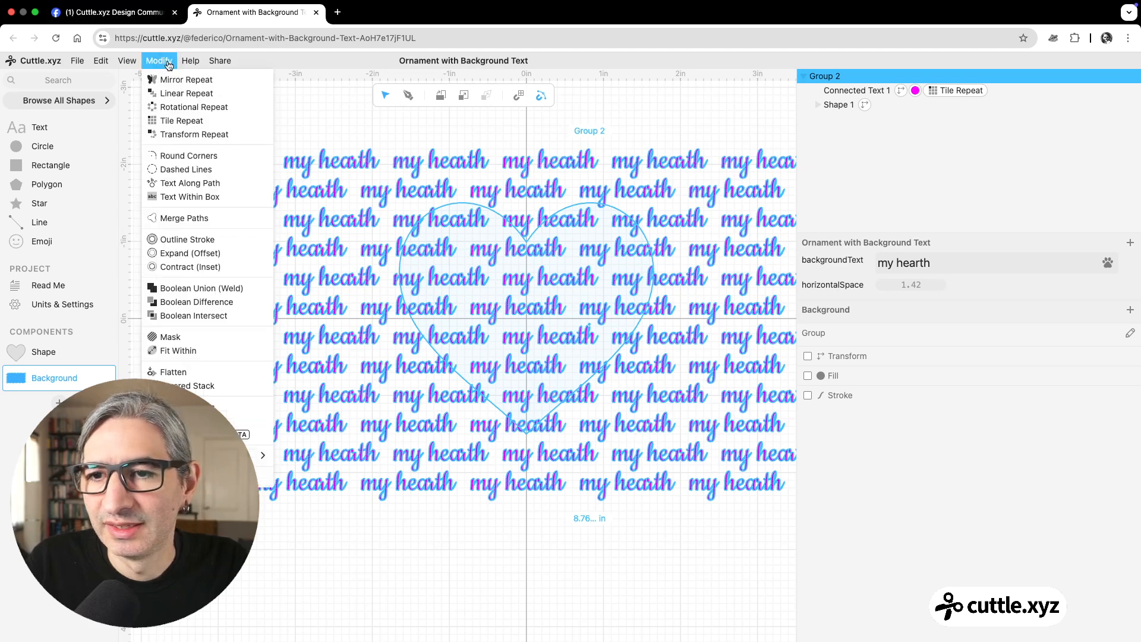
pyautogui.click(211, 334)
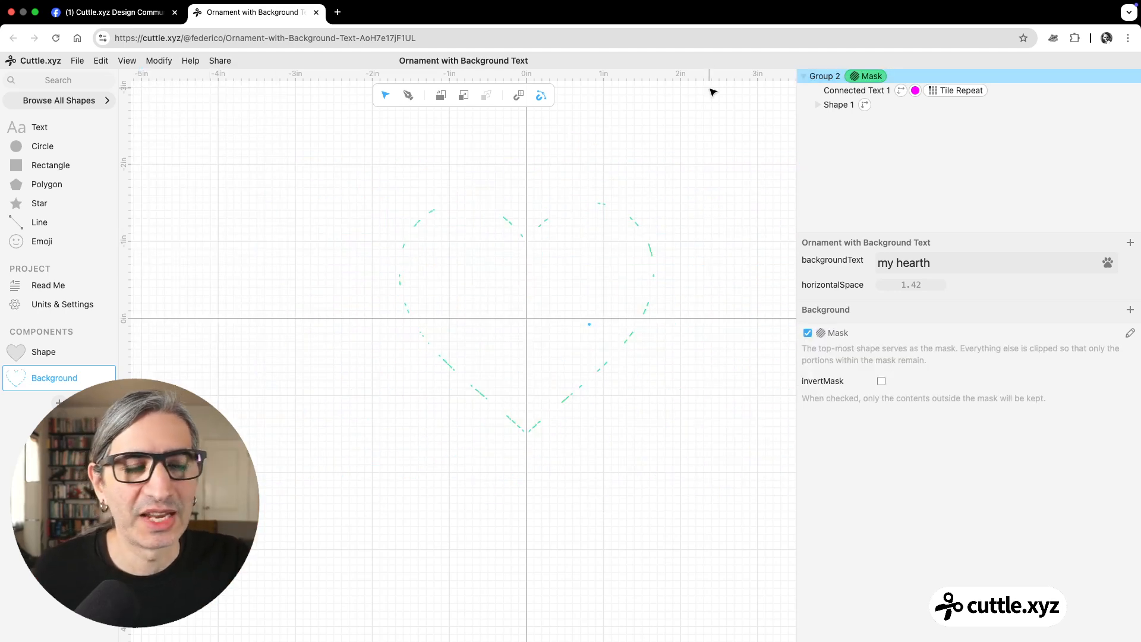
# Reorder the masked group so Shape 1 sits above Connected Text 1 and the heart serves as the mask
pyautogui.scroll(1, 727, 92)
pyautogui.scroll(3, 721, 109)
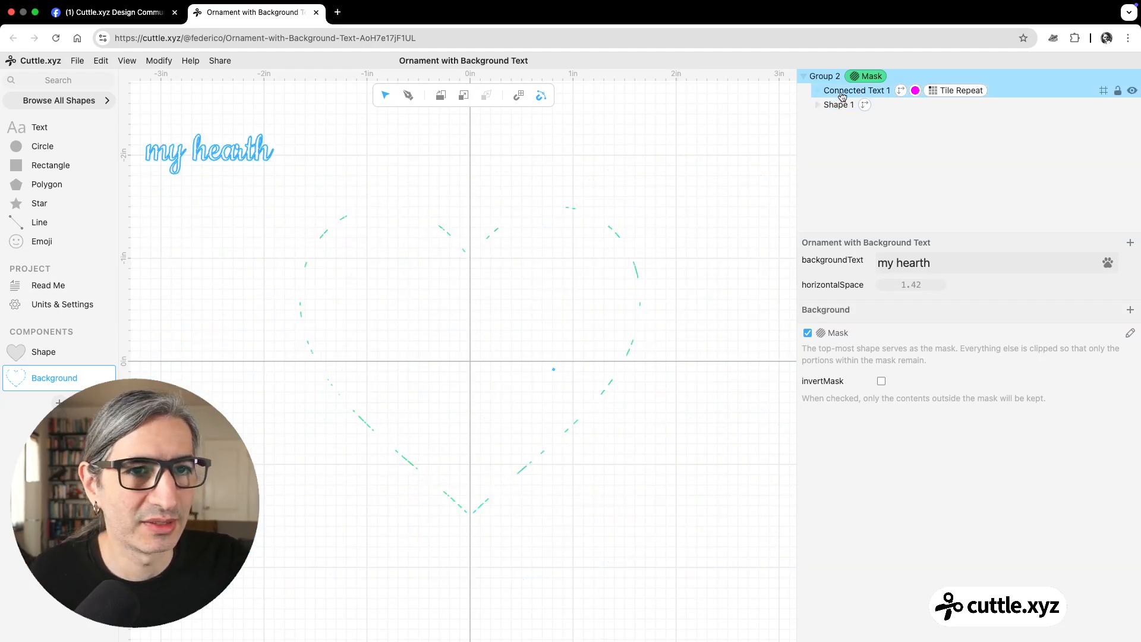
pyautogui.moveTo(838, 93); pyautogui.dragTo(837, 116)
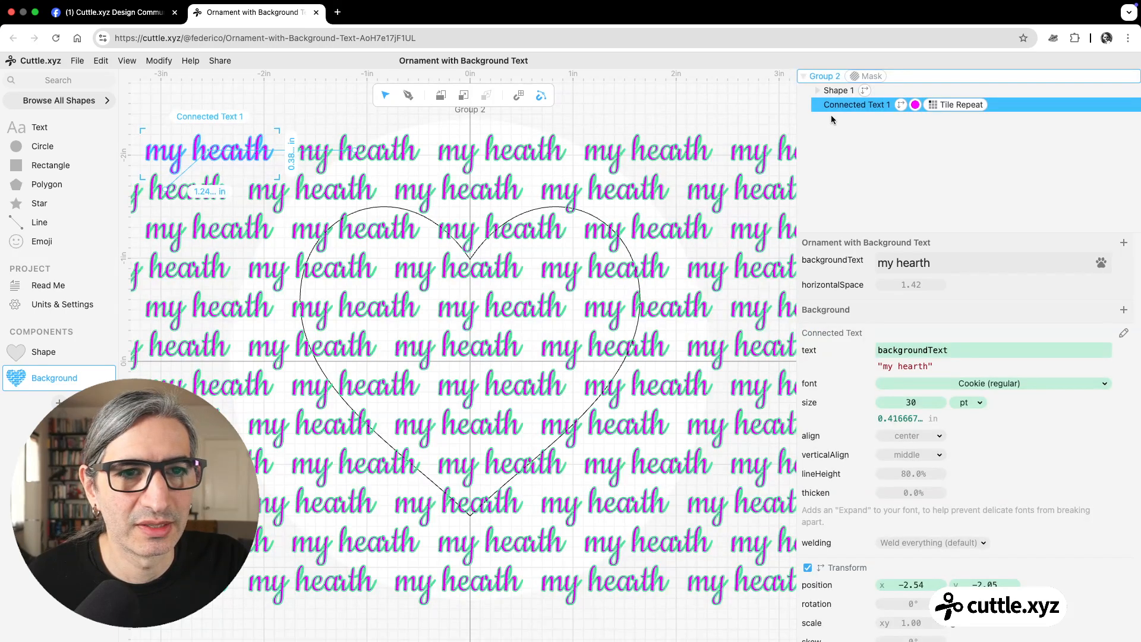
# Give the tiled Connected Text 1 a black hairline stroke and turn its fill off
pyautogui.click(693, 107)
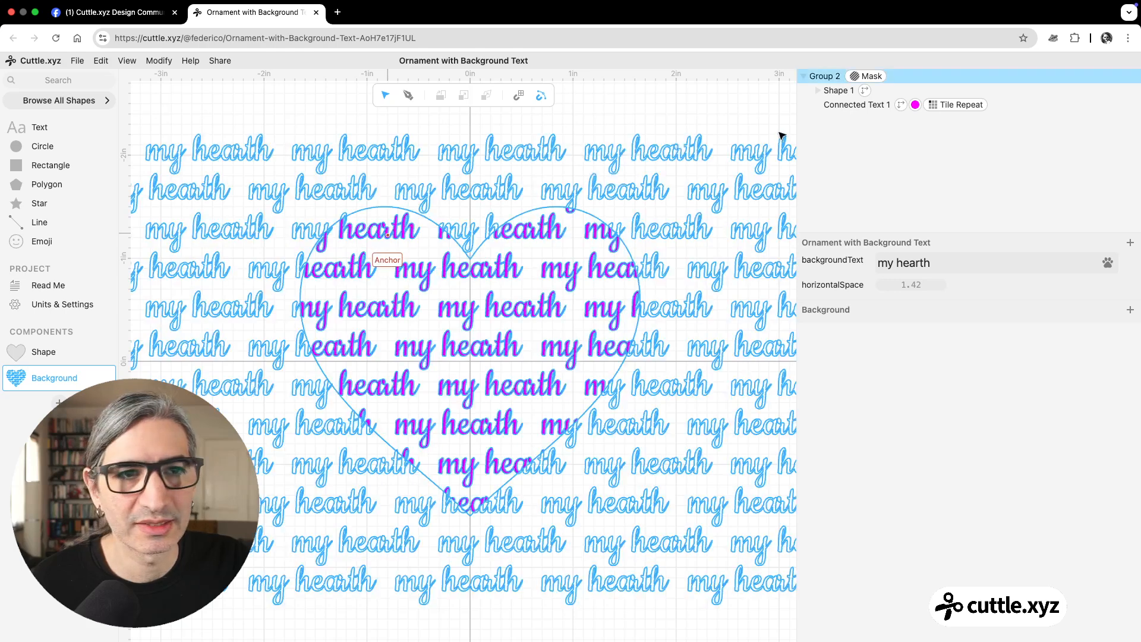
pyautogui.click(916, 111)
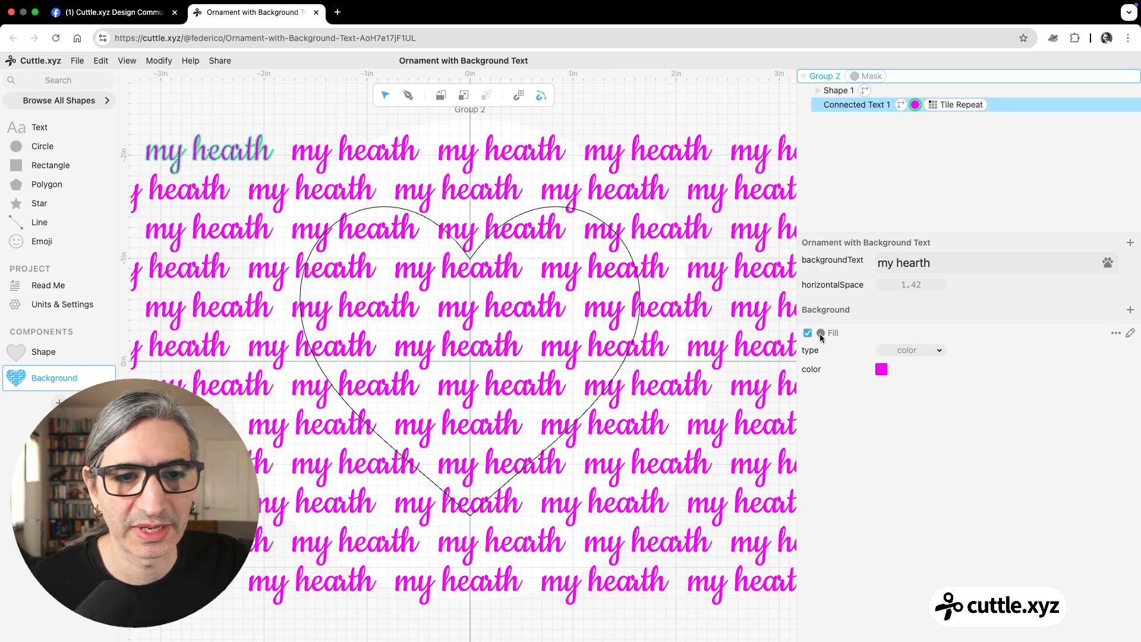
pyautogui.click(874, 106)
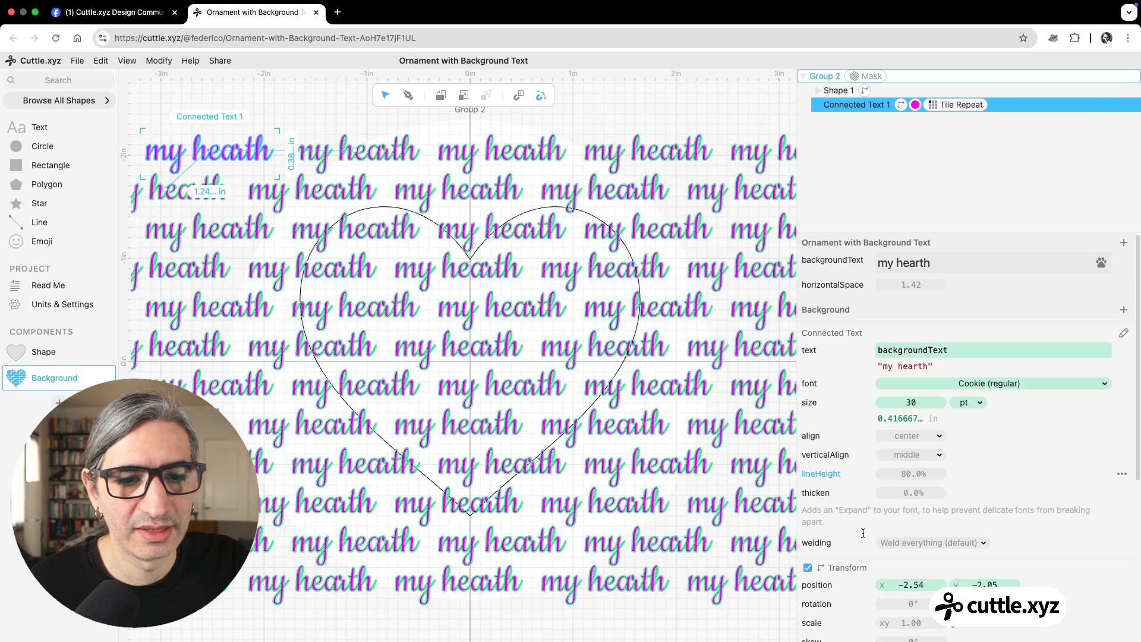
pyautogui.scroll(-5, 868, 544)
pyautogui.click(808, 484)
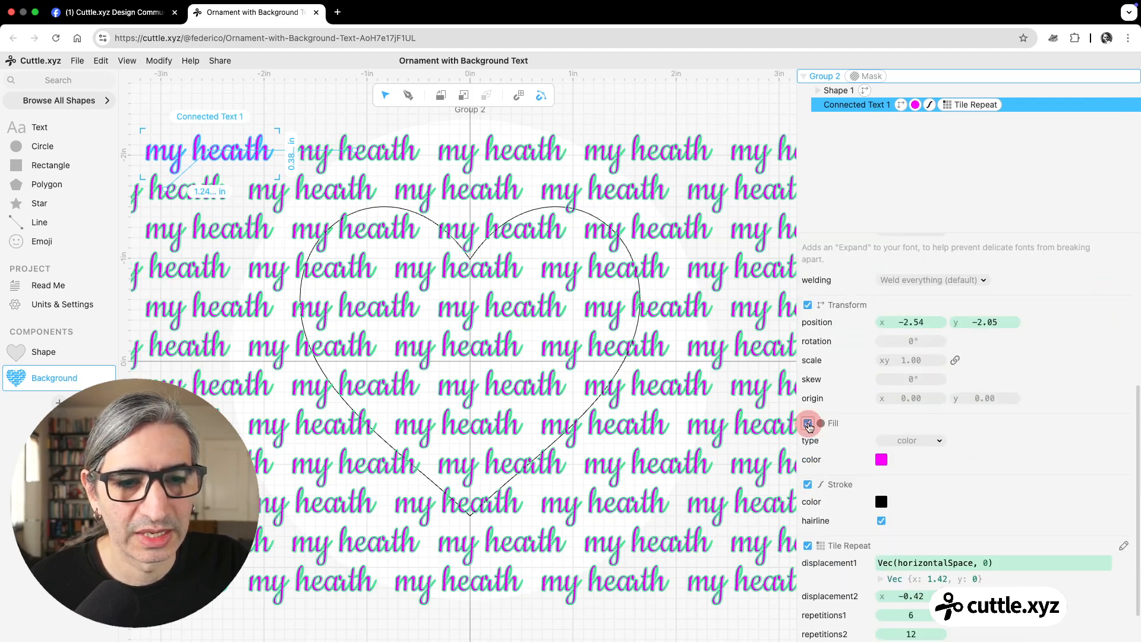
pyautogui.click(807, 423)
pyautogui.click(679, 117)
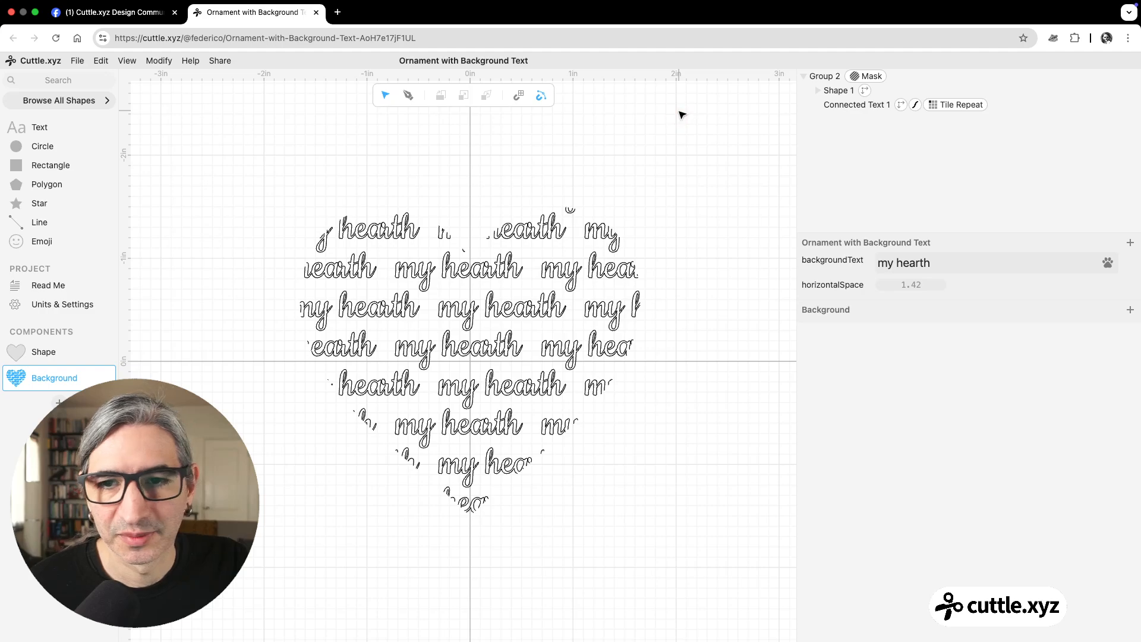
# Examine how the mask cuts the stroked letter outlines along the heart's lower edge
pyautogui.scroll(1, 235, 621)
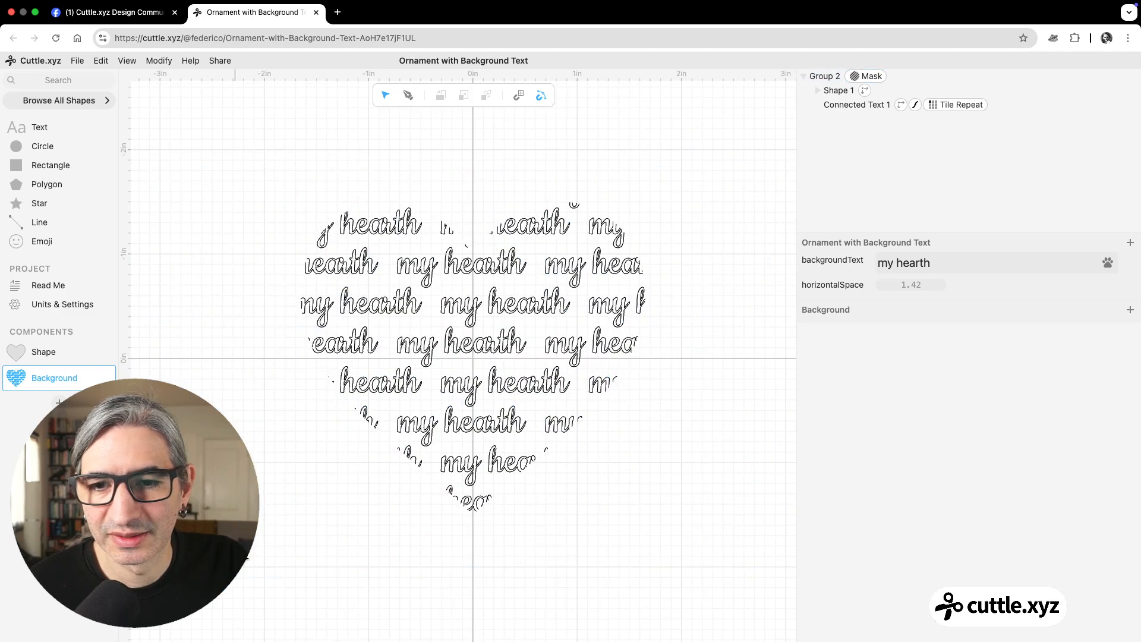
pyautogui.scroll(10, 321, 454)
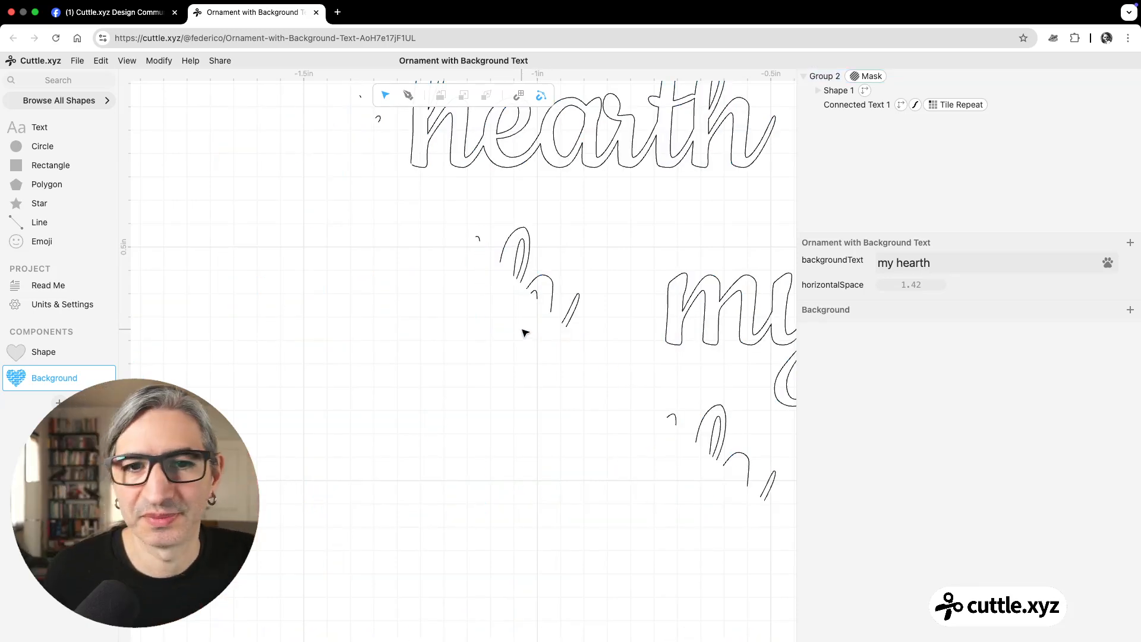
pyautogui.click(672, 338)
pyautogui.scroll(-10, 580, 291)
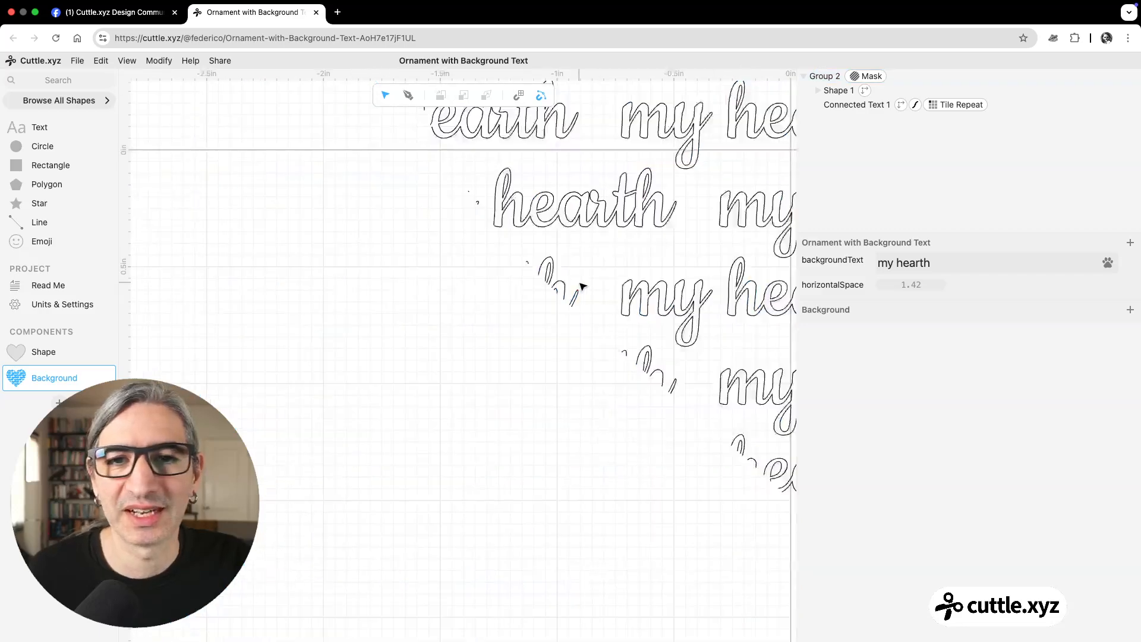
pyautogui.click(301, 168)
pyautogui.moveTo(301, 170); pyautogui.dragTo(179, 219)
pyautogui.click(410, 196)
pyautogui.scroll(-4, 283, 158)
pyautogui.click(199, 111)
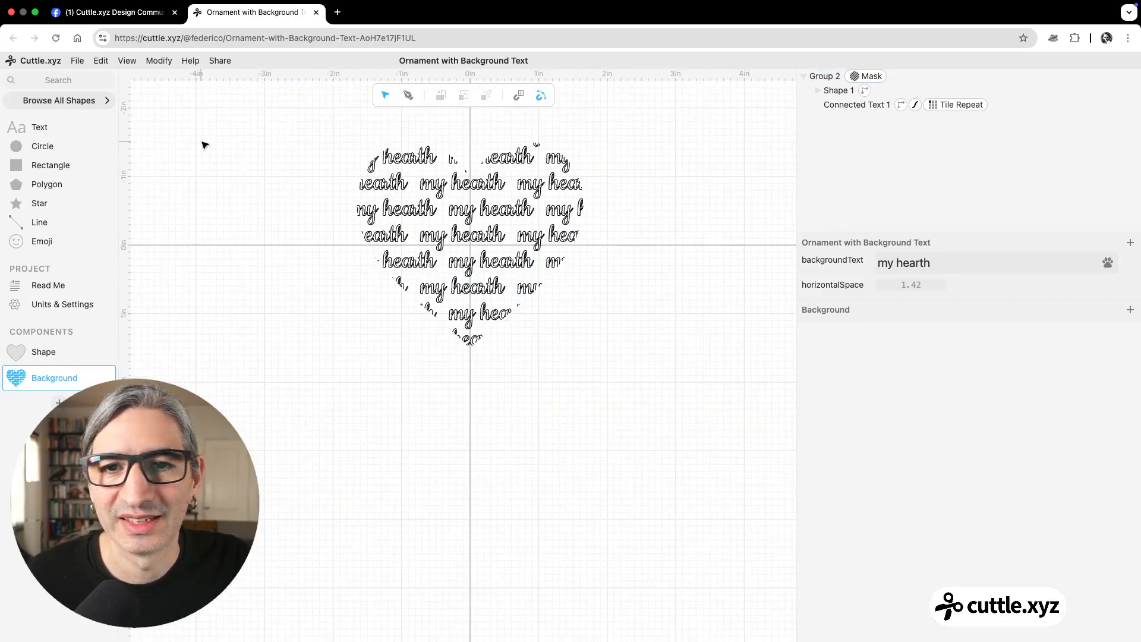
pyautogui.moveTo(206, 144); pyautogui.dragTo(199, 215)
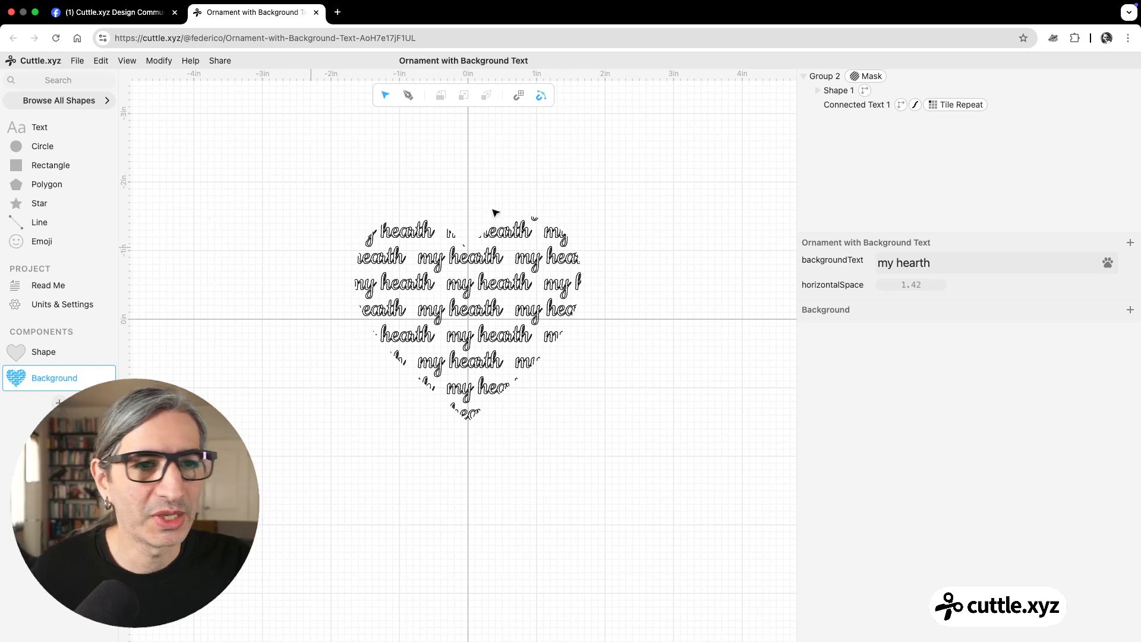
# Turn the magenta fill of the tiled Connected Text 1 back on and remove its stroke
pyautogui.click(871, 105)
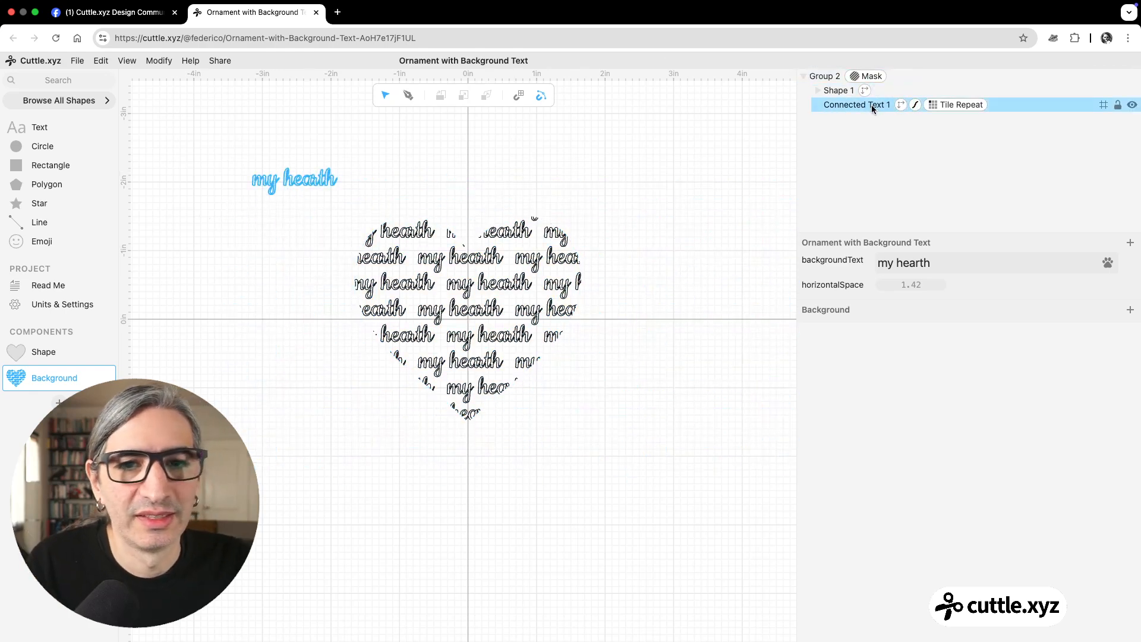
pyautogui.click(871, 105)
pyautogui.scroll(-5, 937, 455)
pyautogui.click(808, 423)
pyautogui.click(809, 486)
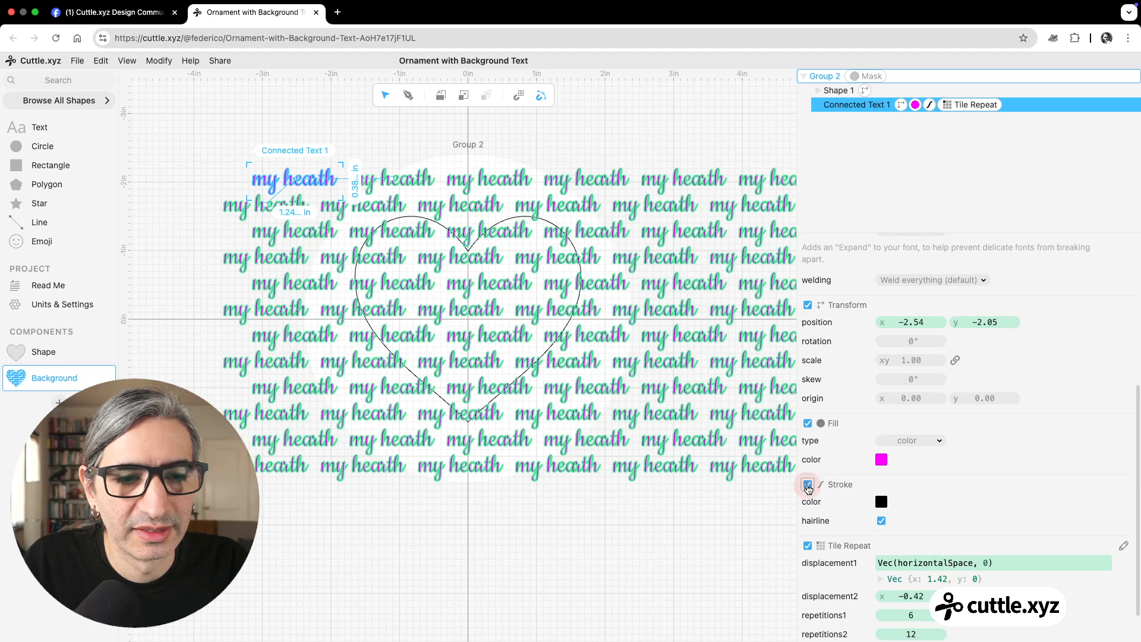
pyautogui.click(683, 568)
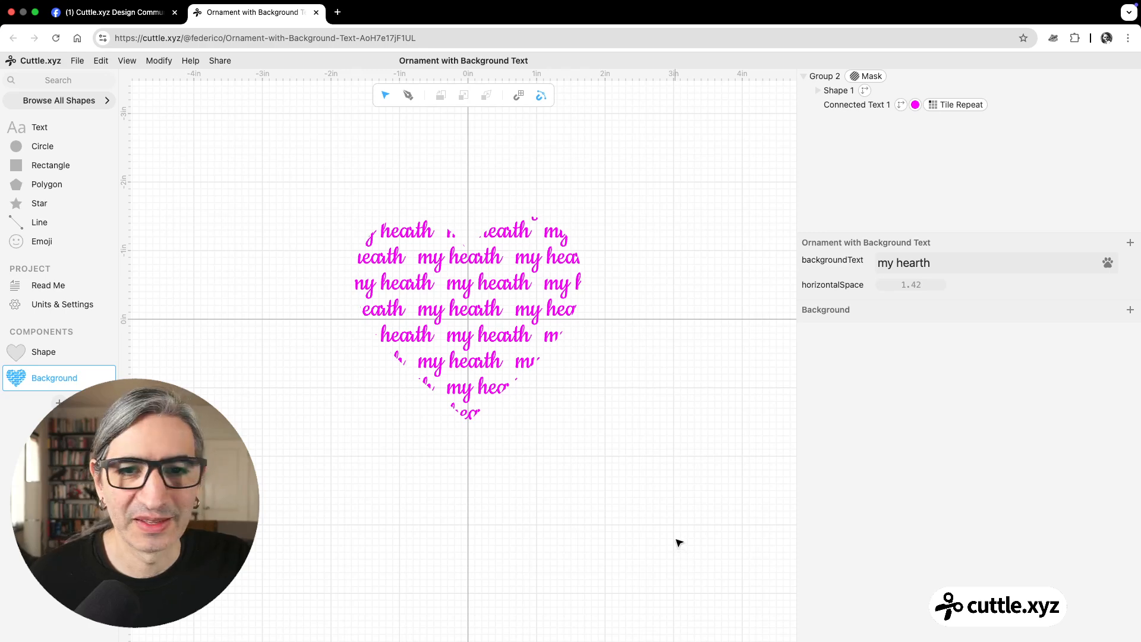
# Switch to the Facebook group post to look at the wooden heart ornament photo, and return to the Cuttle project
pyautogui.click(112, 26)
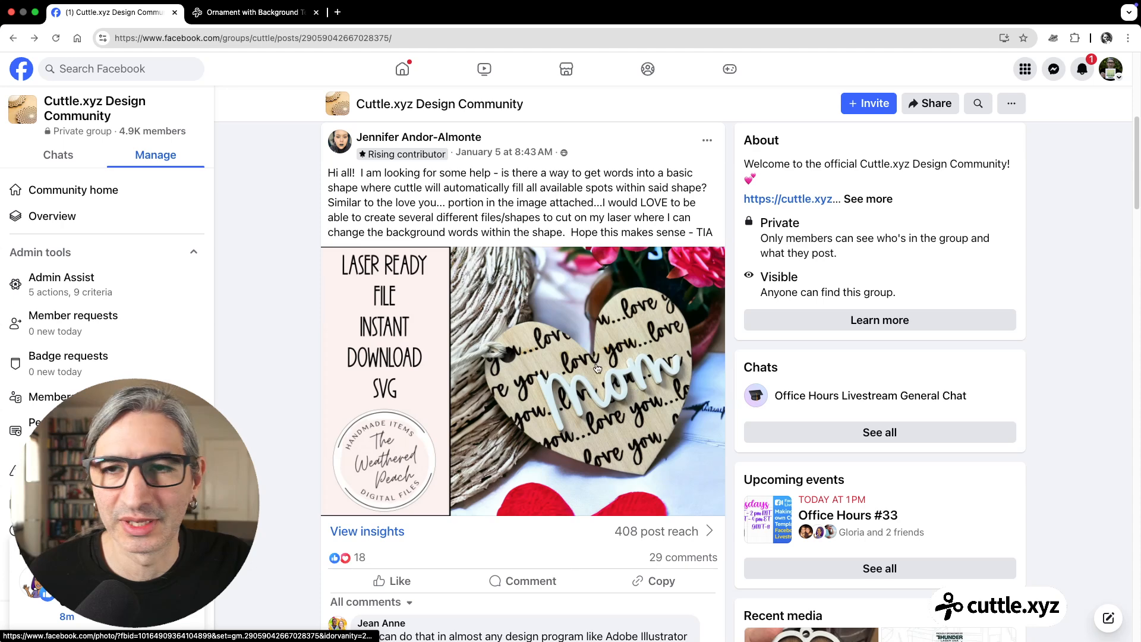
pyautogui.click(300, 11)
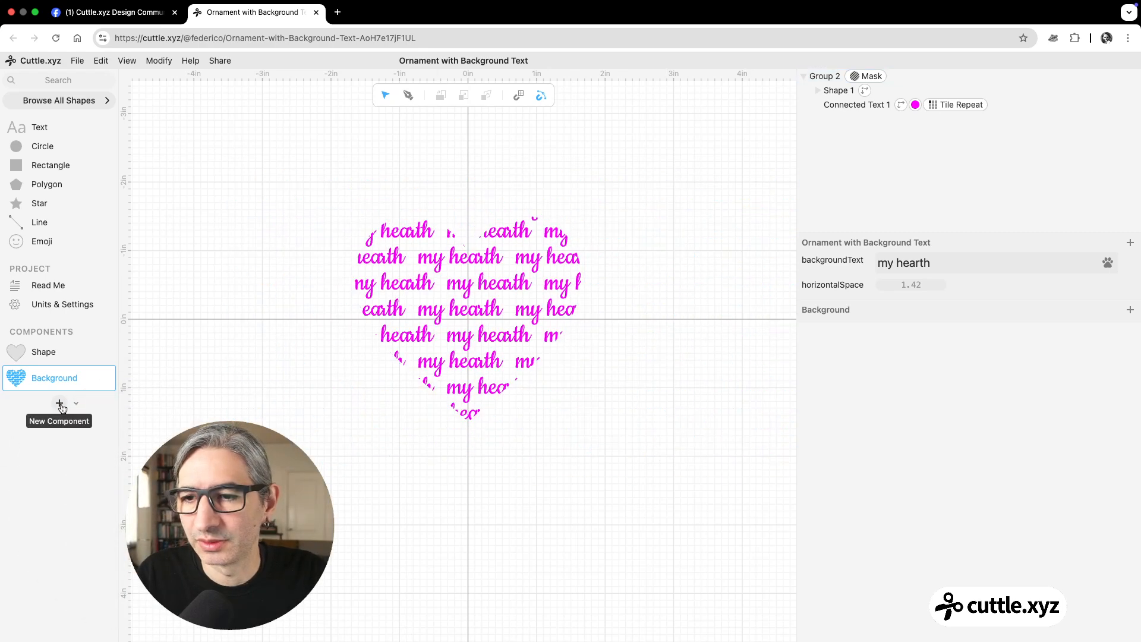
# Create a new component, place the Shape heart at its origin and set the heart to show as a guide
pyautogui.click(60, 406)
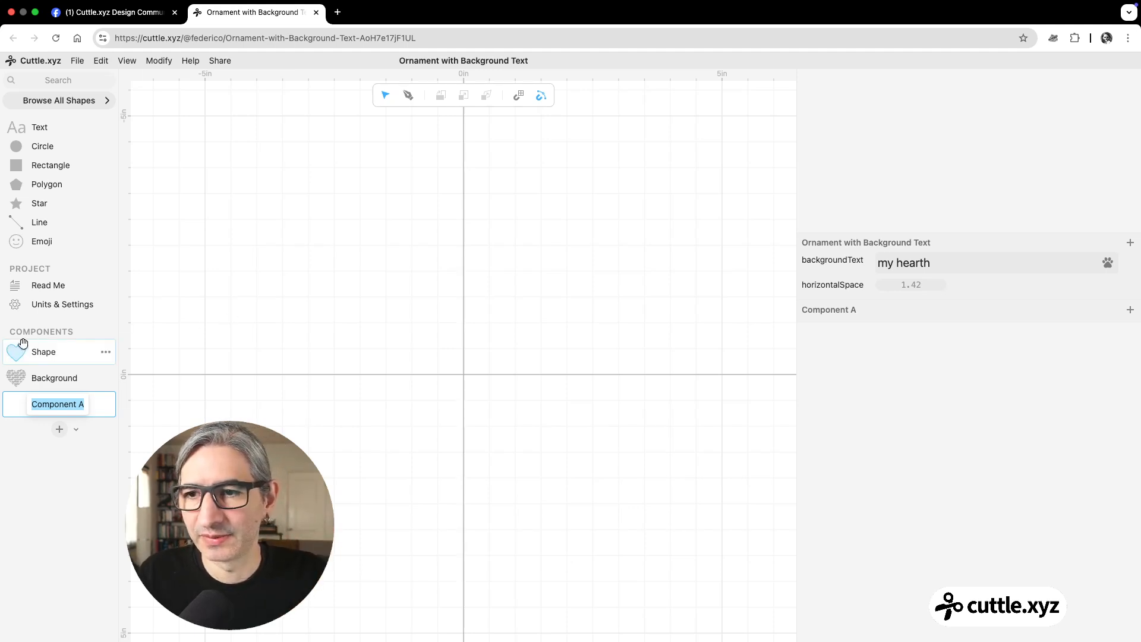
pyautogui.moveTo(18, 350); pyautogui.dragTo(464, 373)
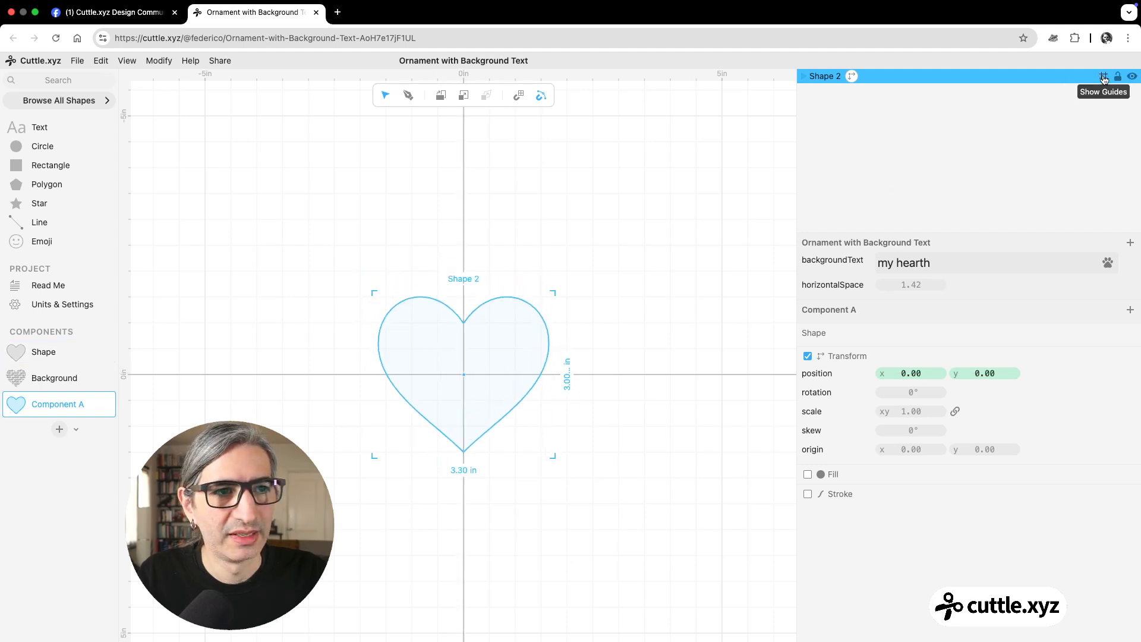
pyautogui.click(1103, 78)
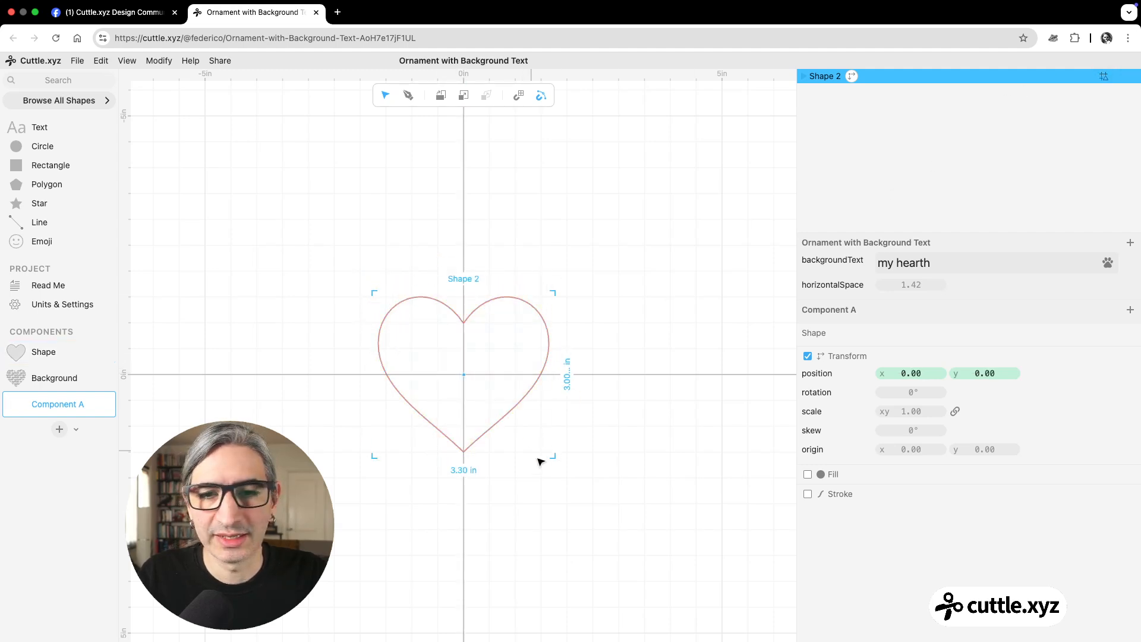
pyautogui.click(612, 486)
# Add a Connected Text shape at the origin of the heart guide with its vertical alignment set to baseline
pyautogui.scroll(5, 469, 329)
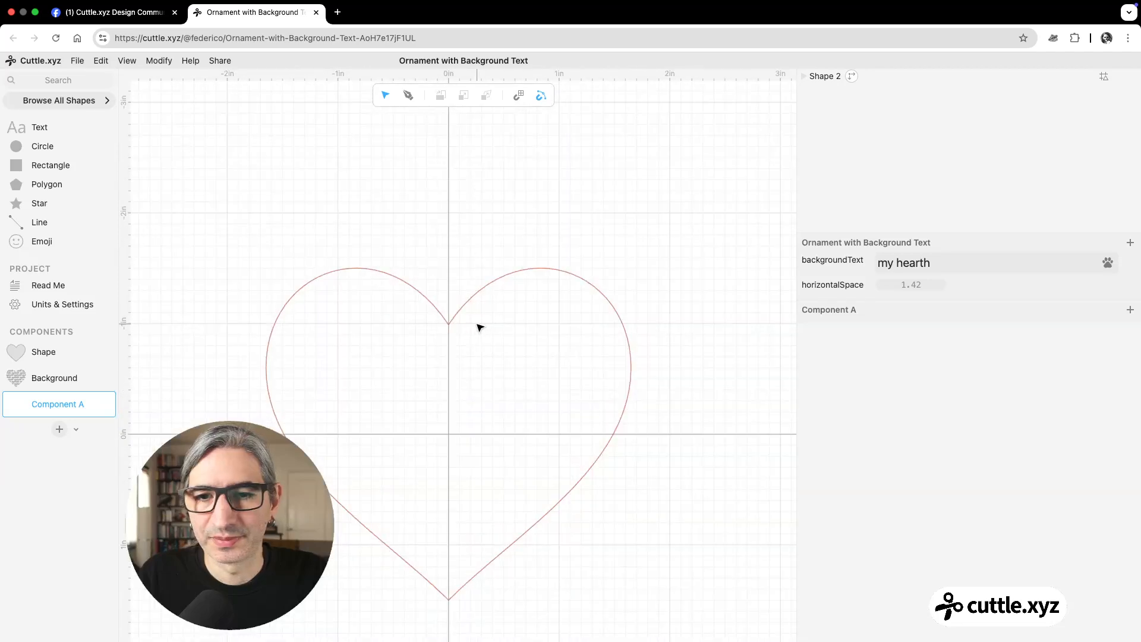
pyautogui.moveTo(364, 258); pyautogui.dragTo(367, 155)
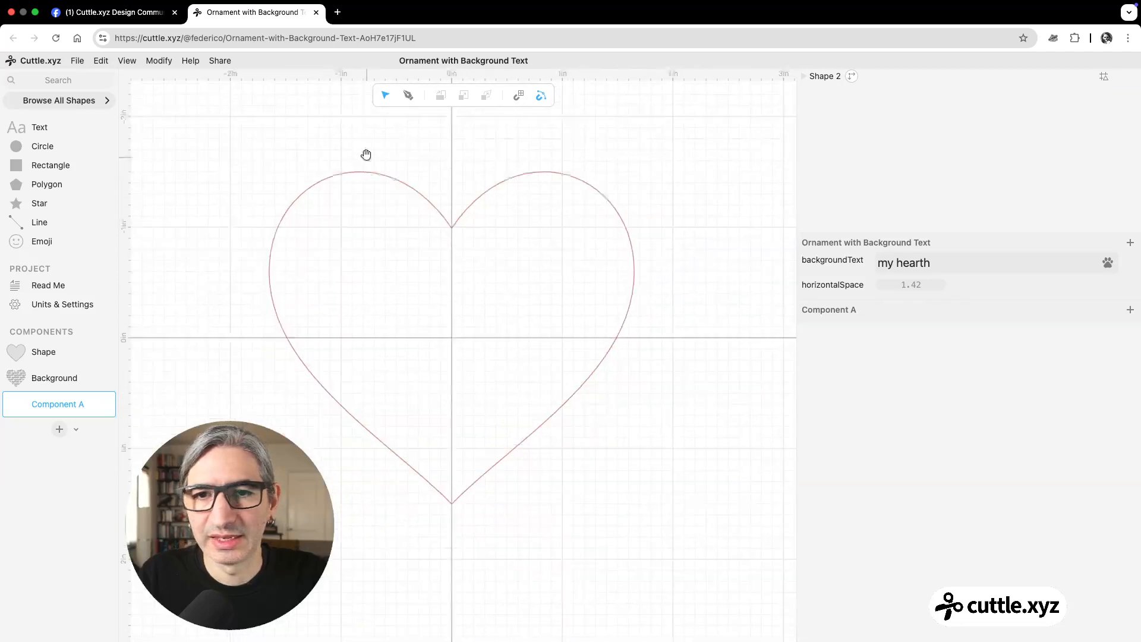
pyautogui.click(64, 80)
pyautogui.write('conn')
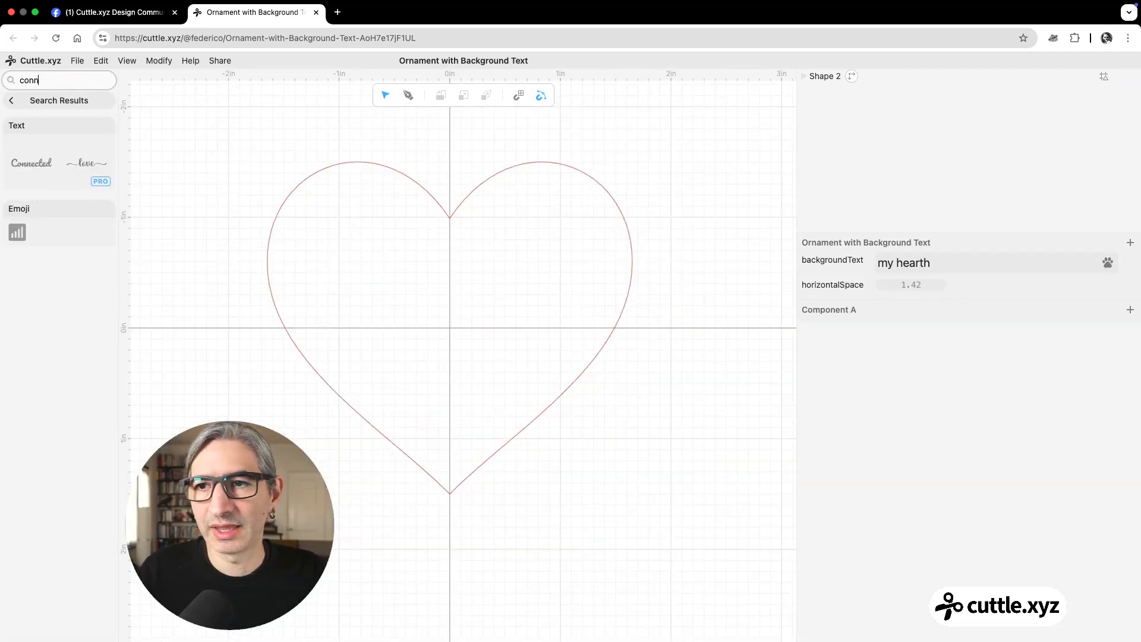
pyautogui.moveTo(37, 162); pyautogui.dragTo(449, 323)
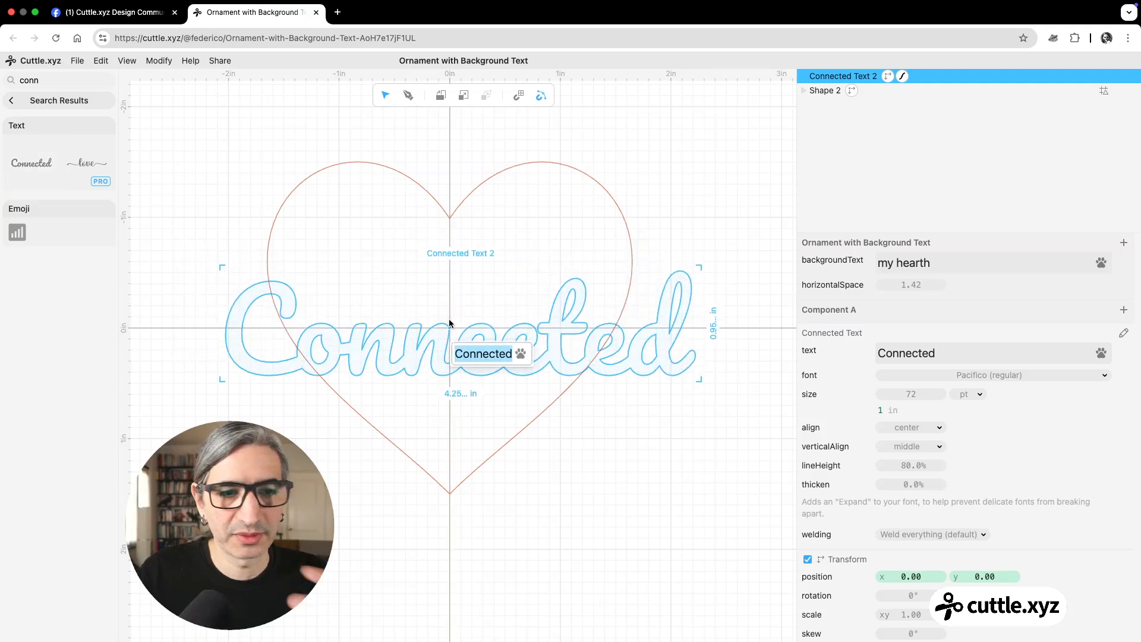
pyautogui.click(928, 450)
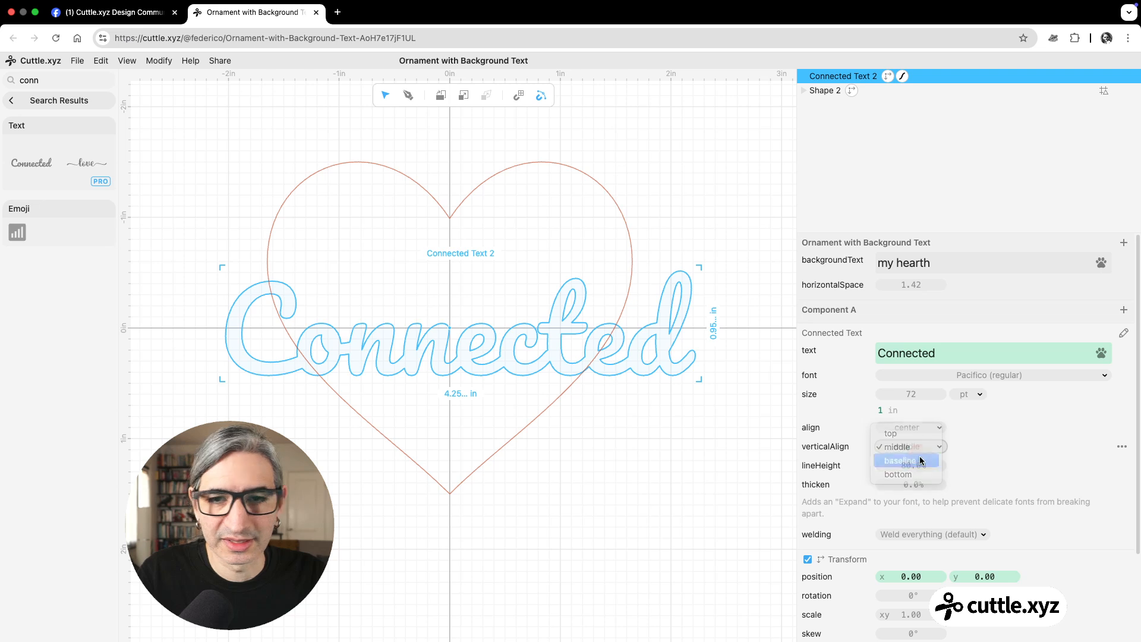
pyautogui.click(921, 461)
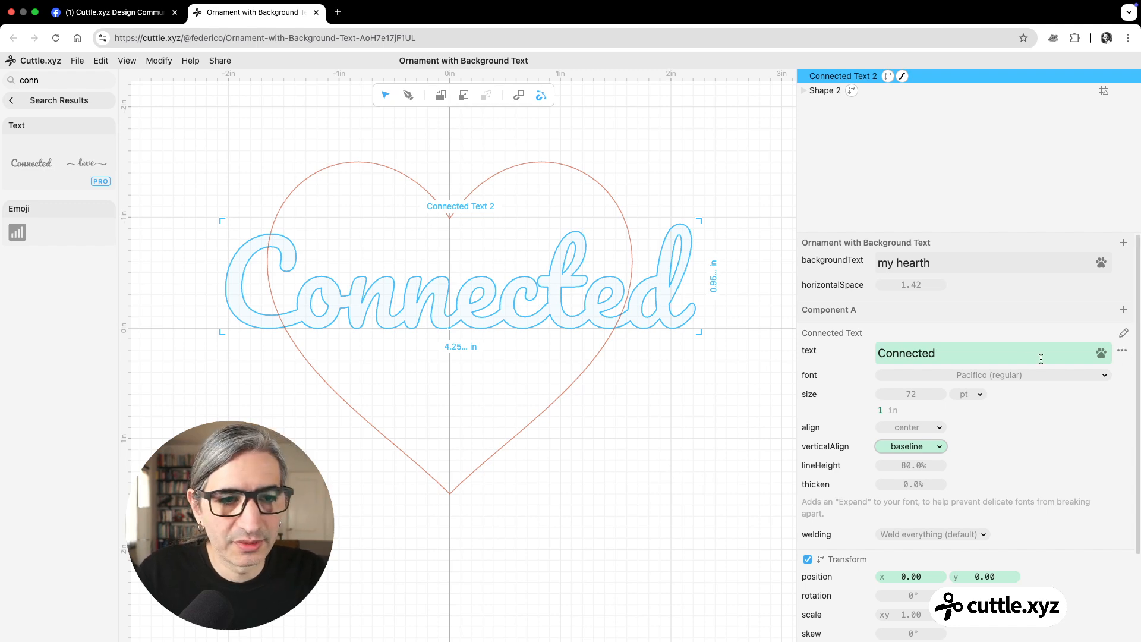
# Replace the connected text's wording with a first name and set its size to 65 pt
pyautogui.click(938, 351)
pyautogui.doubleClick(937, 351)
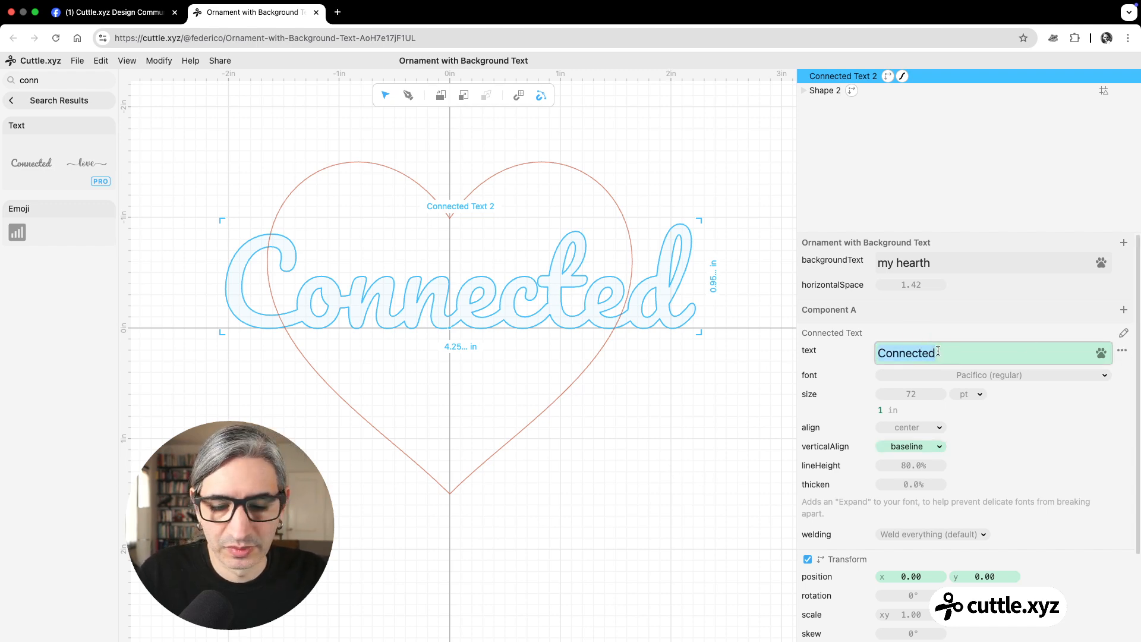
pyautogui.write('Rowan')
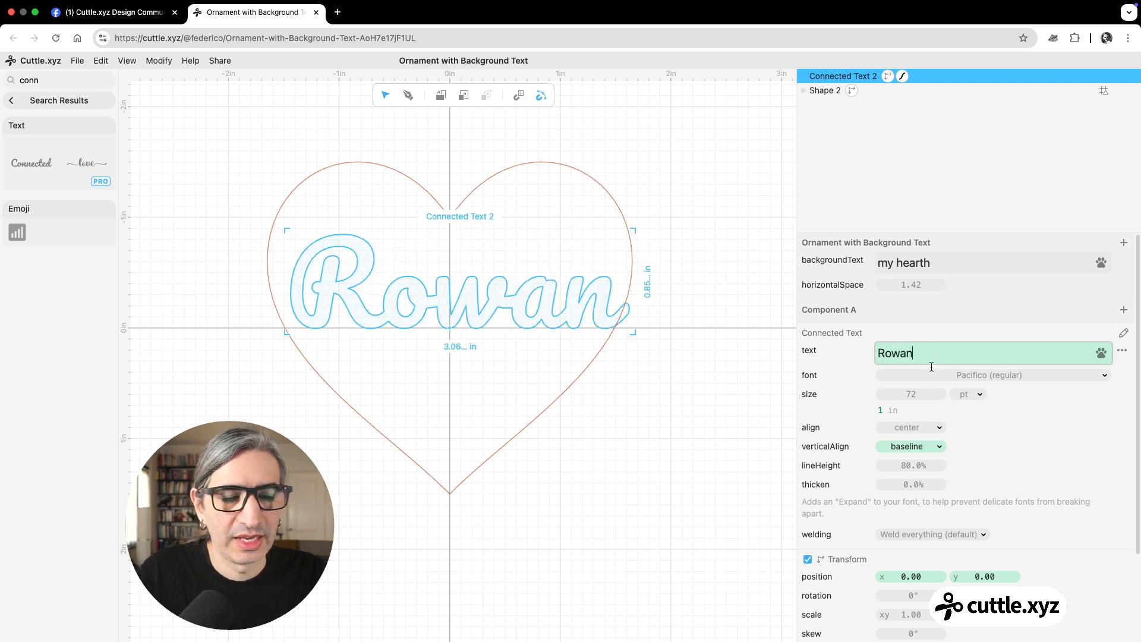
pyautogui.moveTo(912, 393)
pyautogui.mouseDown()
pyautogui.moveTo(878, 397)
pyautogui.moveTo(898, 396)
pyautogui.mouseUp()
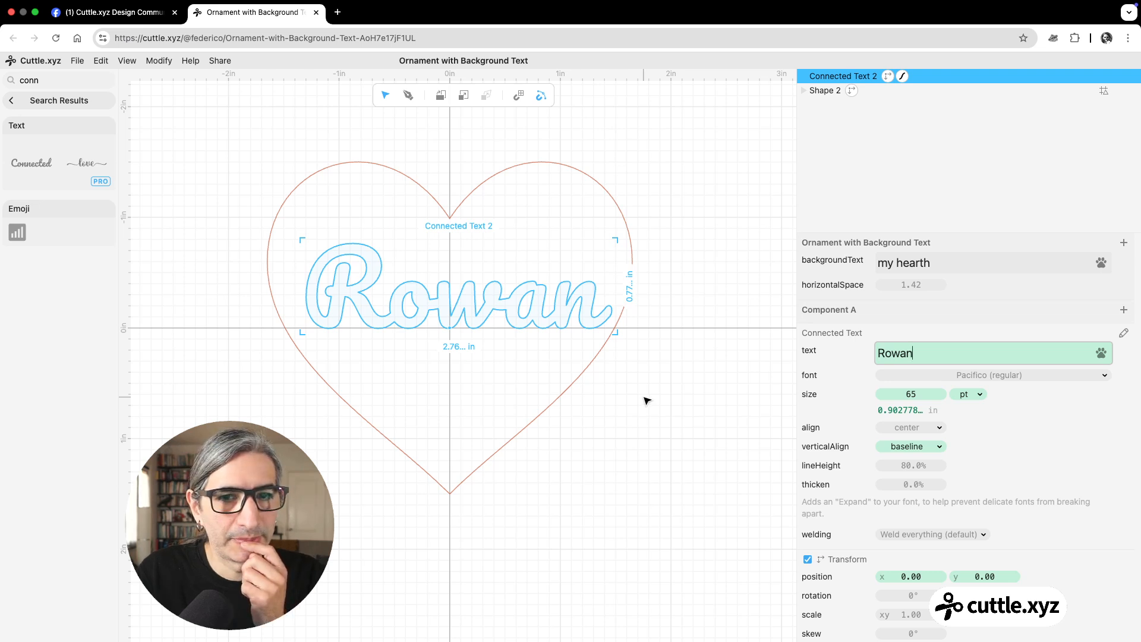
pyautogui.click(26, 100)
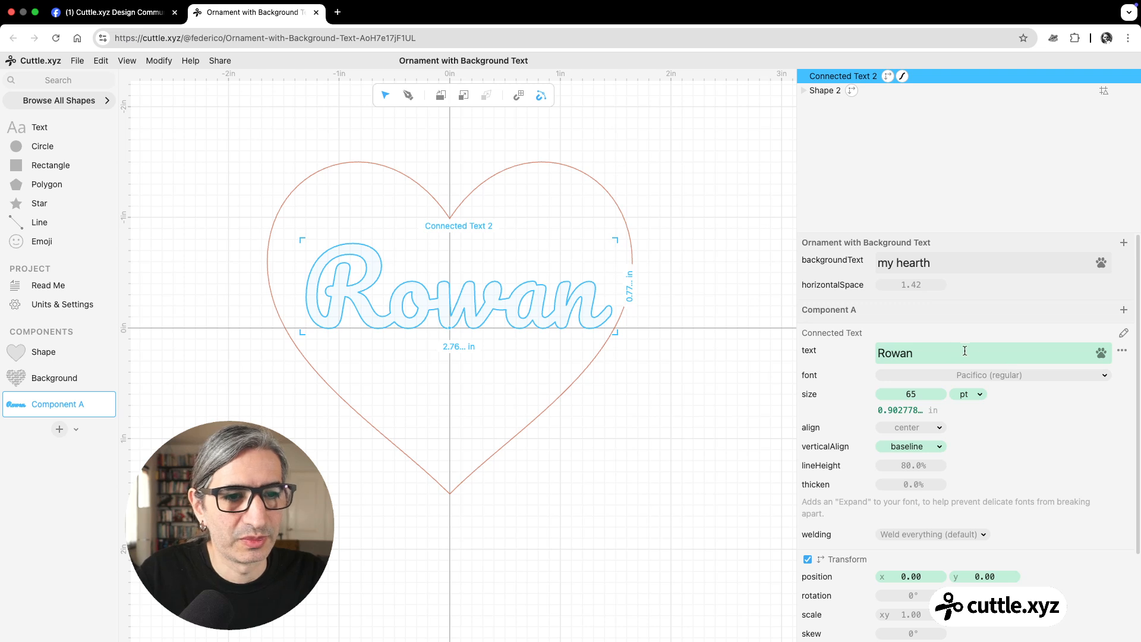
pyautogui.click(1123, 353)
pyautogui.click(1072, 288)
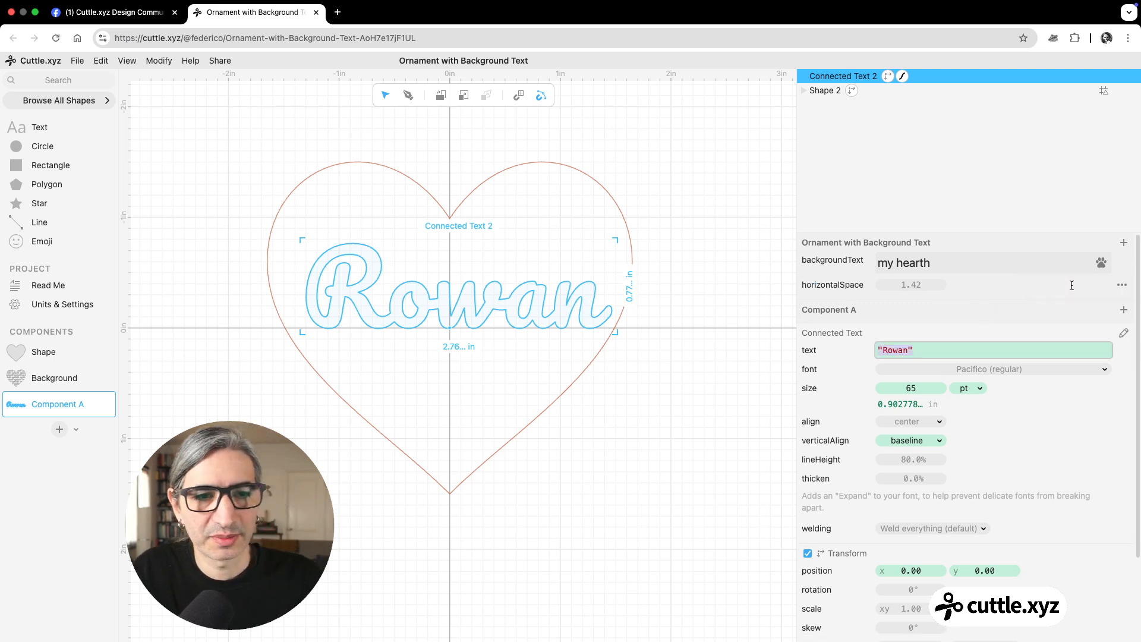
pyautogui.click(758, 377)
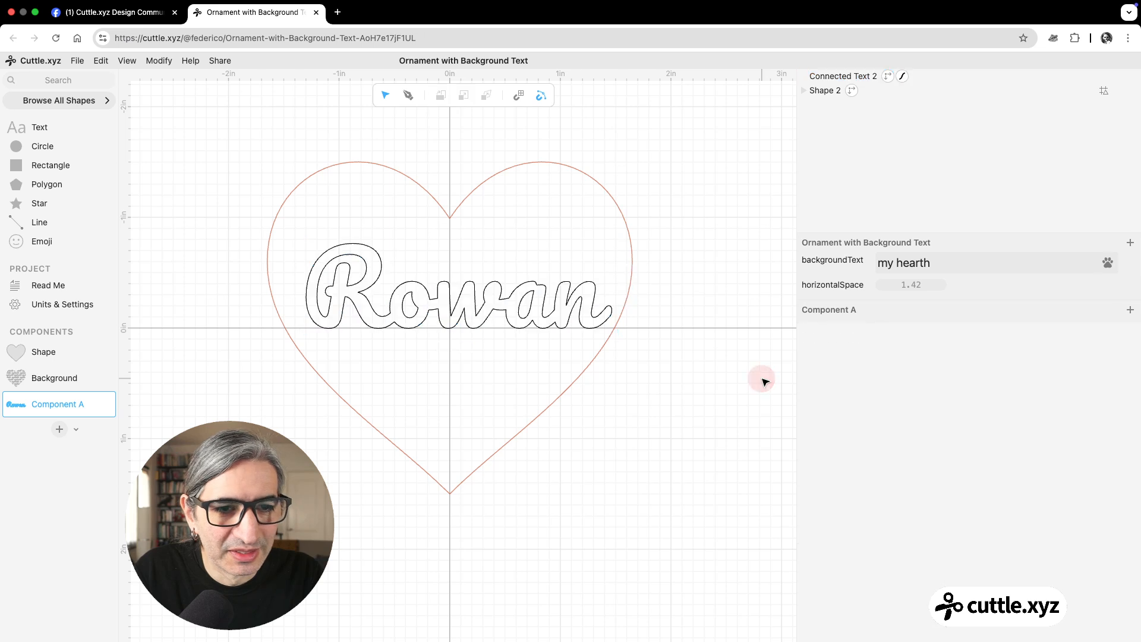
# Extract the connected text's wording as a parameter named frontText and move that parameter to the project level
pyautogui.click(832, 76)
pyautogui.click(1122, 350)
pyautogui.click(1070, 331)
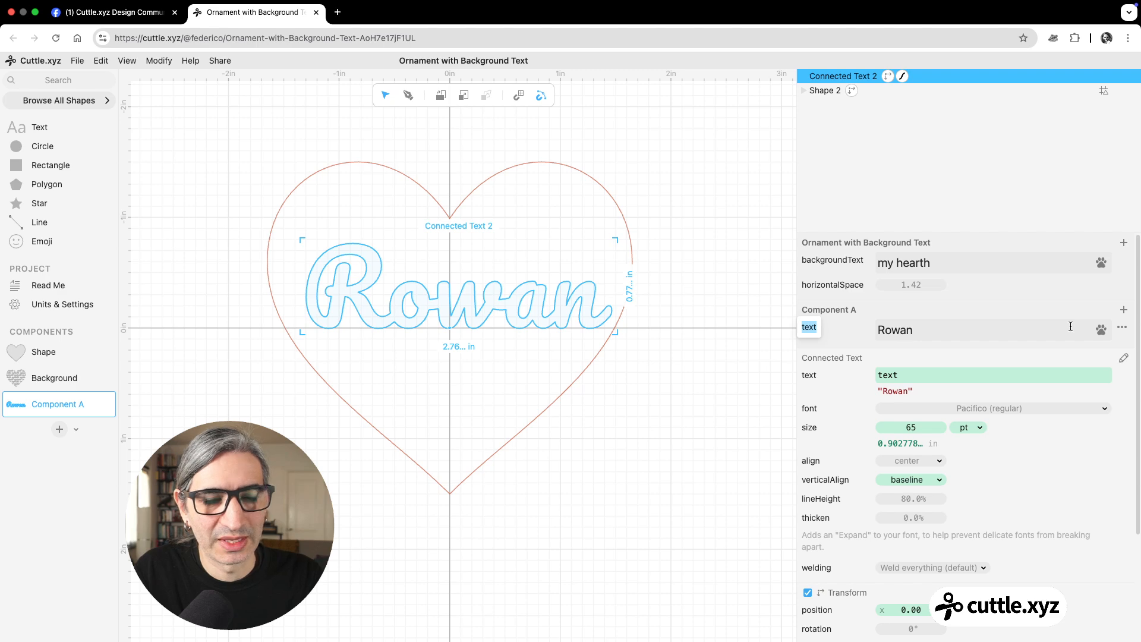
pyautogui.write('frontText')
pyautogui.press('Return')
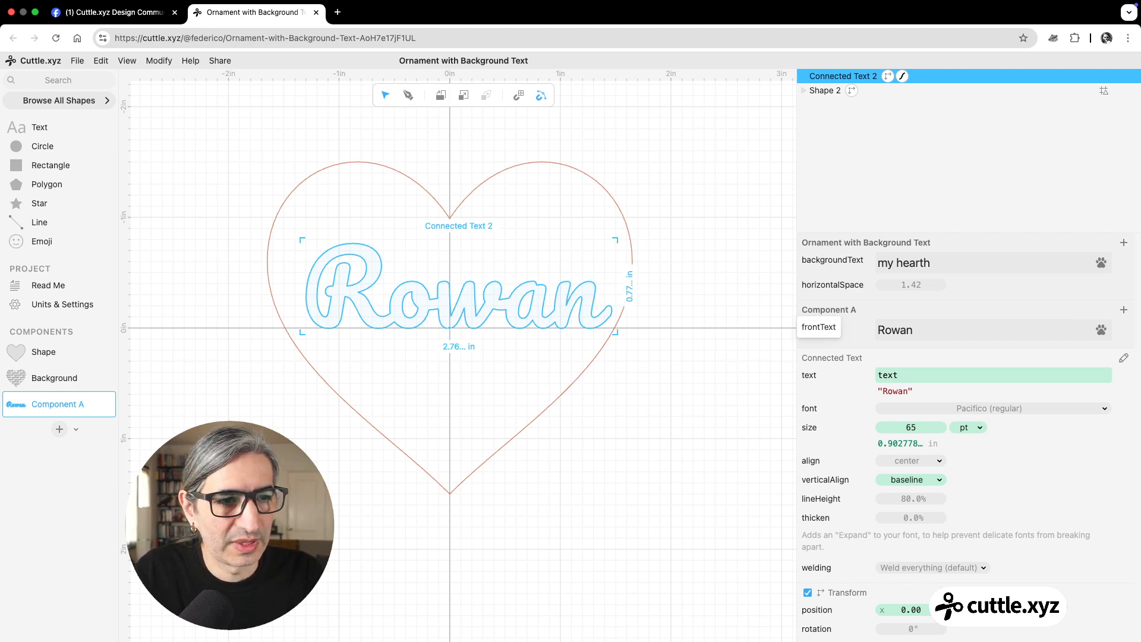
pyautogui.click(1122, 328)
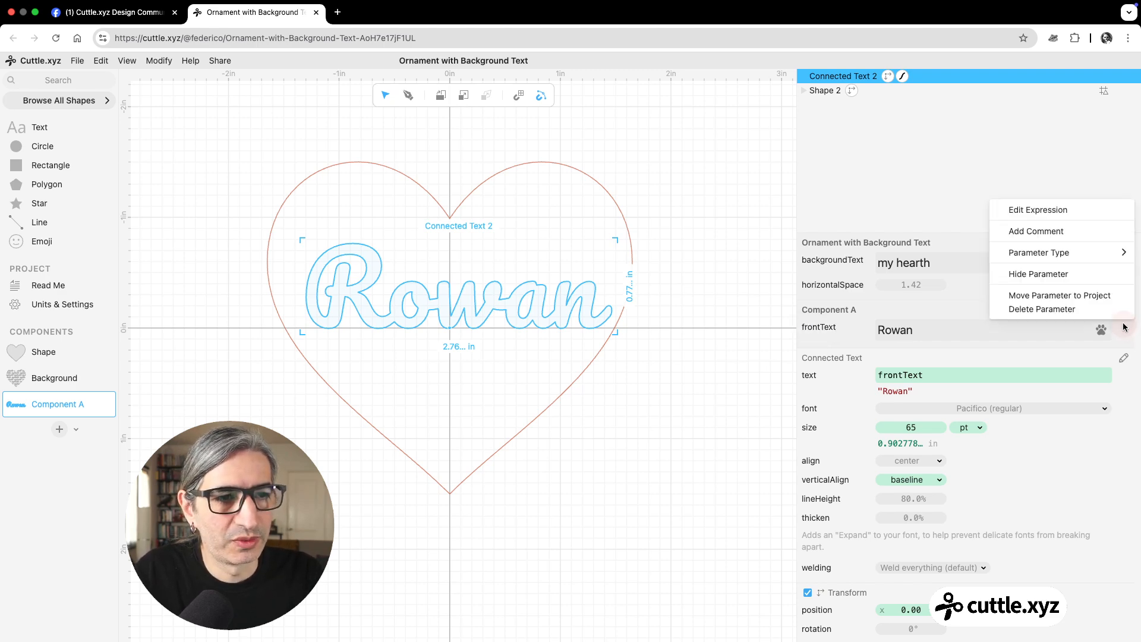
pyautogui.click(1089, 296)
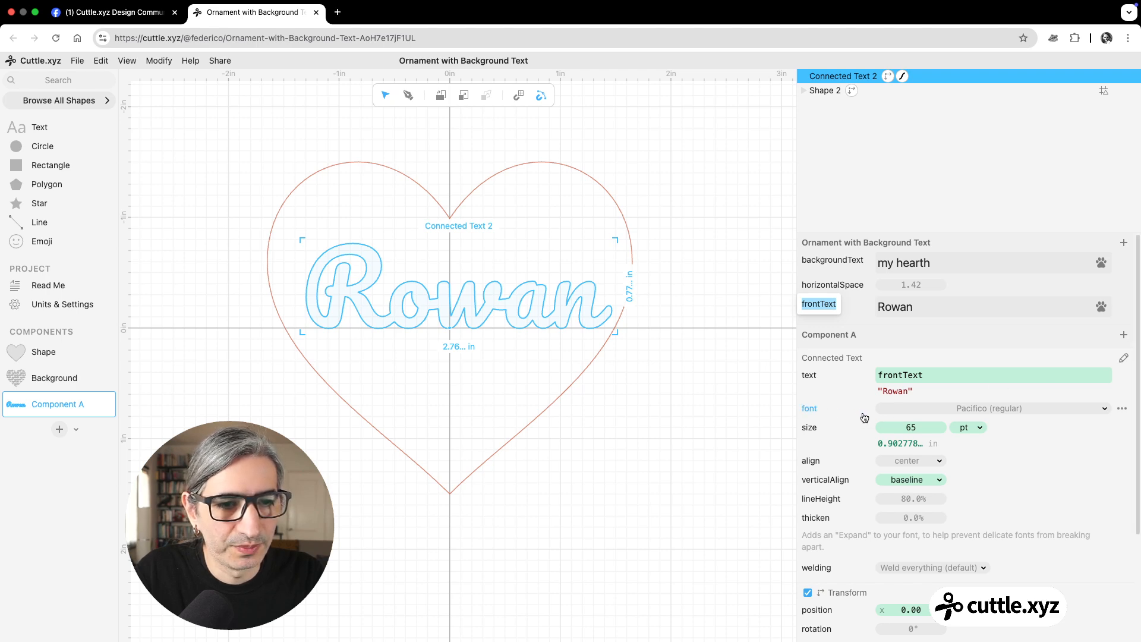
# Extract the connected text's size as a parameter, move it to the project level and set it to 52 pt
pyautogui.click(1122, 409)
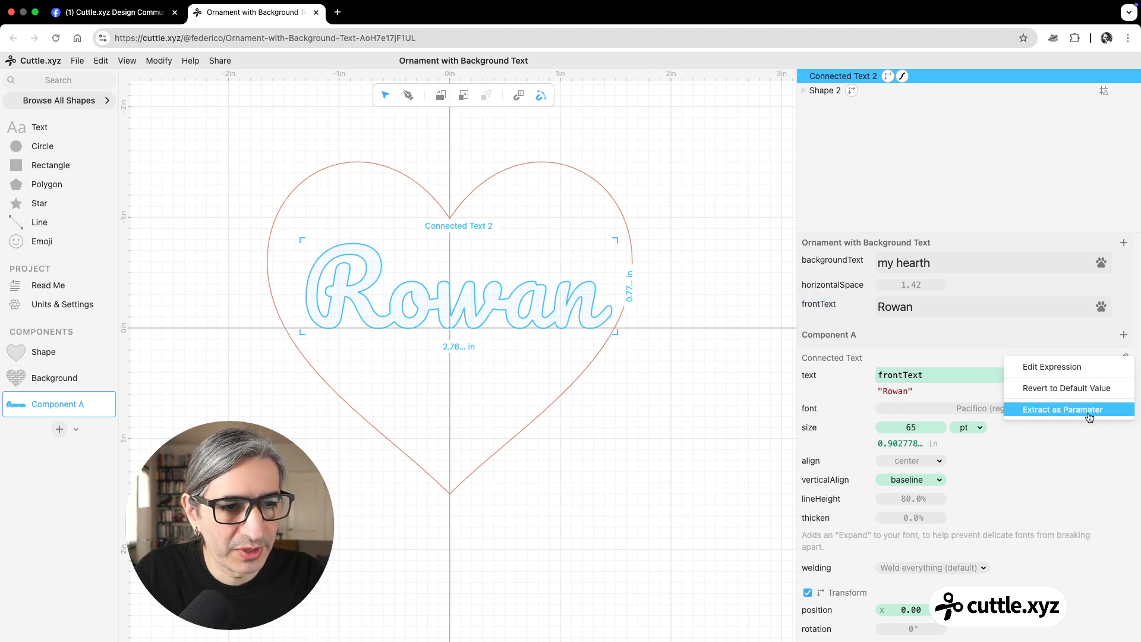
pyautogui.click(1098, 411)
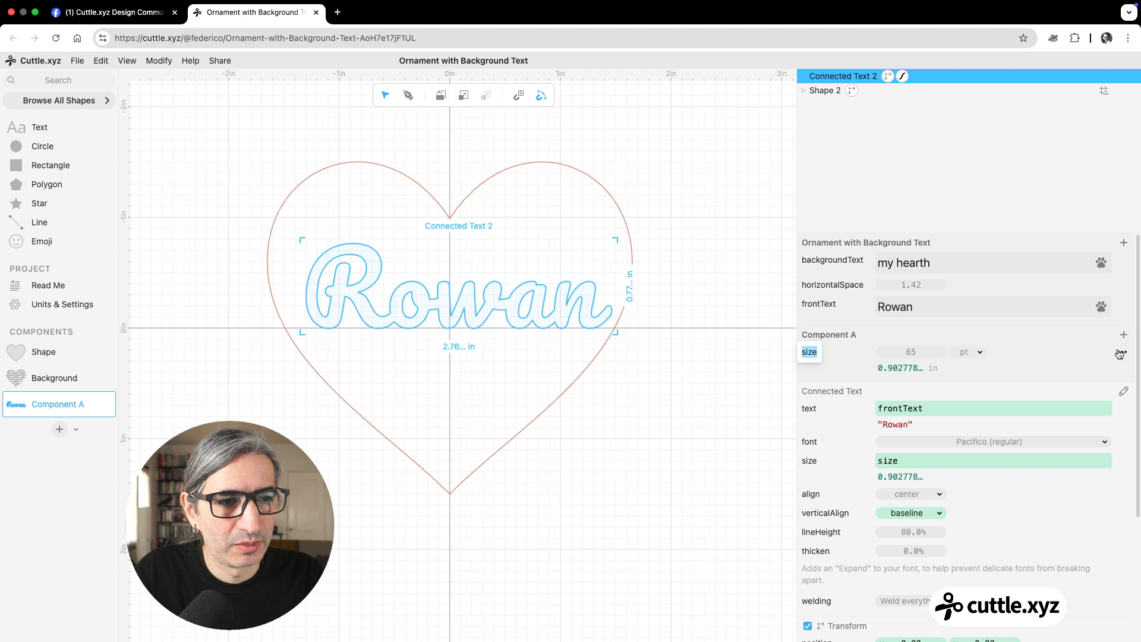
pyautogui.click(1119, 353)
pyautogui.click(1100, 322)
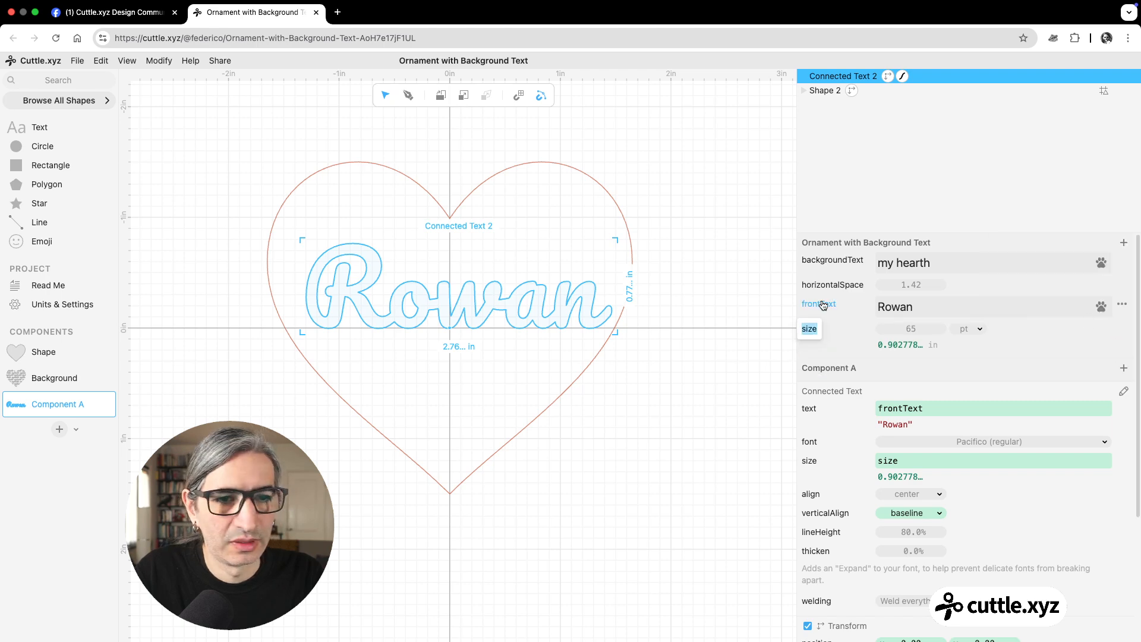
pyautogui.moveTo(913, 330); pyautogui.dragTo(885, 332)
pyautogui.click(657, 436)
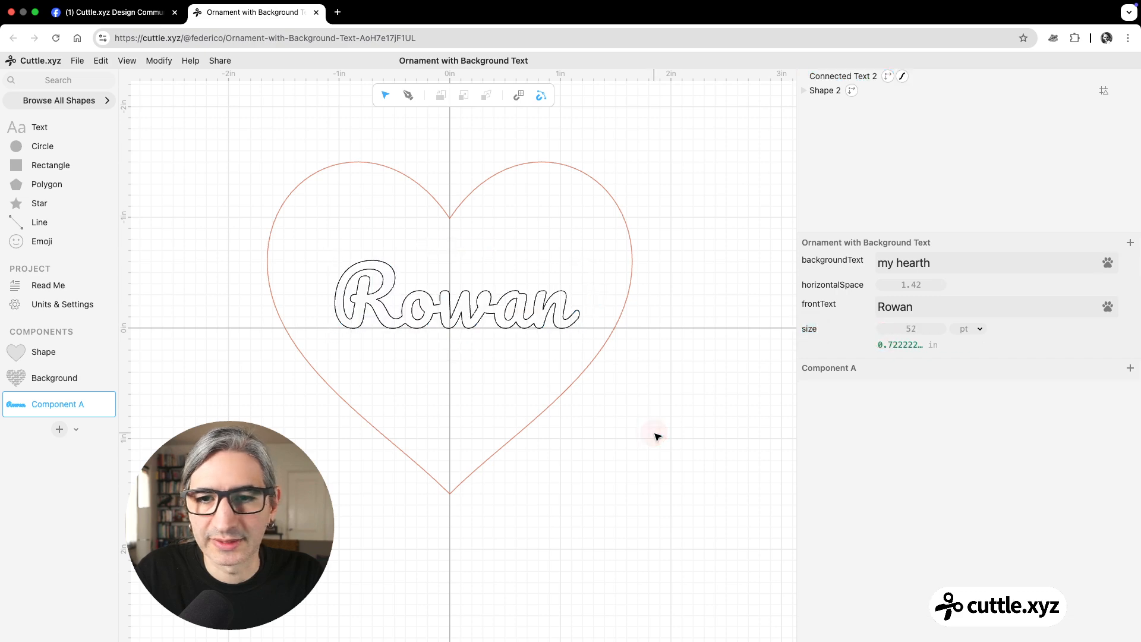
pyautogui.click(57, 352)
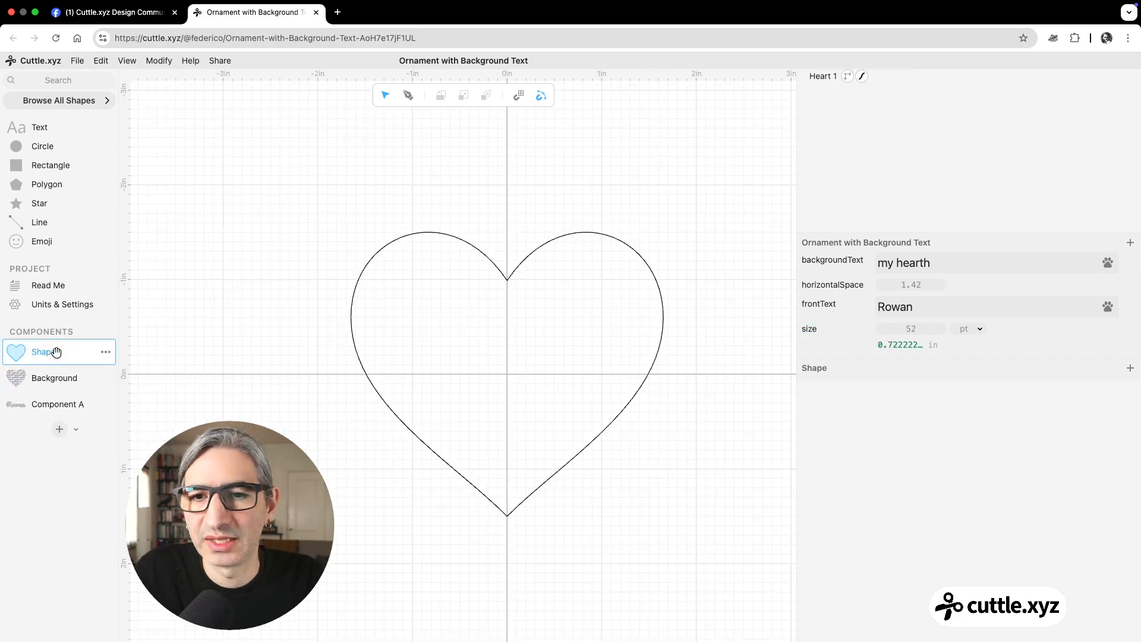
pyautogui.click(60, 381)
pyautogui.click(60, 405)
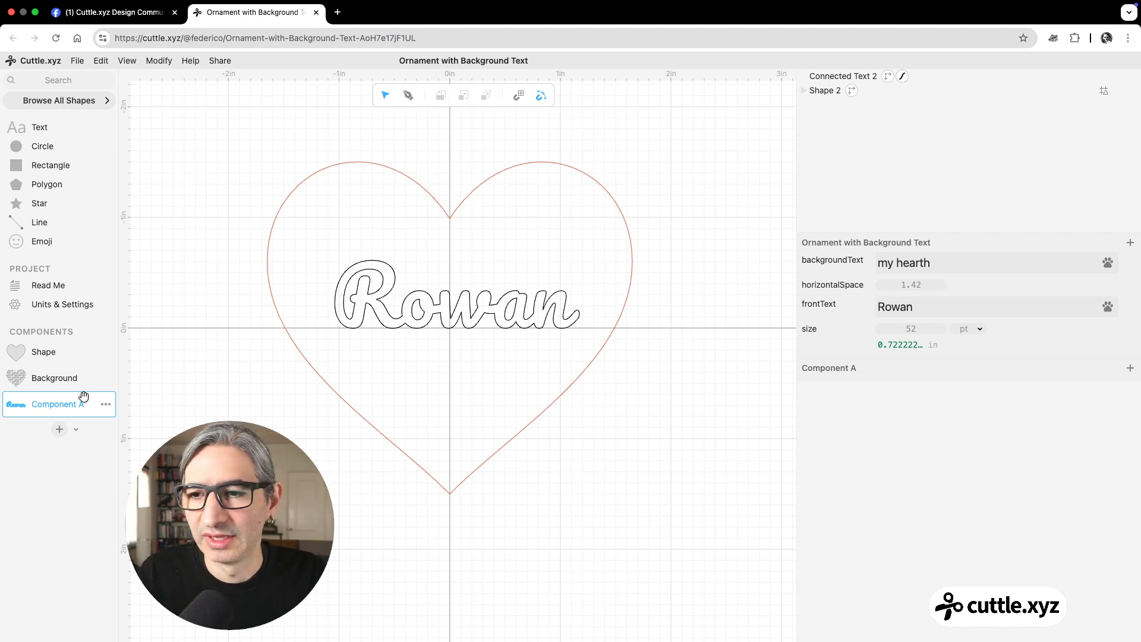
# Create a new component named Preview and place the Shape heart at its origin
pyautogui.click(59, 430)
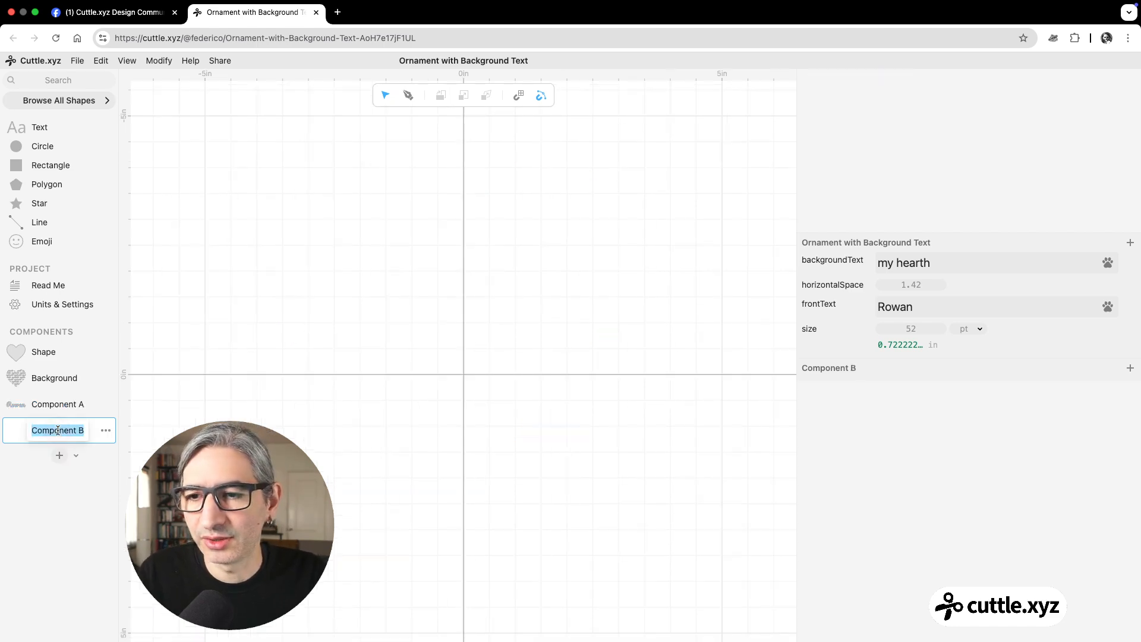
pyautogui.write('Pre')
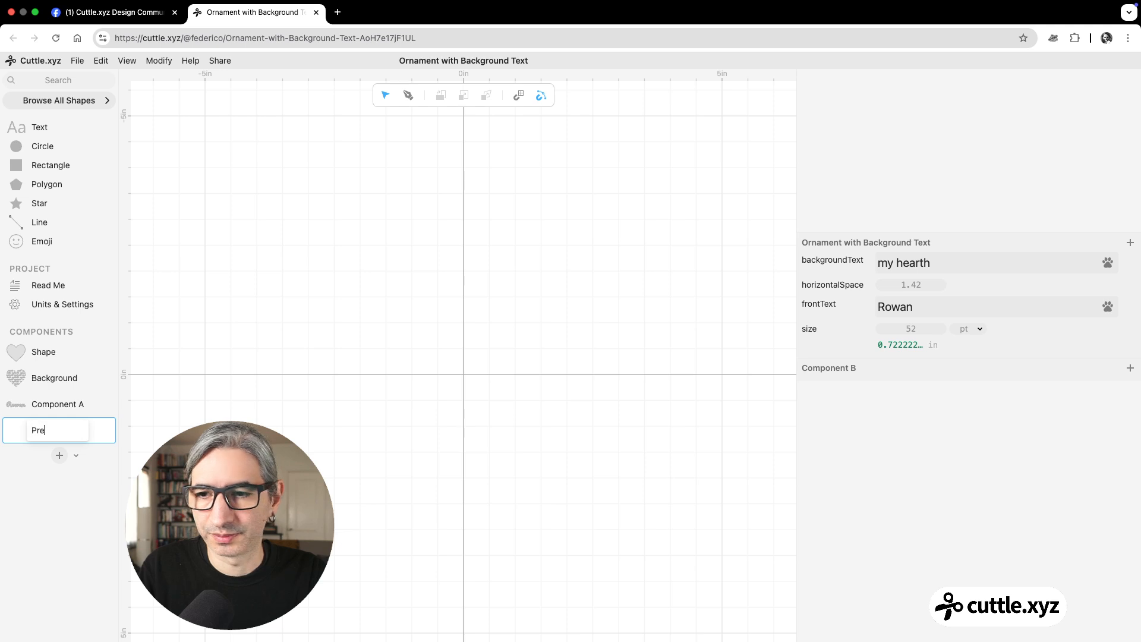
pyautogui.press('Return')
pyautogui.moveTo(5, 351); pyautogui.dragTo(464, 373)
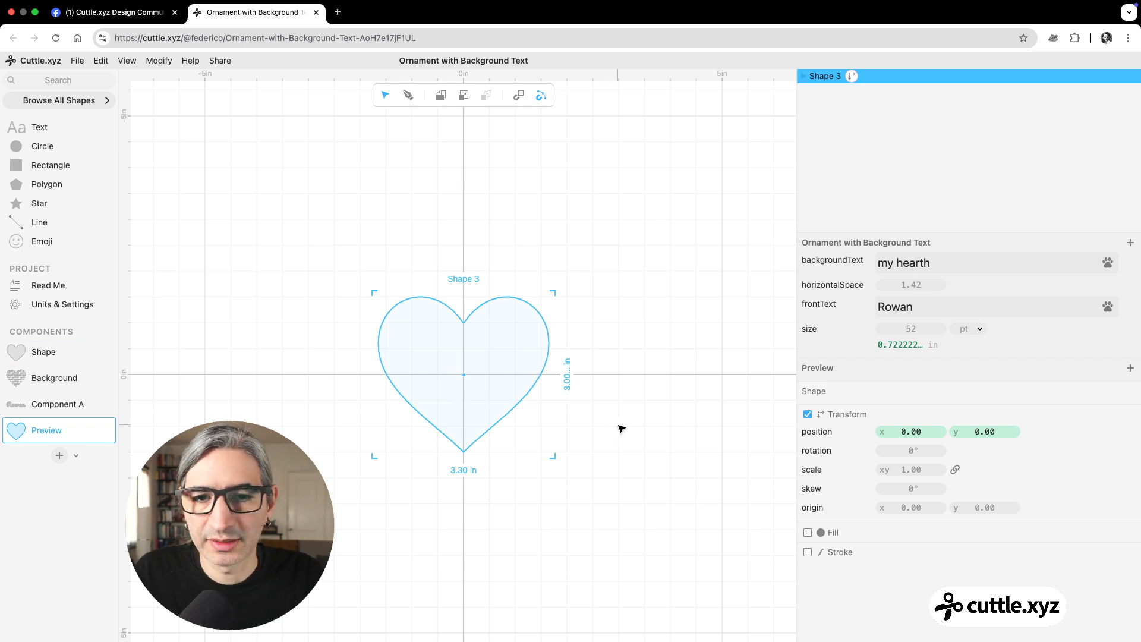
pyautogui.click(609, 424)
pyautogui.scroll(5, 588, 422)
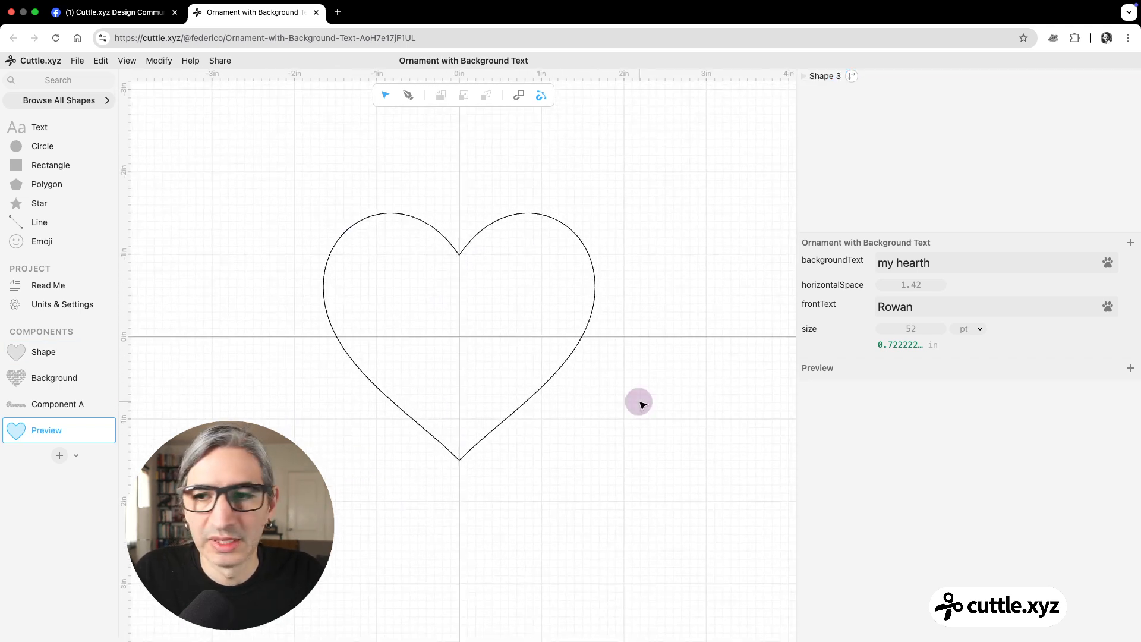
# Place the Background and Component A components at the origin, on top of the heart in Preview
pyautogui.moveTo(26, 379); pyautogui.dragTo(459, 336)
pyautogui.click(642, 488)
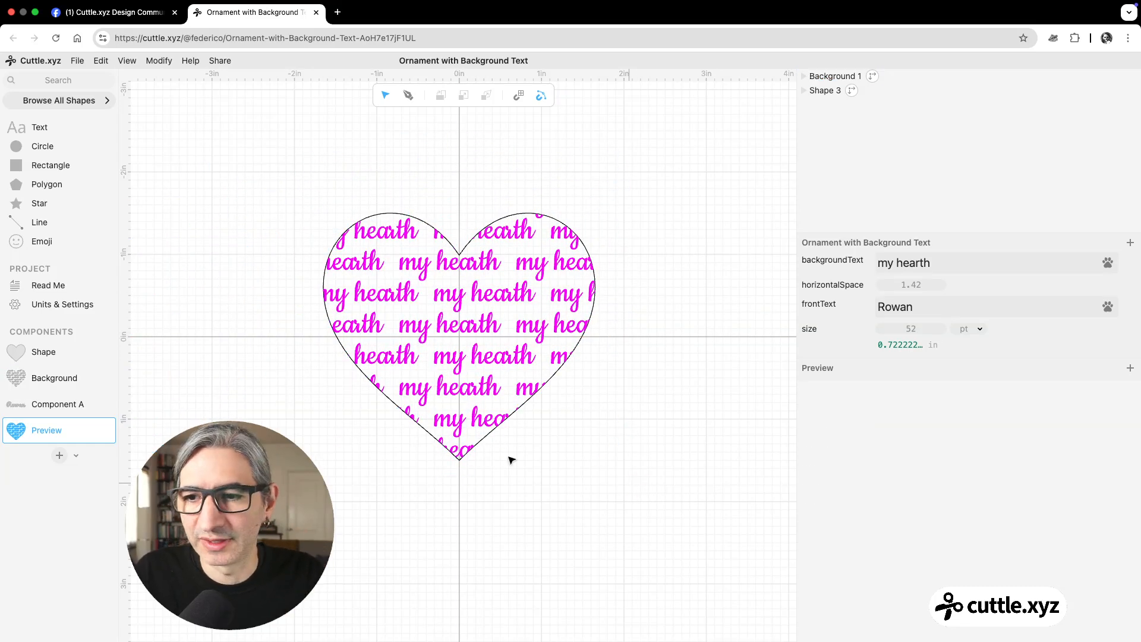
pyautogui.moveTo(18, 407); pyautogui.dragTo(459, 336)
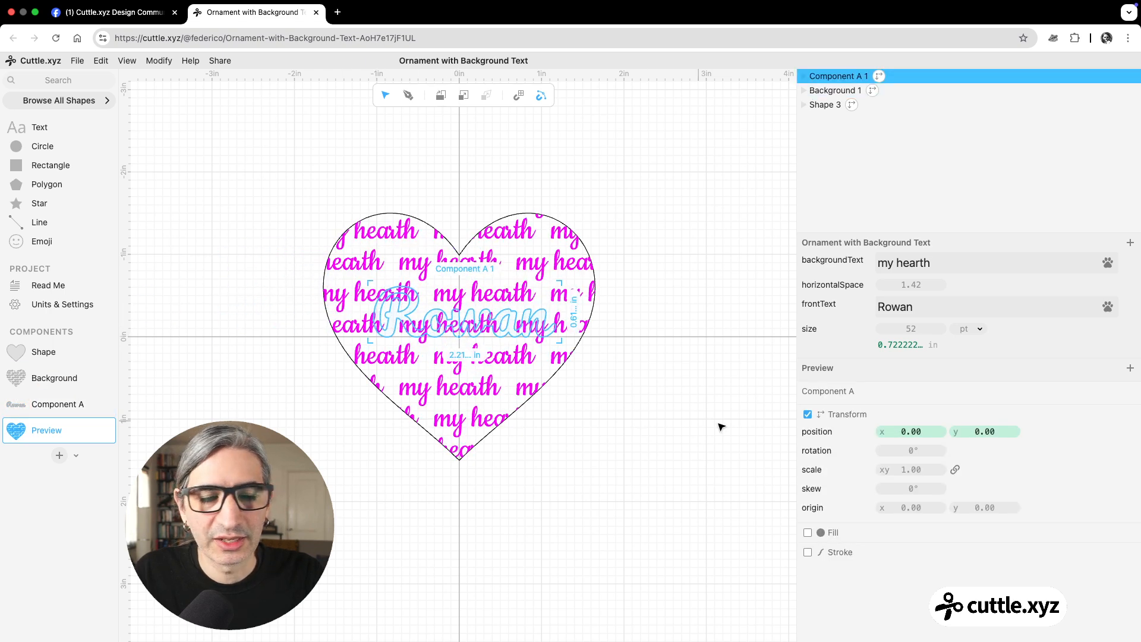
# Give the front name in the Preview component a solid blue fill
pyautogui.click(807, 533)
pyautogui.click(881, 570)
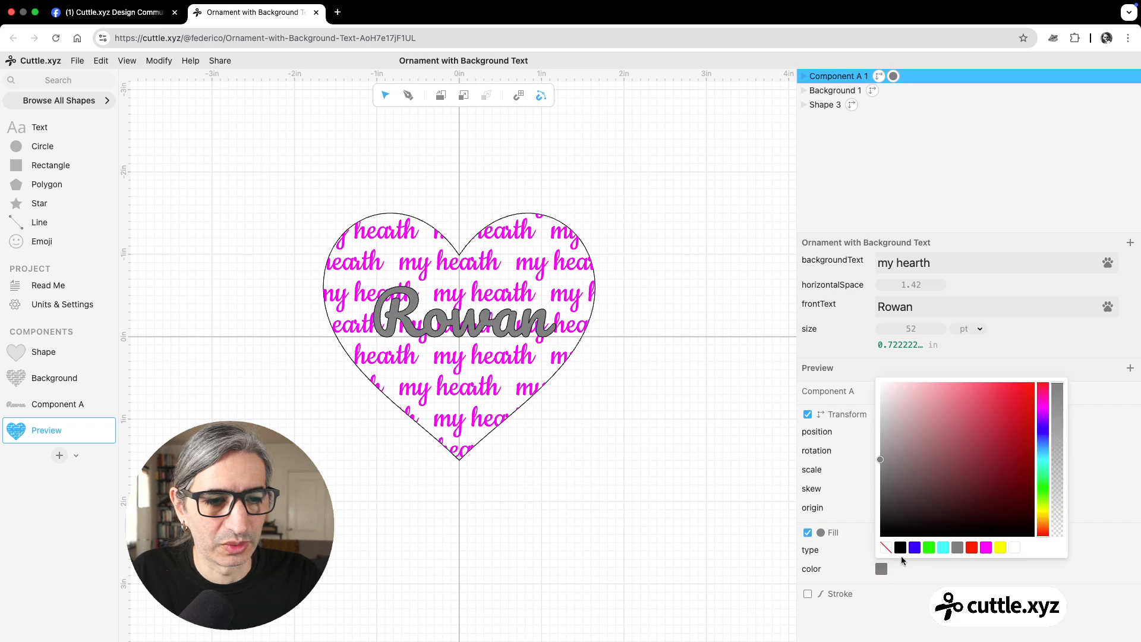
pyautogui.click(913, 549)
pyautogui.click(639, 505)
pyautogui.scroll(3, 584, 414)
pyautogui.moveTo(585, 414); pyautogui.dragTo(641, 430)
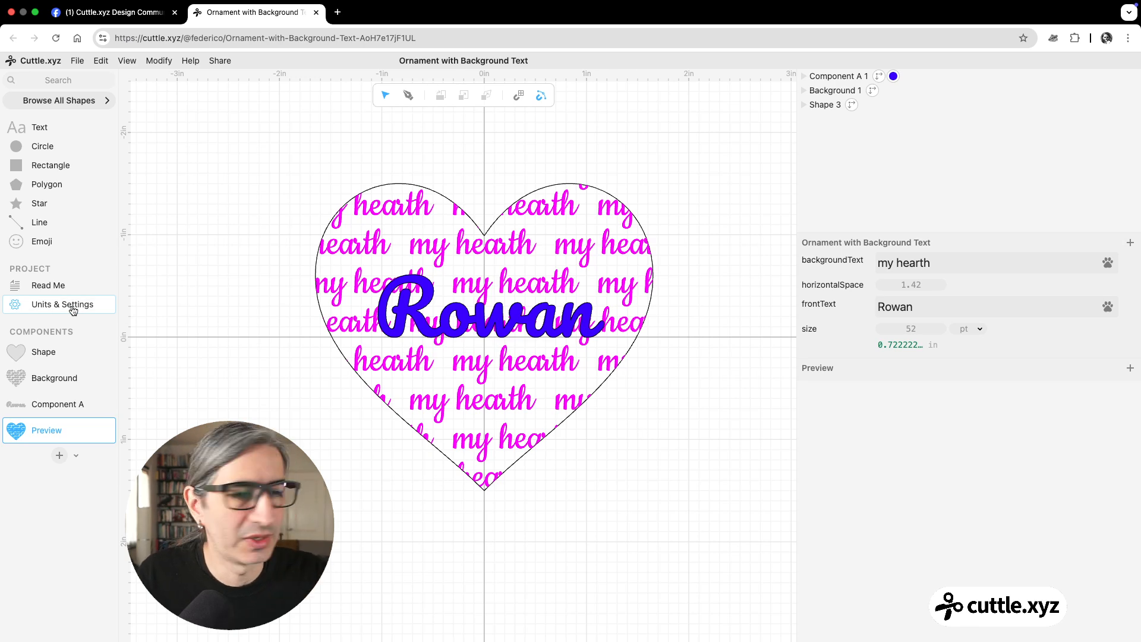
# Embed the Preview component in the notes of the project's Read Me page
pyautogui.click(48, 286)
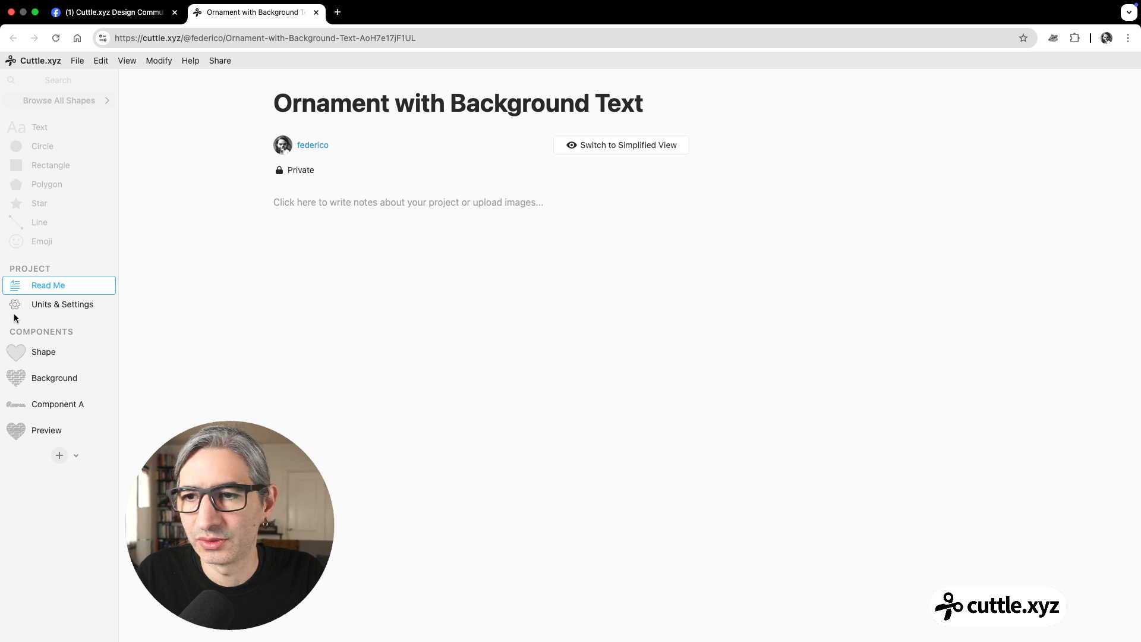
pyautogui.click(535, 203)
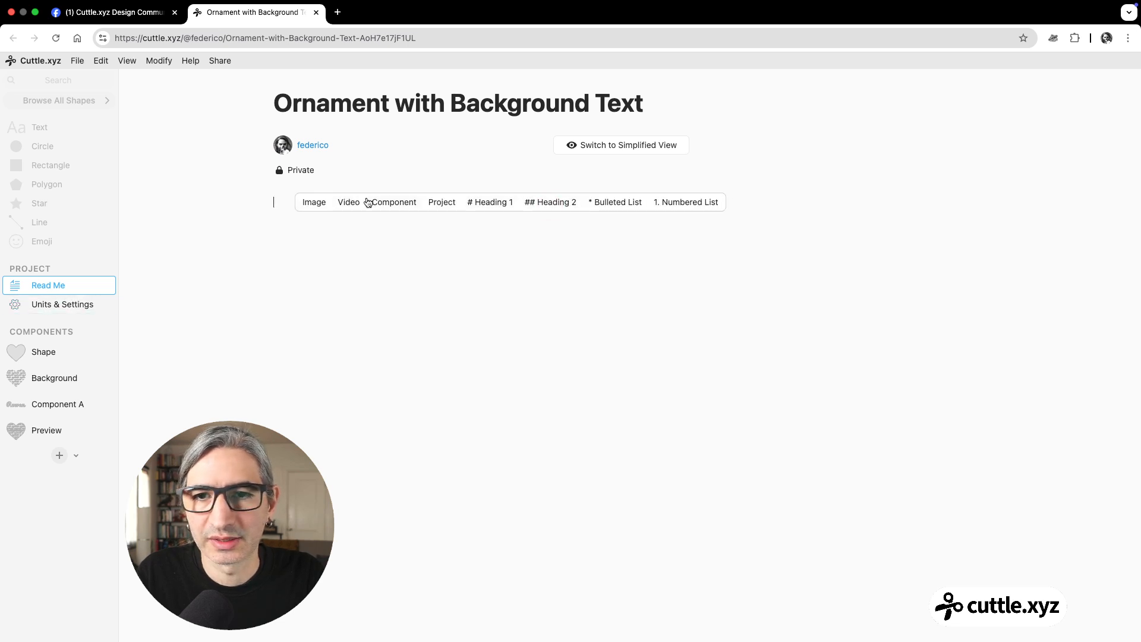
pyautogui.click(392, 205)
pyautogui.click(401, 261)
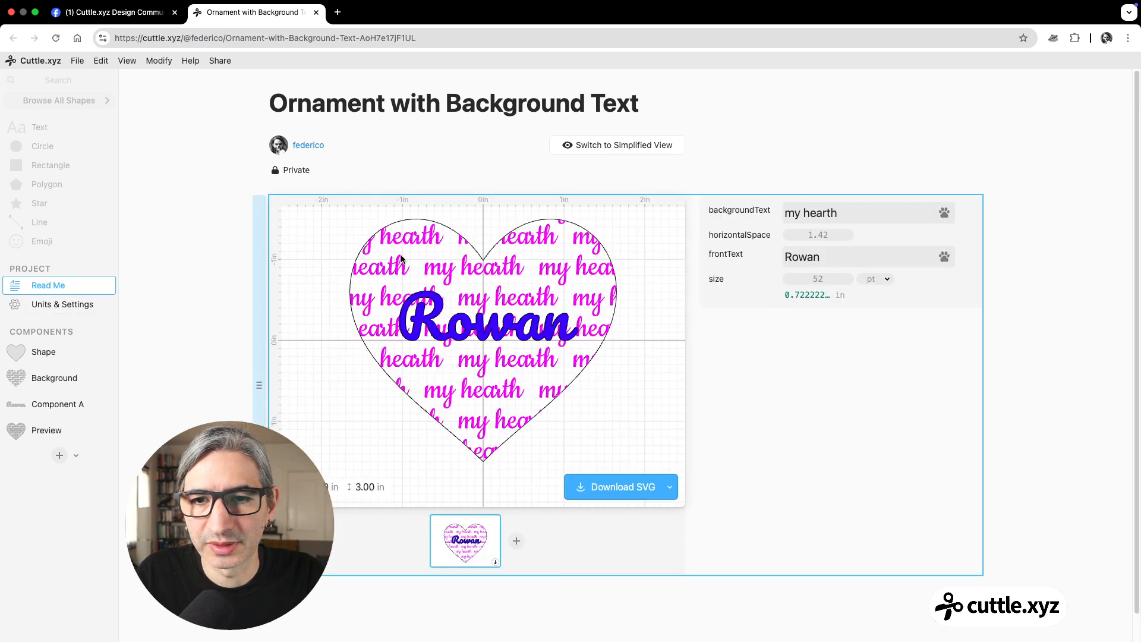
# In the embedded Preview, set backgroundText to "love" and reduce horizontalSpace to 0.58
pyautogui.moveTo(854, 212); pyautogui.dragTo(789, 212)
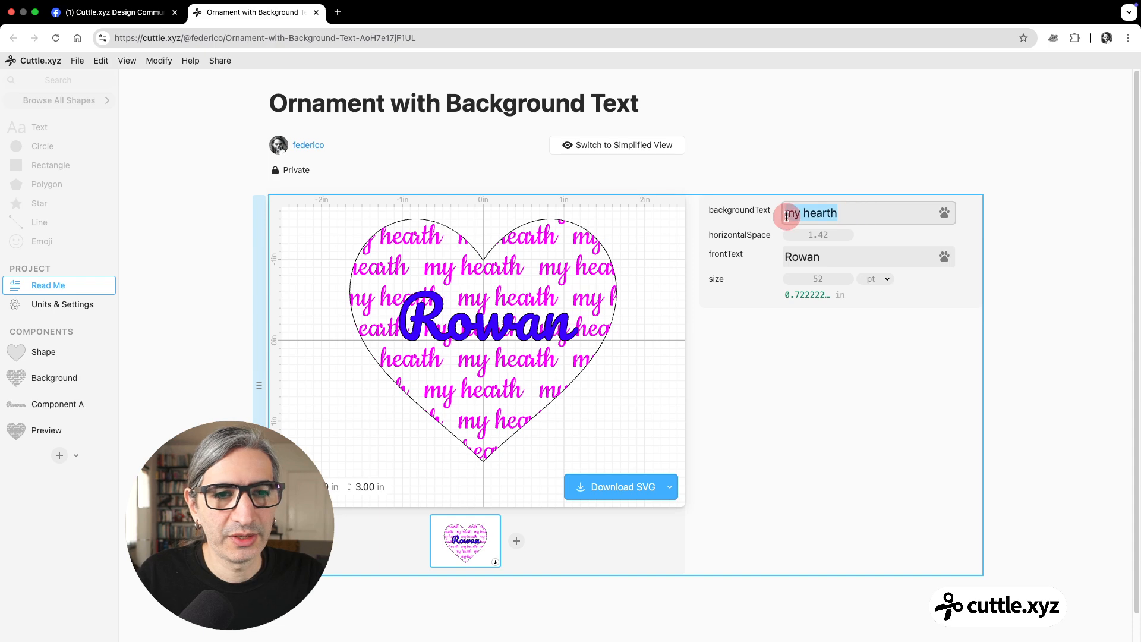
pyautogui.write('hea')
pyautogui.press('BackSpace')
pyautogui.press('BackSpace')
pyautogui.press('BackSpace')
pyautogui.write('love')
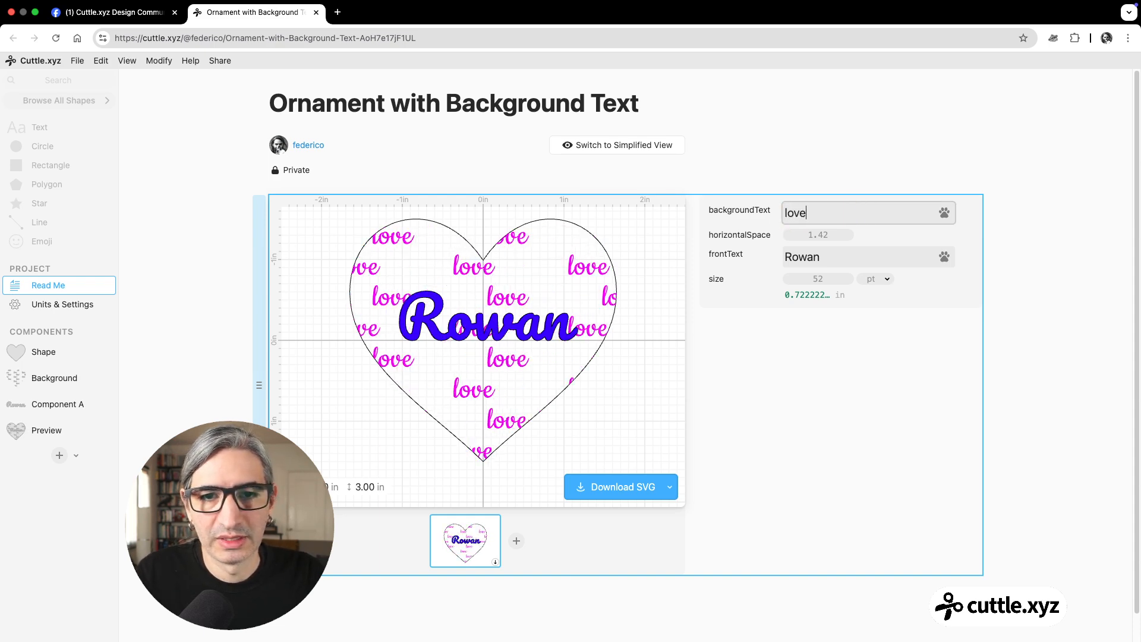
pyautogui.moveTo(815, 235); pyautogui.dragTo(671, 252)
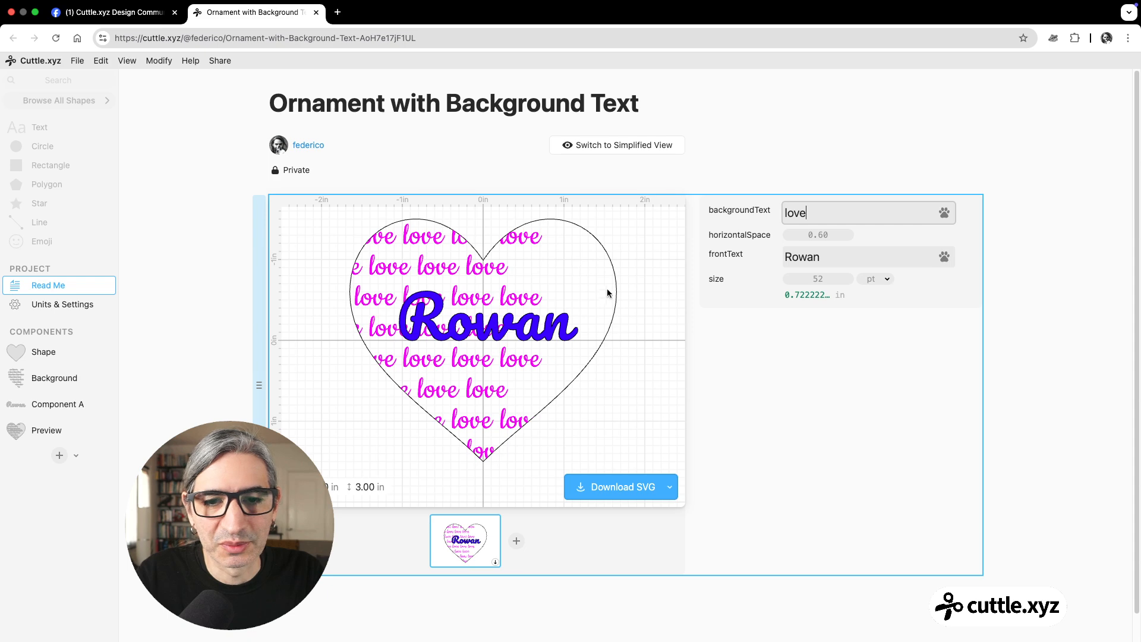
pyautogui.moveTo(818, 232); pyautogui.dragTo(814, 232)
# In the Background component, set the text's Tile Repeat repetitions1 to 11
pyautogui.click(19, 377)
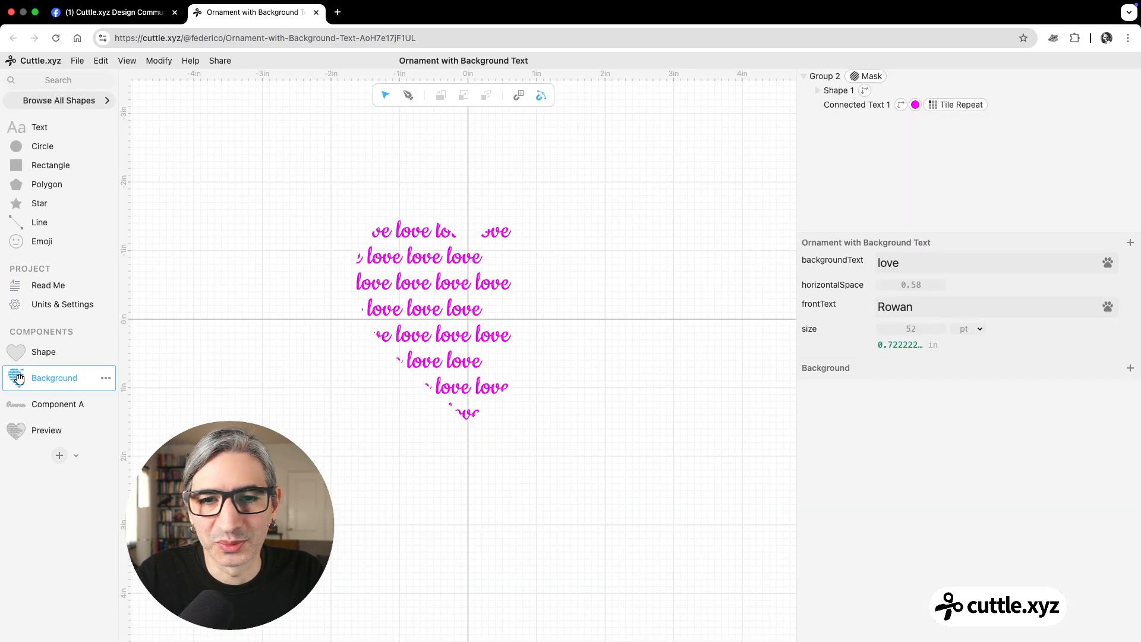
pyautogui.click(951, 105)
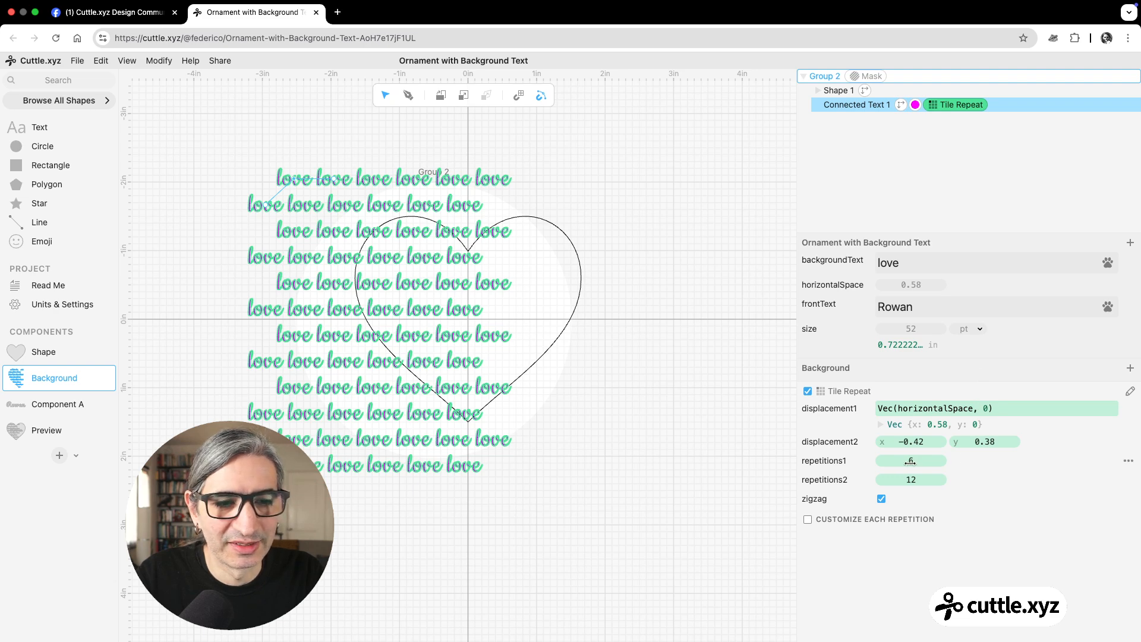
pyautogui.moveTo(910, 461); pyautogui.dragTo(910, 460)
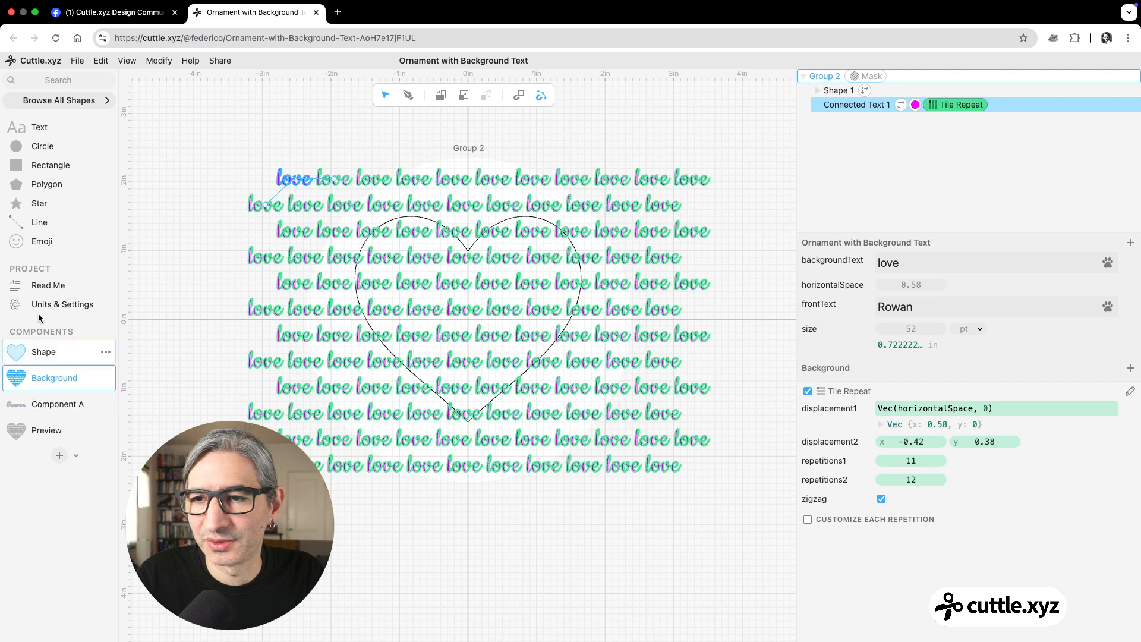
# On the Read Me page, replace frontText with another first name and set size to 50 pt
pyautogui.click(53, 283)
pyautogui.moveTo(822, 235); pyautogui.dragTo(820, 234)
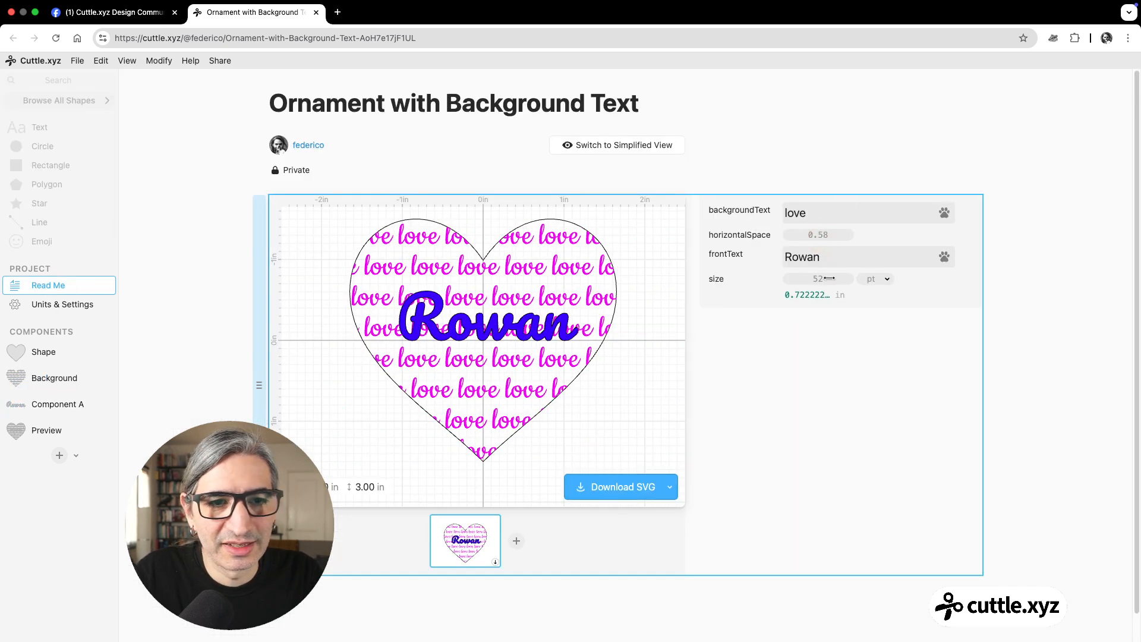
pyautogui.doubleClick(829, 258)
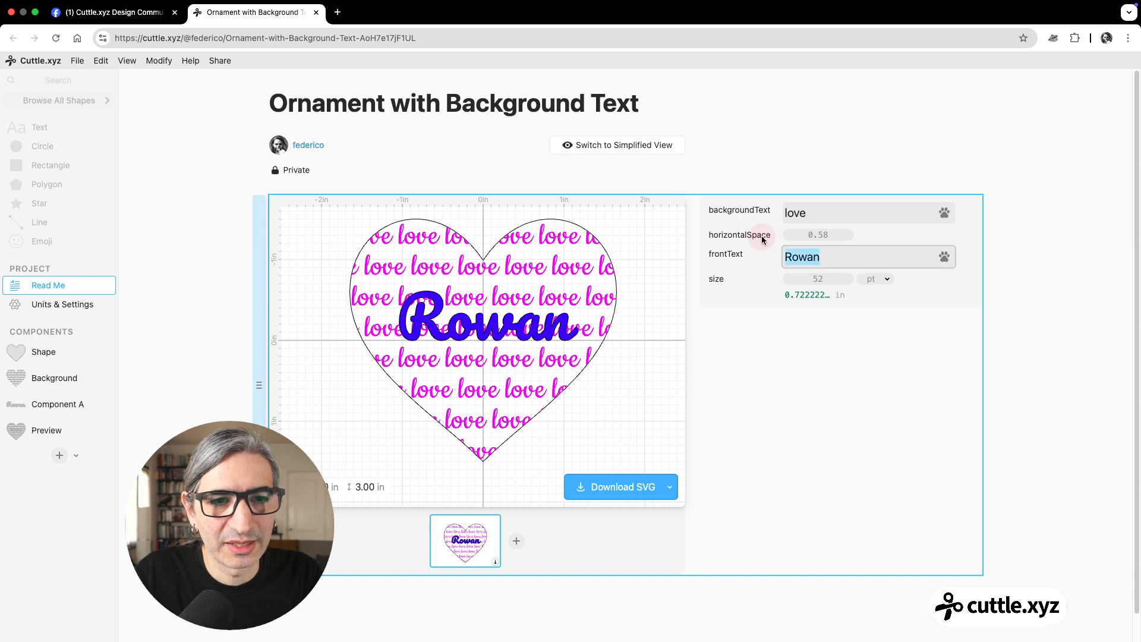
pyautogui.write('Federico')
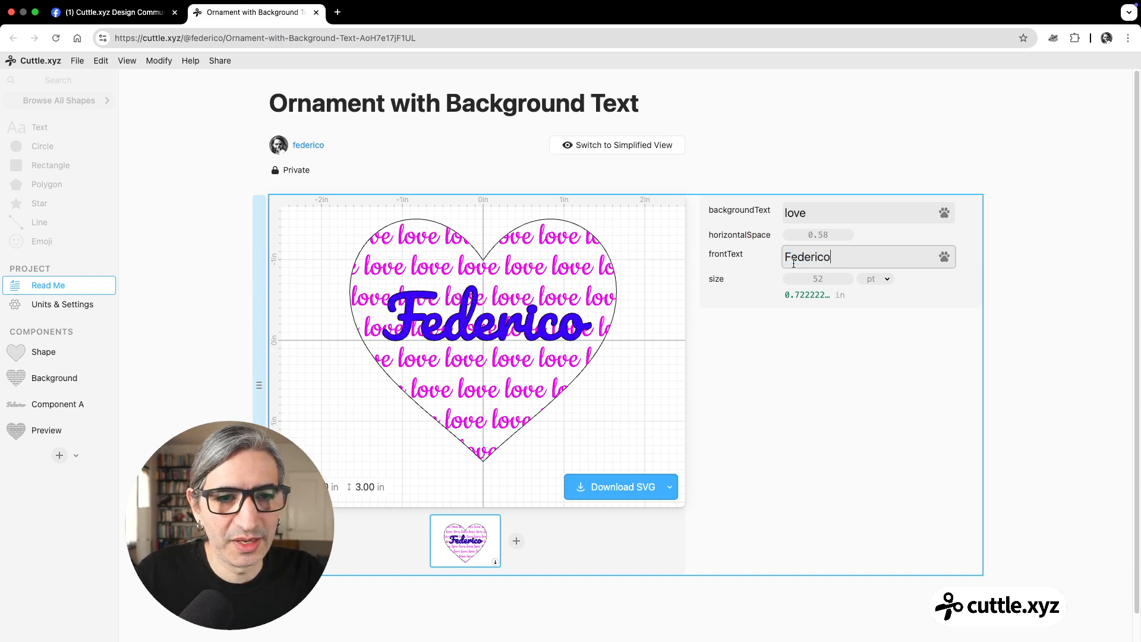
pyautogui.moveTo(816, 279); pyautogui.dragTo(823, 291)
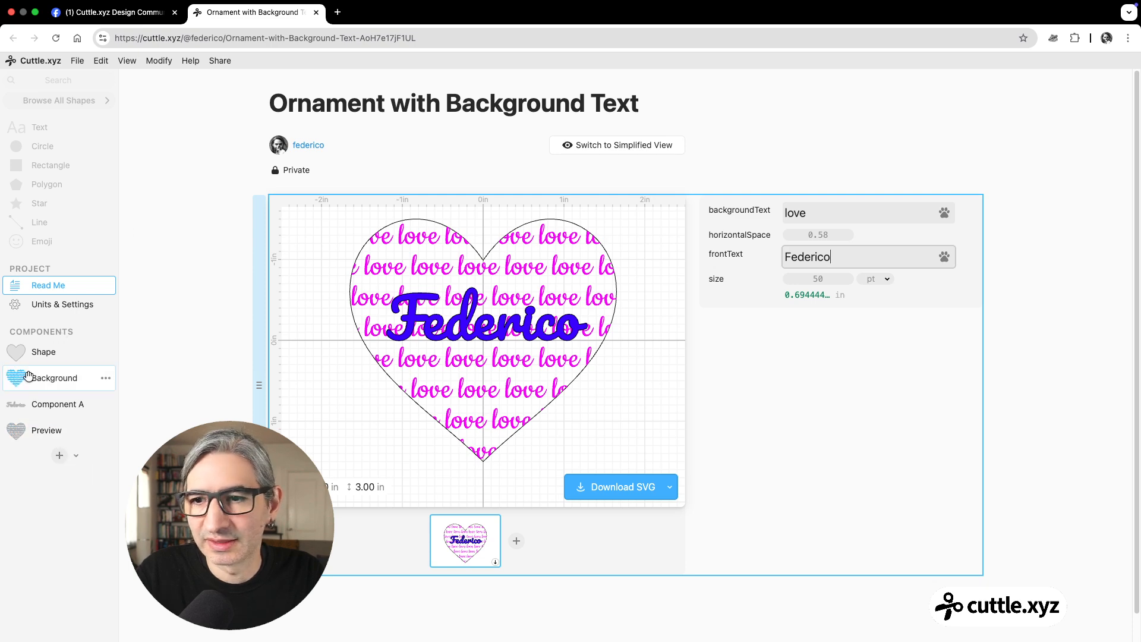
# Create a new component named Base Layer and place the Shape heart at its origin
pyautogui.click(37, 432)
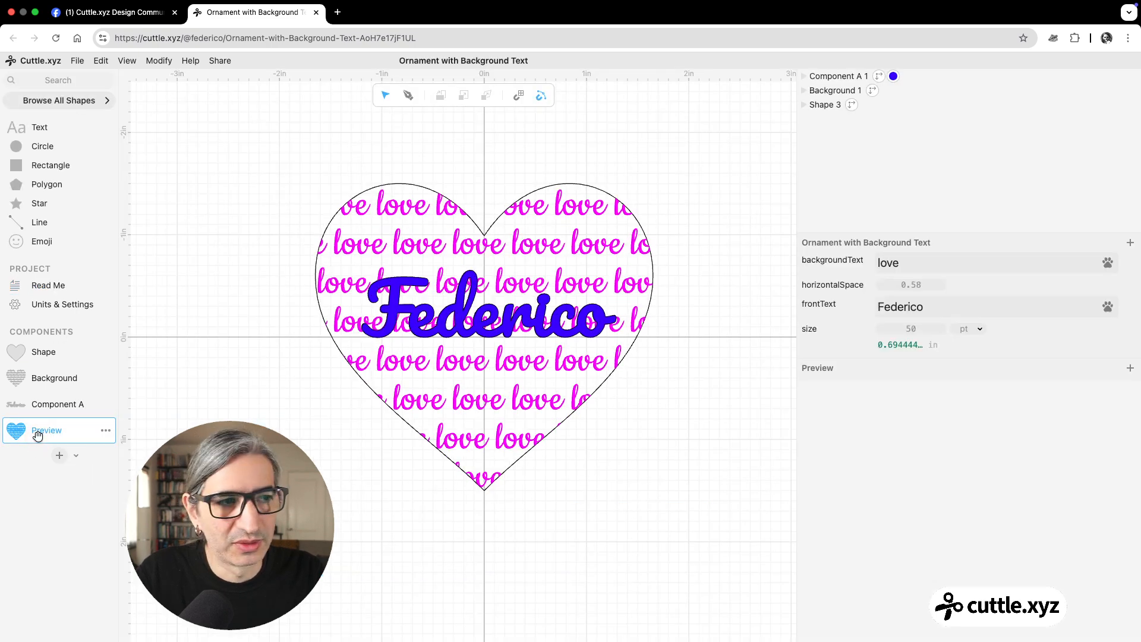
pyautogui.click(60, 456)
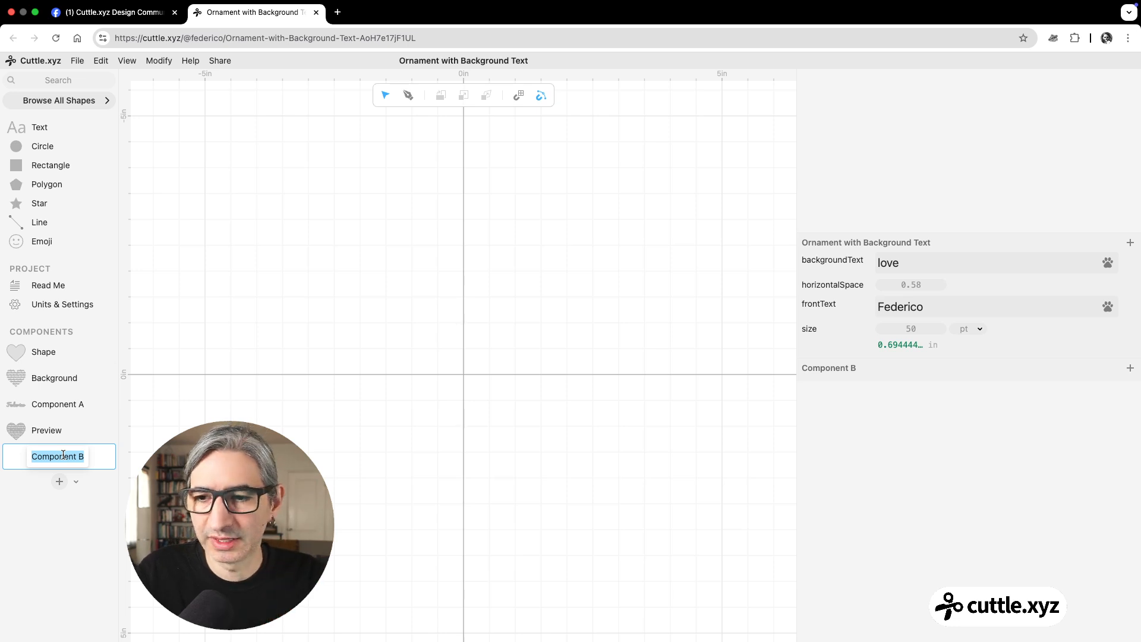
pyautogui.write('Base Layer')
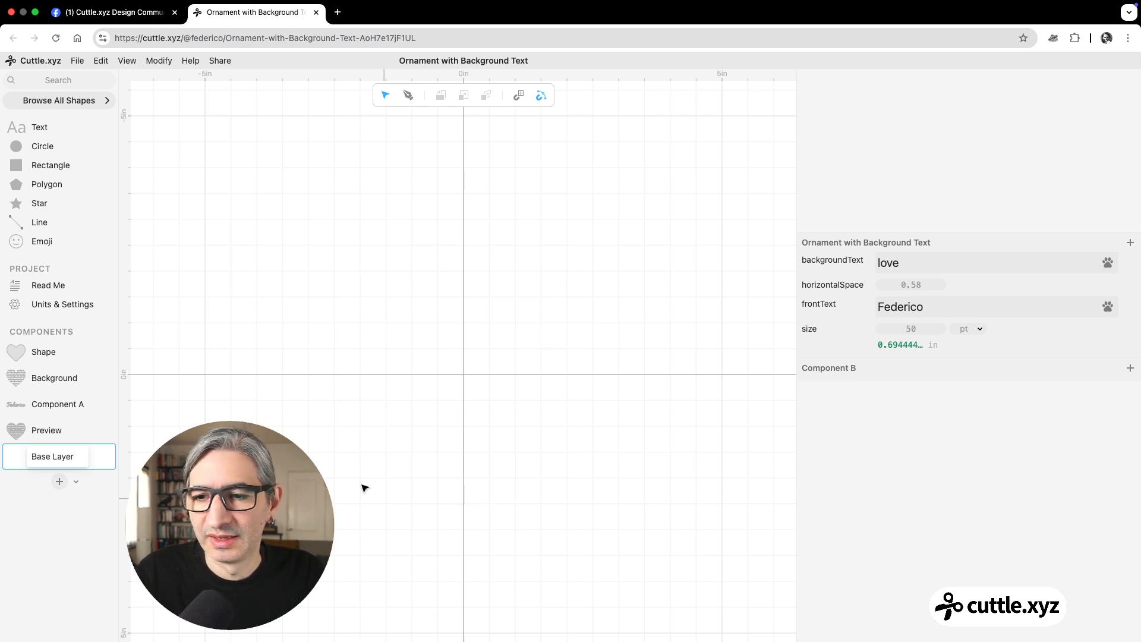
pyautogui.press('Return')
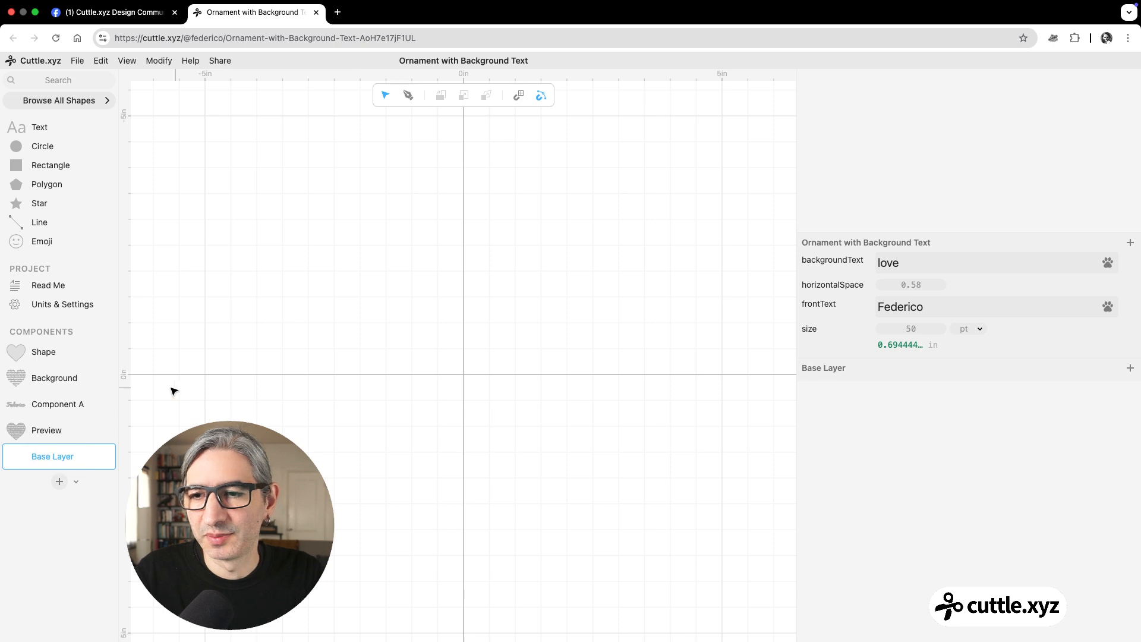
pyautogui.moveTo(20, 351); pyautogui.dragTo(464, 373)
pyautogui.scroll(5, 552, 383)
pyautogui.click(580, 356)
# Give the Base Layer heart a red hairline stroke
pyautogui.moveTo(503, 199); pyautogui.dragTo(492, 275)
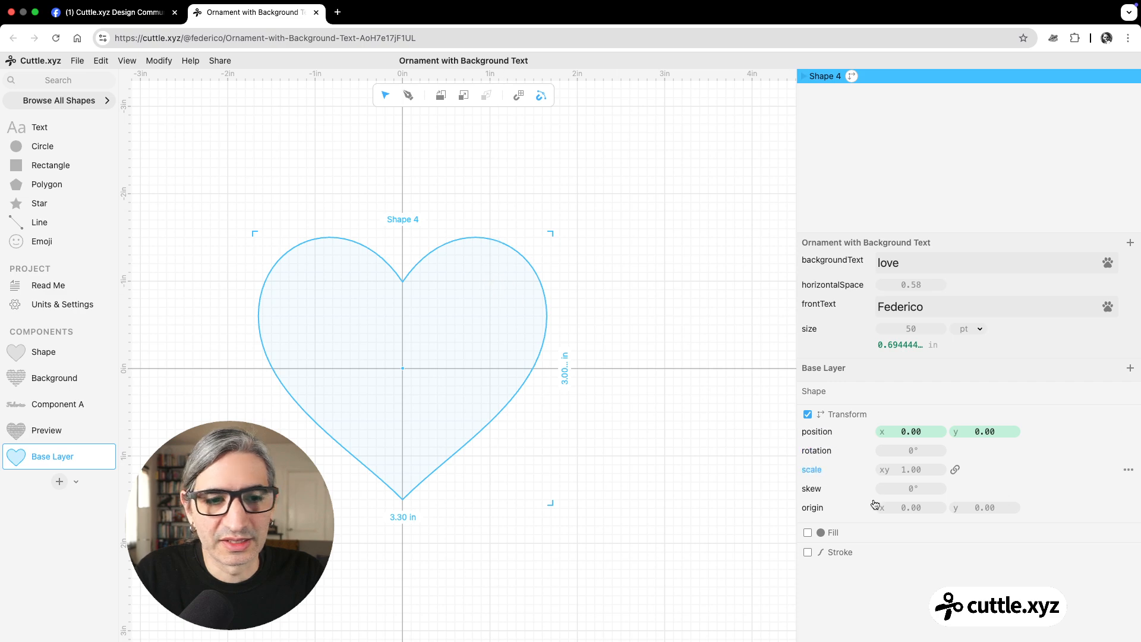
pyautogui.click(808, 553)
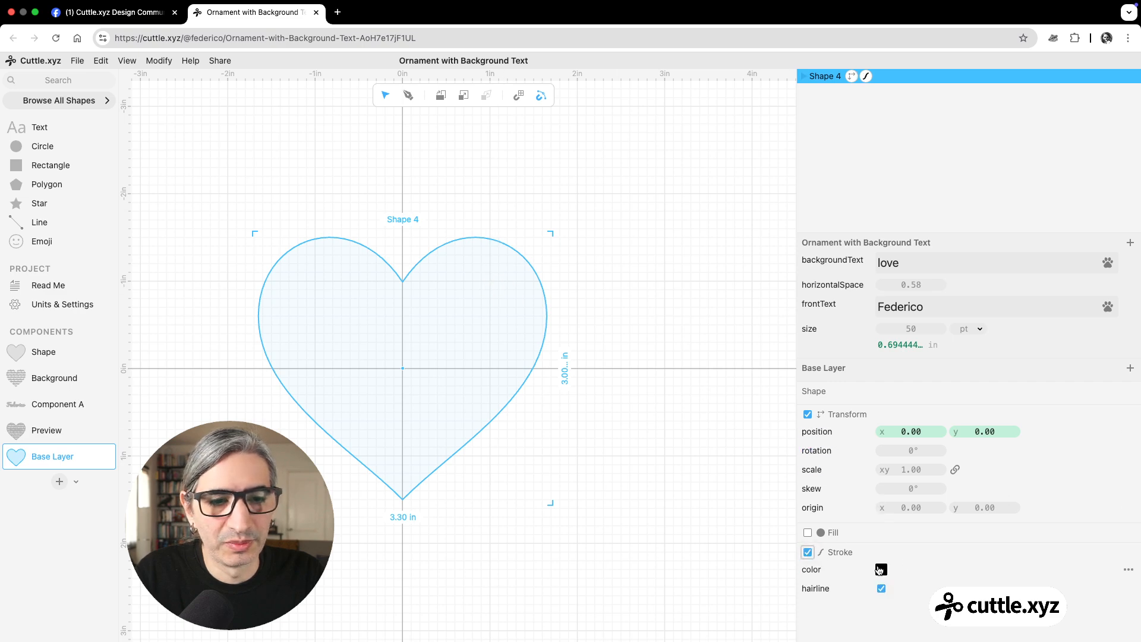
pyautogui.click(880, 569)
pyautogui.click(971, 548)
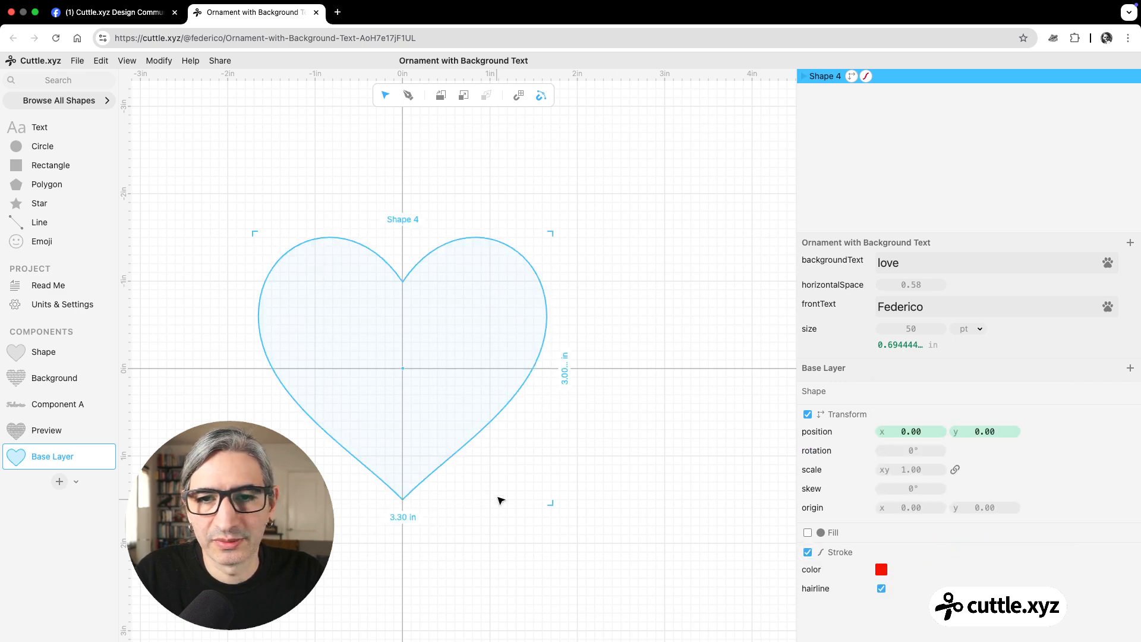
pyautogui.click(243, 222)
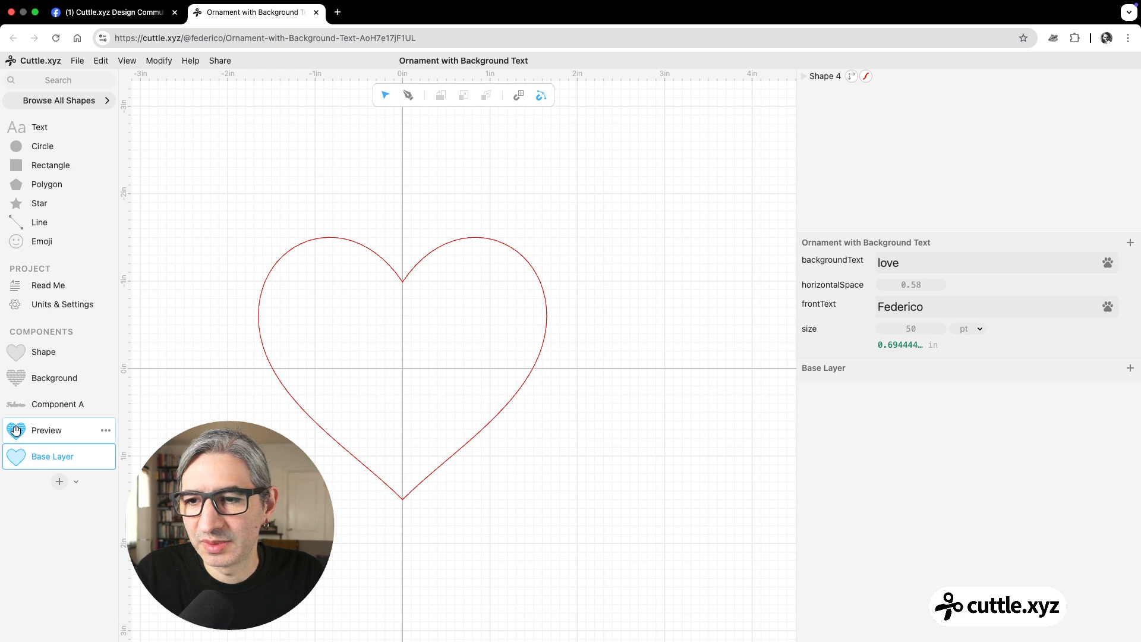
# Place the Background and Component A components at the canvas origin of the Base Layer
pyautogui.moveTo(24, 380); pyautogui.dragTo(400, 372)
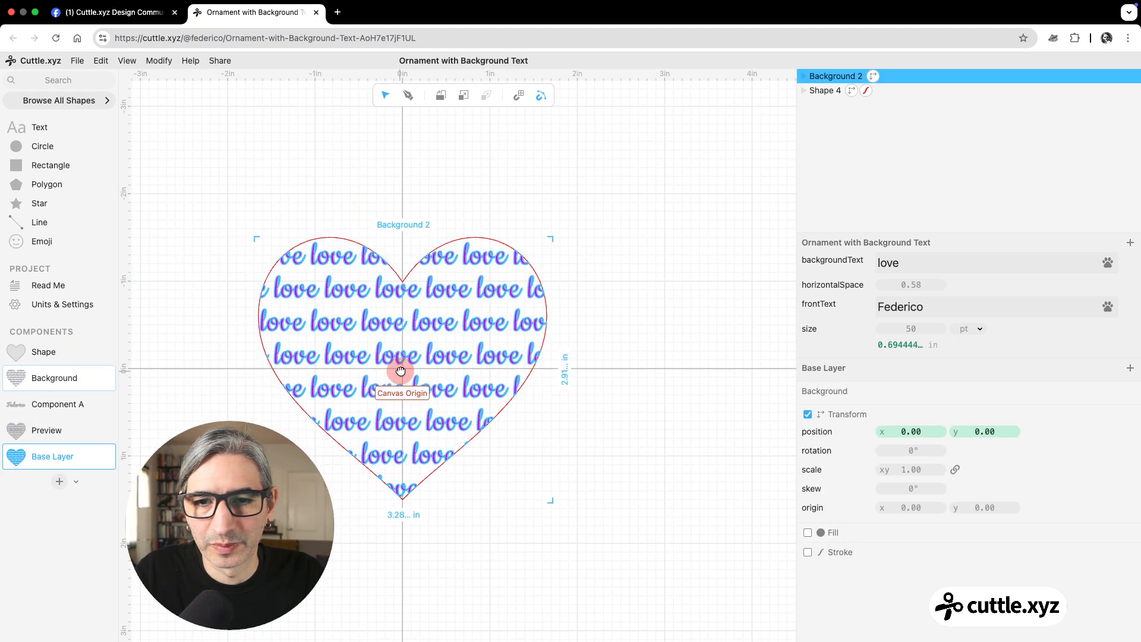
pyautogui.click(698, 450)
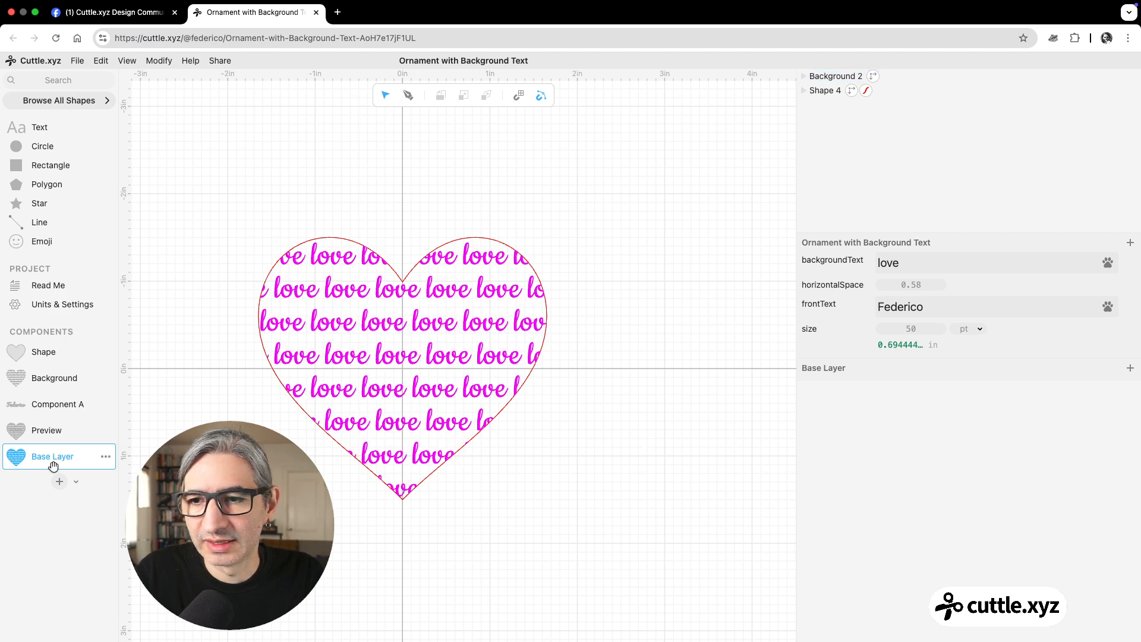
pyautogui.moveTo(14, 405); pyautogui.dragTo(403, 369)
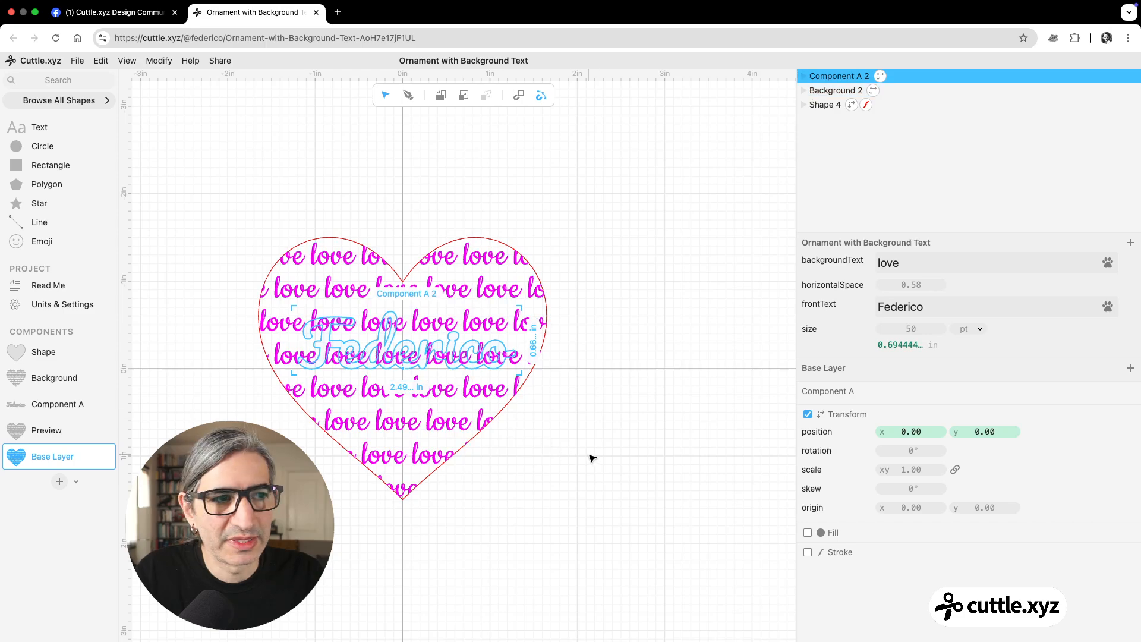
pyautogui.scroll(5, 591, 458)
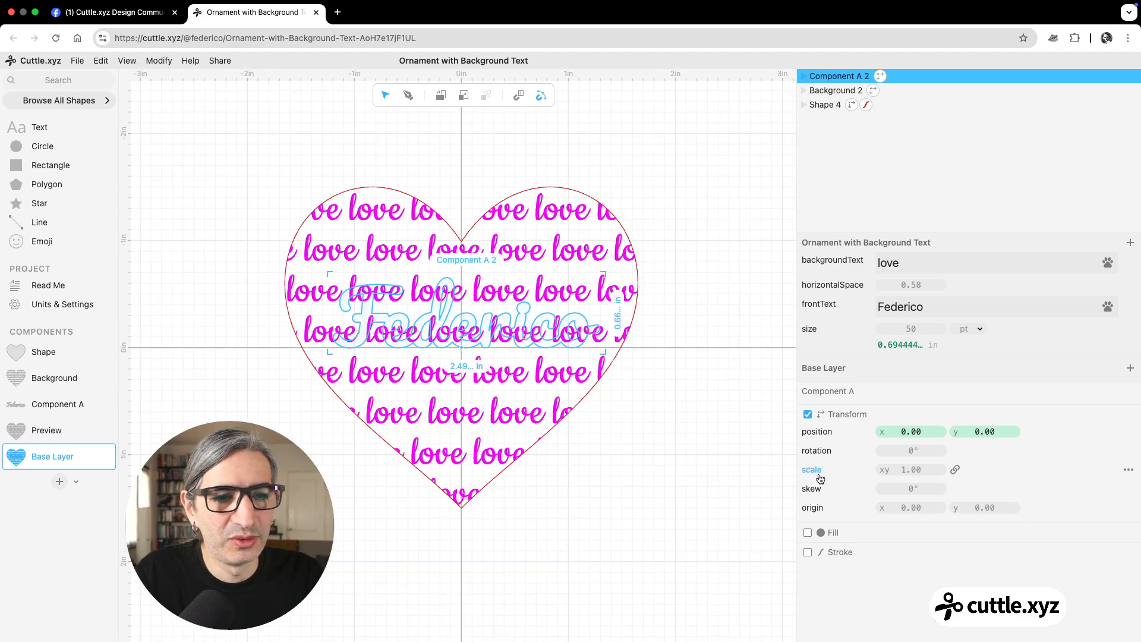
pyautogui.click(641, 453)
pyautogui.scroll(2, 641, 453)
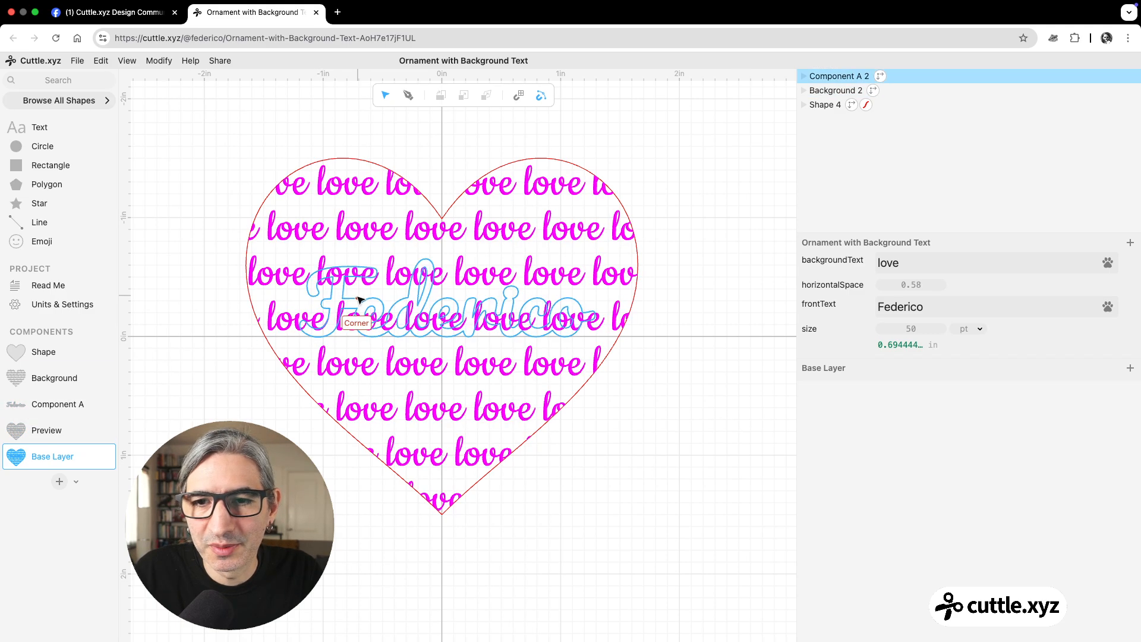
pyautogui.click(359, 303)
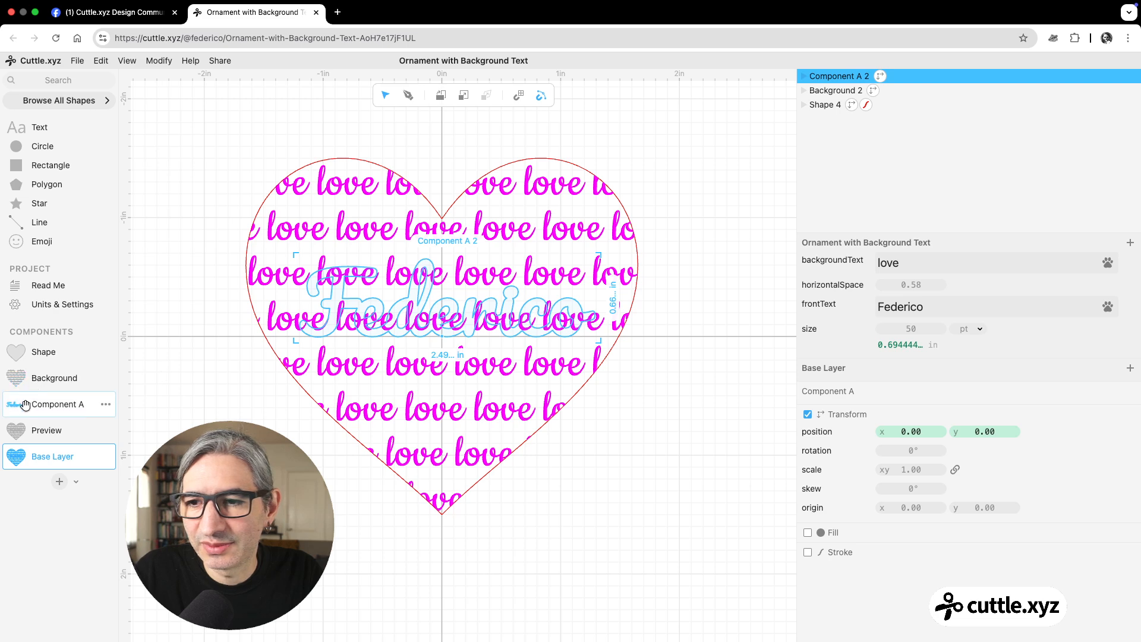
# Add a second copy of Component A with a gray fill and place it below the heart
pyautogui.moveTo(15, 407); pyautogui.dragTo(402, 192)
pyautogui.click(808, 532)
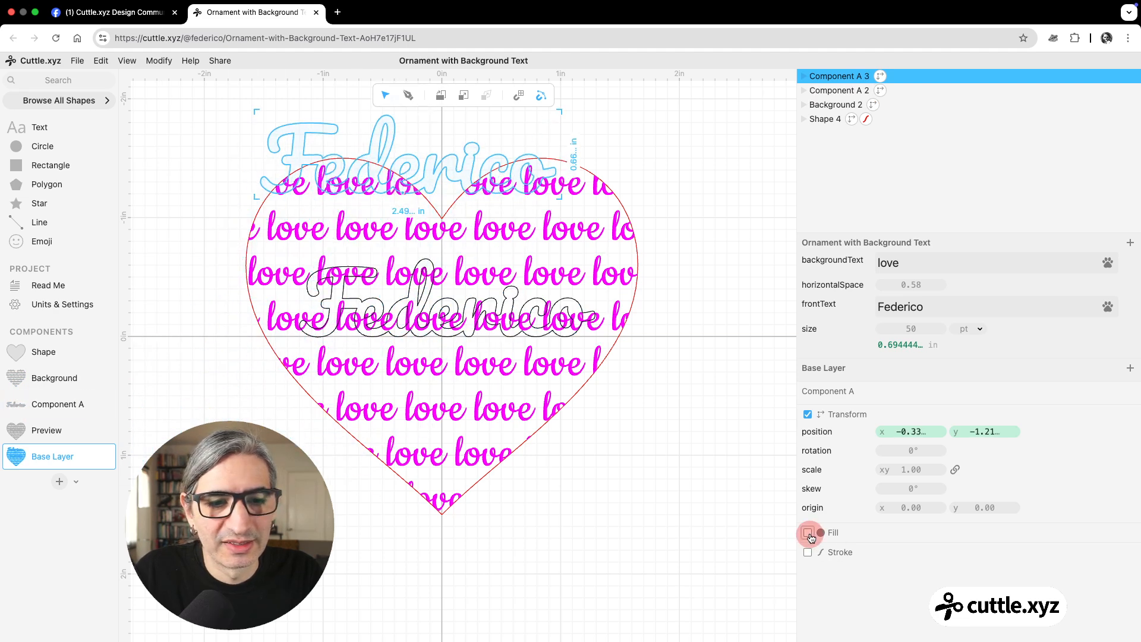
pyautogui.click(707, 523)
pyautogui.click(445, 179)
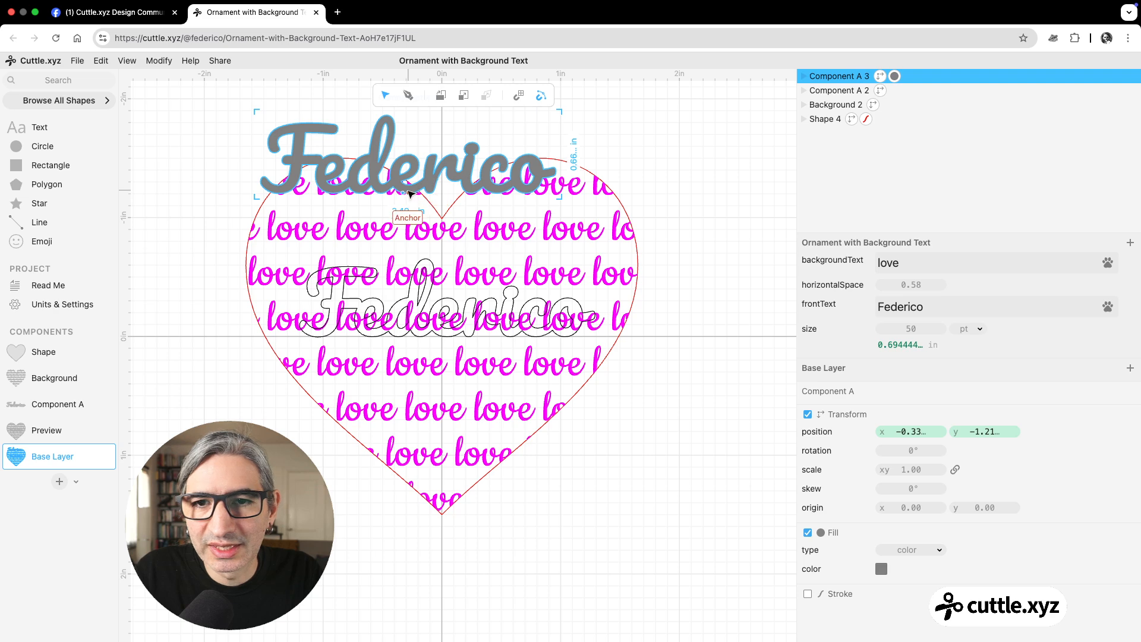
pyautogui.moveTo(409, 196); pyautogui.dragTo(473, 634)
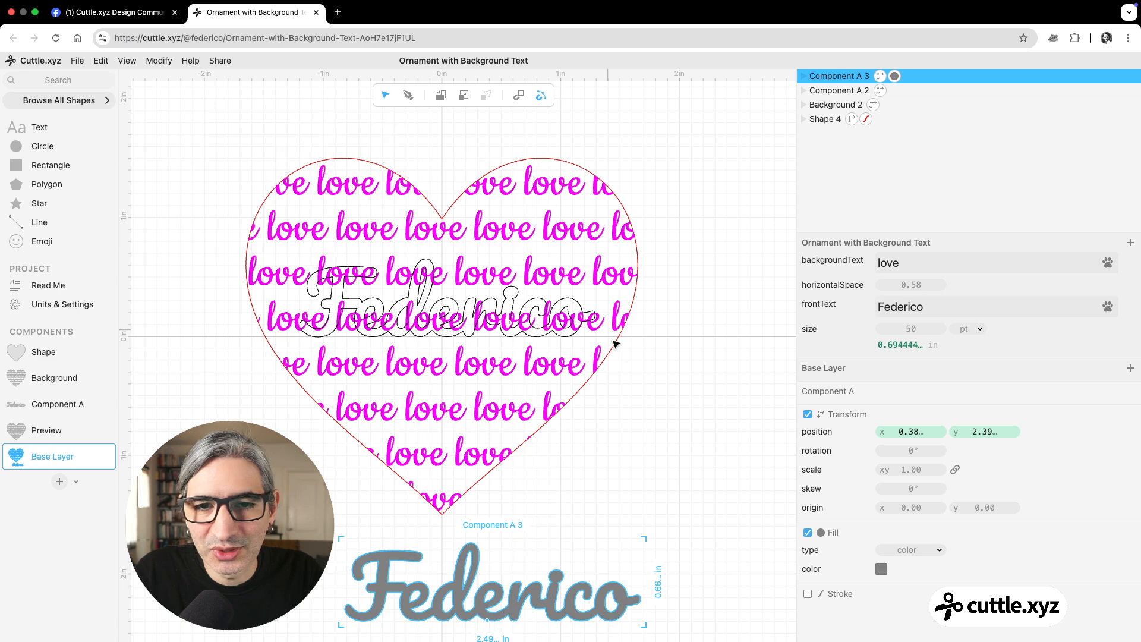
pyautogui.press('Escape')
# Give the Component A name outline inside the heart a blue hairline stroke
pyautogui.click(579, 305)
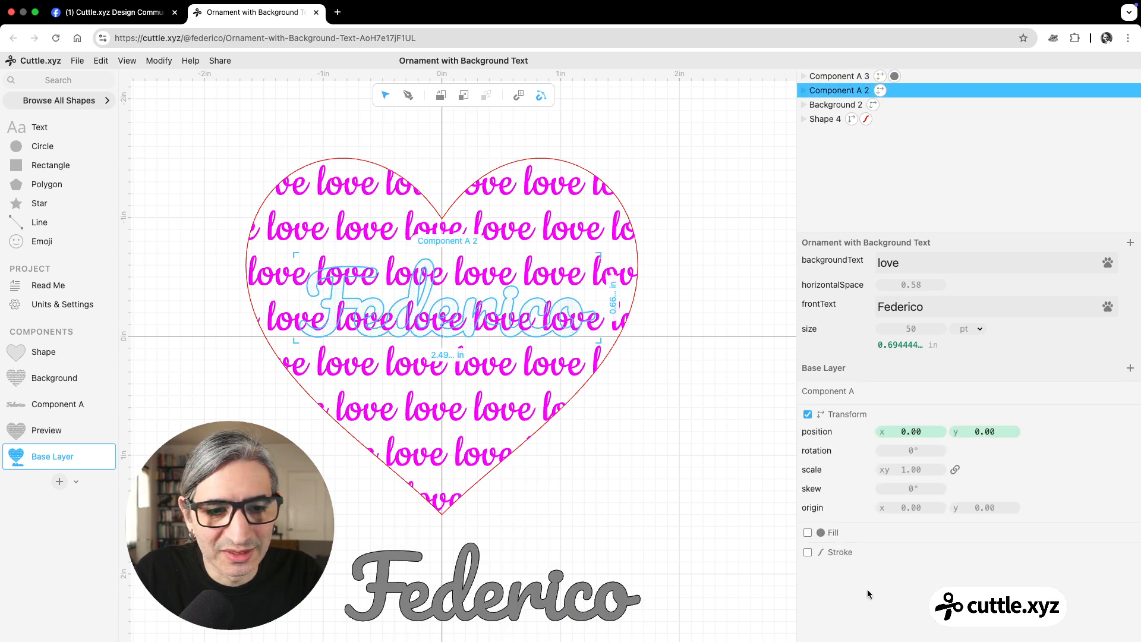
pyautogui.click(807, 551)
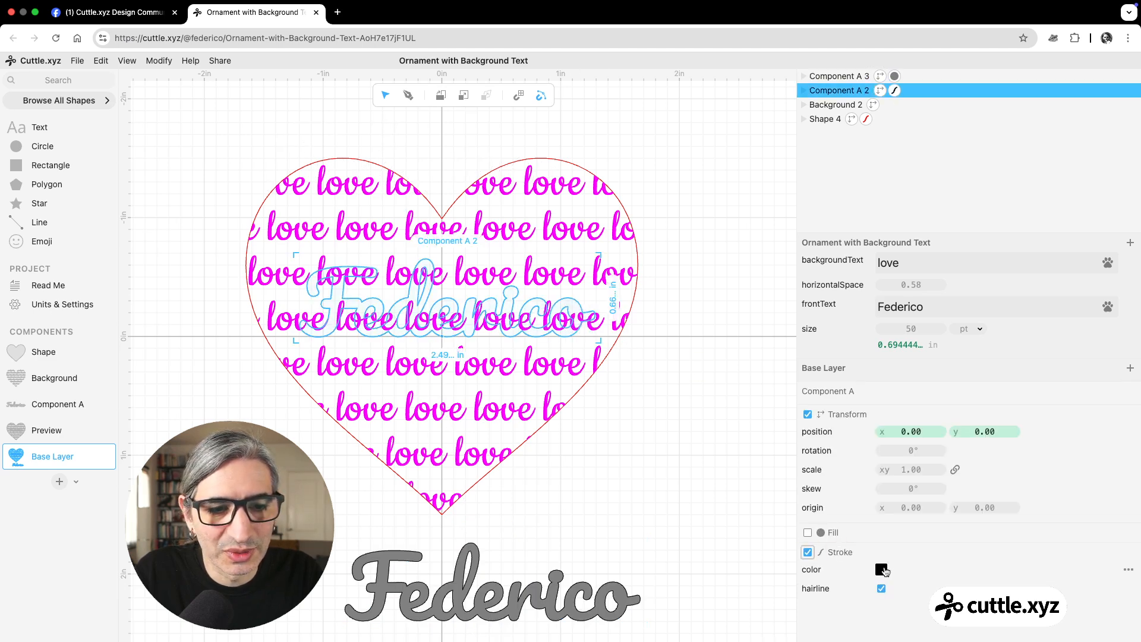
pyautogui.click(882, 569)
pyautogui.click(914, 547)
pyautogui.press('Escape')
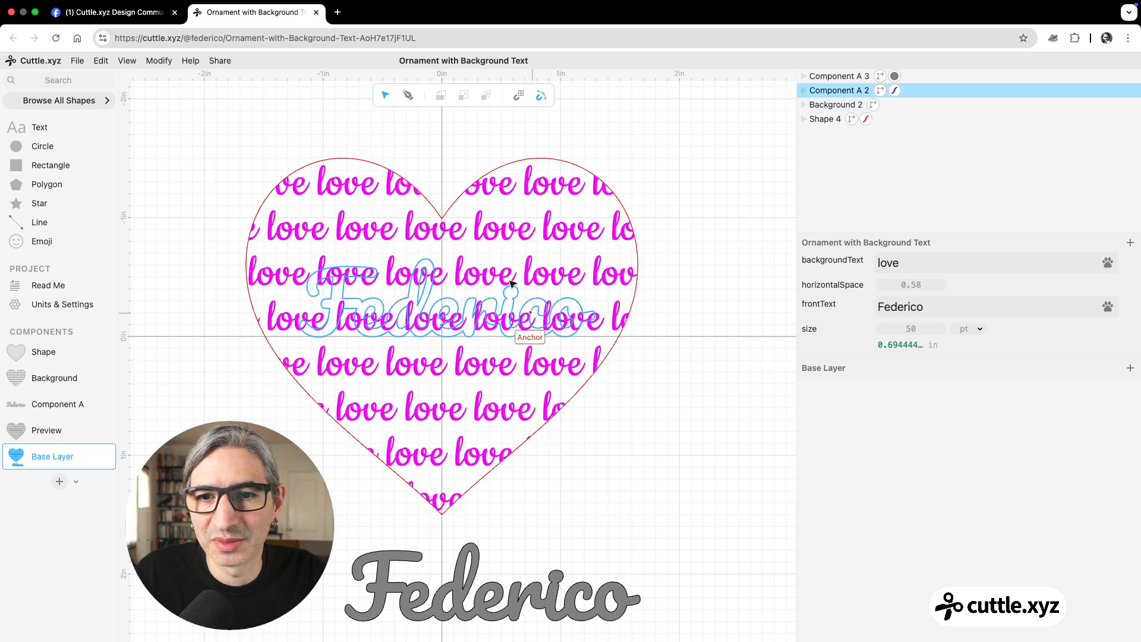
# Apply a Contract (Inset) modifier to the blue name outline and set its distance to 0.01
pyautogui.click(426, 299)
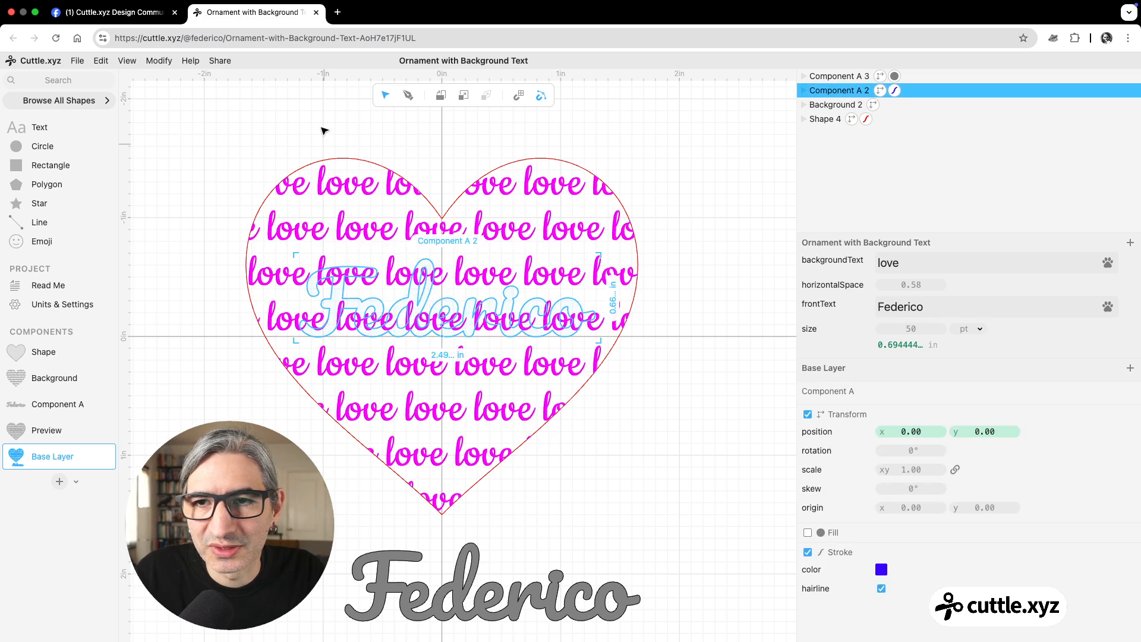
pyautogui.click(169, 59)
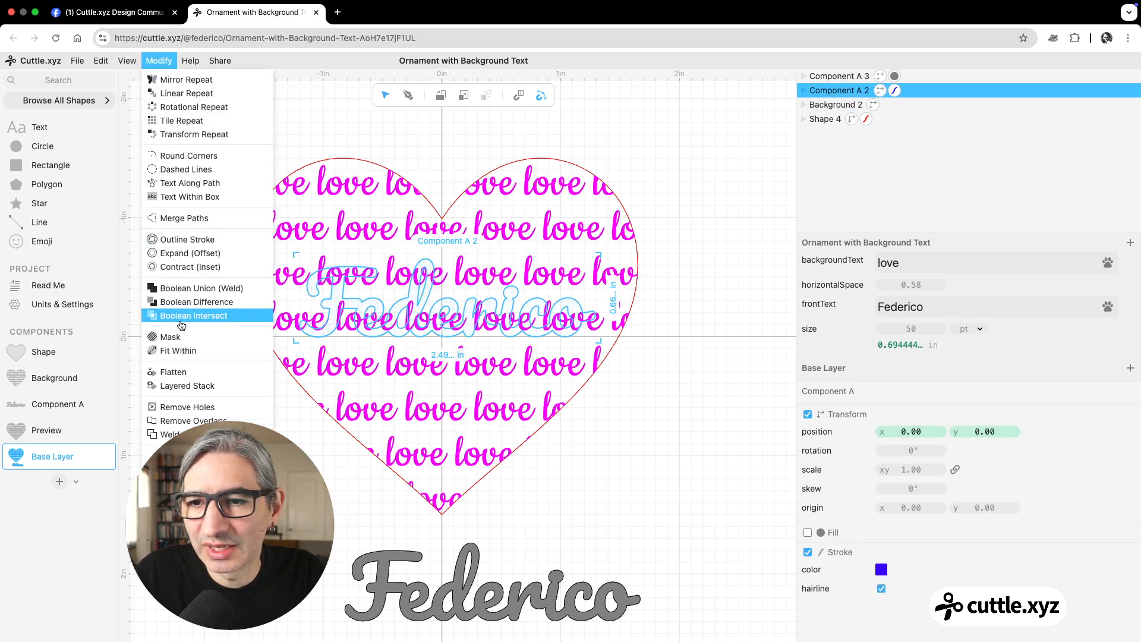
pyautogui.click(187, 266)
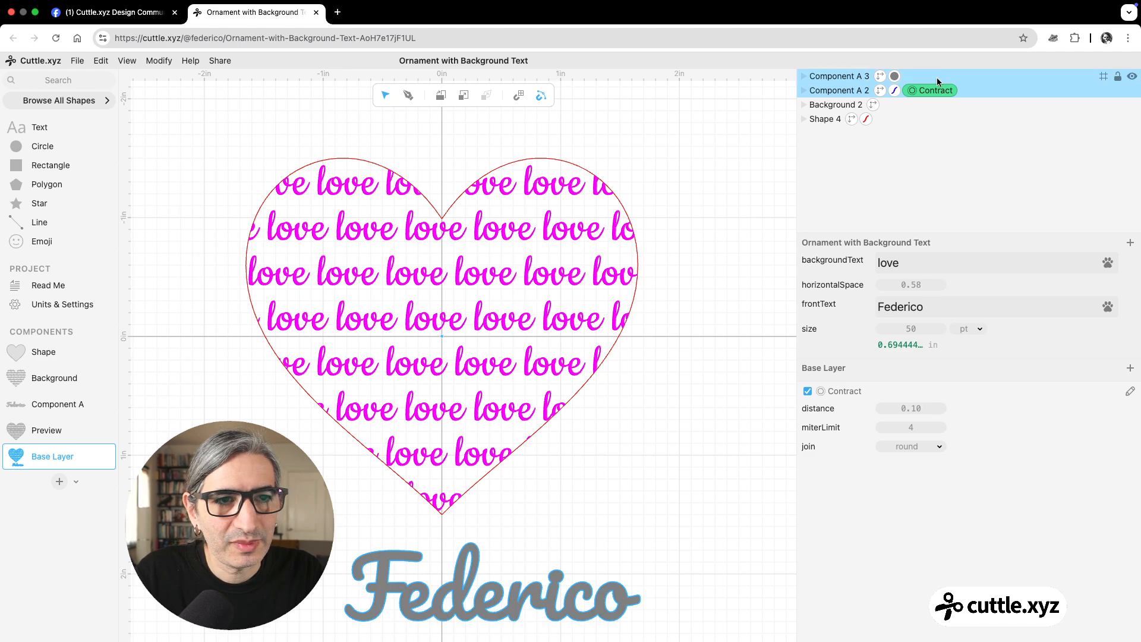
pyautogui.click(728, 149)
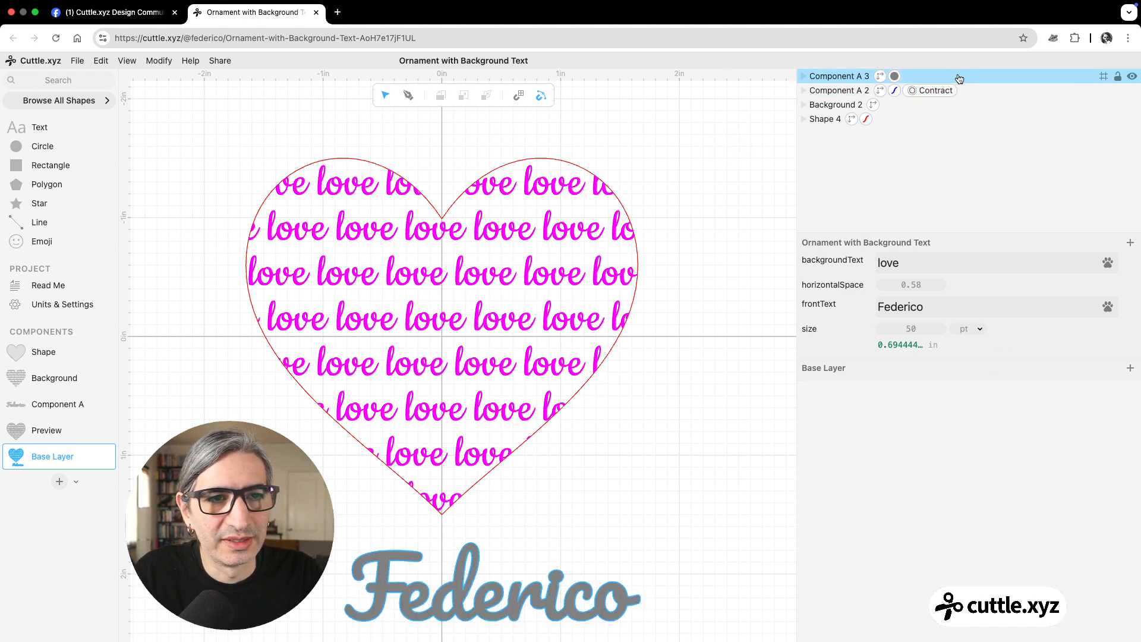
pyautogui.click(947, 91)
pyautogui.moveTo(921, 410); pyautogui.dragTo(904, 410)
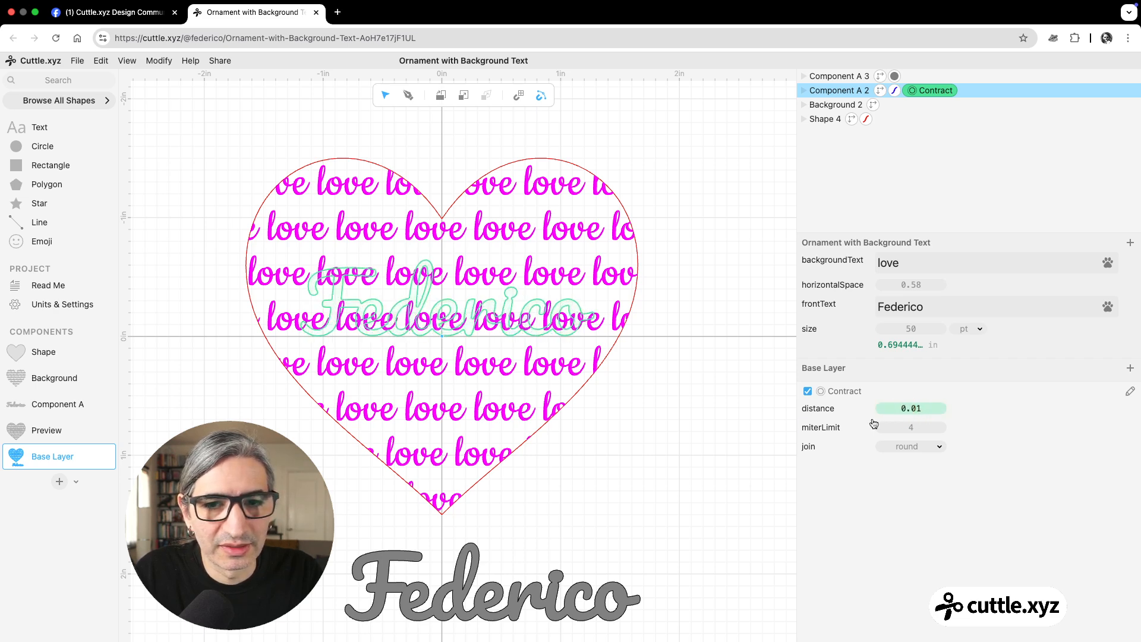
pyautogui.click(670, 410)
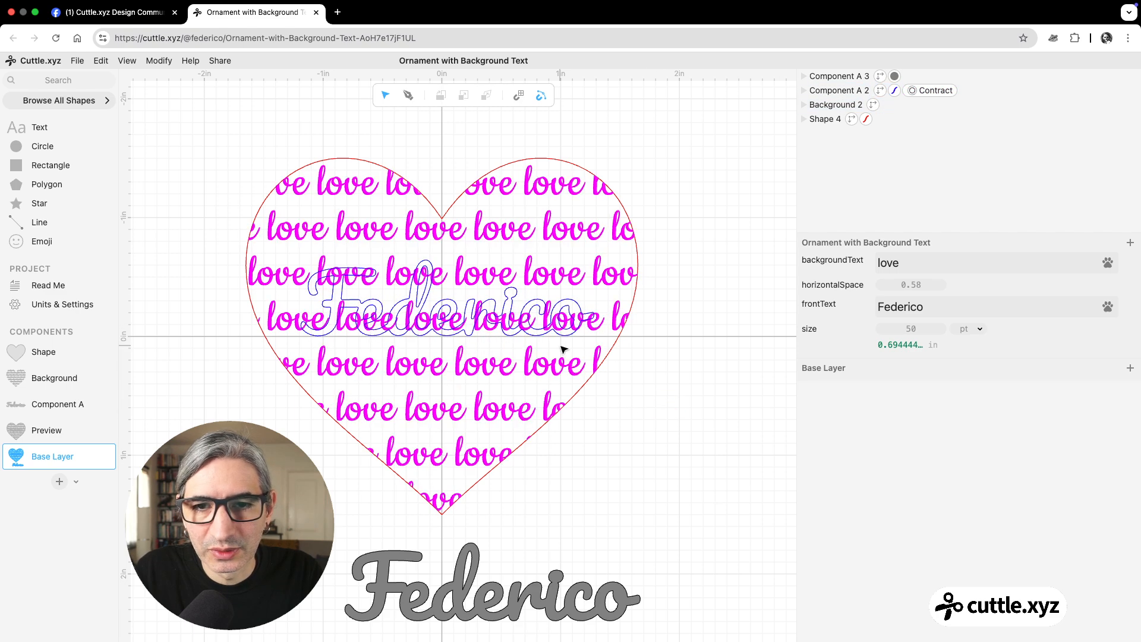
# Overlay the gray-filled name copy on the contracted outline to check the overlap, and delete the copy
pyautogui.scroll(1, 489, 603)
pyautogui.click(475, 544)
pyautogui.moveTo(475, 544); pyautogui.dragTo(425, 251)
pyautogui.click(636, 578)
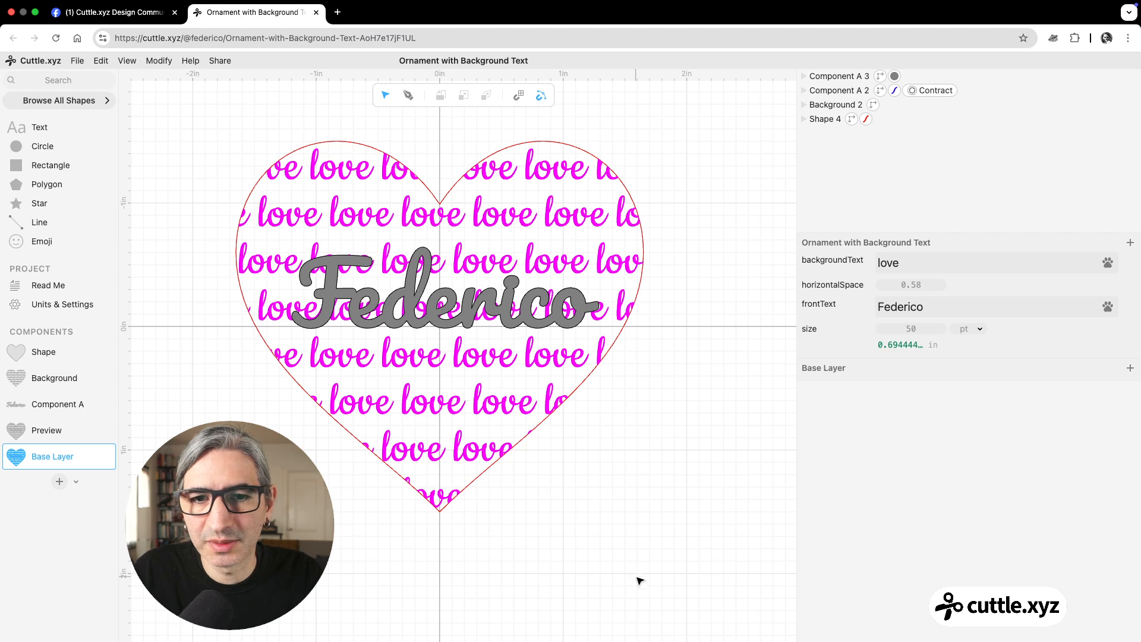
pyautogui.click(579, 297)
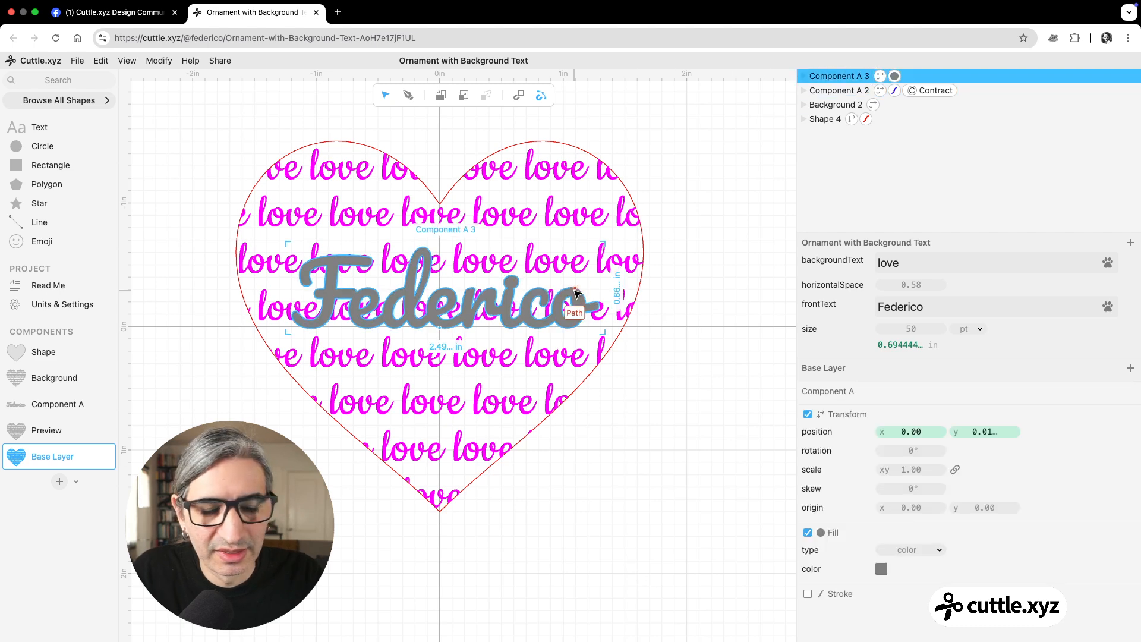
pyautogui.press('Delete')
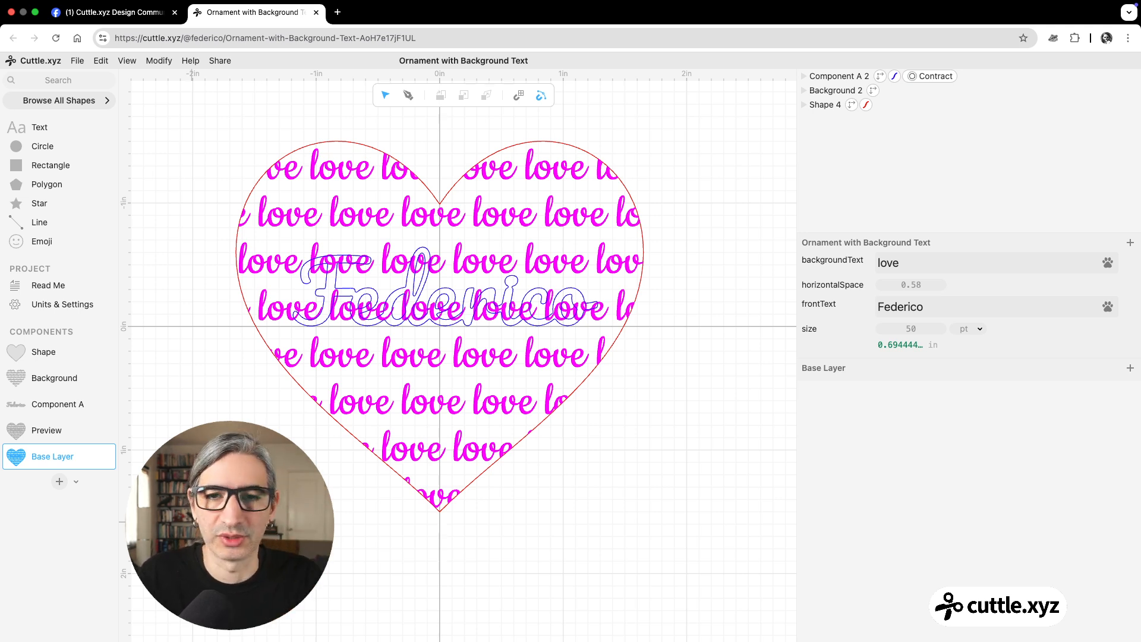
# Create a new component named Cut
pyautogui.click(59, 481)
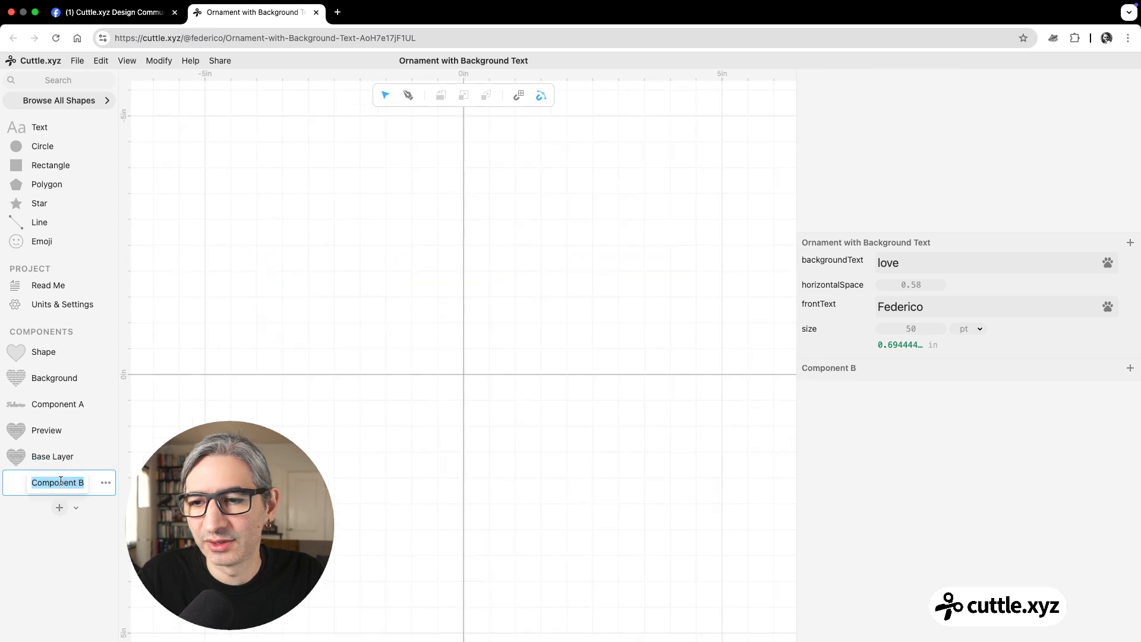
pyautogui.write('Cut')
pyautogui.click(295, 406)
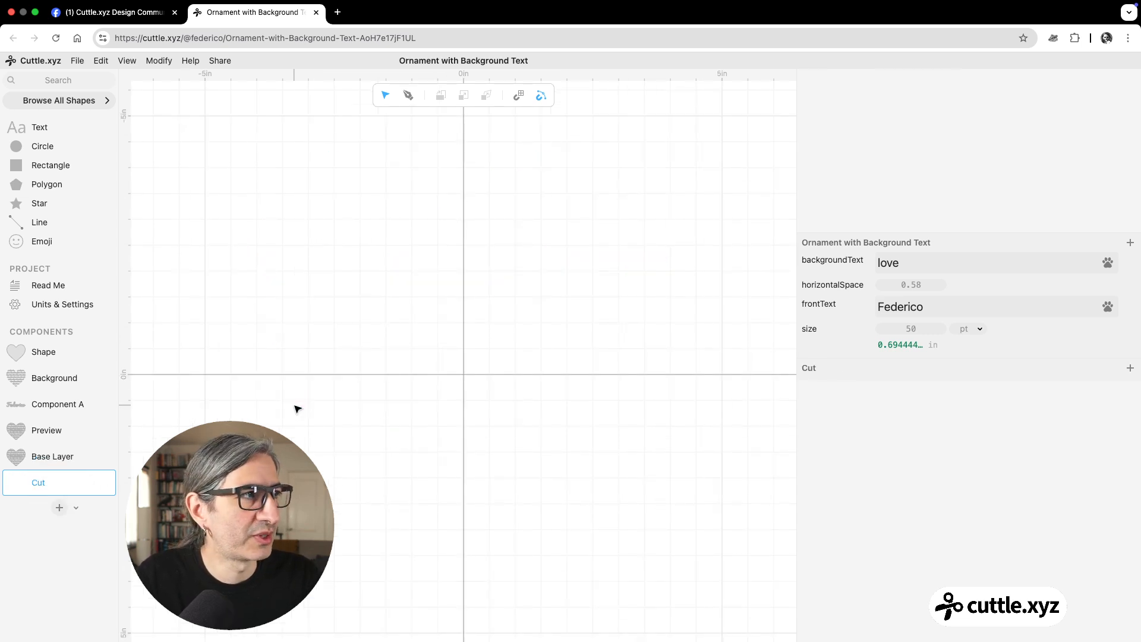
# Find the Auto Layout shape by searching for "auto" and place it at the Cut component's canvas origin
pyautogui.click(85, 80)
pyautogui.write('auto')
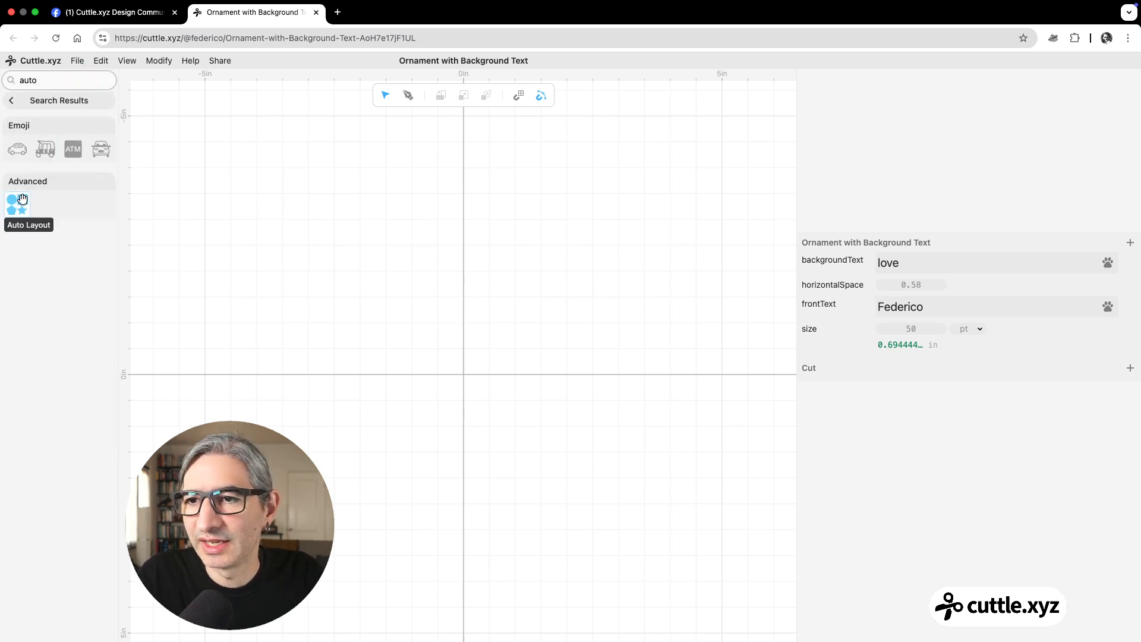
pyautogui.moveTo(17, 202); pyautogui.dragTo(464, 372)
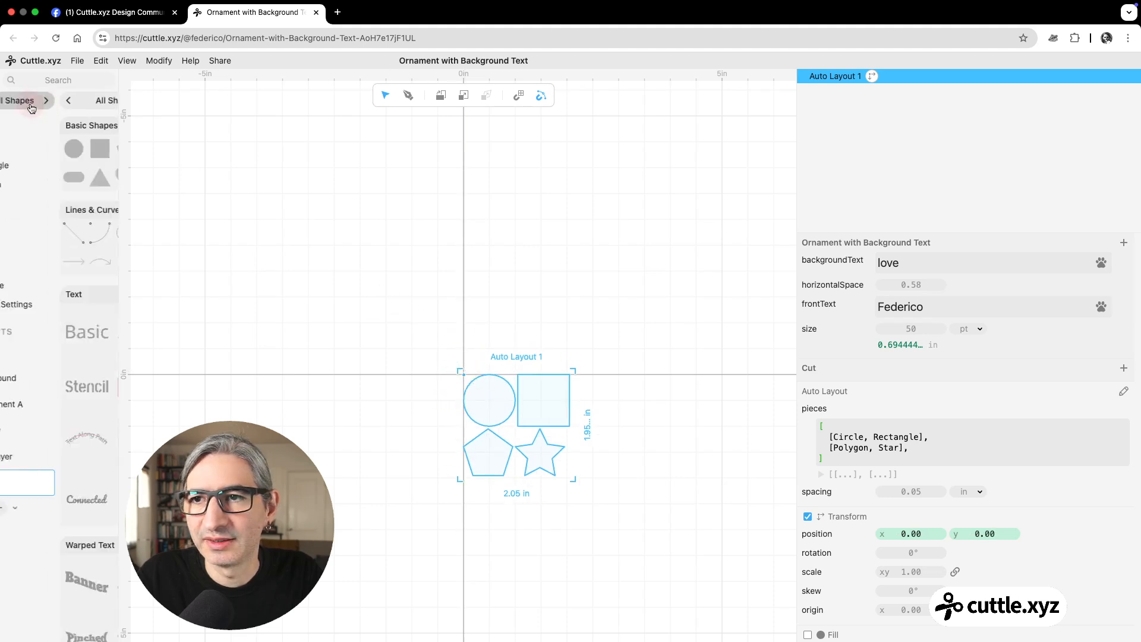
pyautogui.scroll(3, 508, 333)
pyautogui.scroll(1, 505, 336)
pyautogui.moveTo(505, 336); pyautogui.dragTo(449, 141)
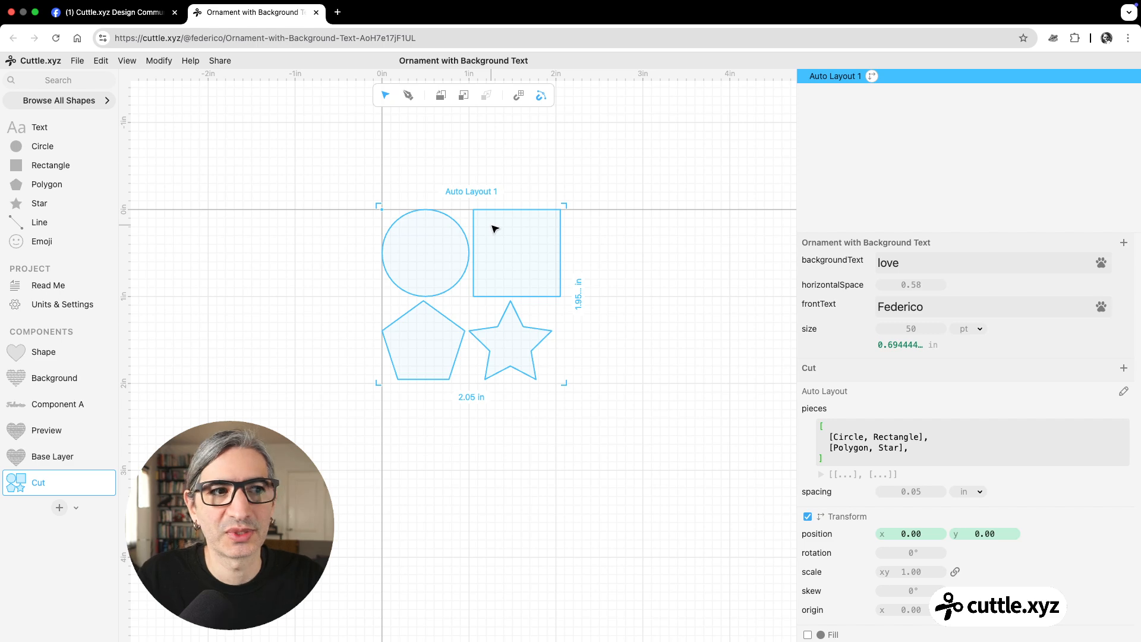
# Replace the default shapes in the Auto Layout pieces list with BaseLayer
pyautogui.moveTo(912, 451); pyautogui.dragTo(827, 435)
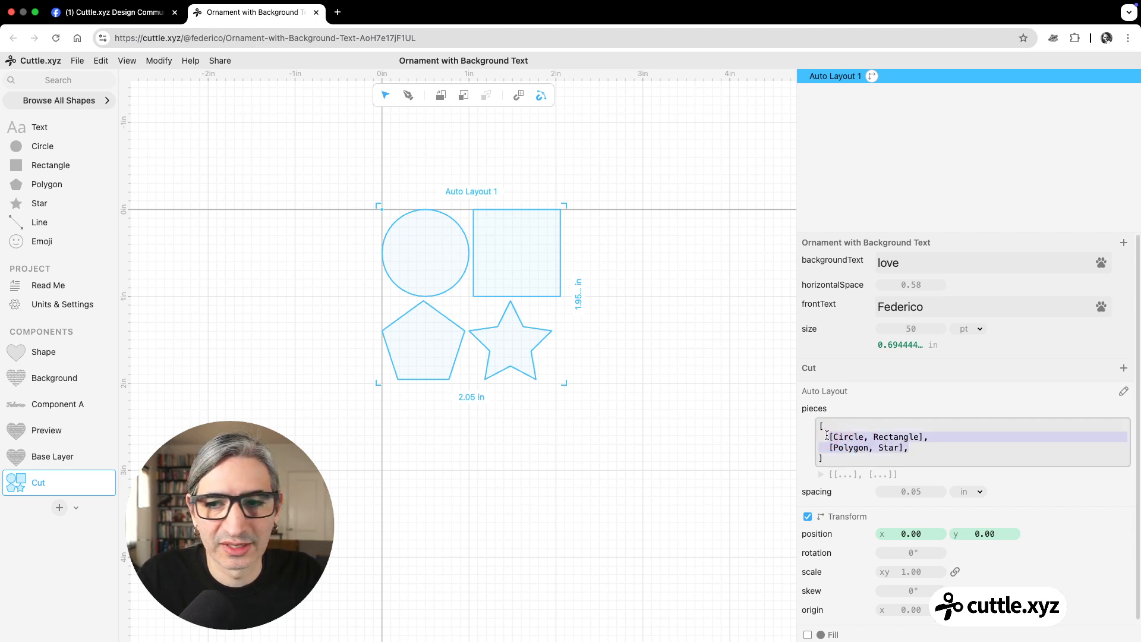
pyautogui.write('b')
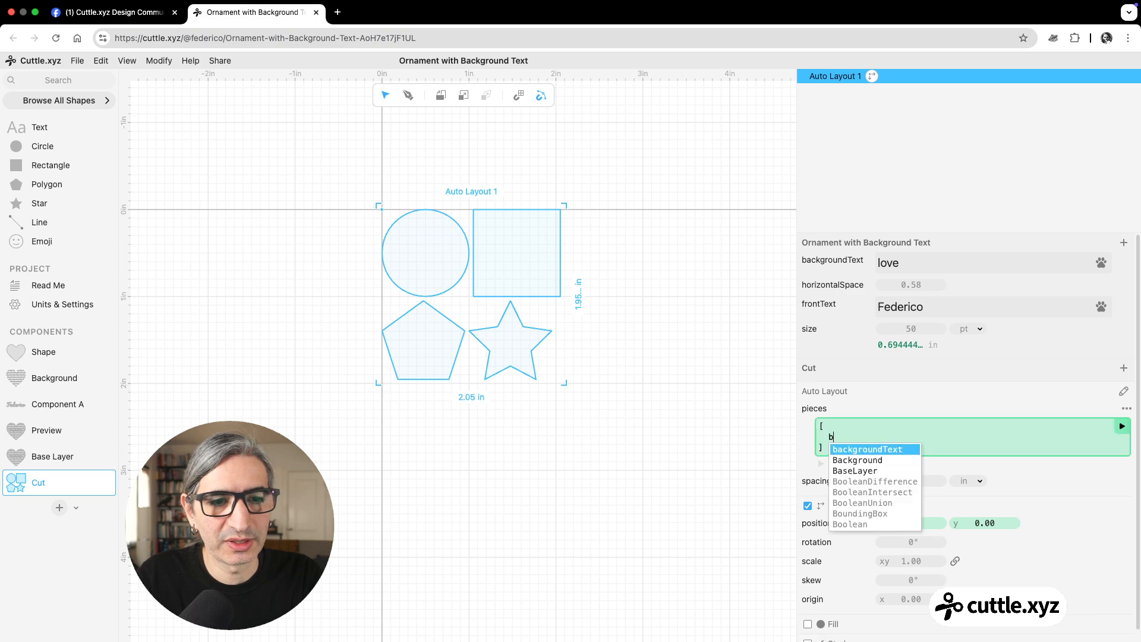
pyautogui.write('a')
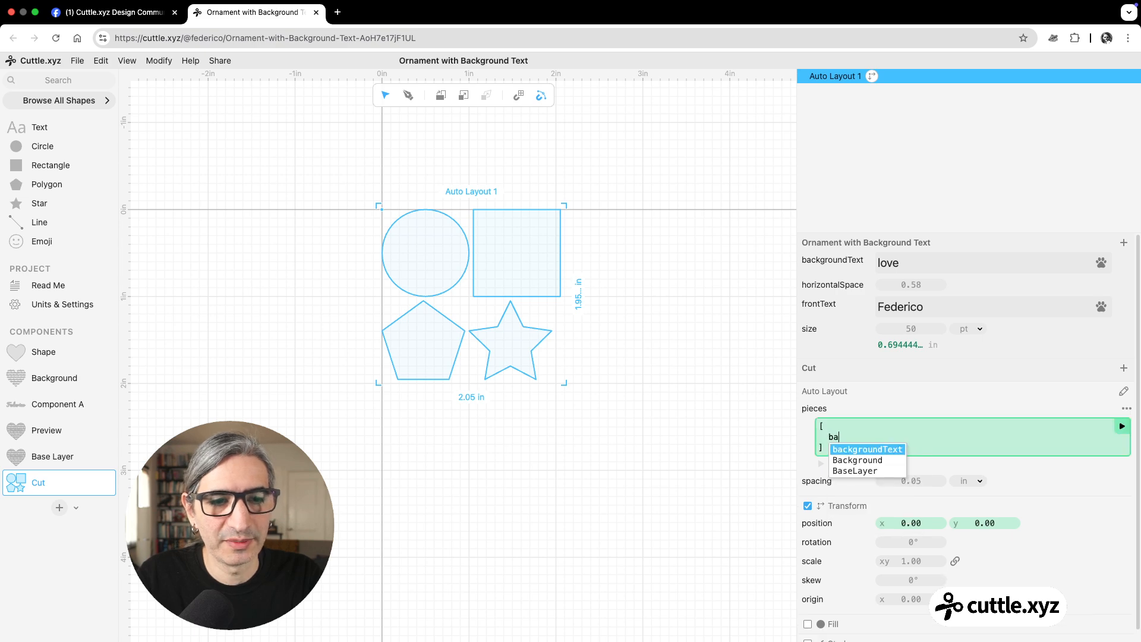
pyautogui.click(850, 470)
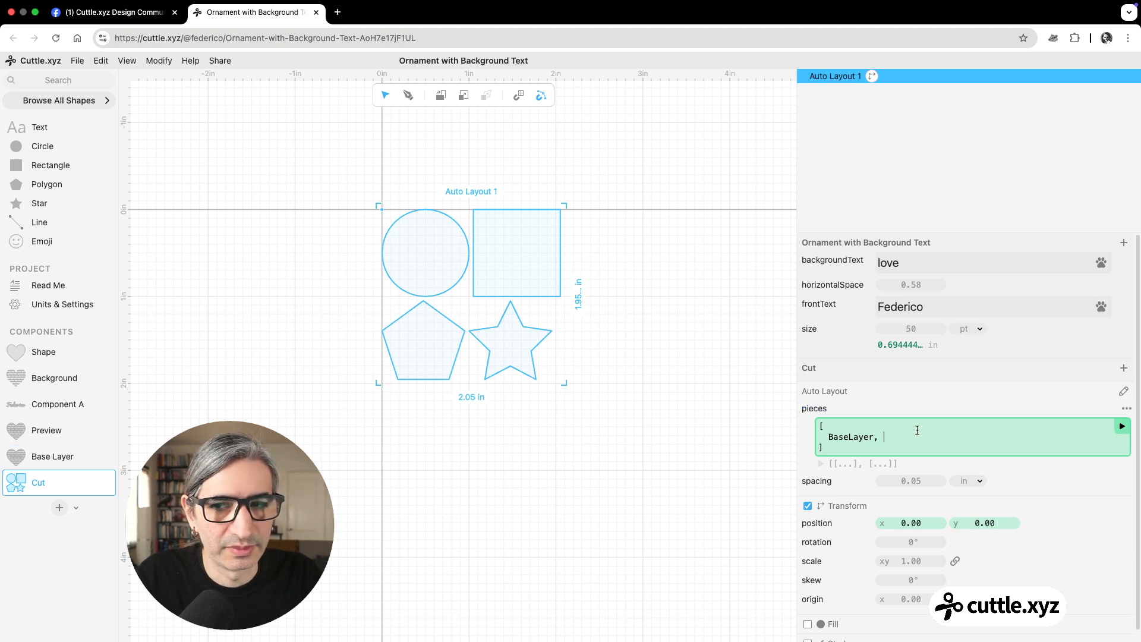
# Rename Component A as Front Text
pyautogui.click(48, 403)
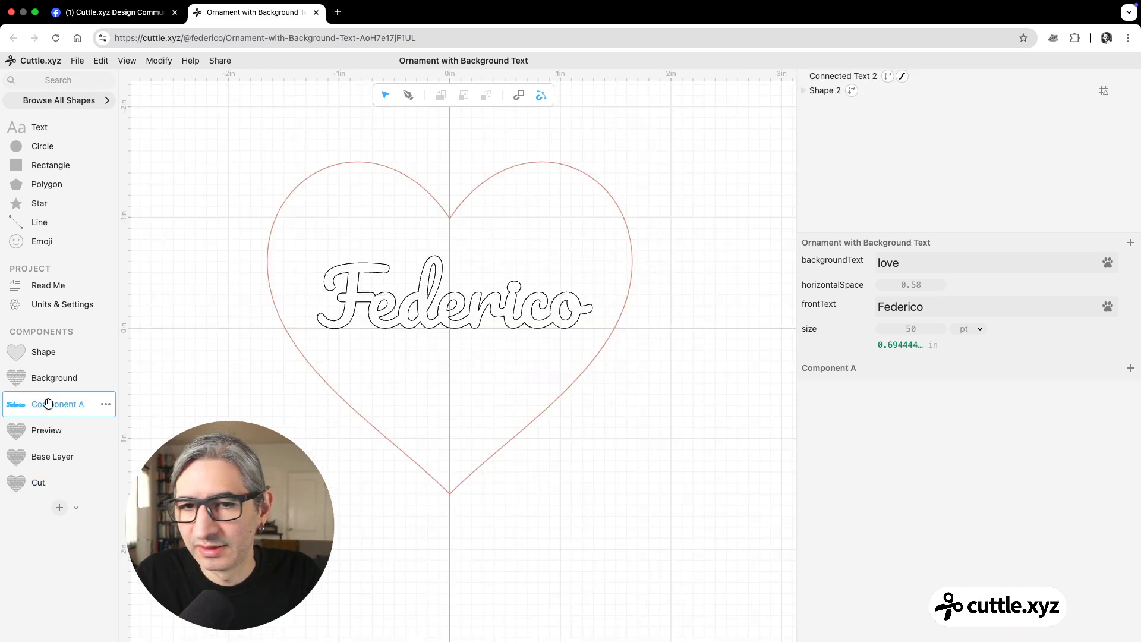
pyautogui.doubleClick(49, 404)
pyautogui.write('N')
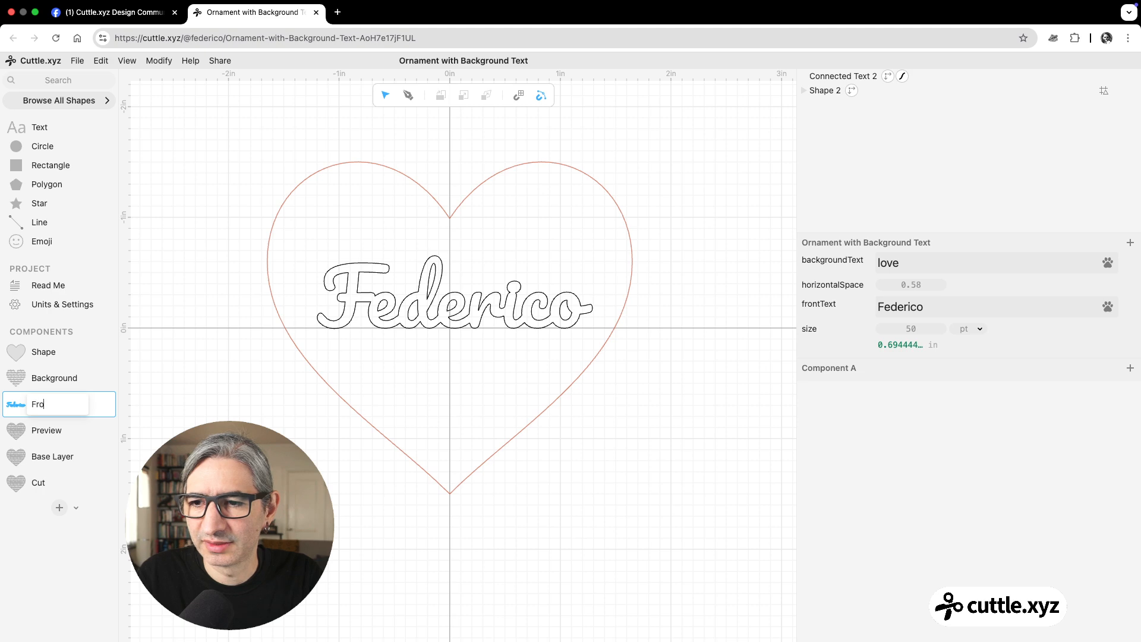
pyautogui.press('Return')
# Add FrontText after BaseLayer in the Auto Layout pieces list of the Cut component
pyautogui.click(49, 484)
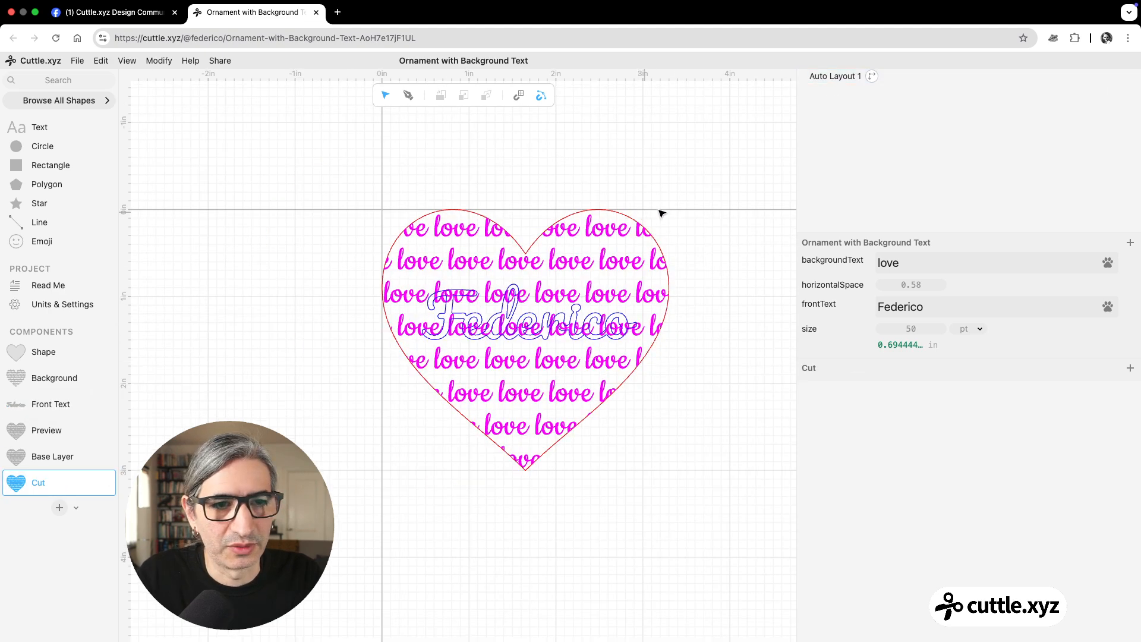
pyautogui.click(811, 76)
pyautogui.click(894, 439)
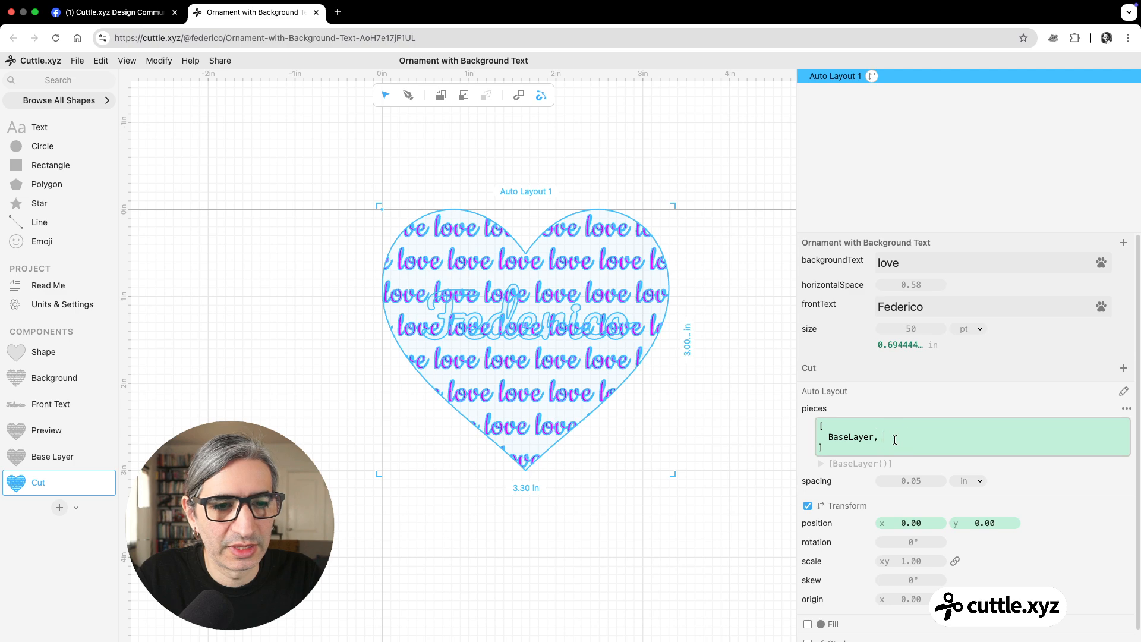
pyautogui.write('fron')
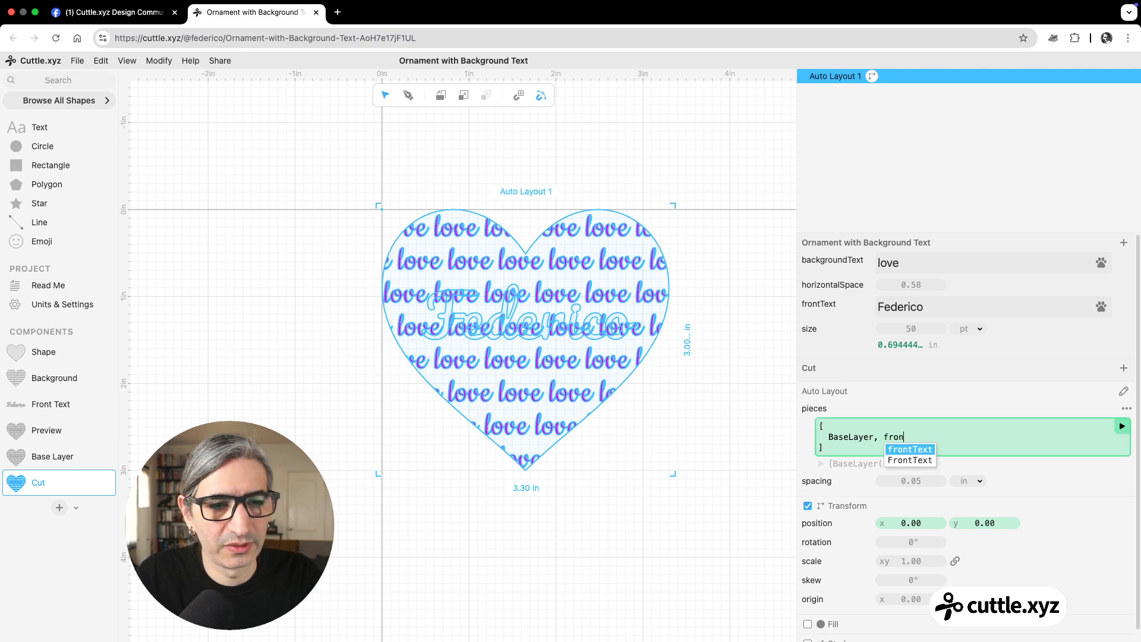
pyautogui.click(920, 460)
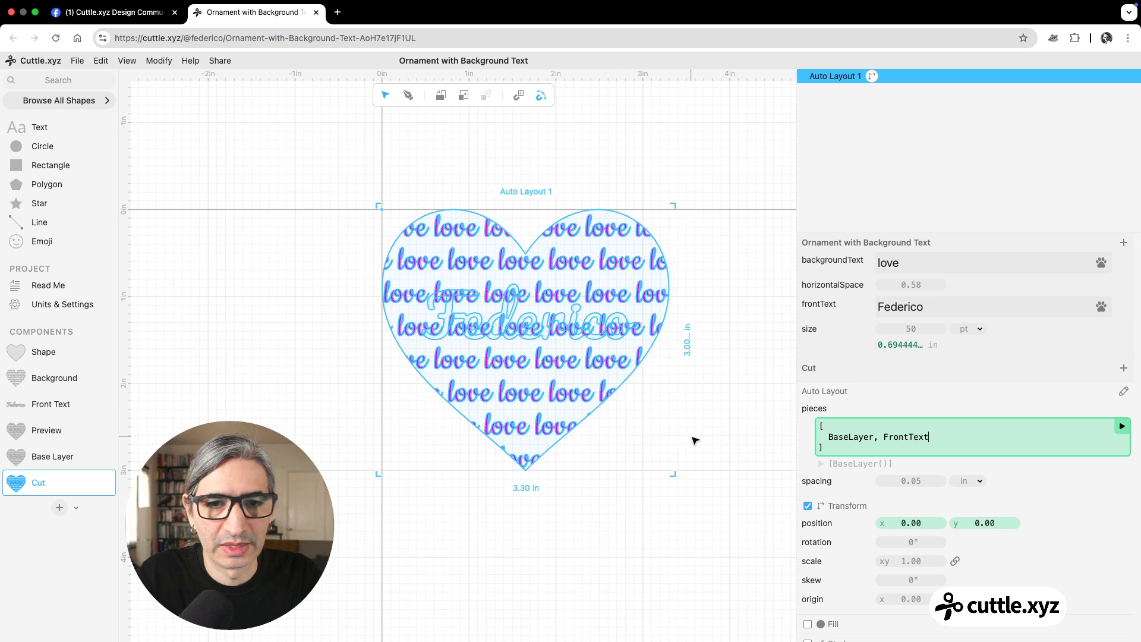
pyautogui.click(747, 439)
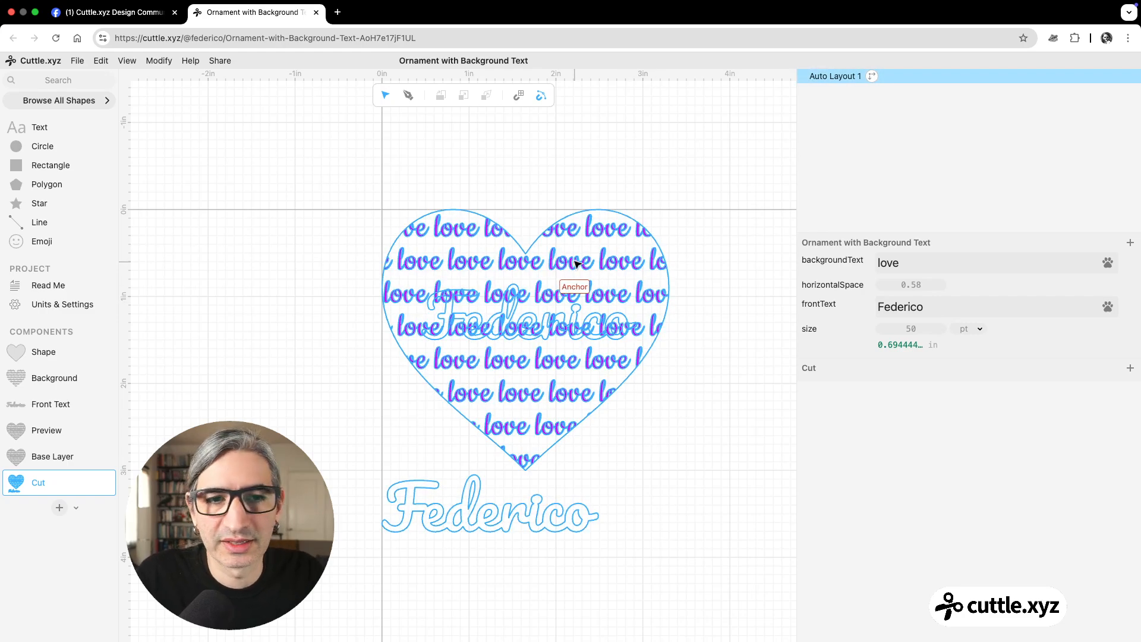
# Examine the Cut layout and compare it with the name's text, transform and stroke settings in the Front Text component
pyautogui.scroll(1, 576, 265)
pyautogui.moveTo(609, 180); pyautogui.dragTo(564, 146)
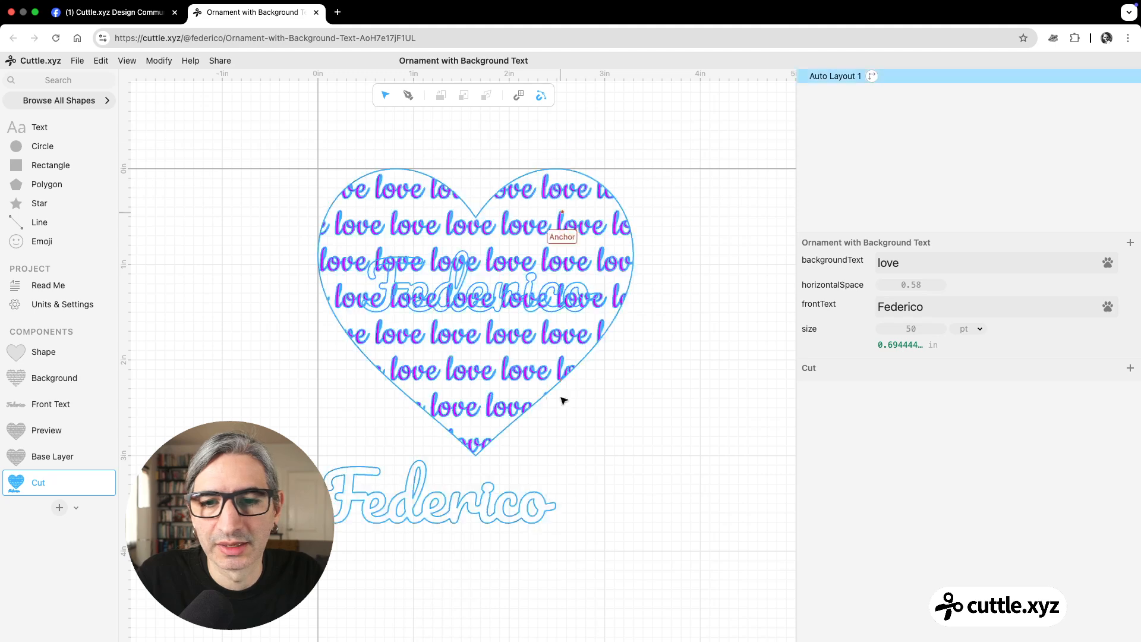
pyautogui.click(34, 401)
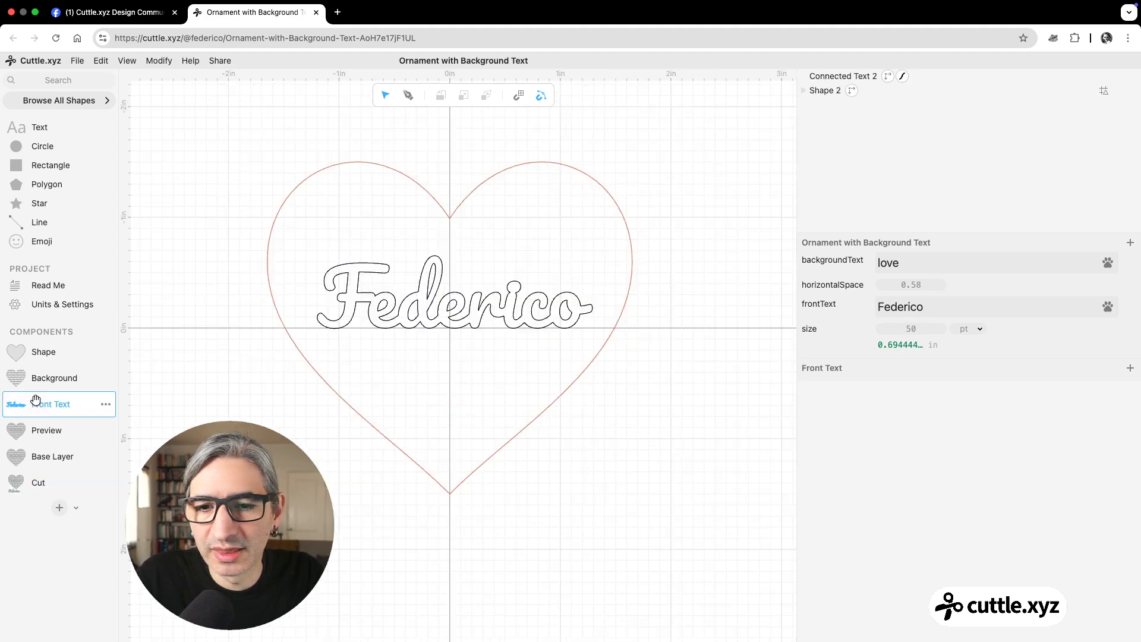
pyautogui.click(342, 265)
pyautogui.scroll(-4, 805, 516)
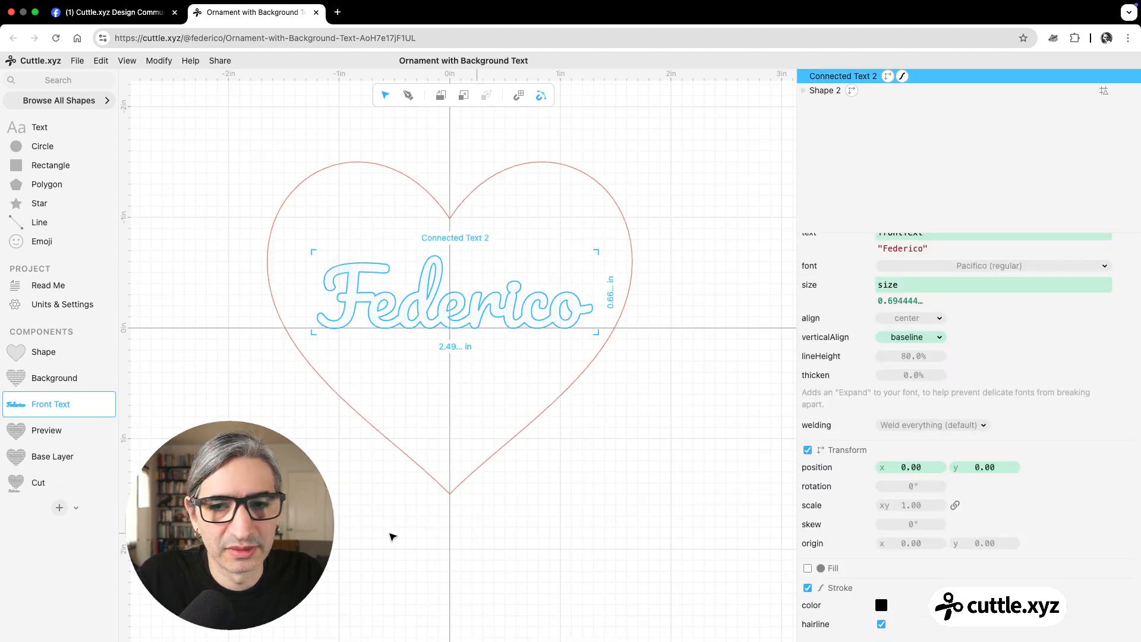
pyautogui.click(58, 483)
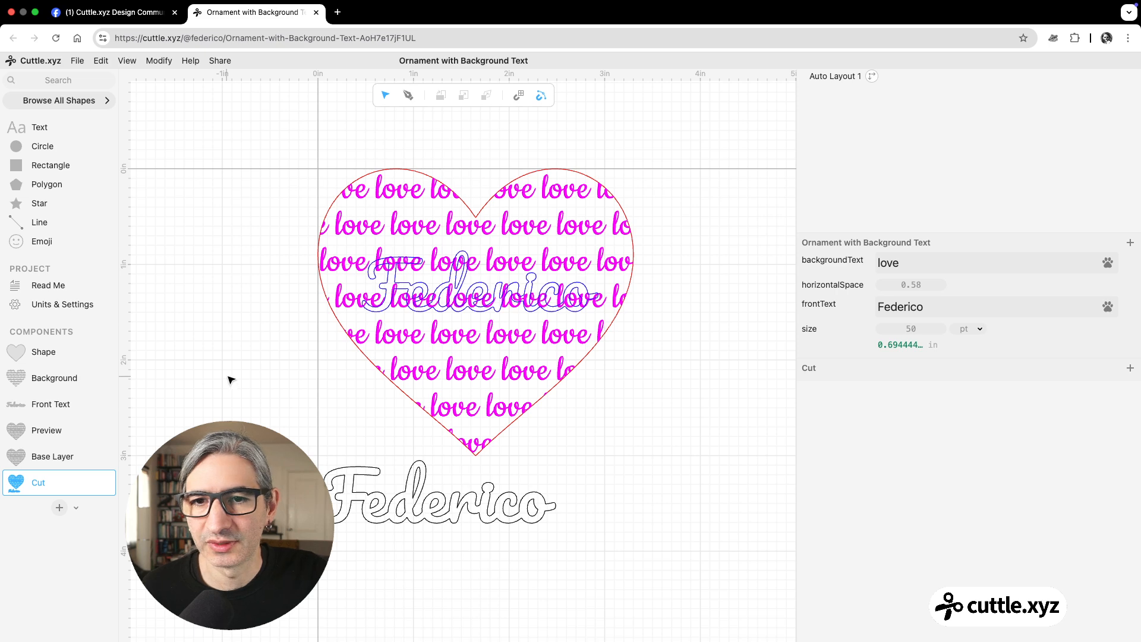
pyautogui.scroll(1, 234, 365)
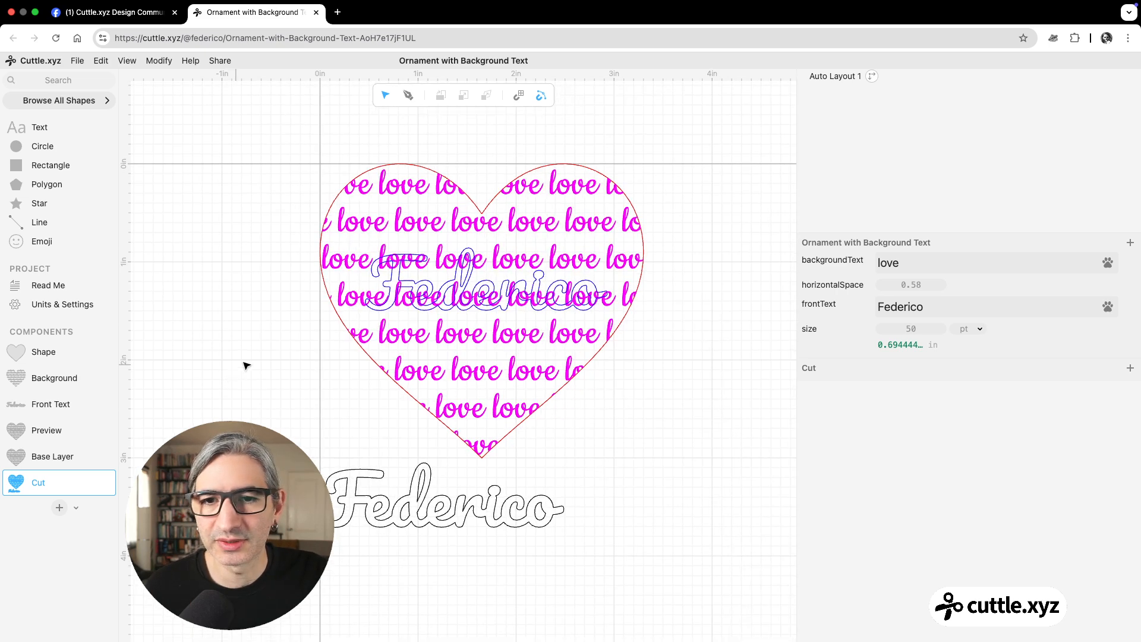
pyautogui.moveTo(265, 362); pyautogui.dragTo(243, 386)
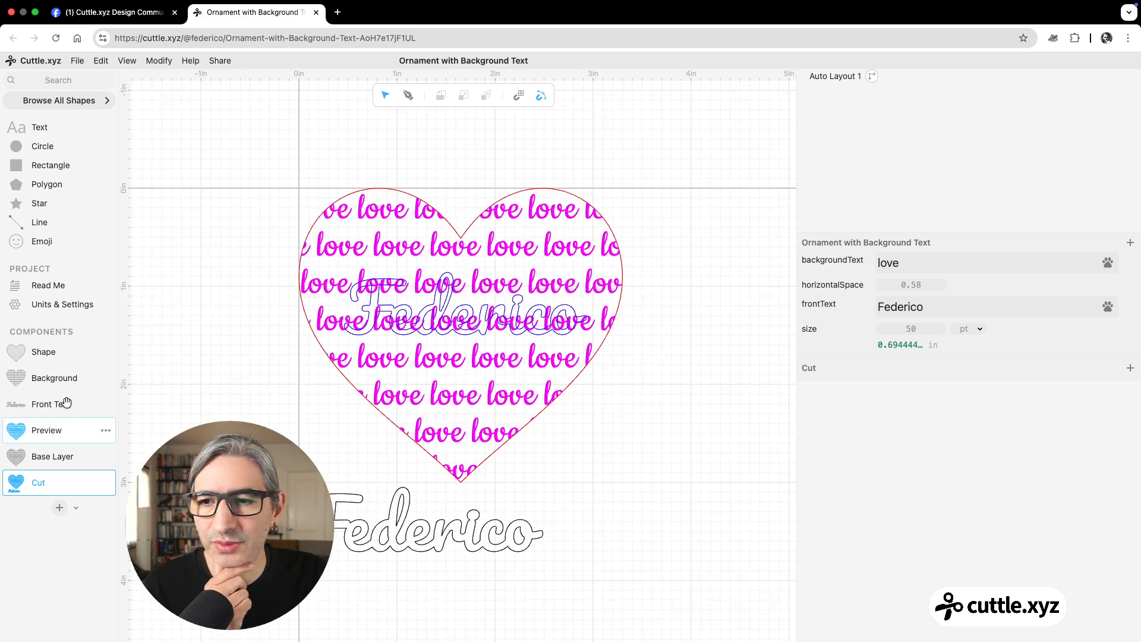
# Set the rotation of the repeated Connected Text in the Background component to -18°
pyautogui.click(54, 378)
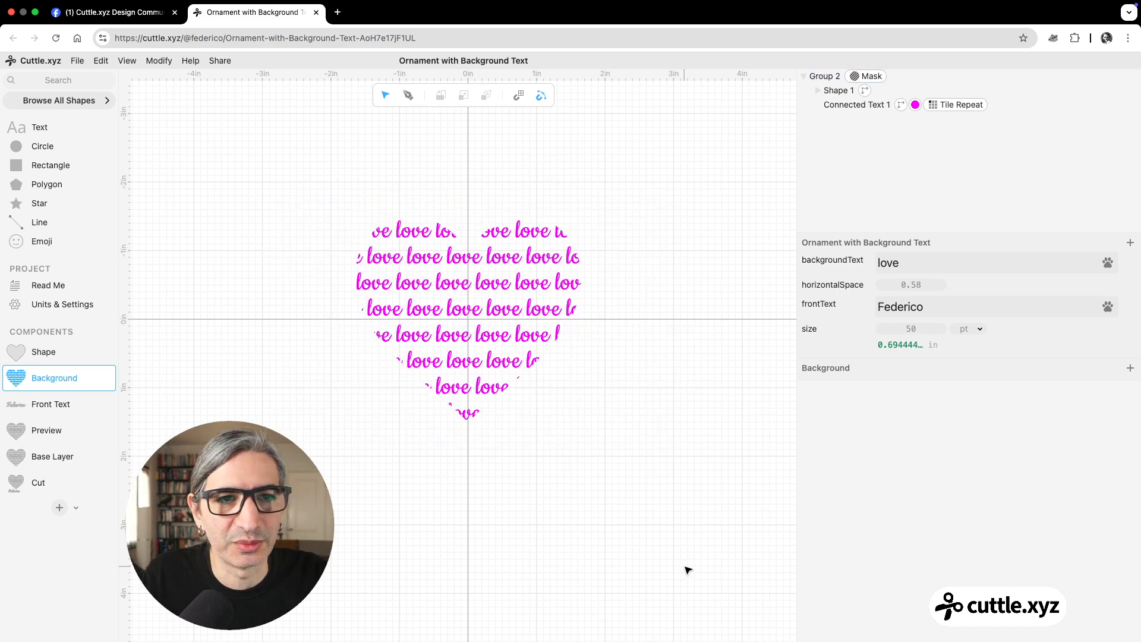
pyautogui.click(869, 104)
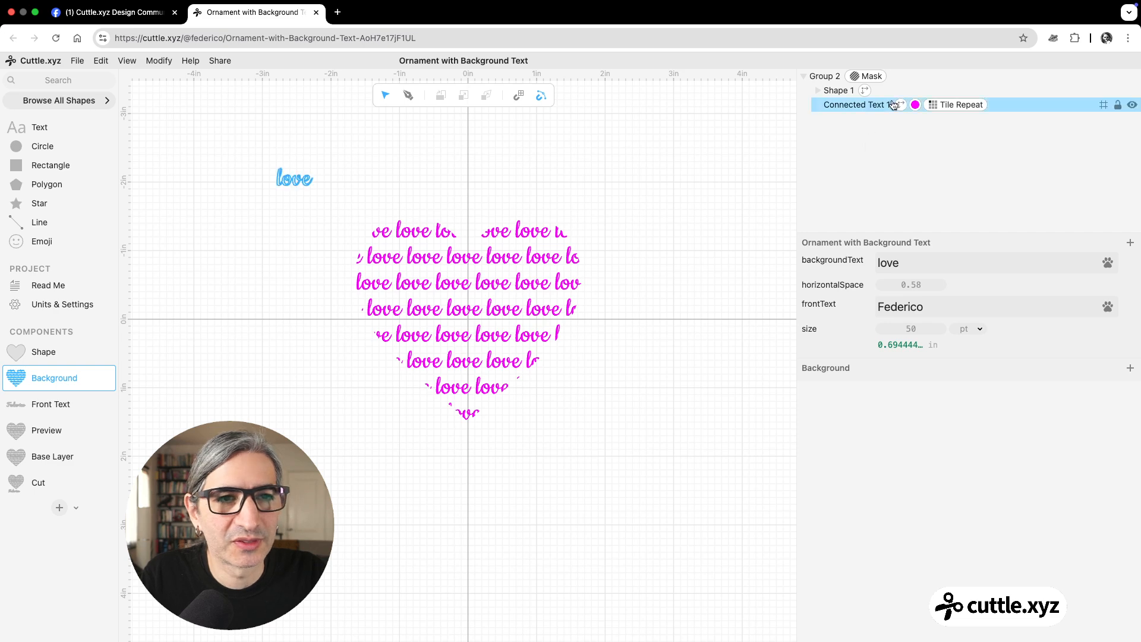
pyautogui.click(861, 110)
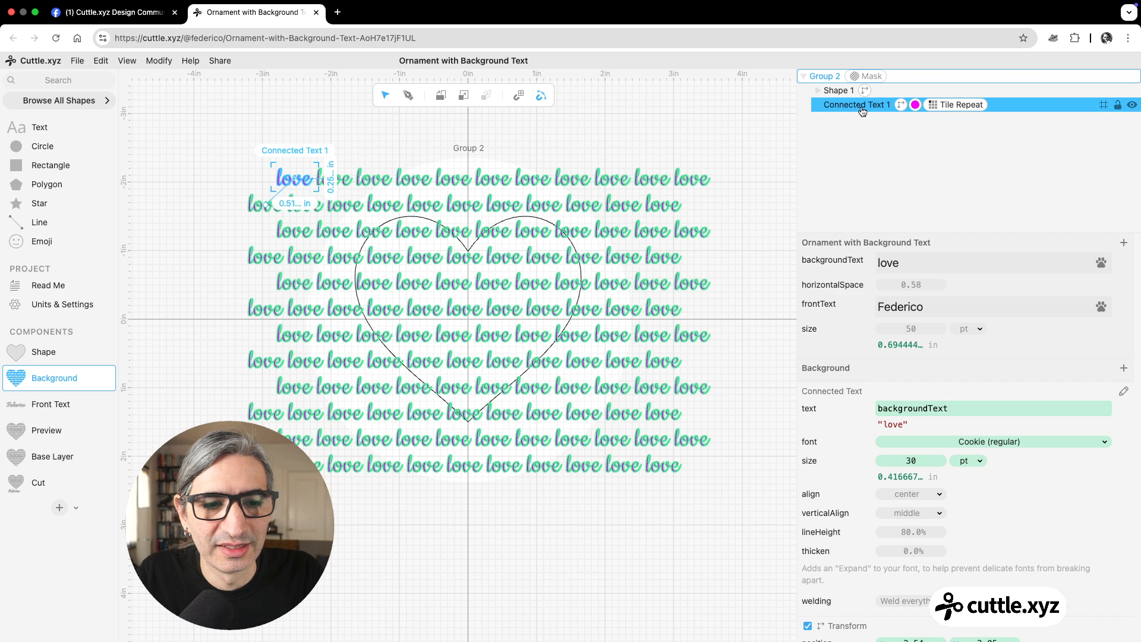
pyautogui.scroll(-5, 966, 535)
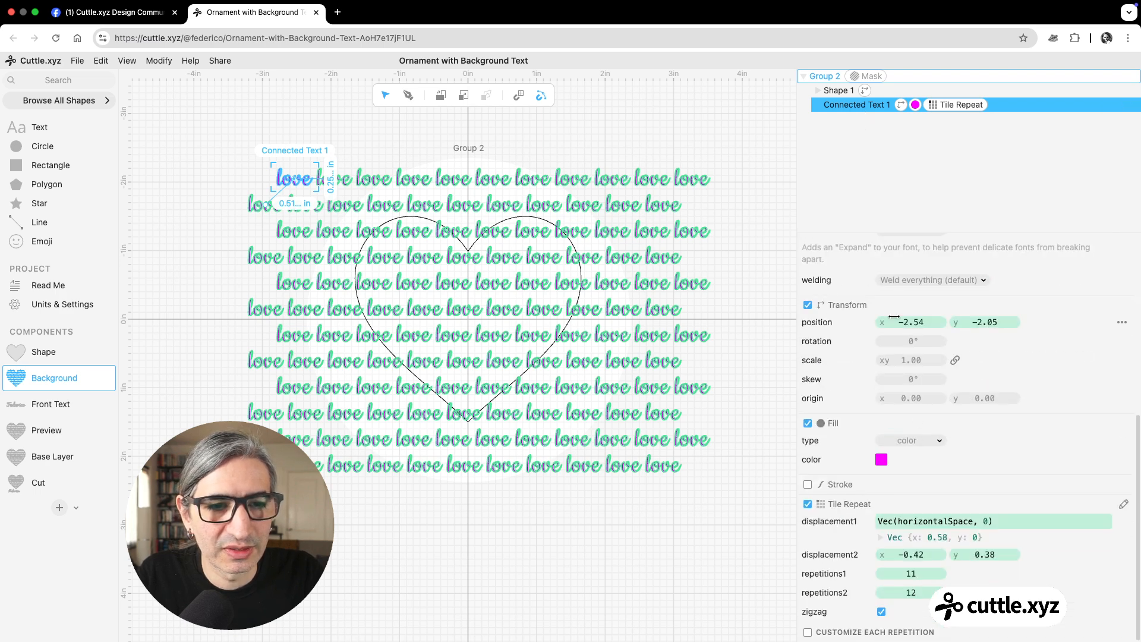
pyautogui.moveTo(914, 342); pyautogui.dragTo(883, 348)
pyautogui.click(643, 589)
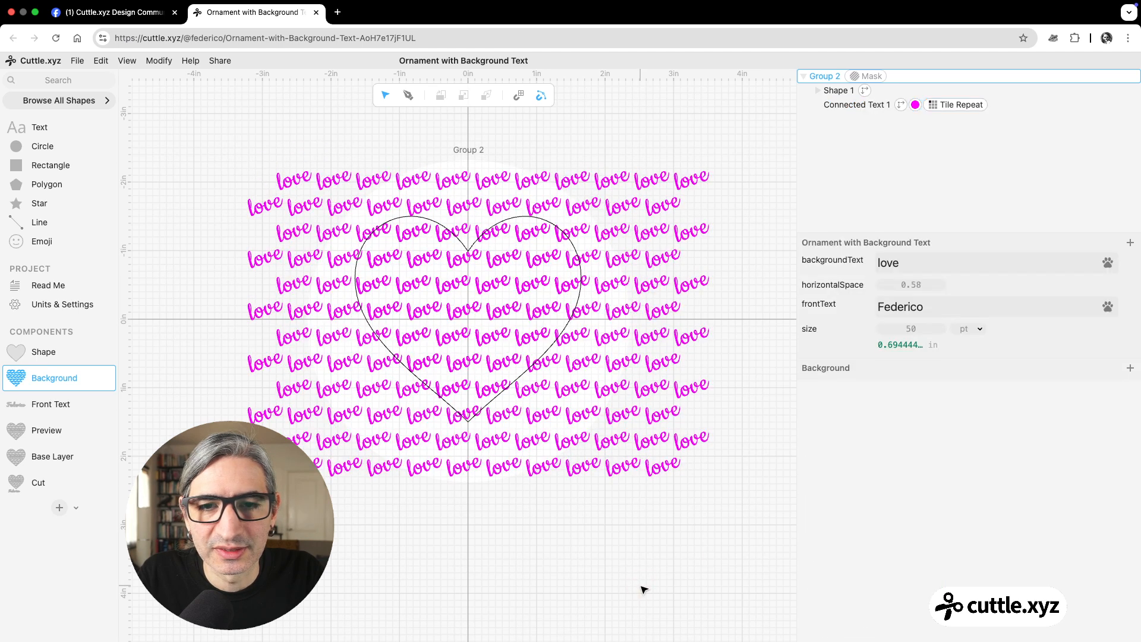
pyautogui.click(662, 577)
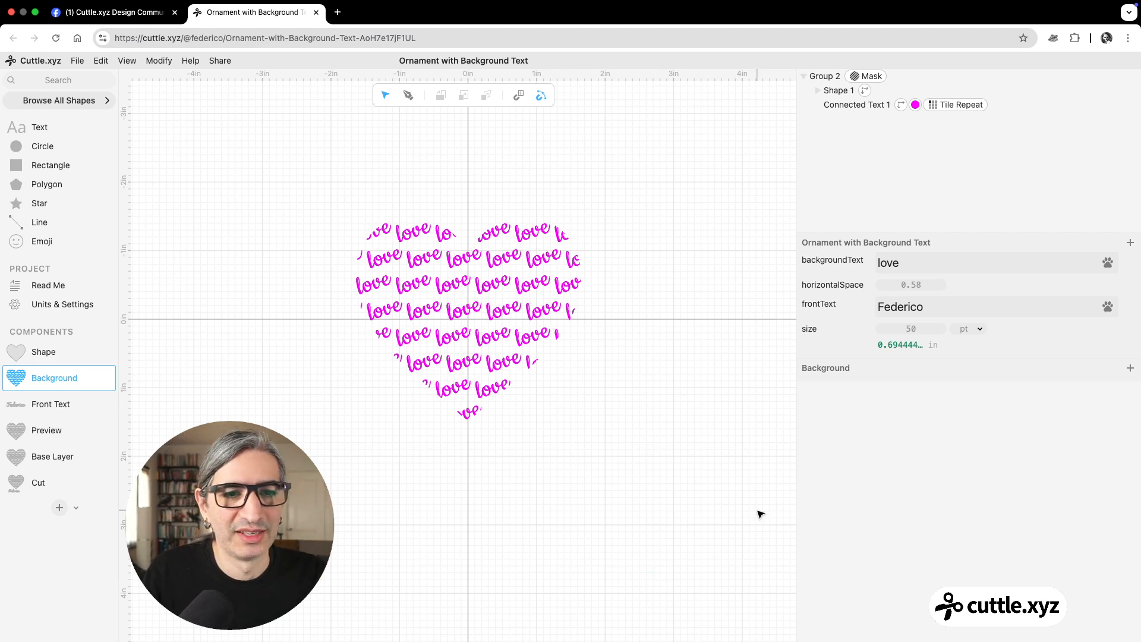
# Extract the background Connected Text's rotation as a parameter and move it to the project-level parameters
pyautogui.click(932, 105)
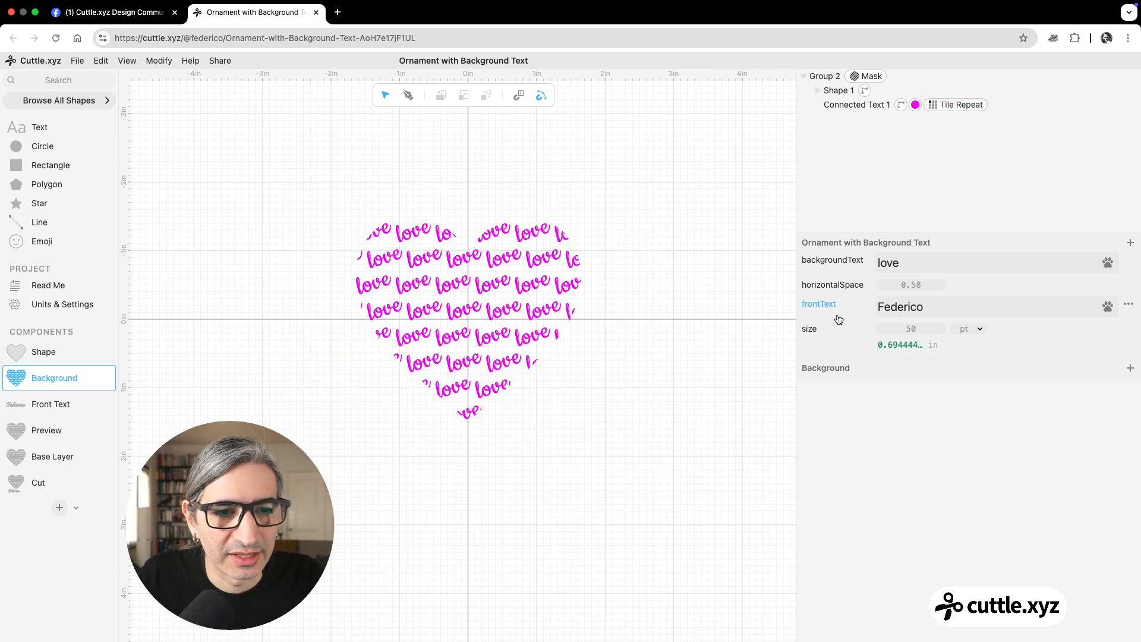
pyautogui.click(902, 107)
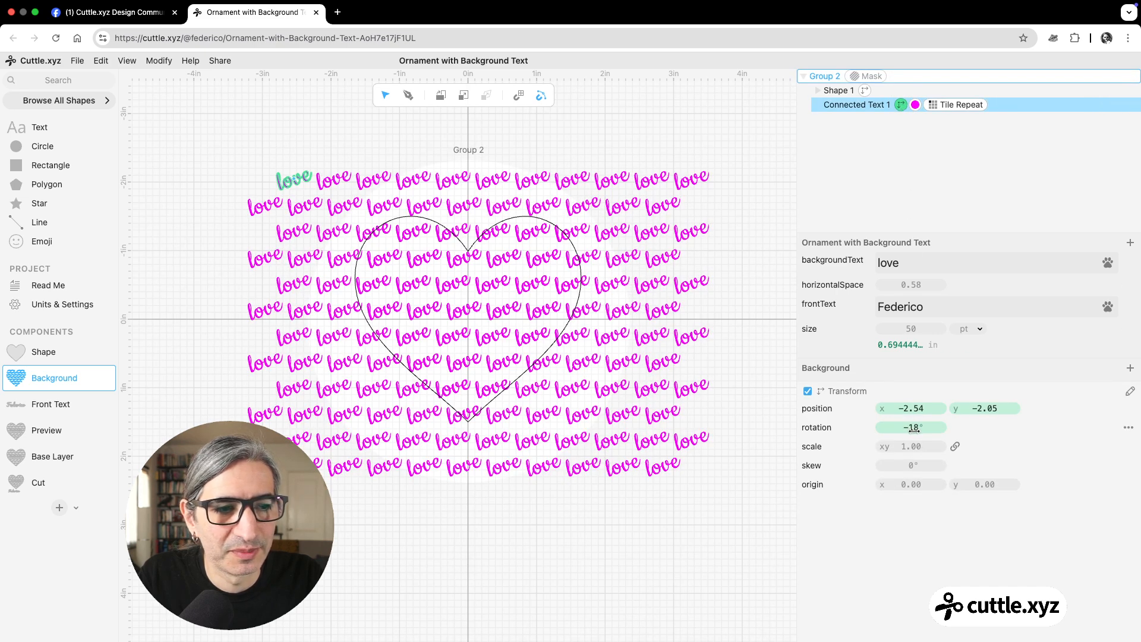
pyautogui.click(1128, 428)
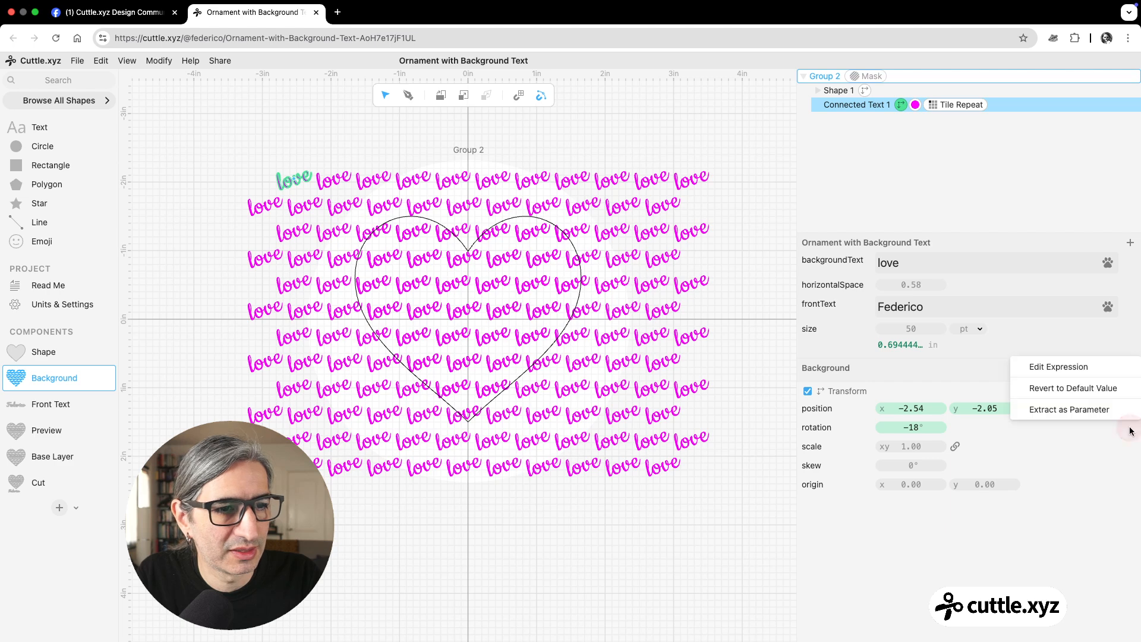
pyautogui.click(1104, 410)
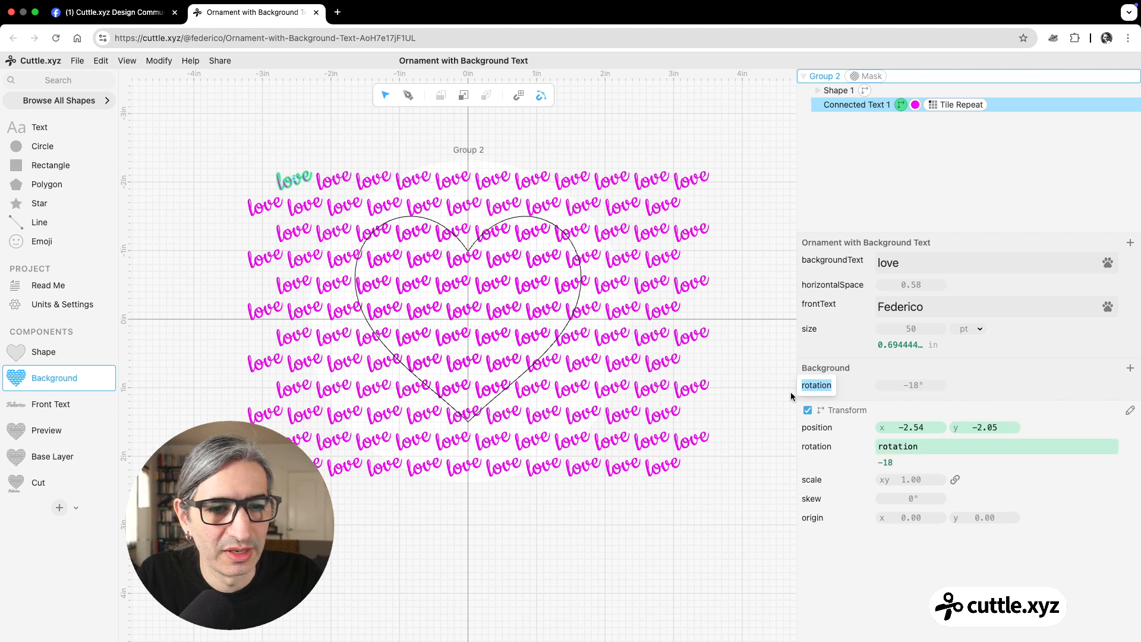
pyautogui.click(1128, 385)
pyautogui.click(1093, 353)
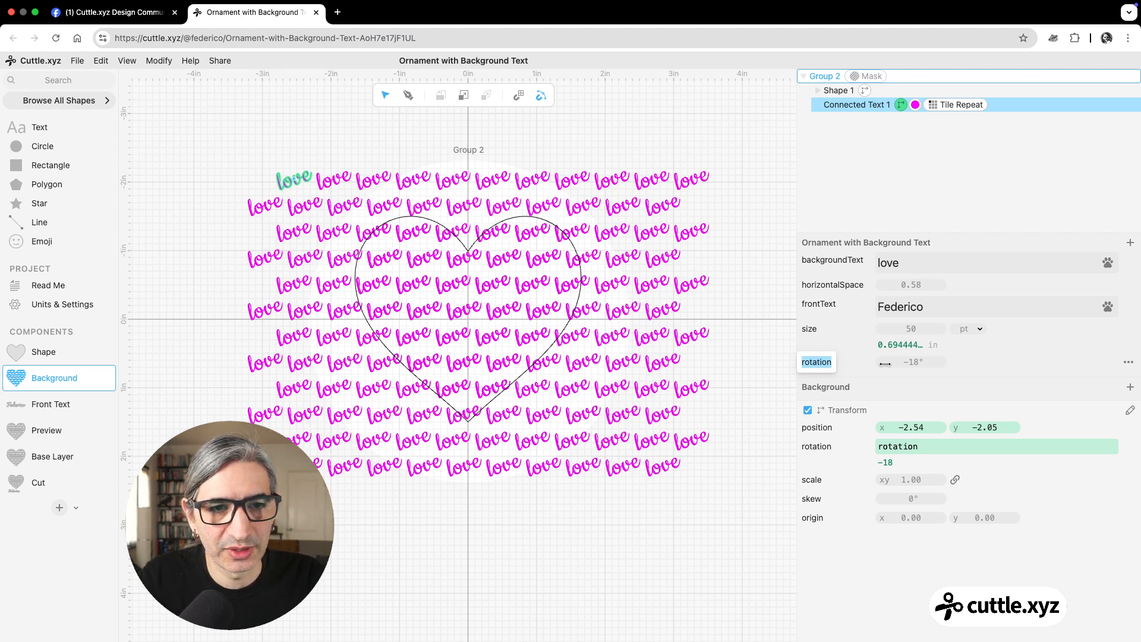
# Name the extracted rotation parameter backgroundTextAngle
pyautogui.write('ba')
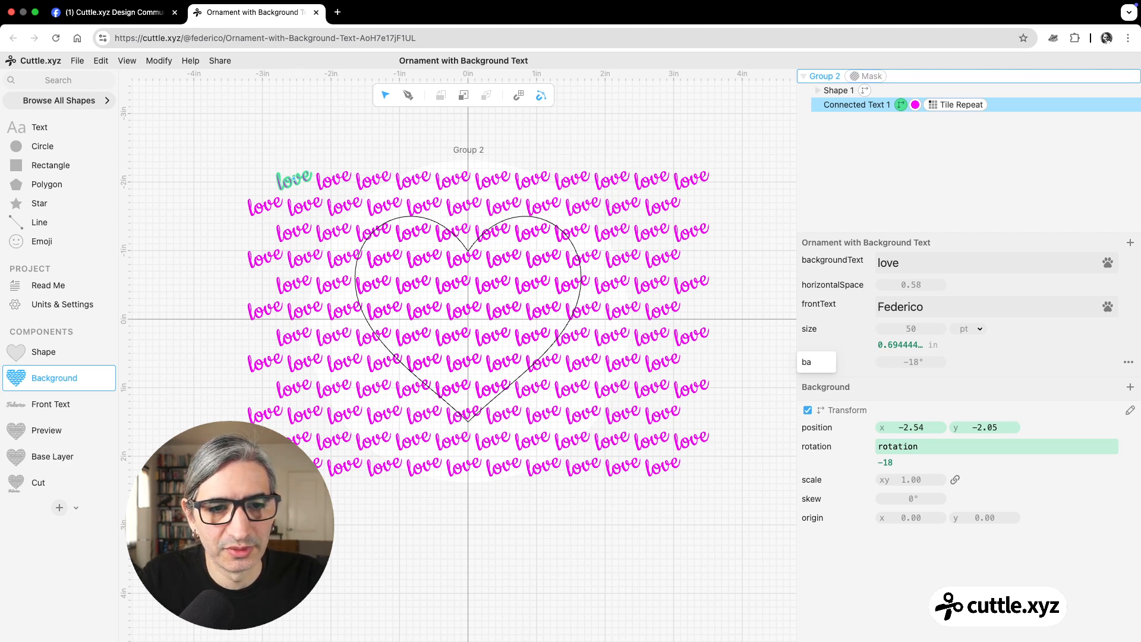
pyautogui.write('ckgroun')
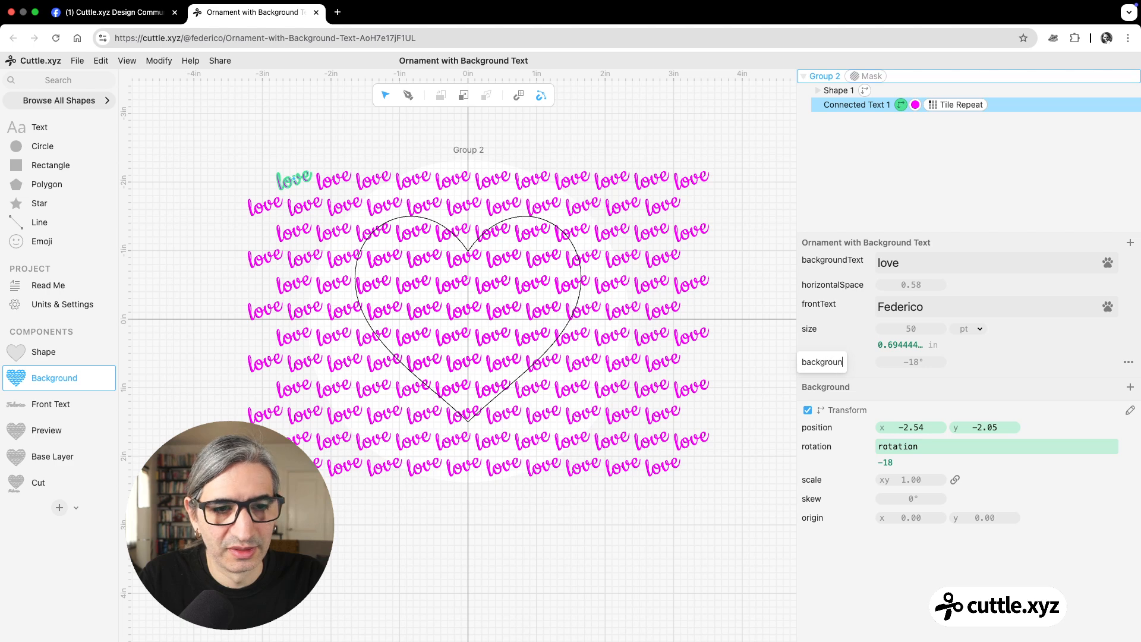
pyautogui.write('dText')
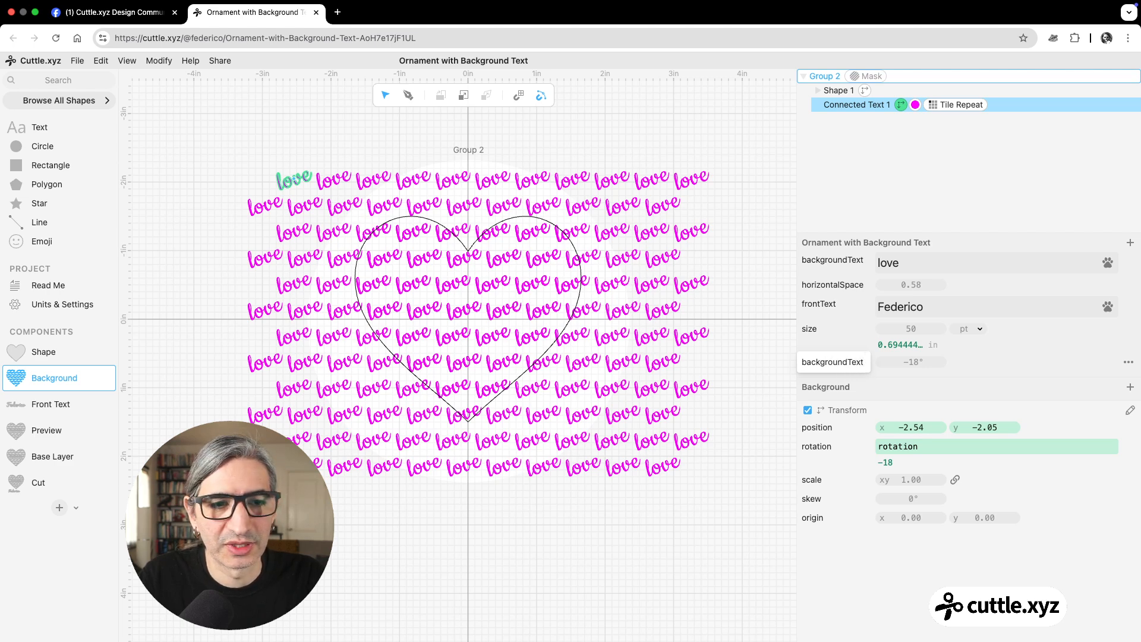
pyautogui.write('Angle')
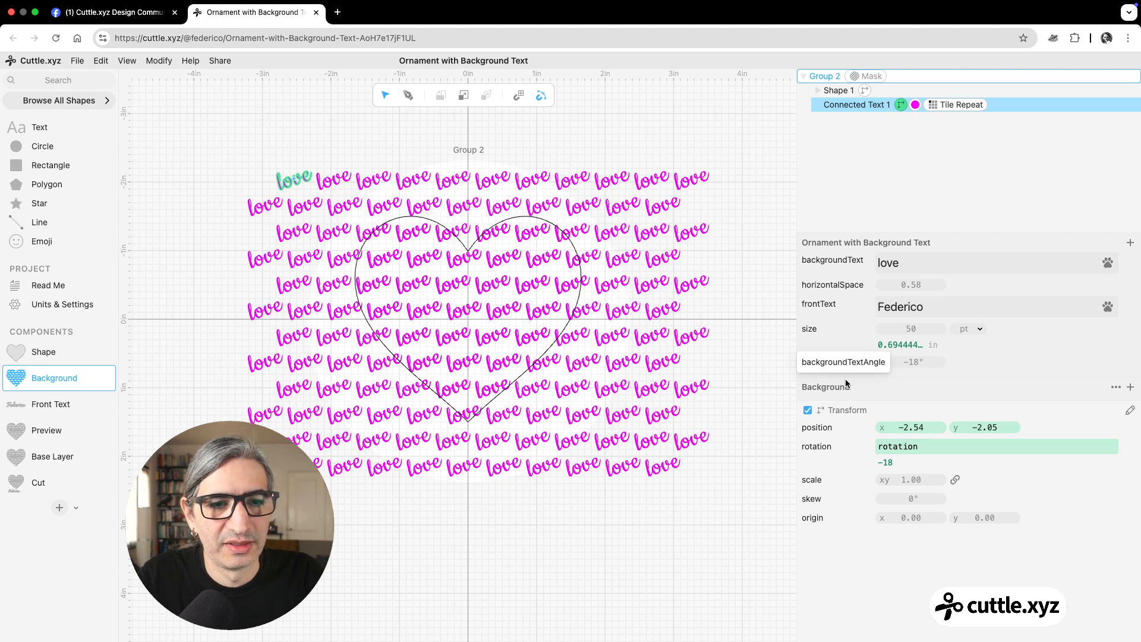
pyautogui.click(747, 378)
# Reorder the background rotation parameter to sit directly below horizontalSpace and rename it as textAngle
pyautogui.moveTo(824, 368); pyautogui.dragTo(826, 296)
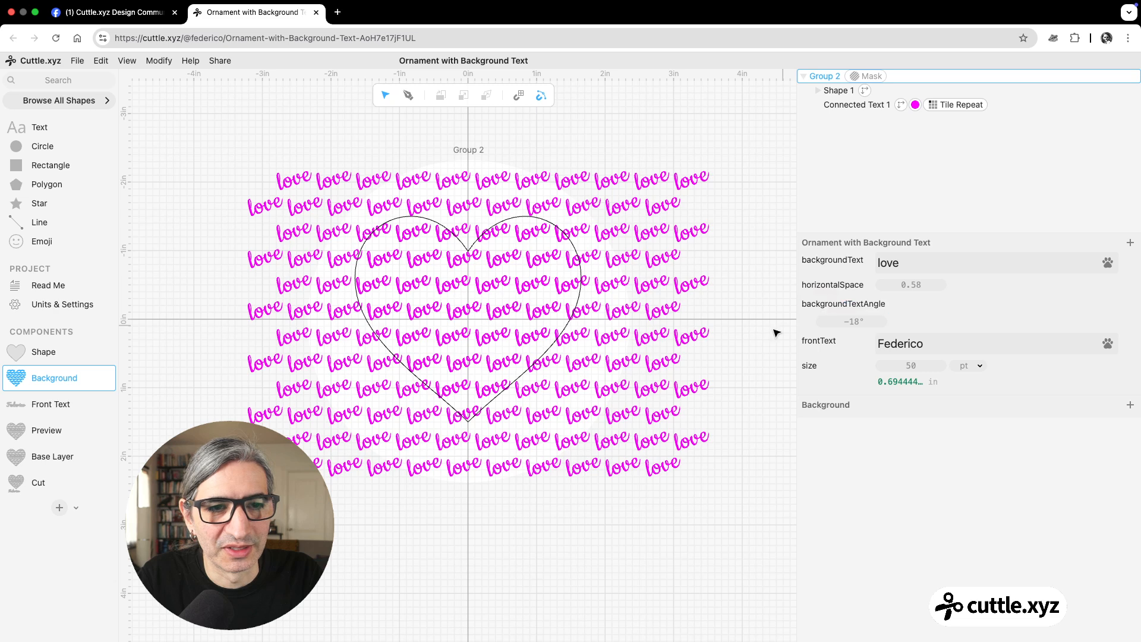
pyautogui.doubleClick(863, 304)
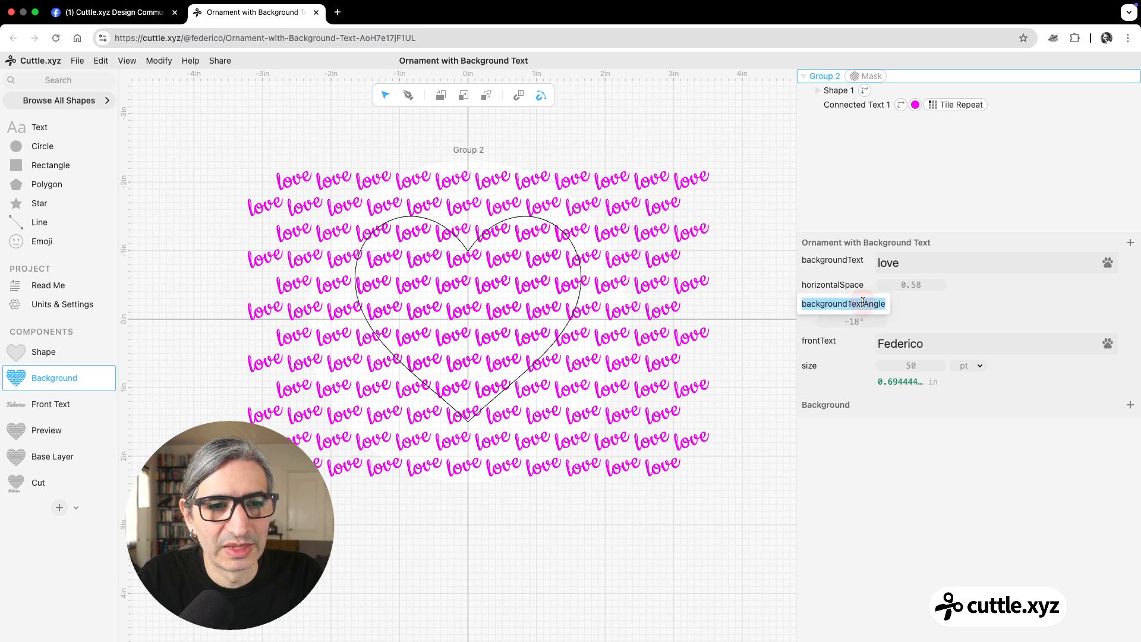
pyautogui.write('te')
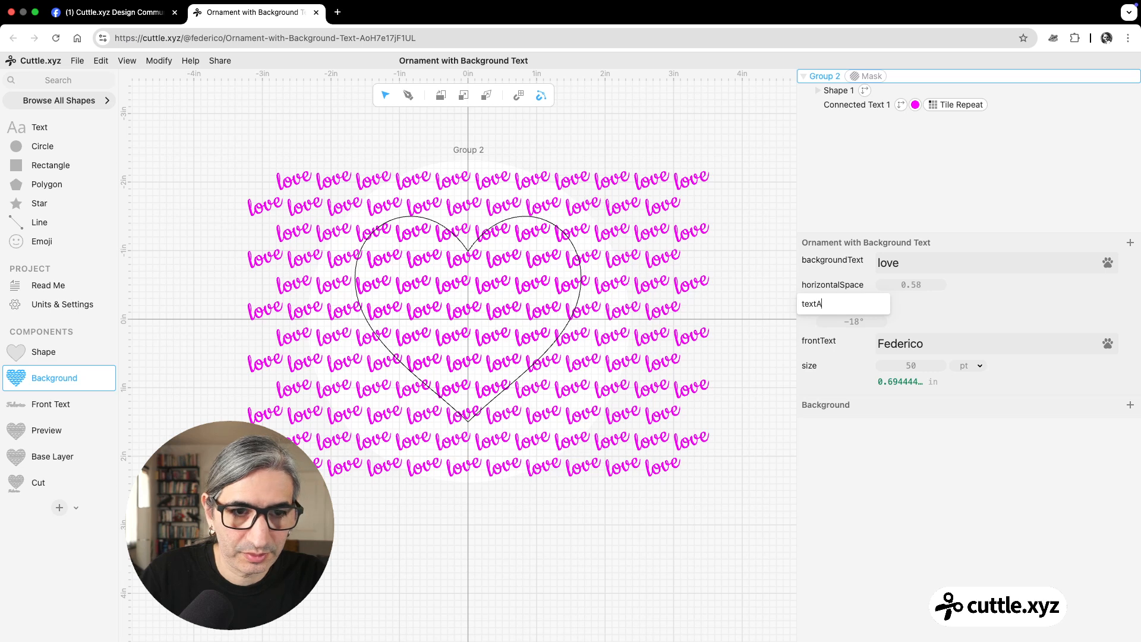
pyautogui.press('Return')
pyautogui.click(726, 93)
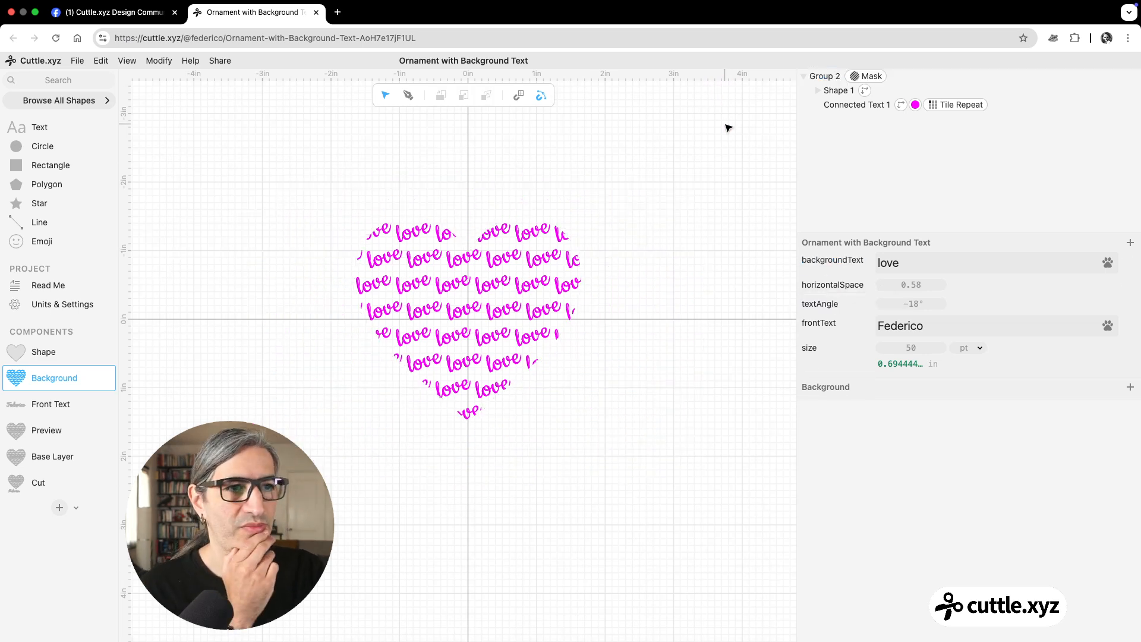
# Open the project's Read Me page and replace the backgroundText value with "you are my heart"
pyautogui.click(43, 291)
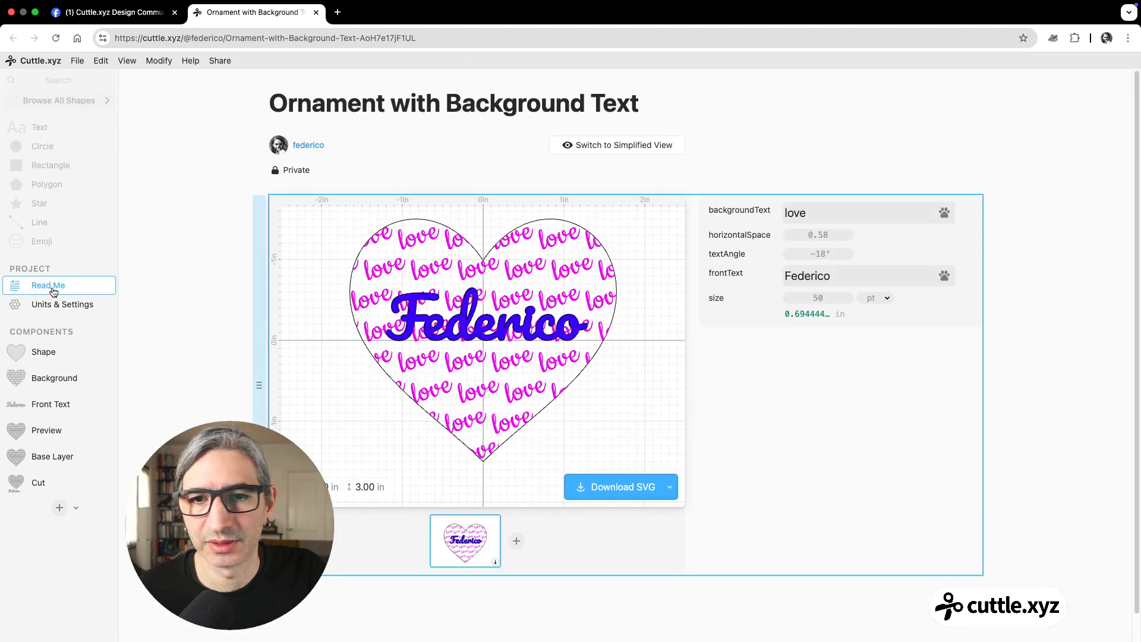
pyautogui.click(821, 218)
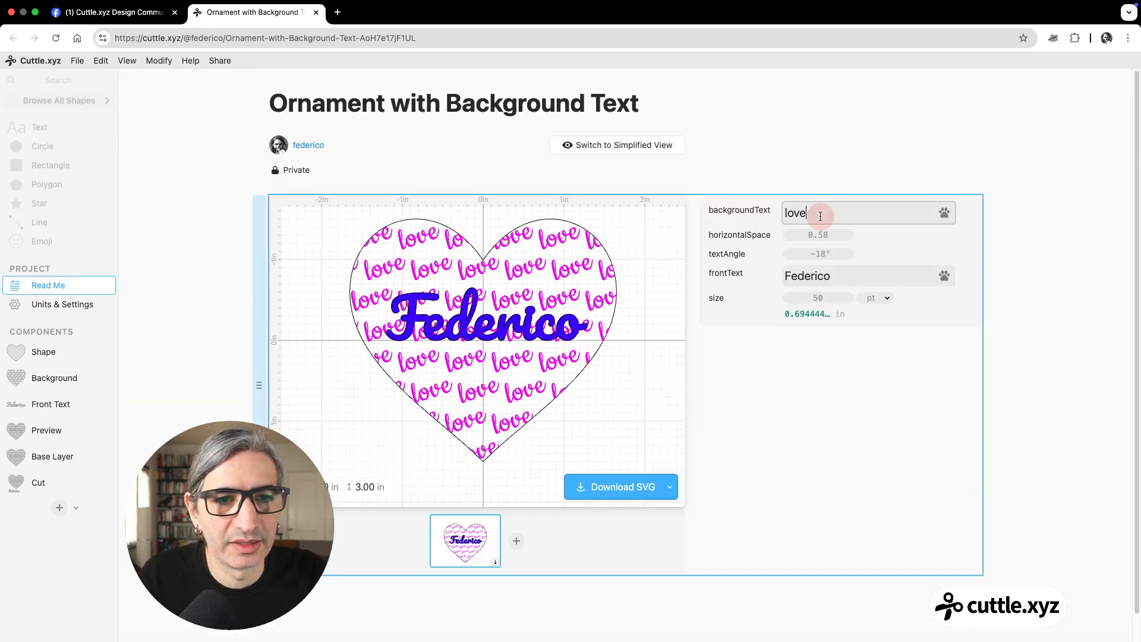
pyautogui.moveTo(819, 216); pyautogui.dragTo(779, 220)
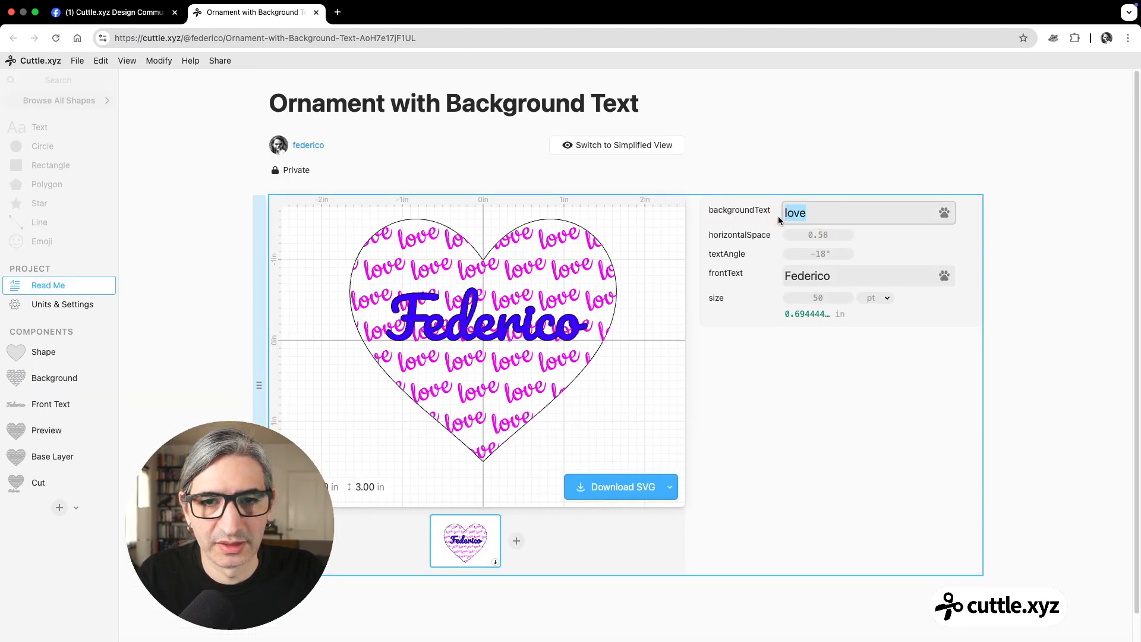
pyautogui.write('yhou')
pyautogui.press('BackSpace')
pyautogui.press('BackSpace')
pyautogui.press('BackSpace')
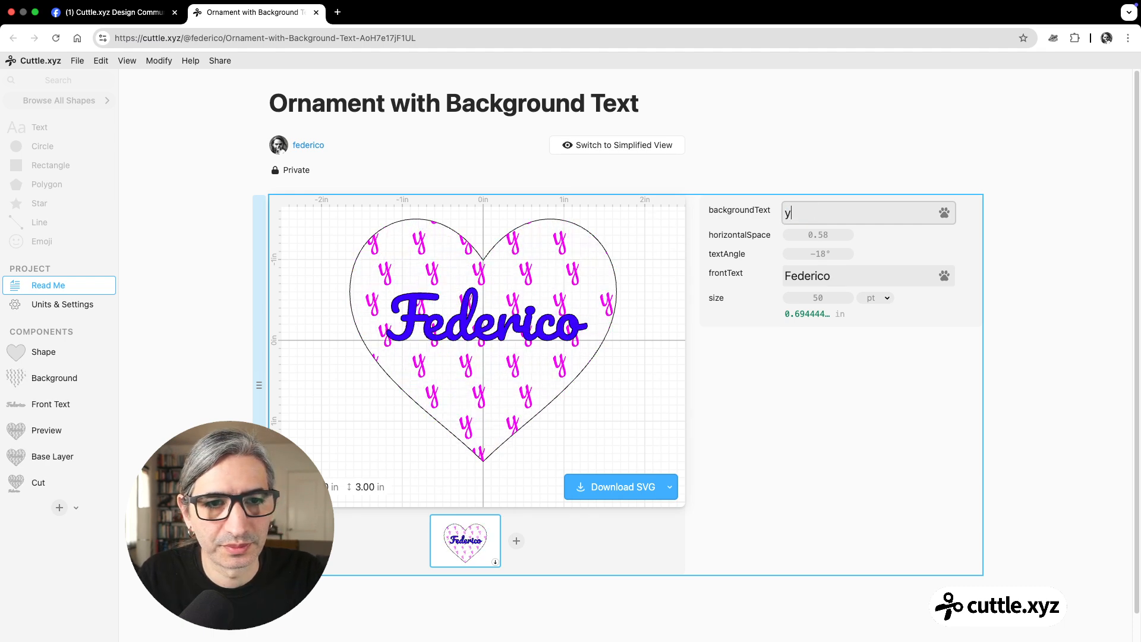
pyautogui.write('ou are')
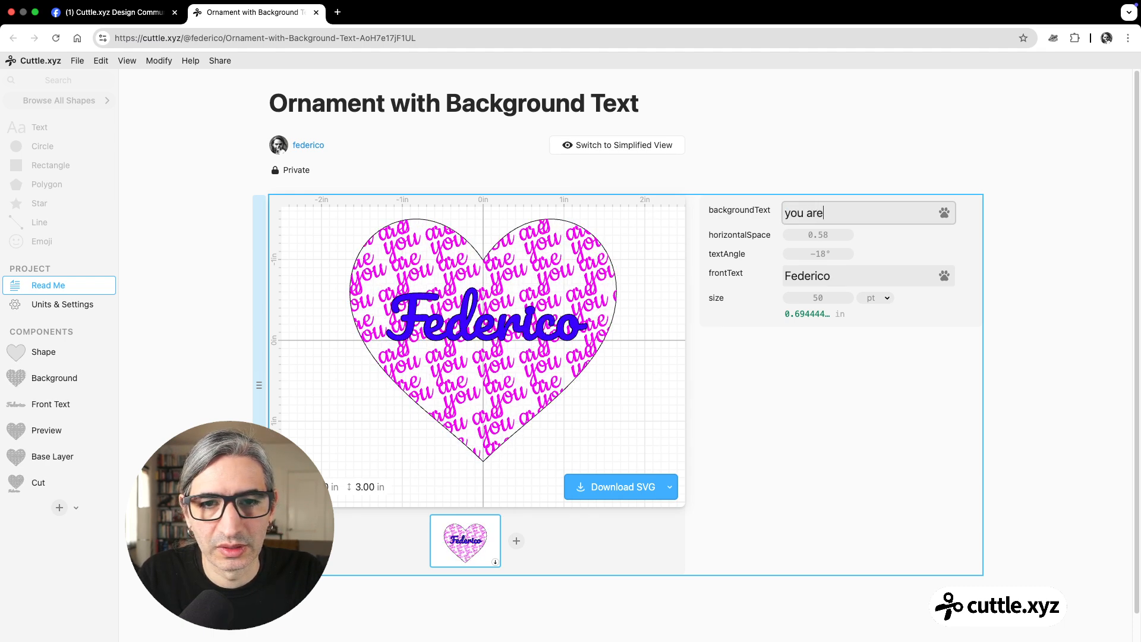
pyautogui.write(' my he')
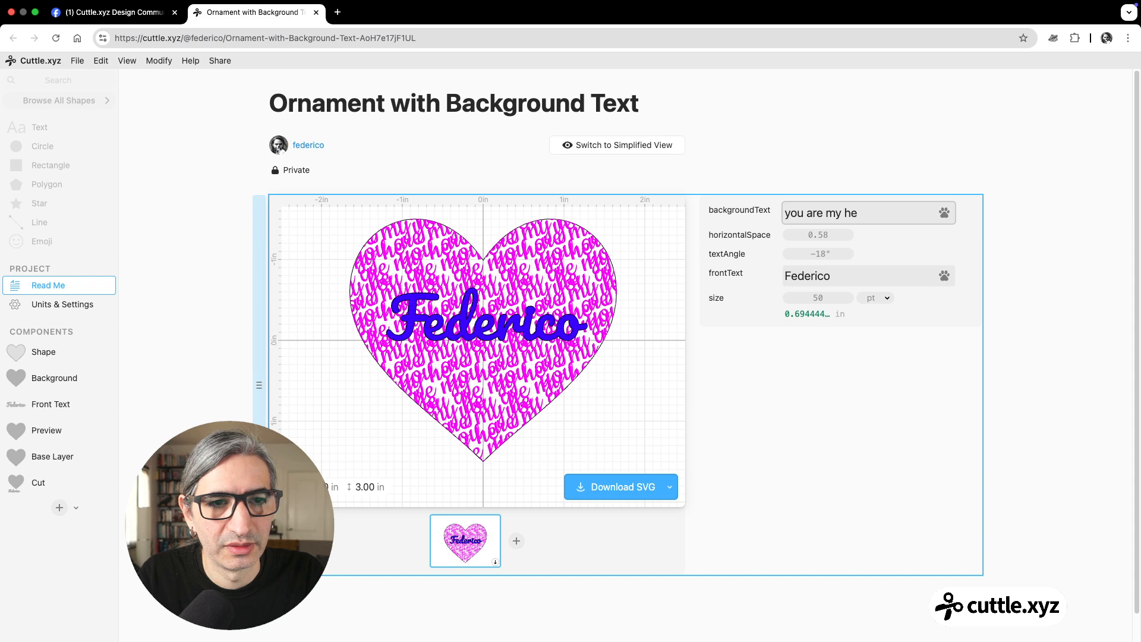
pyautogui.write('art')
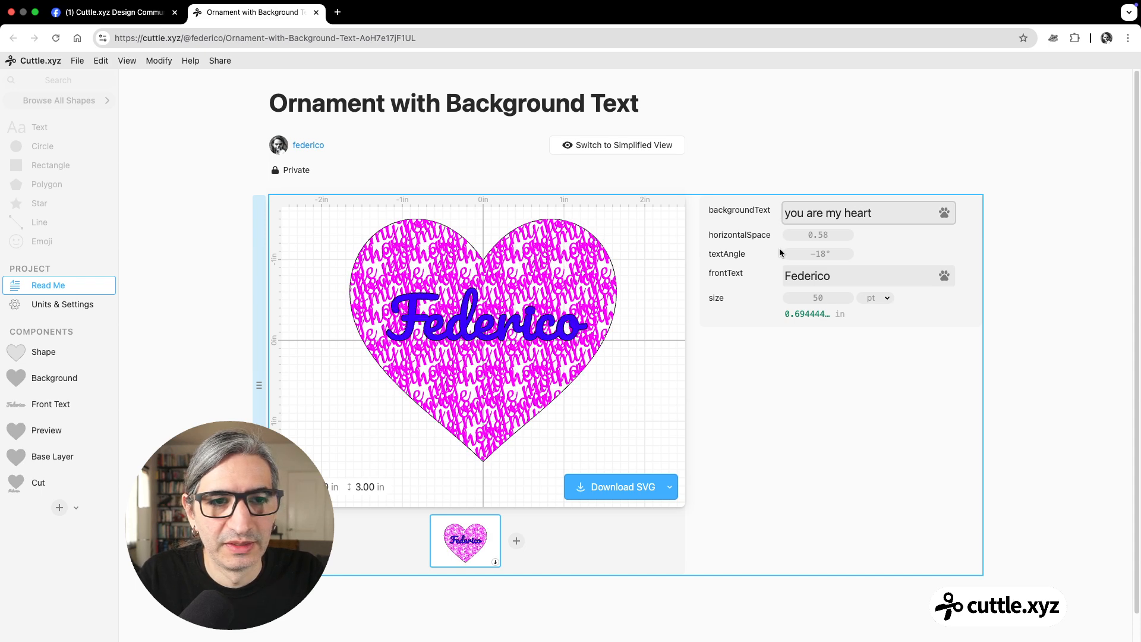
# Set horizontalSpace to 1.34 for the longer background phrase and set textAngle to 0°
pyautogui.moveTo(819, 235); pyautogui.dragTo(937, 238)
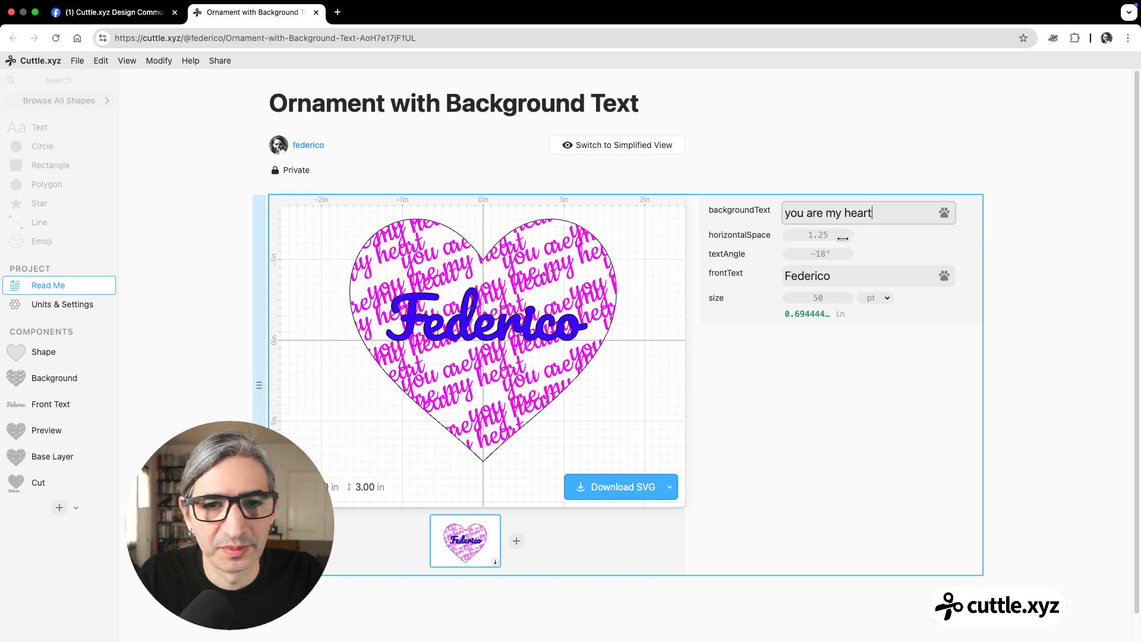
pyautogui.moveTo(812, 235)
pyautogui.mouseDown()
pyautogui.moveTo(863, 237)
pyautogui.moveTo(826, 238)
pyautogui.moveTo(815, 255)
pyautogui.mouseUp()
pyautogui.click(816, 254)
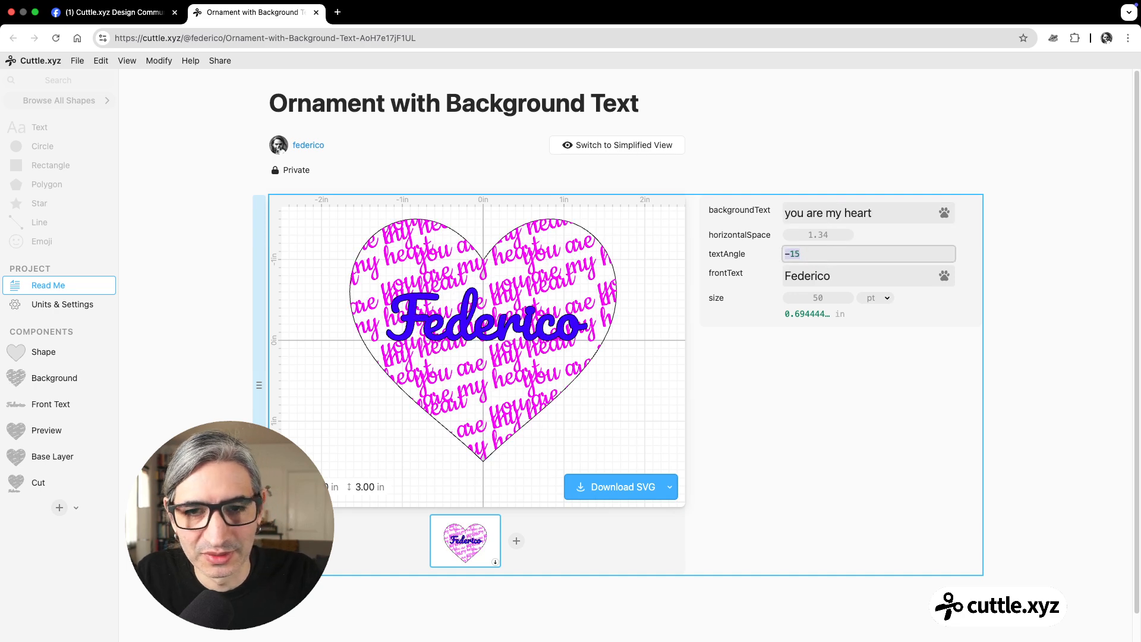
pyautogui.write('0')
# Set horizontalSpace to 2.11 and textAngle to 10° for the background phrase
pyautogui.moveTo(828, 231); pyautogui.dragTo(984, 246)
pyautogui.click(875, 232)
pyautogui.moveTo(820, 253)
pyautogui.mouseDown()
pyautogui.moveTo(808, 250)
pyautogui.moveTo(832, 249)
pyautogui.mouseUp()
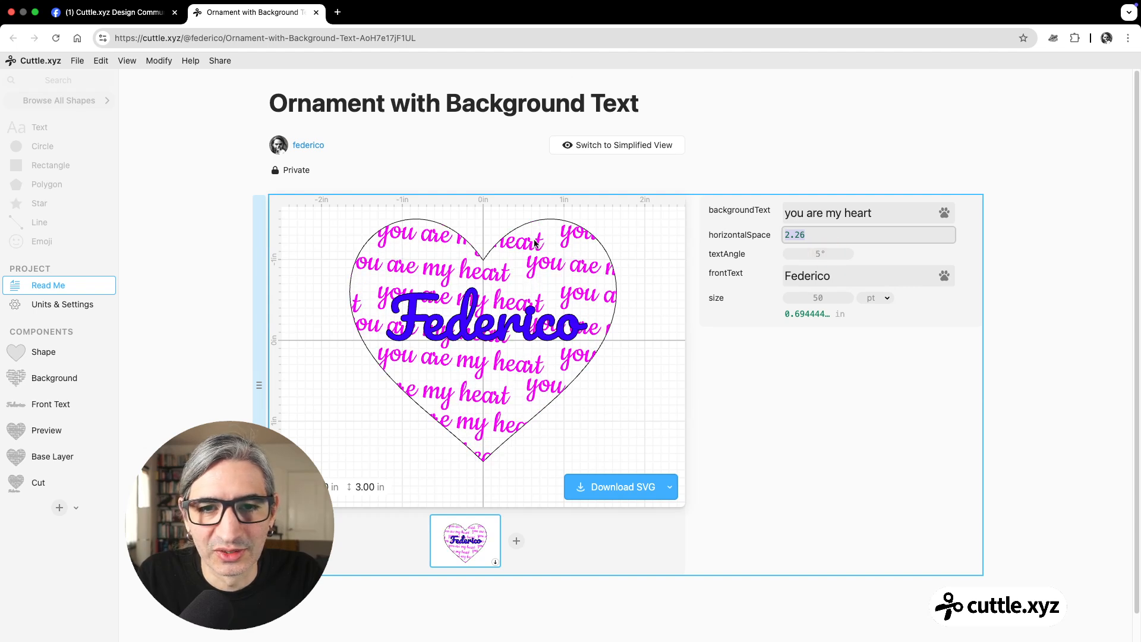
pyautogui.moveTo(802, 242); pyautogui.dragTo(827, 255)
# Replace the frontText value with a different first name
pyautogui.doubleClick(814, 276)
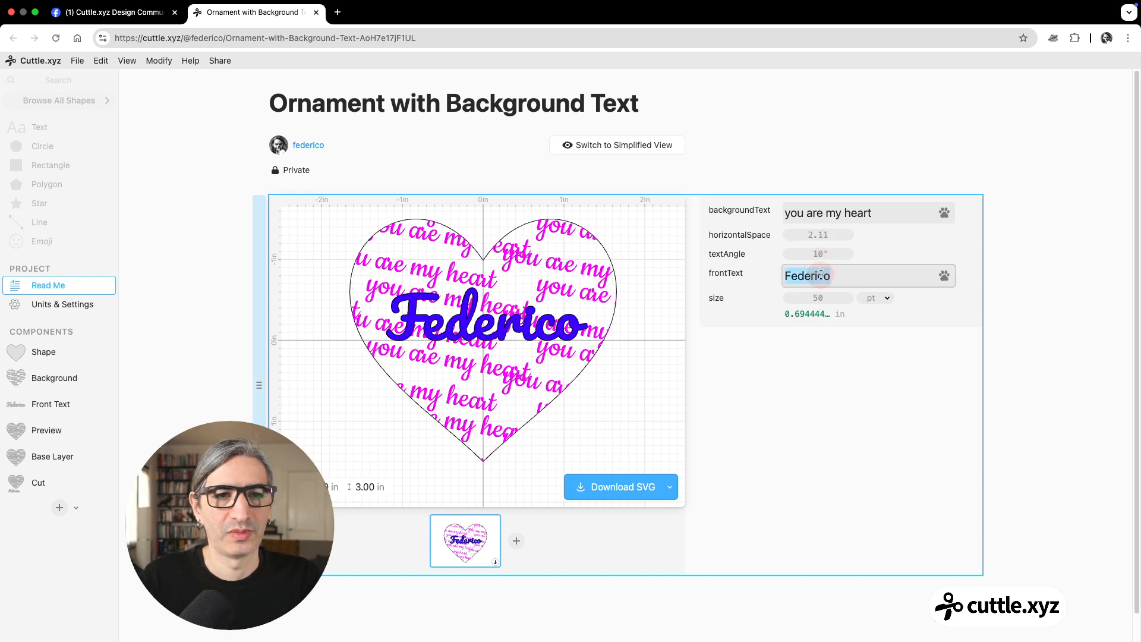
pyautogui.write('Rowan')
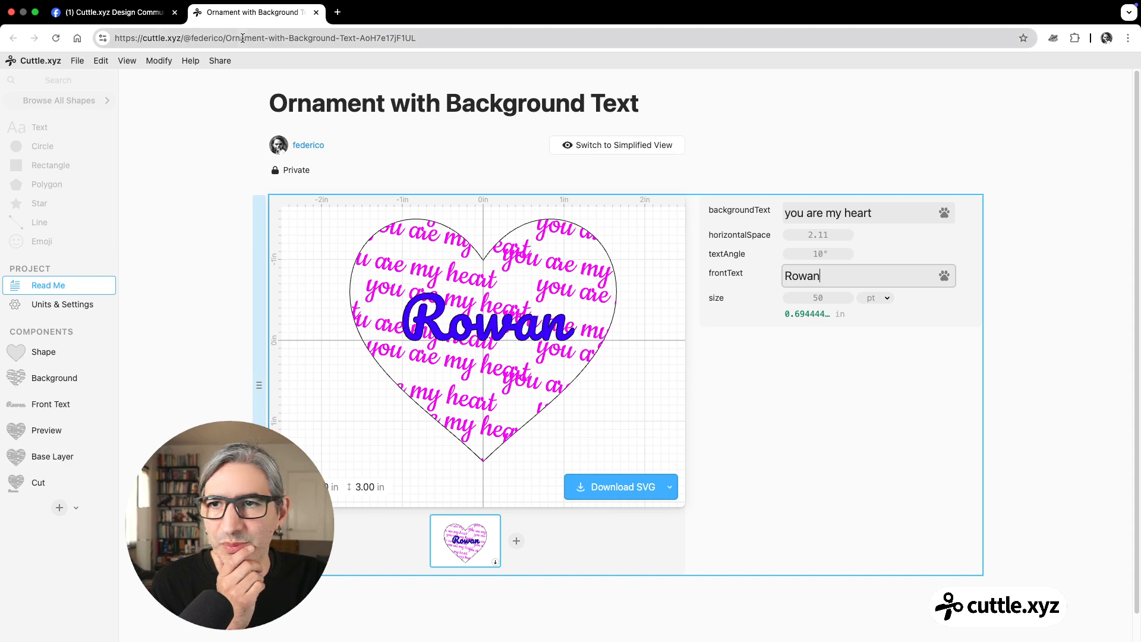
# Check the reference ornament in the Facebook group post, return to the Cuttle project and set backgroundText to "love you . . ."
pyautogui.click(113, 12)
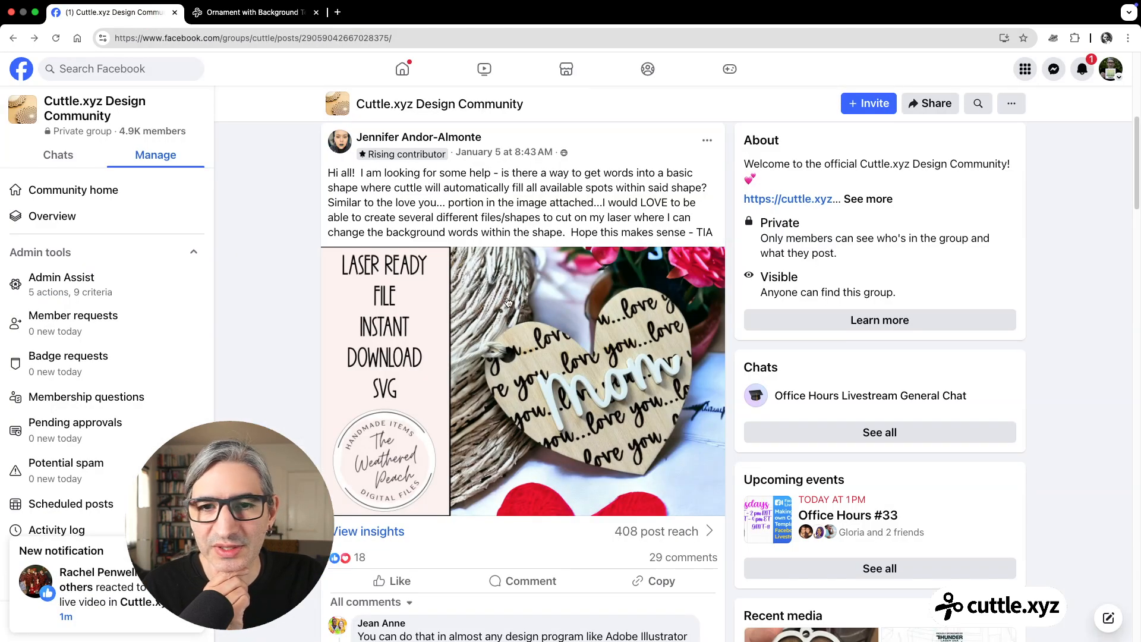
pyautogui.click(237, 10)
pyautogui.moveTo(880, 211); pyautogui.dragTo(785, 205)
pyautogui.write('love you')
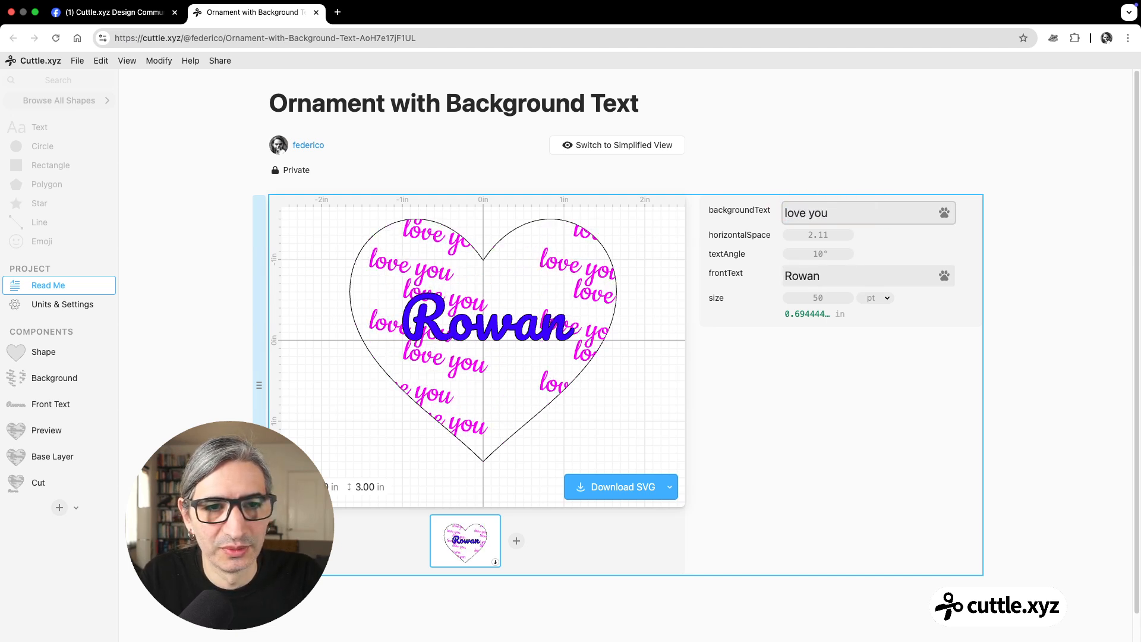
pyautogui.write(' .')
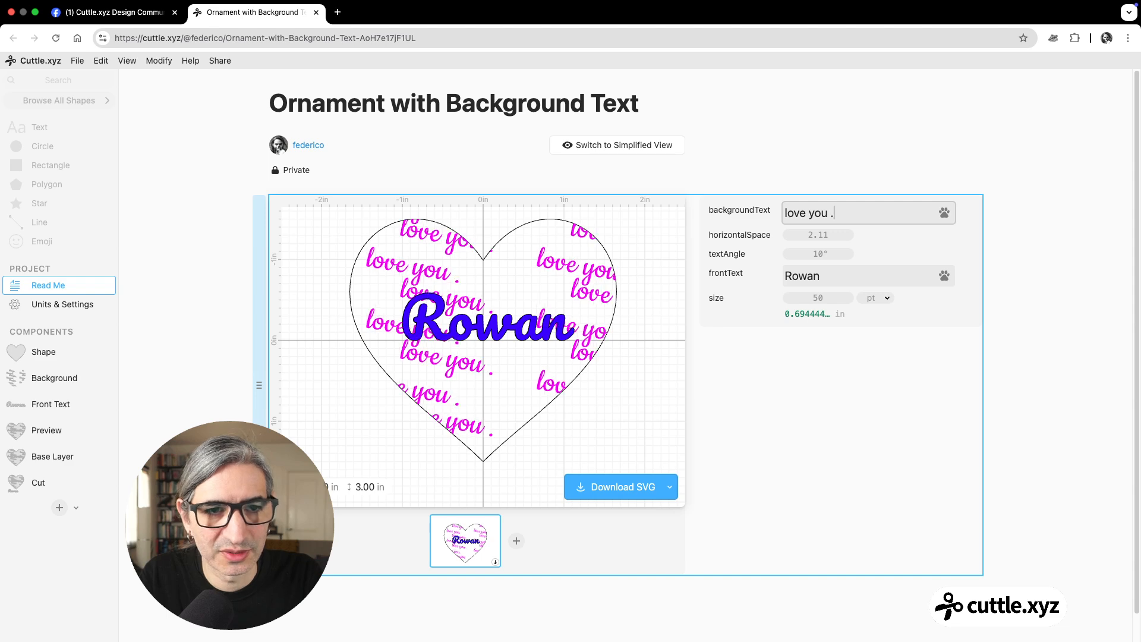
pyautogui.write(' . .')
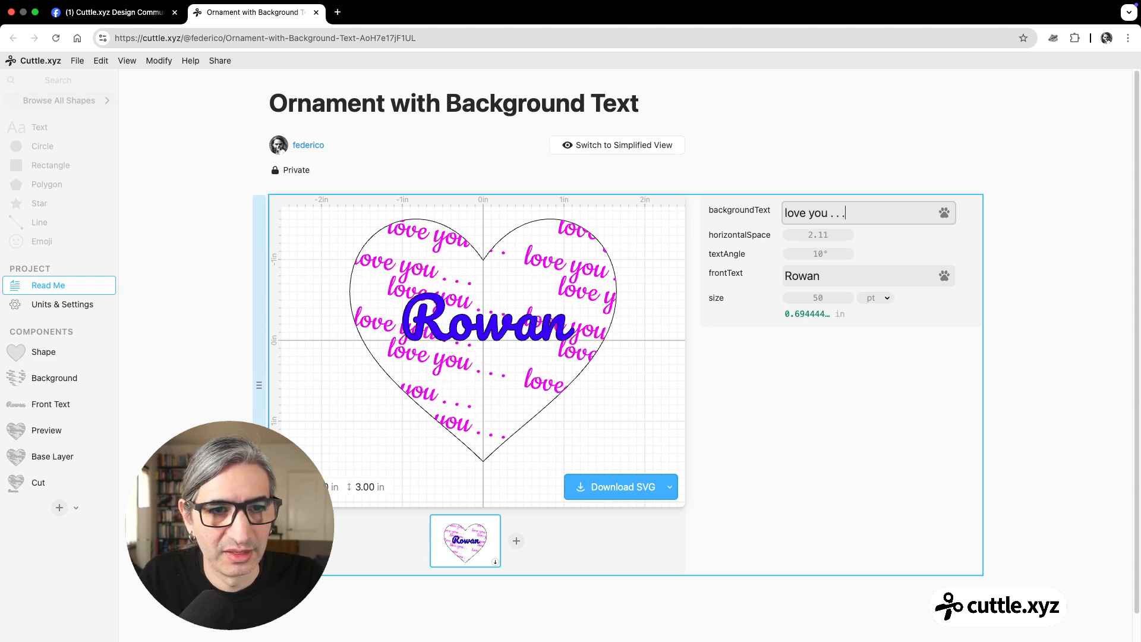
# Set textAngle to 0° and reduce horizontalSpace to 1.54
pyautogui.click(822, 255)
pyautogui.write('0')
pyautogui.moveTo(821, 235); pyautogui.dragTo(769, 243)
pyautogui.moveTo(729, 245); pyautogui.dragTo(715, 244)
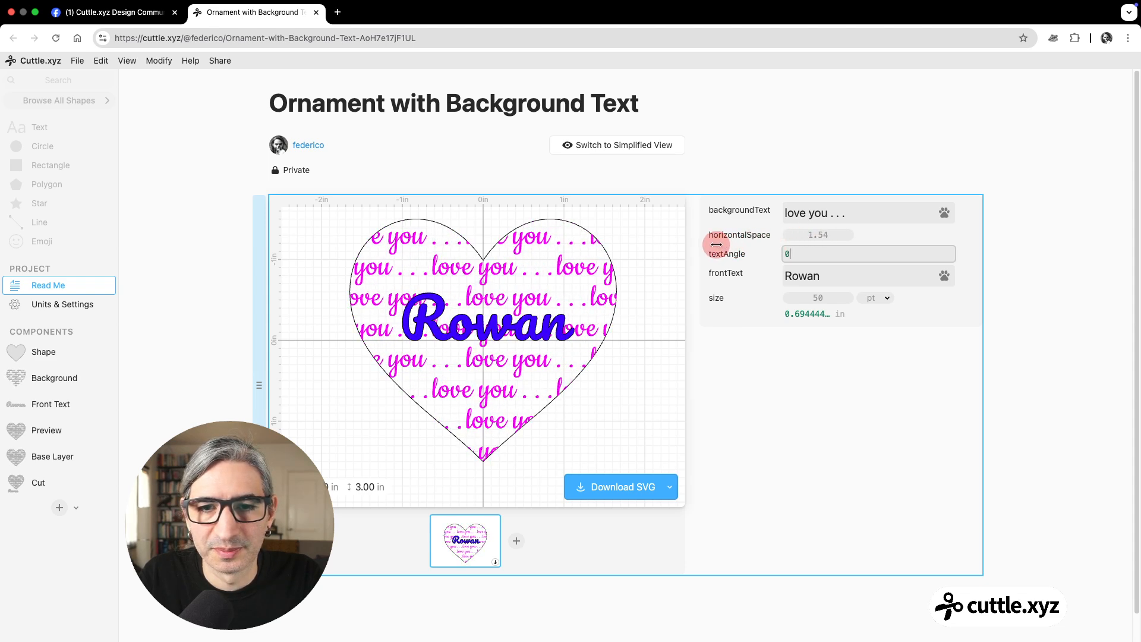
pyautogui.click(790, 144)
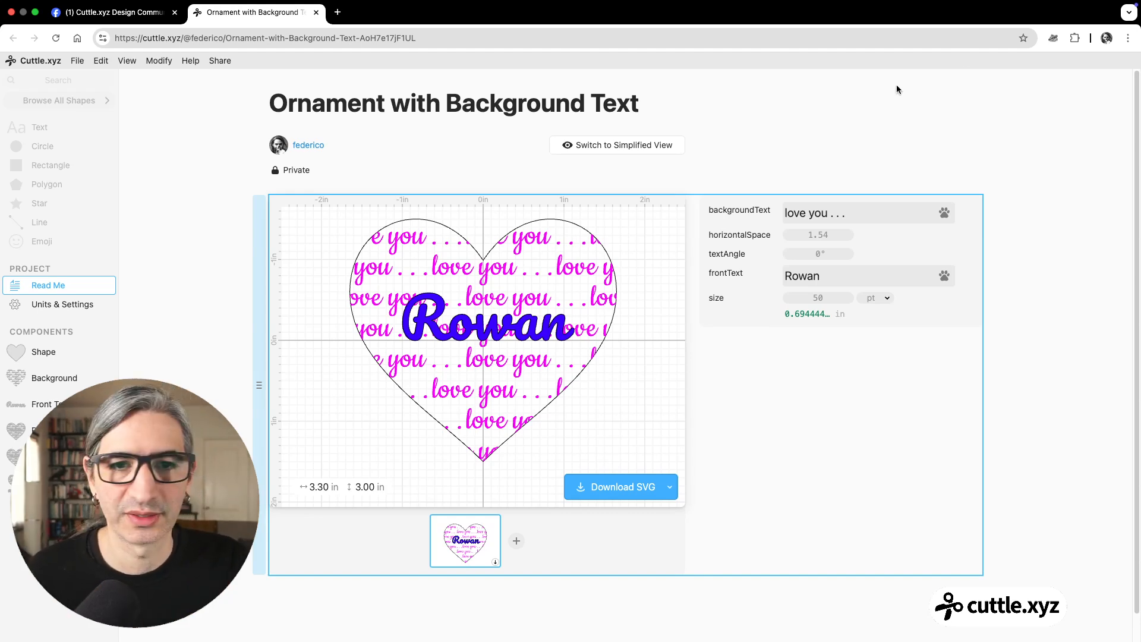
# Add the Cut component to the Read Me previews, display it, and return to the assembled ornament preview
pyautogui.click(516, 541)
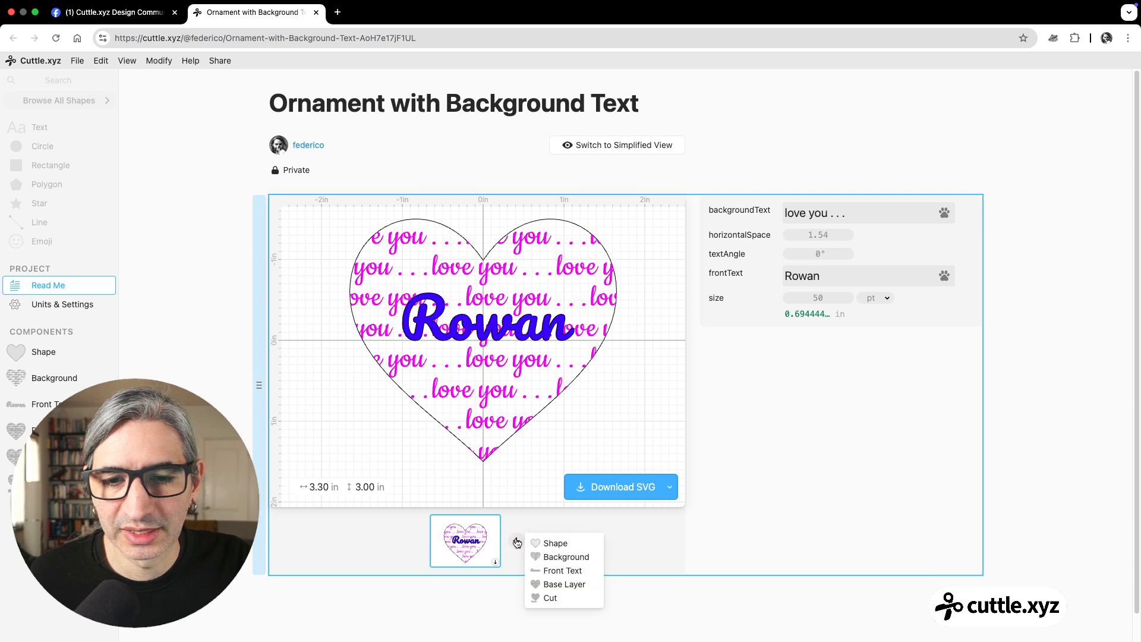
pyautogui.click(551, 599)
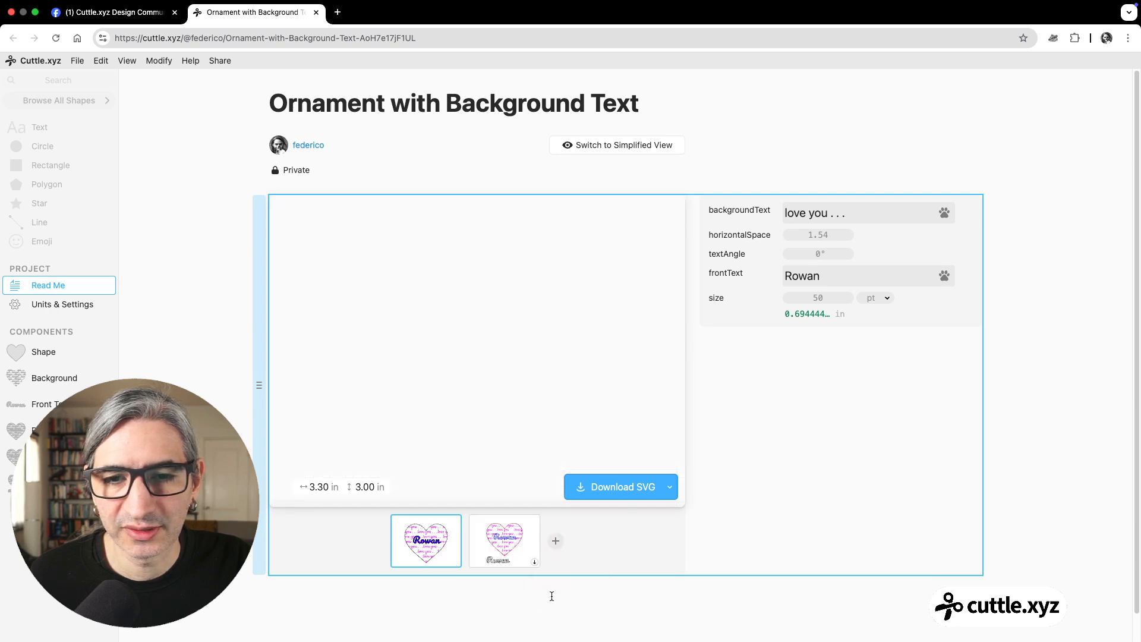
pyautogui.click(504, 550)
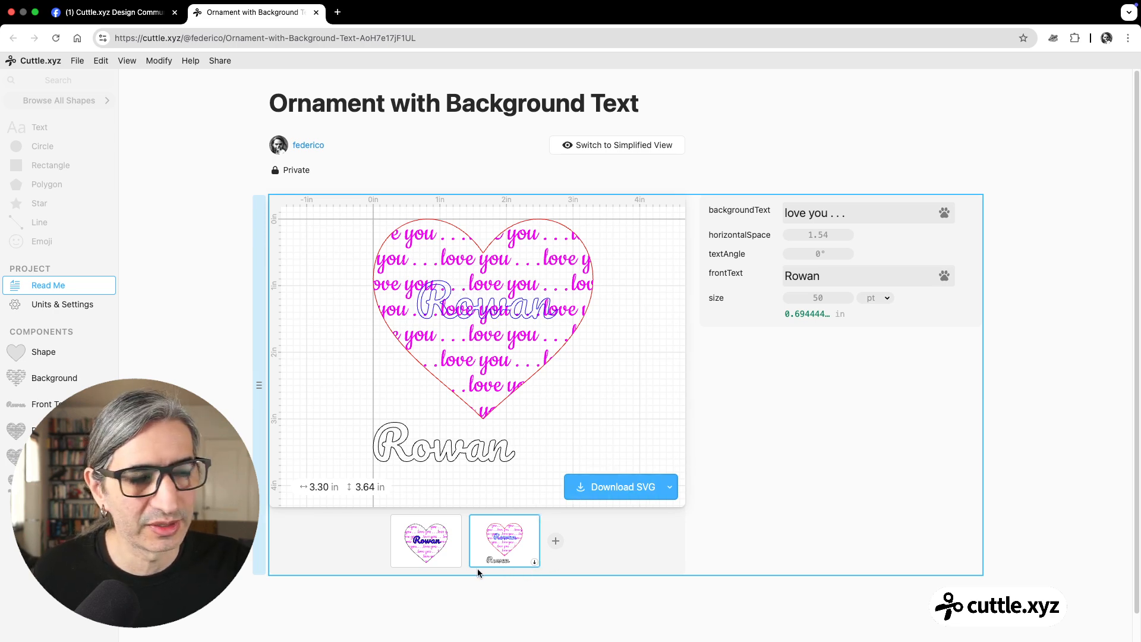
pyautogui.click(433, 547)
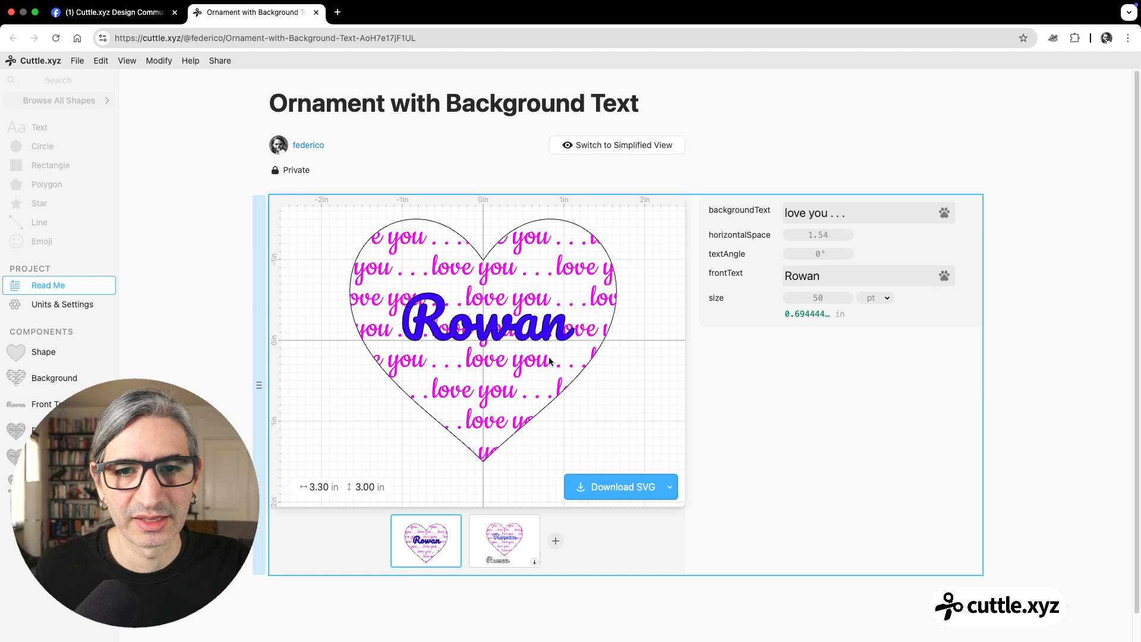
# Set horizontalSpace to 1.50 and compare the ornament with the reference photo in the Facebook post, returning to the Cuttle project
pyautogui.moveTo(823, 238); pyautogui.dragTo(812, 235)
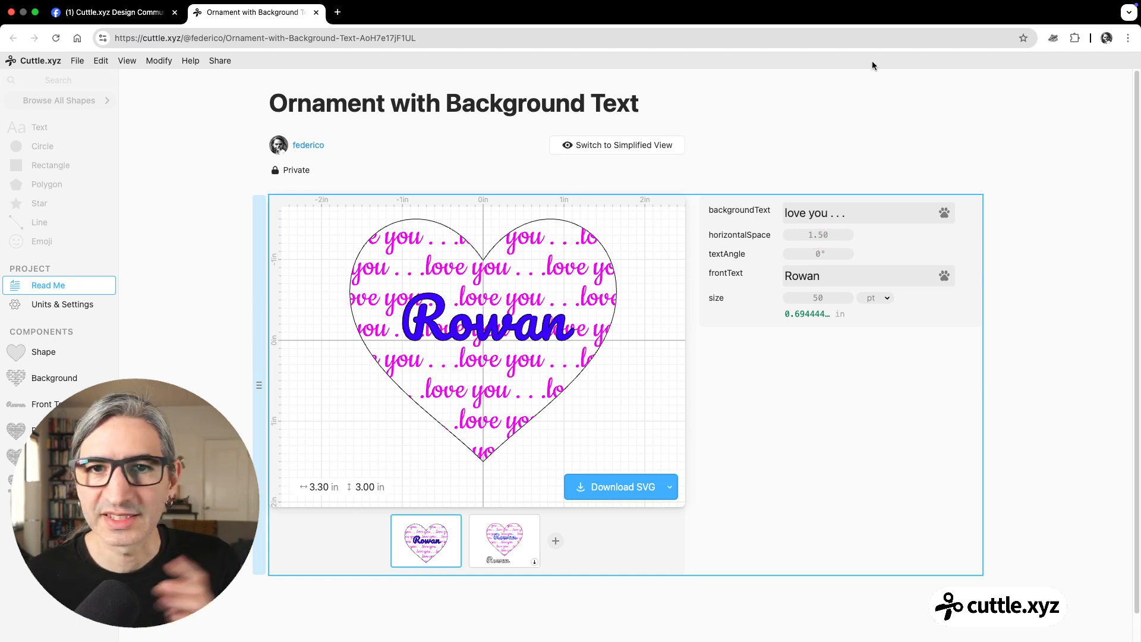
pyautogui.click(113, 26)
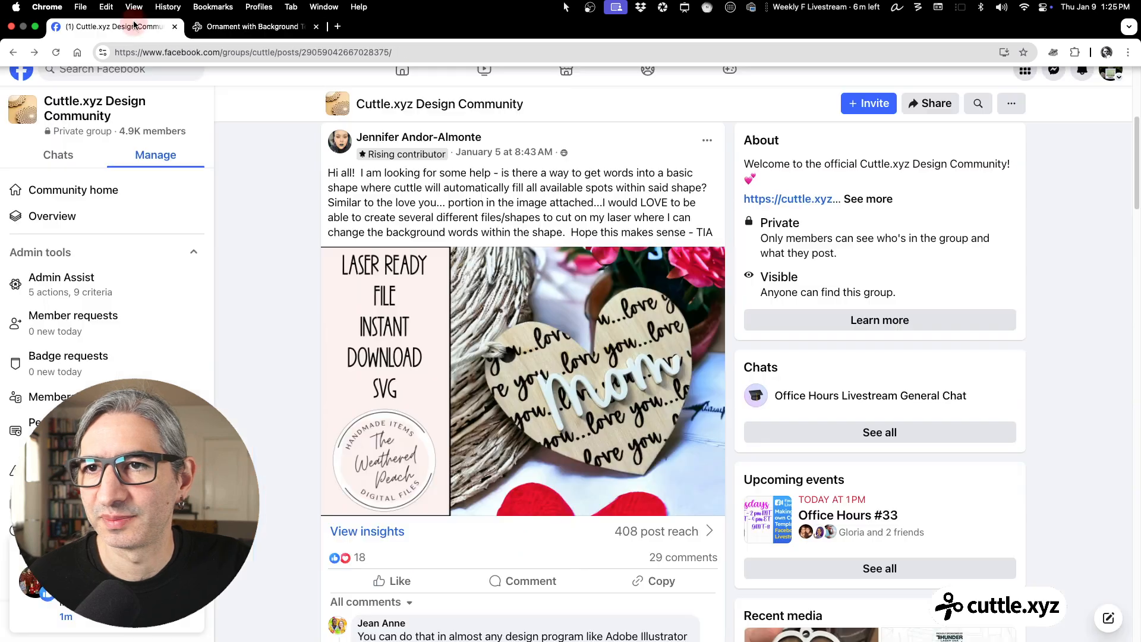
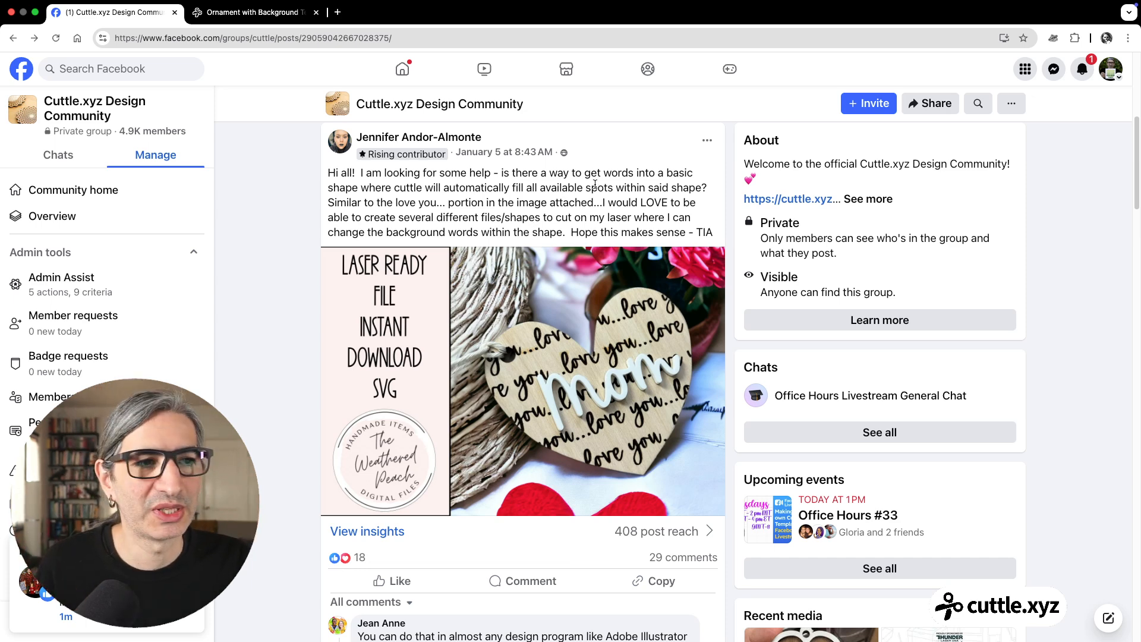
pyautogui.click(226, 12)
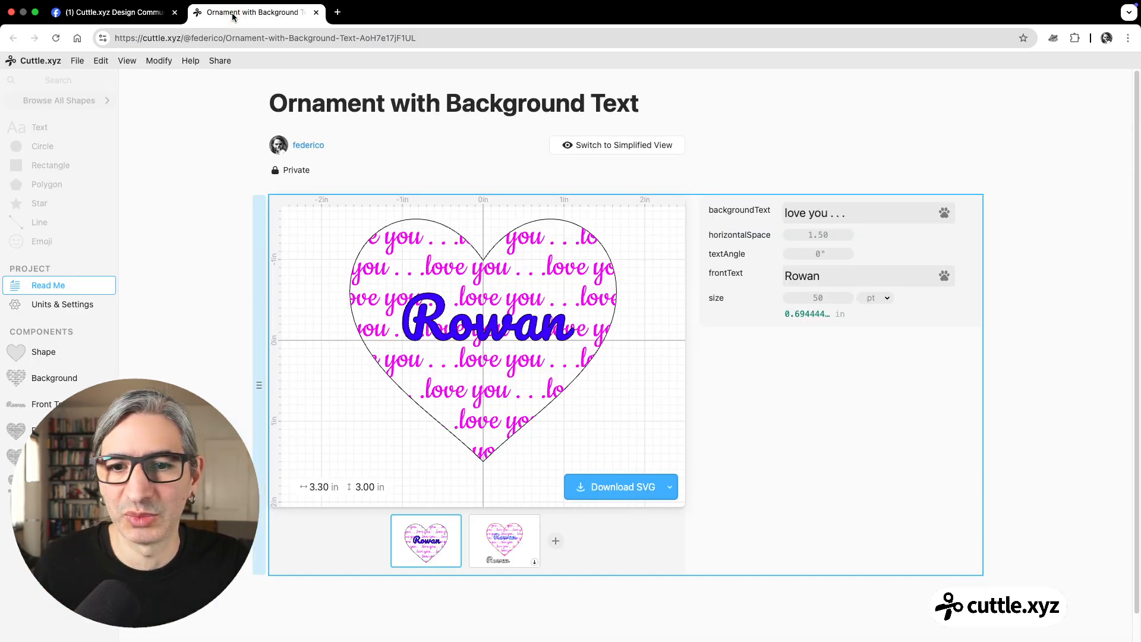
# Open the Shape component and hide its heart
pyautogui.click(47, 352)
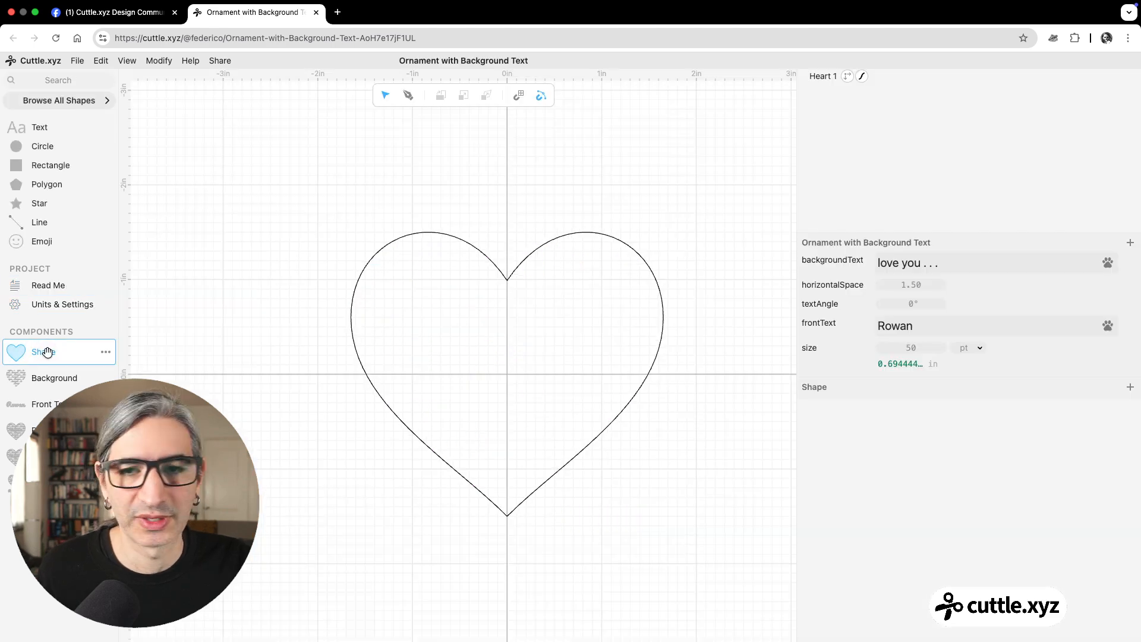
pyautogui.scroll(-1, 335, 180)
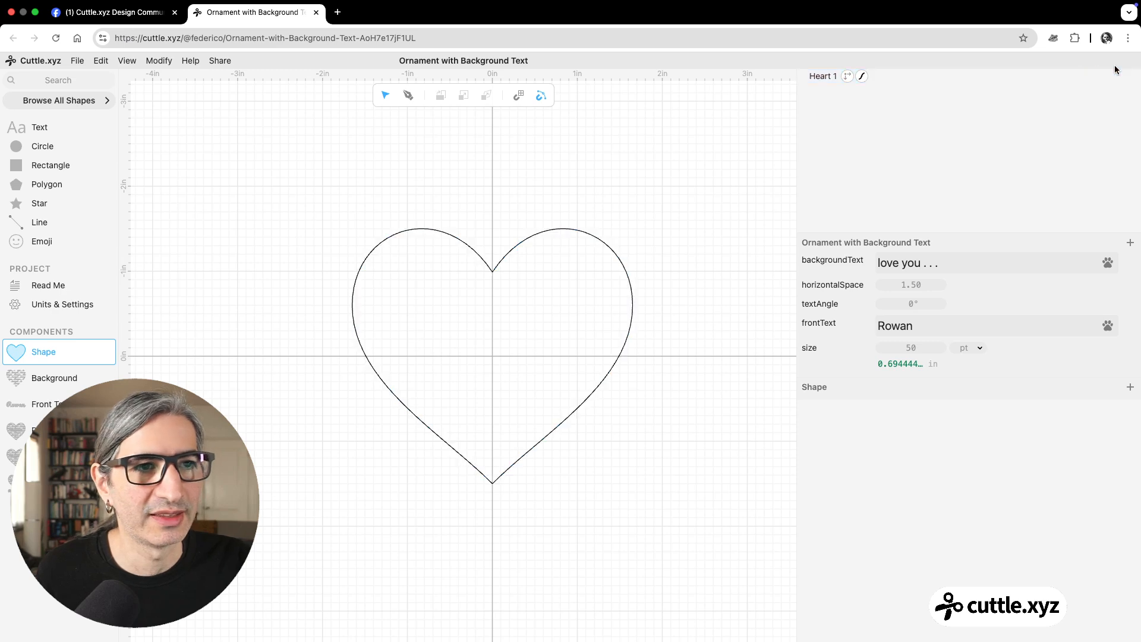
pyautogui.click(1132, 77)
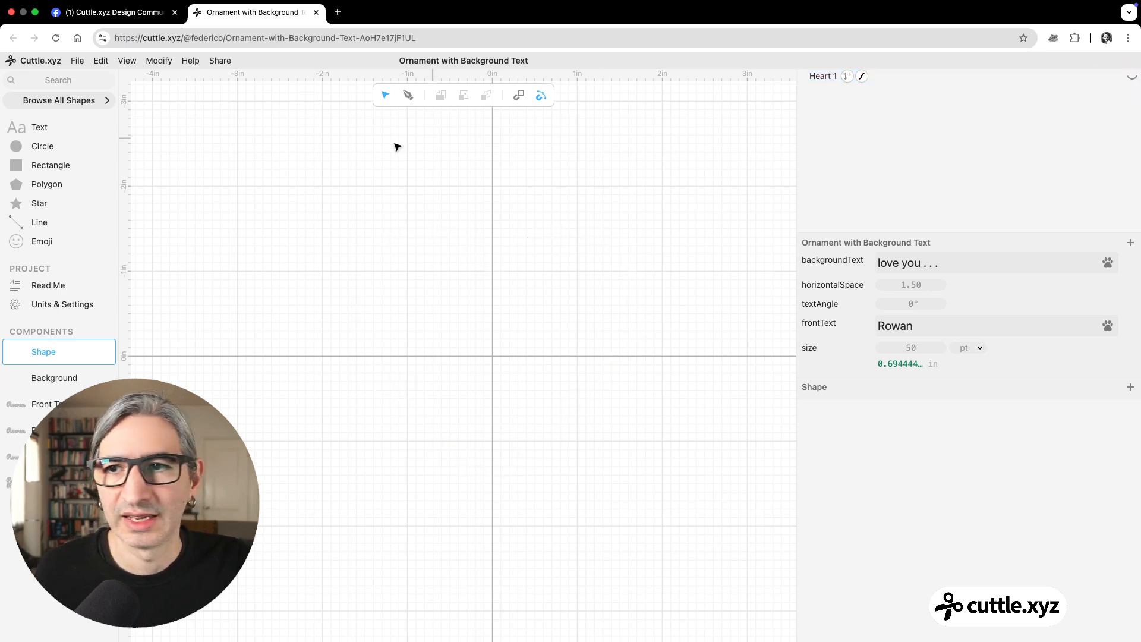
# Add a circle centred on the origin of the Shape component and set its scale to 3
pyautogui.moveTo(15, 146); pyautogui.dragTo(498, 367)
pyautogui.click(913, 488)
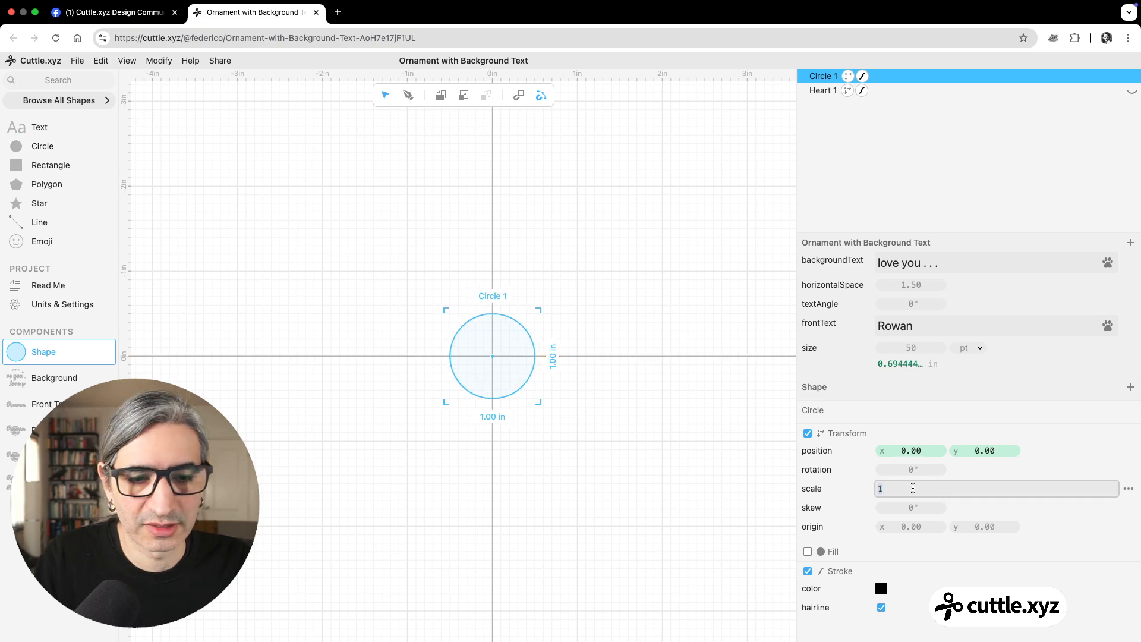
pyautogui.write('3')
pyautogui.press('Return')
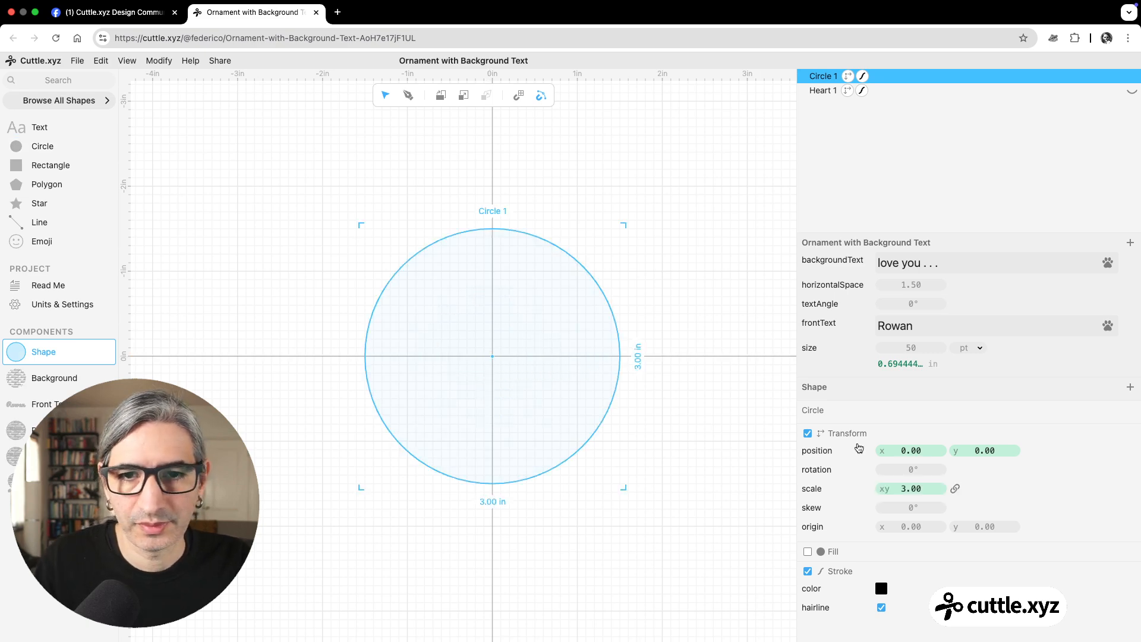
pyautogui.click(275, 222)
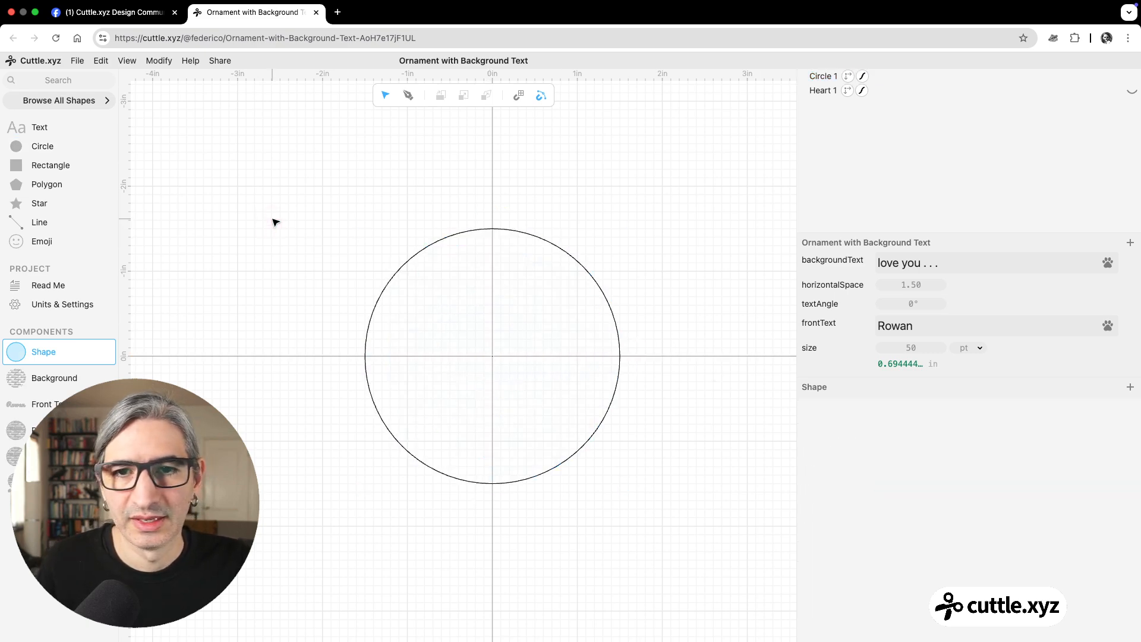
# Review the circular version in the Background, Preview, Base Layer and Cut components
pyautogui.click(48, 378)
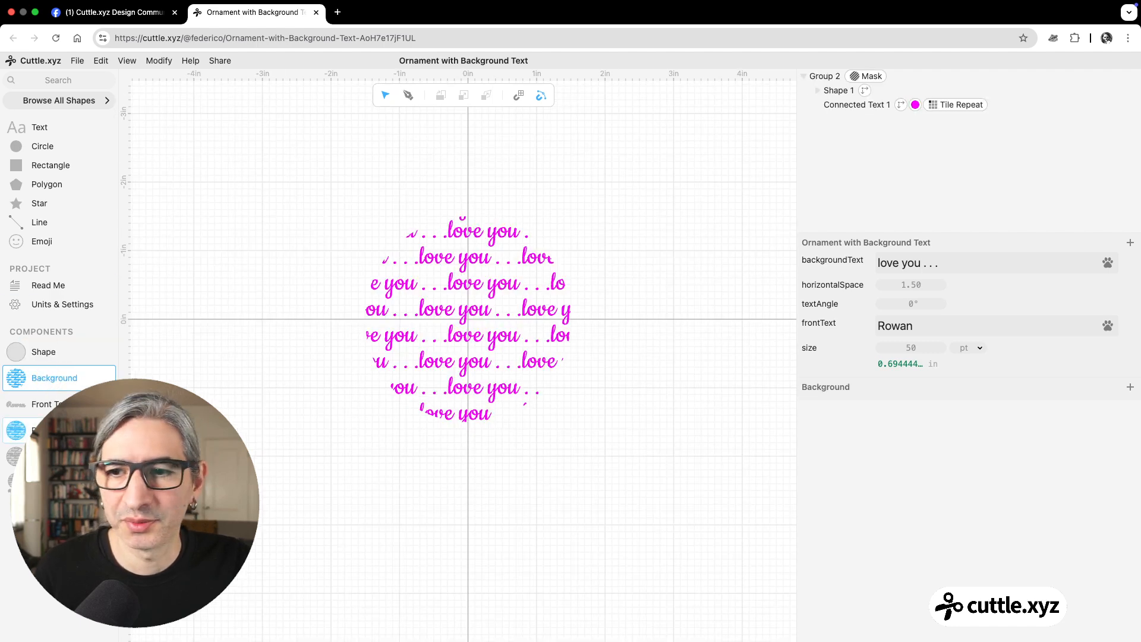
pyautogui.click(47, 429)
pyautogui.click(48, 457)
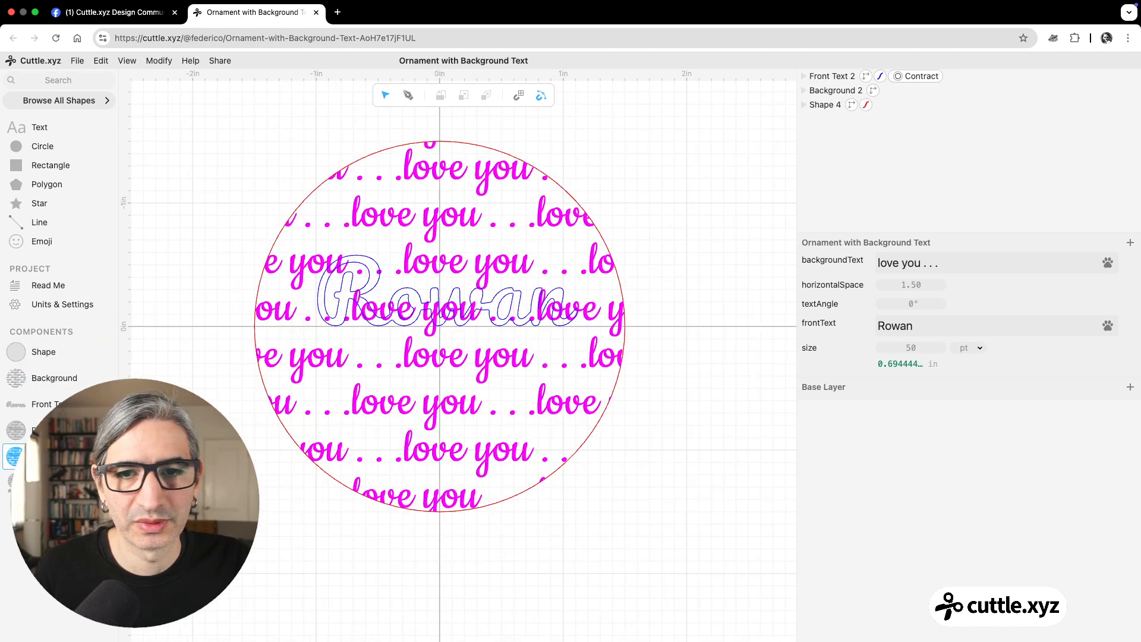
pyautogui.click(48, 481)
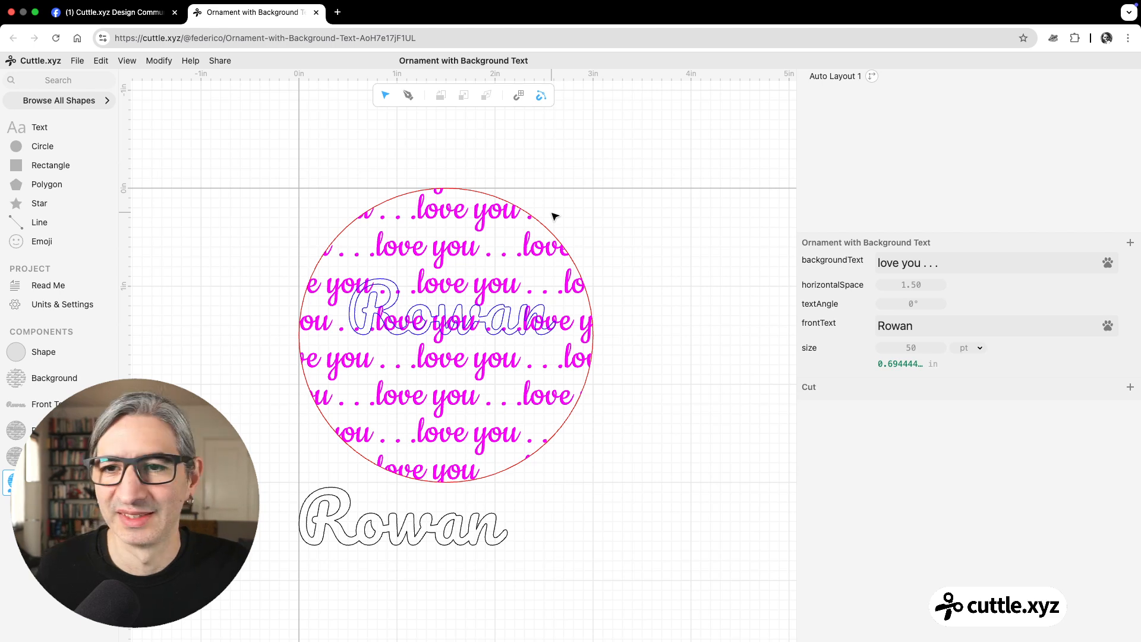
# Open the Shape component, hide its circle and show the heart again
pyautogui.click(494, 236)
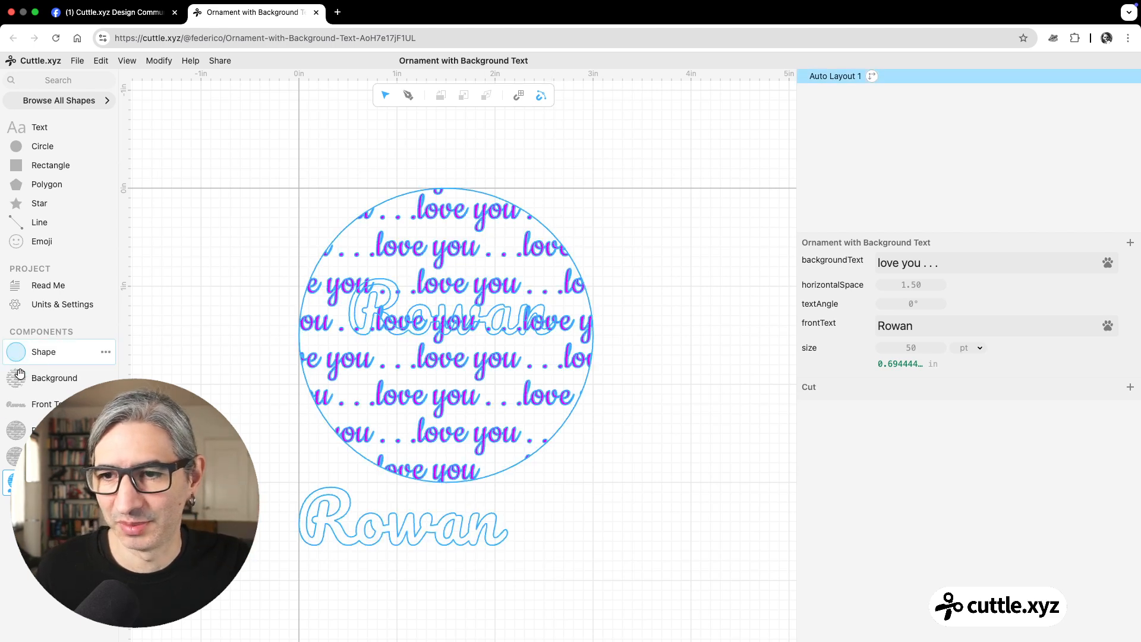
pyautogui.click(58, 348)
pyautogui.moveTo(406, 189); pyautogui.dragTo(547, 356)
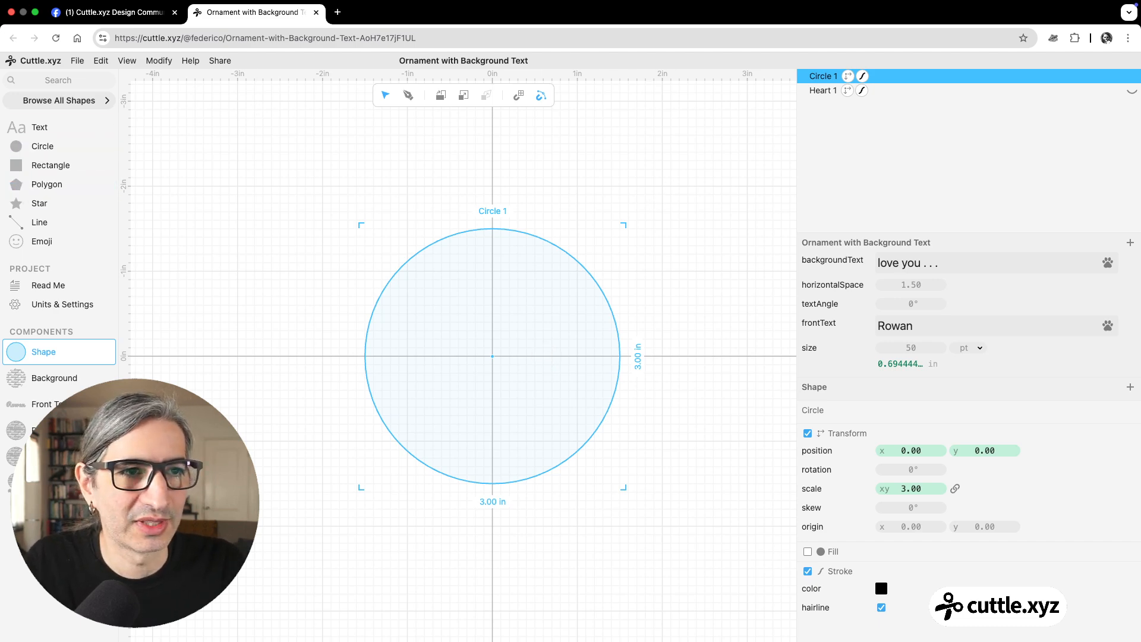
pyautogui.click(1132, 77)
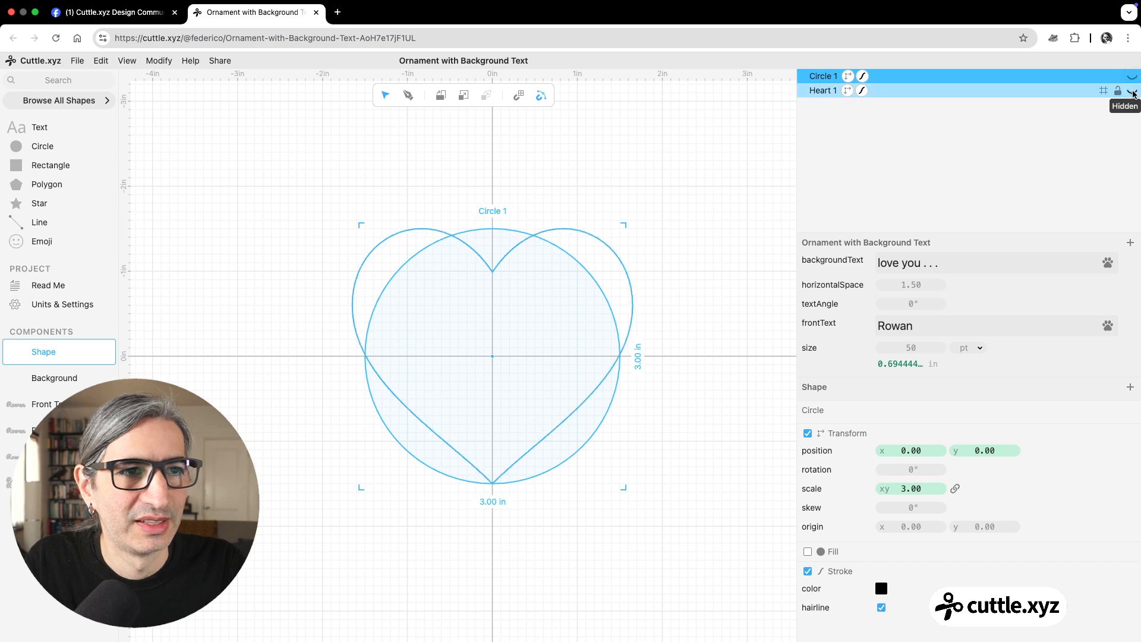
pyautogui.click(668, 189)
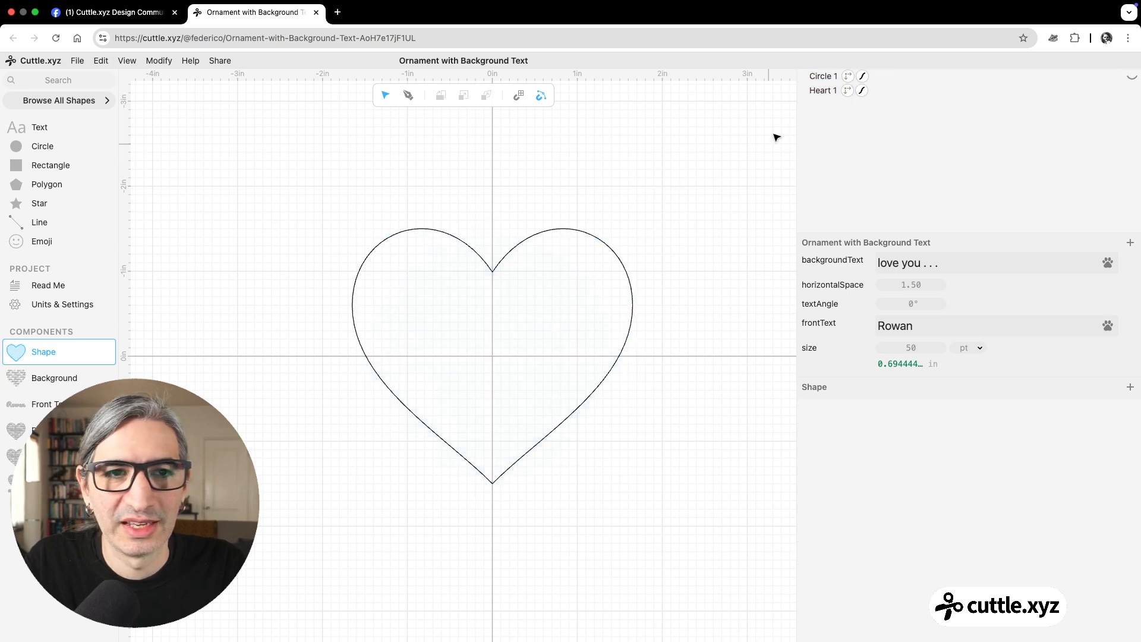
# Set the heart's plumpness to 65% and tilt to 22%, and review it in the Background, Front Text and Preview components
pyautogui.click(822, 92)
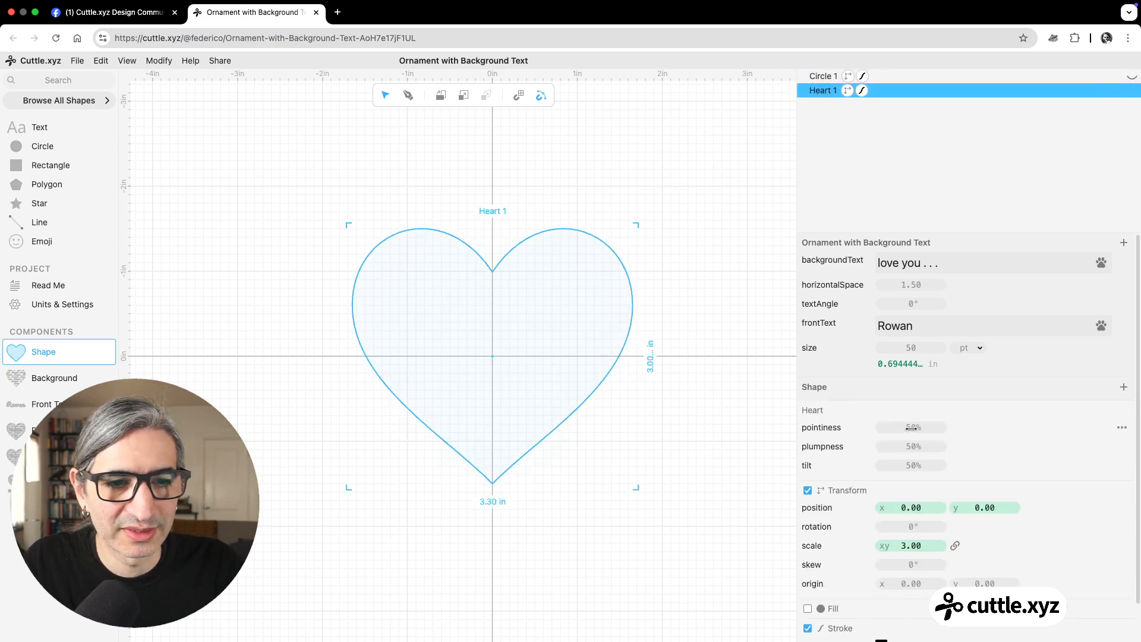
pyautogui.moveTo(913, 446); pyautogui.dragTo(865, 471)
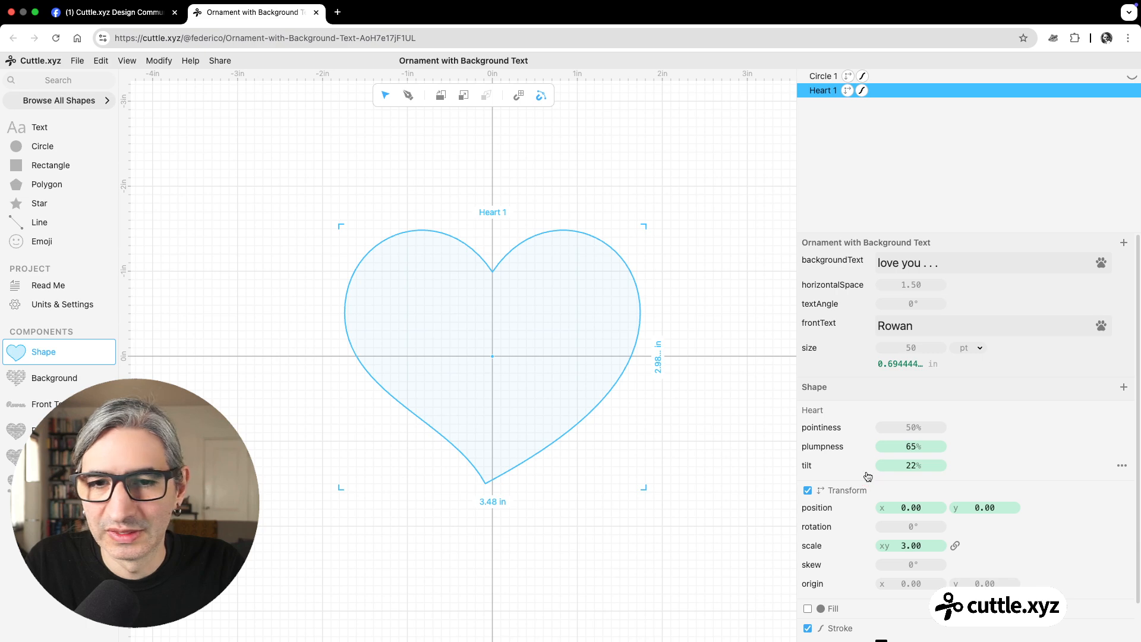
pyautogui.click(66, 381)
pyautogui.click(62, 404)
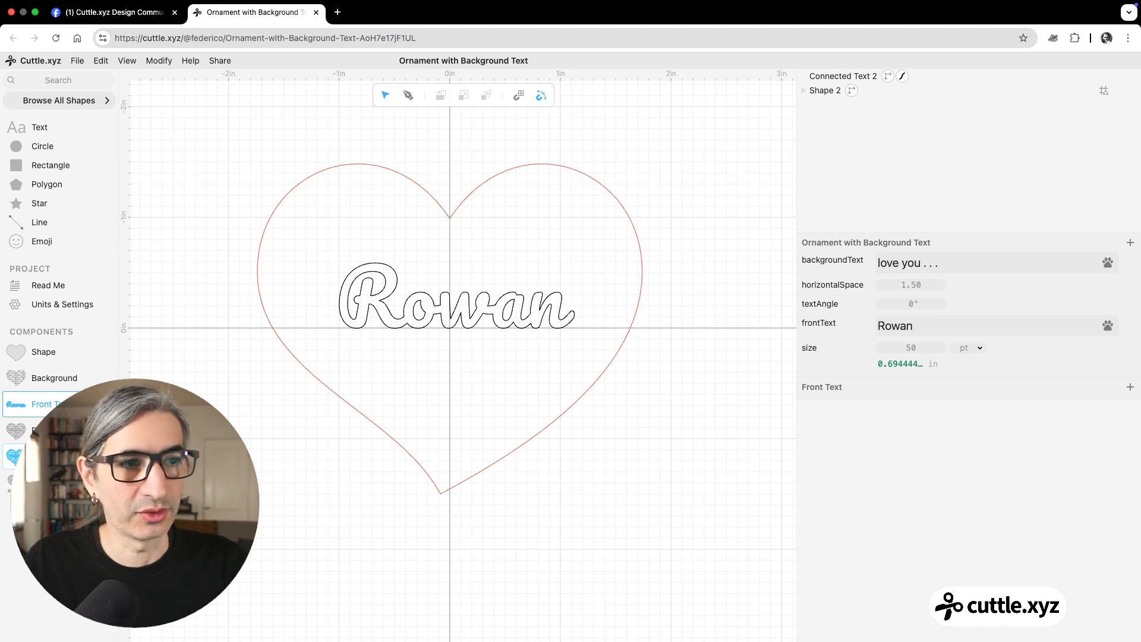
pyautogui.click(17, 431)
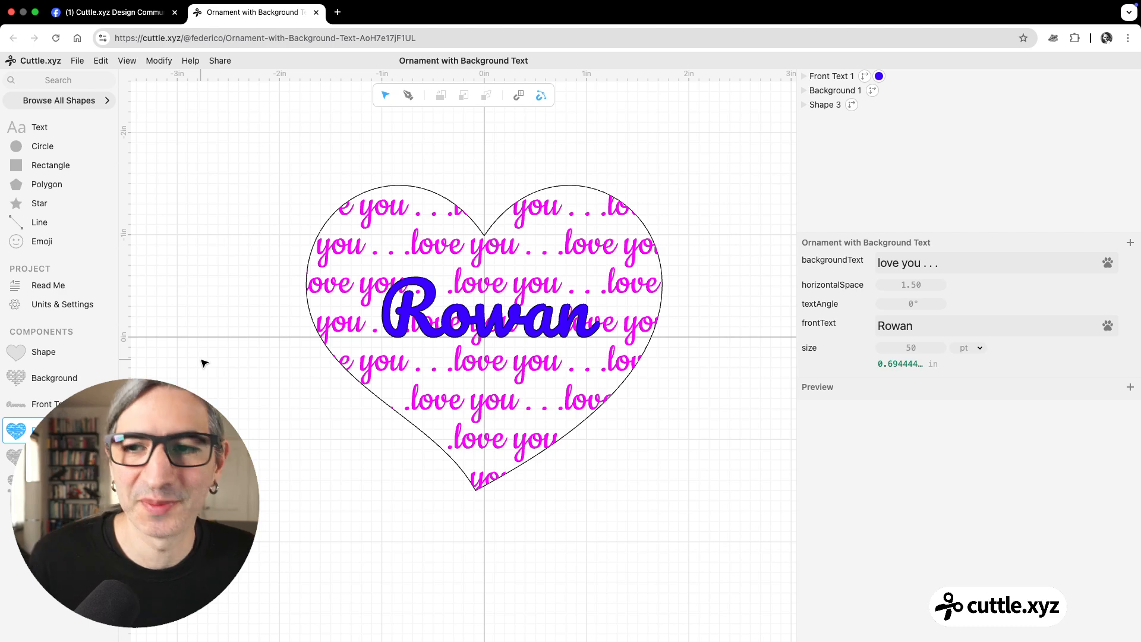
# Add a rectangle with a uniform scale of 3 centred on the origin of the Shape component and hide the heart
pyautogui.click(45, 352)
pyautogui.click(820, 77)
pyautogui.click(823, 90)
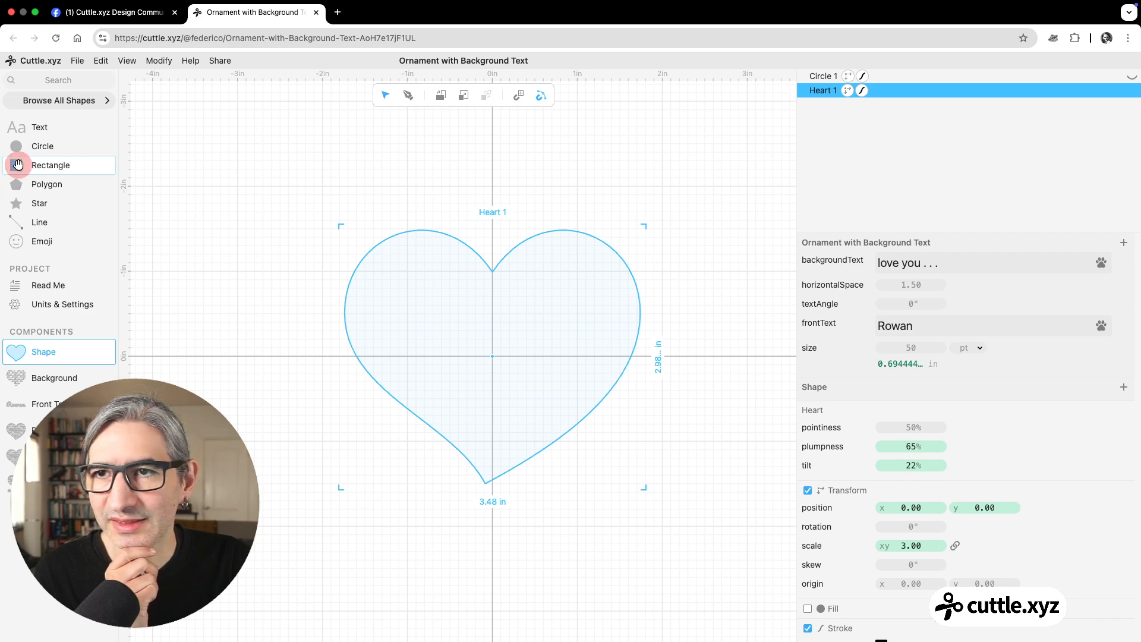
pyautogui.click(107, 13)
pyautogui.click(264, 14)
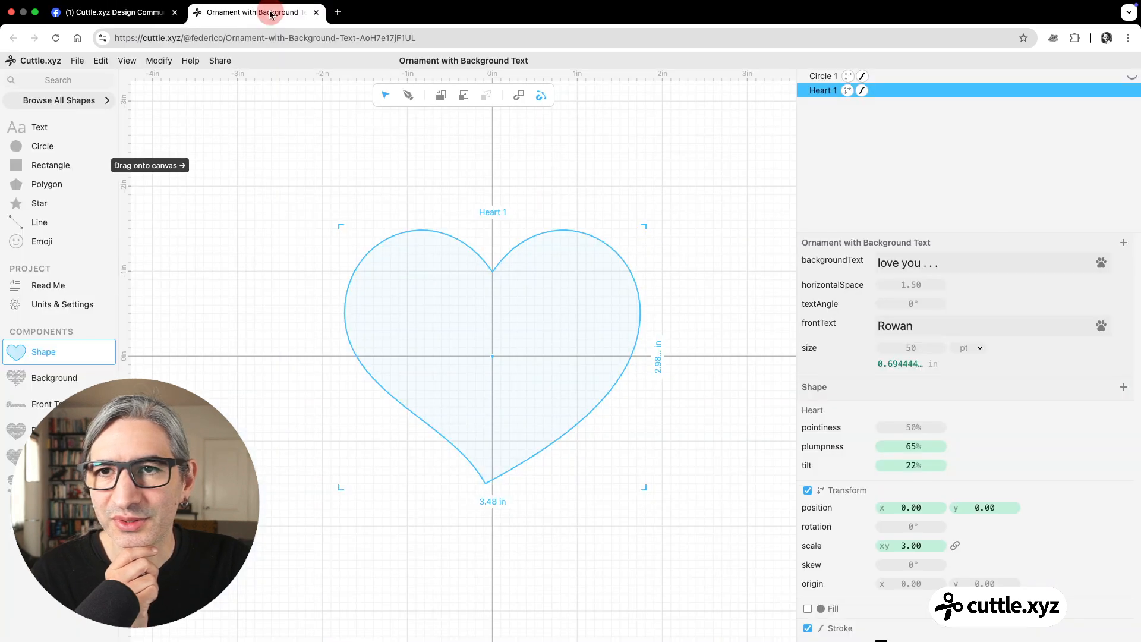
pyautogui.moveTo(29, 169); pyautogui.dragTo(491, 357)
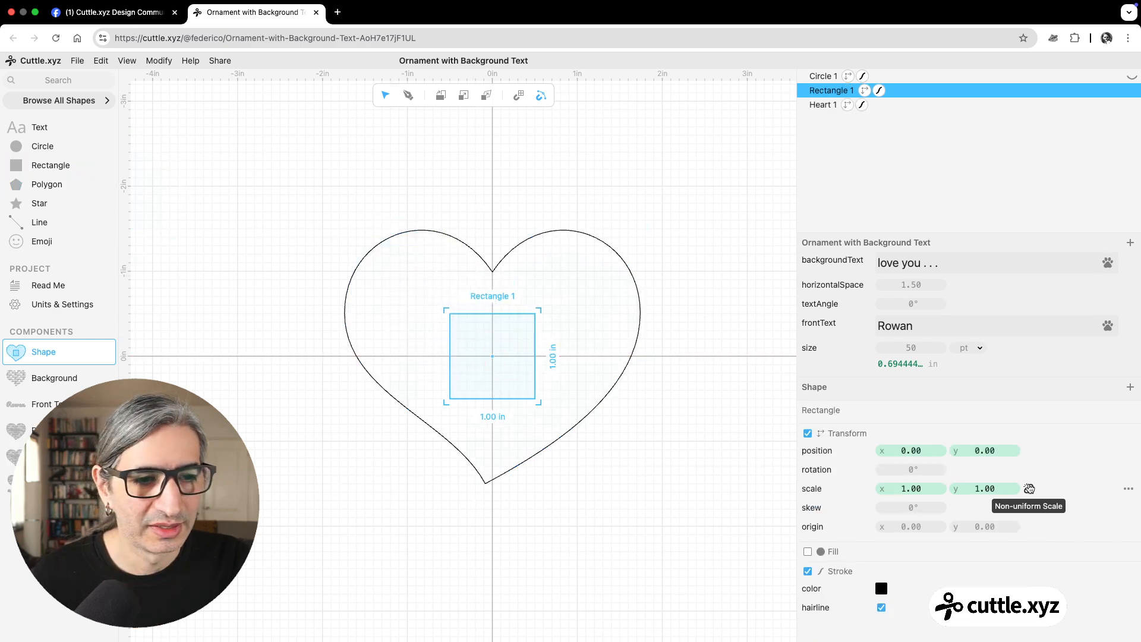
pyautogui.click(1028, 488)
pyautogui.click(921, 487)
pyautogui.write('3')
pyautogui.click(675, 496)
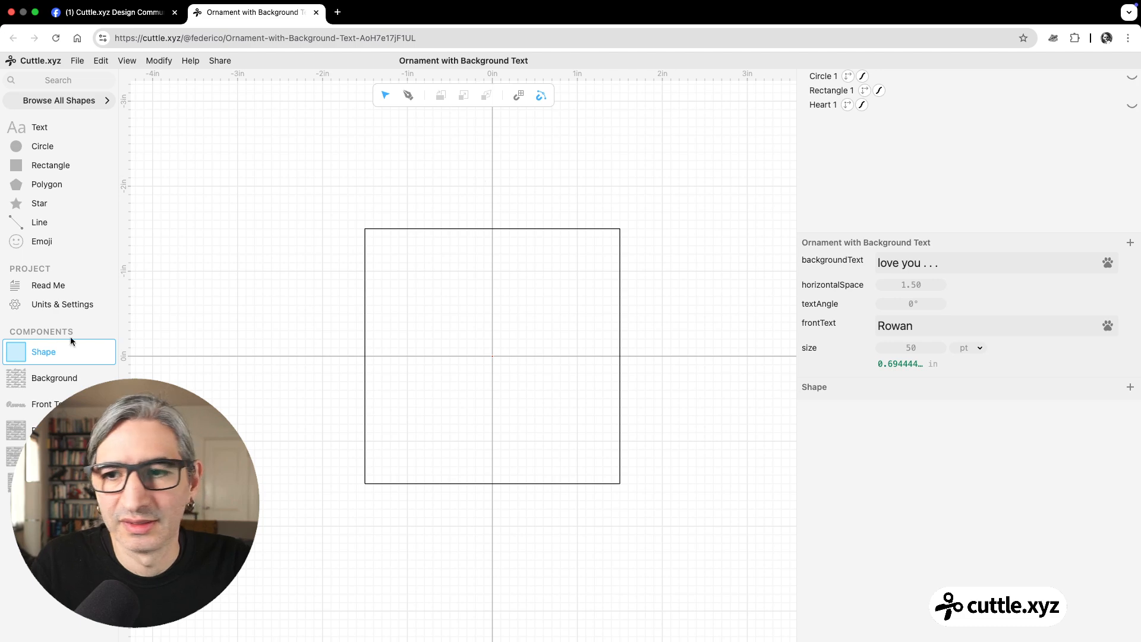
# Review the square version across the Shape, Background, Front Text, Cut and Preview components
pyautogui.click(25, 381)
pyautogui.click(36, 410)
pyautogui.click(30, 432)
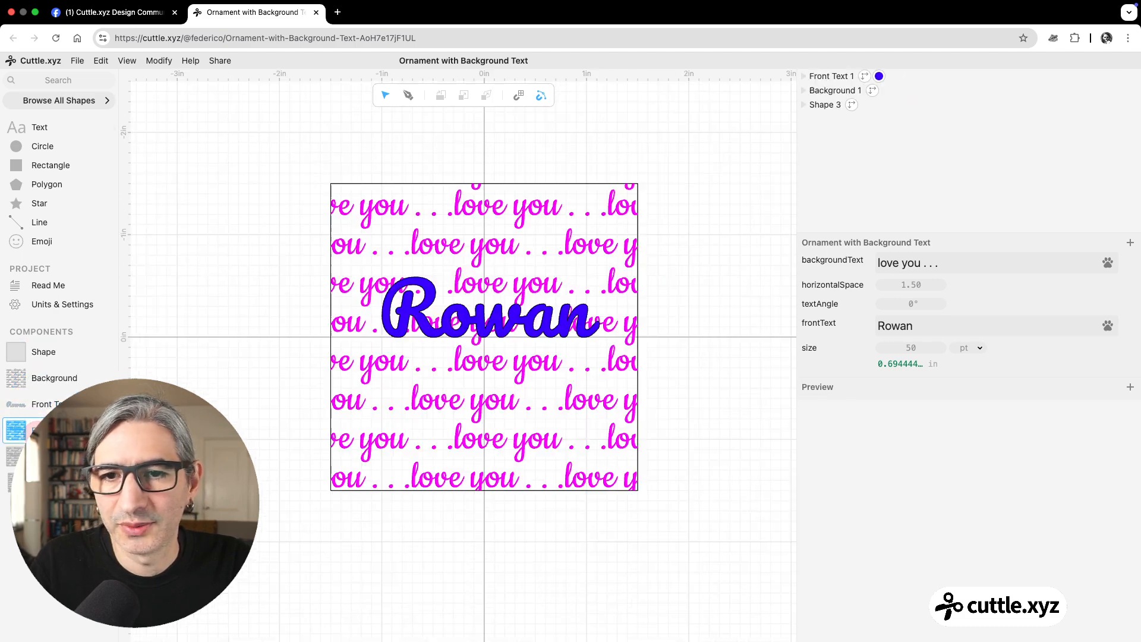
pyautogui.click(27, 457)
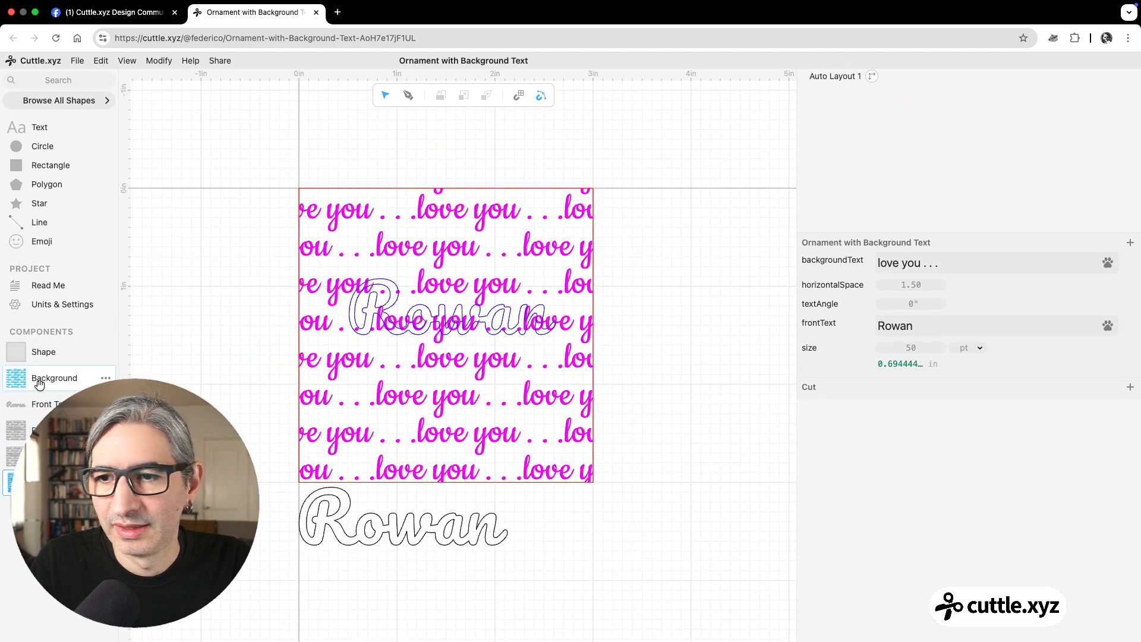
pyautogui.click(37, 379)
pyautogui.click(47, 352)
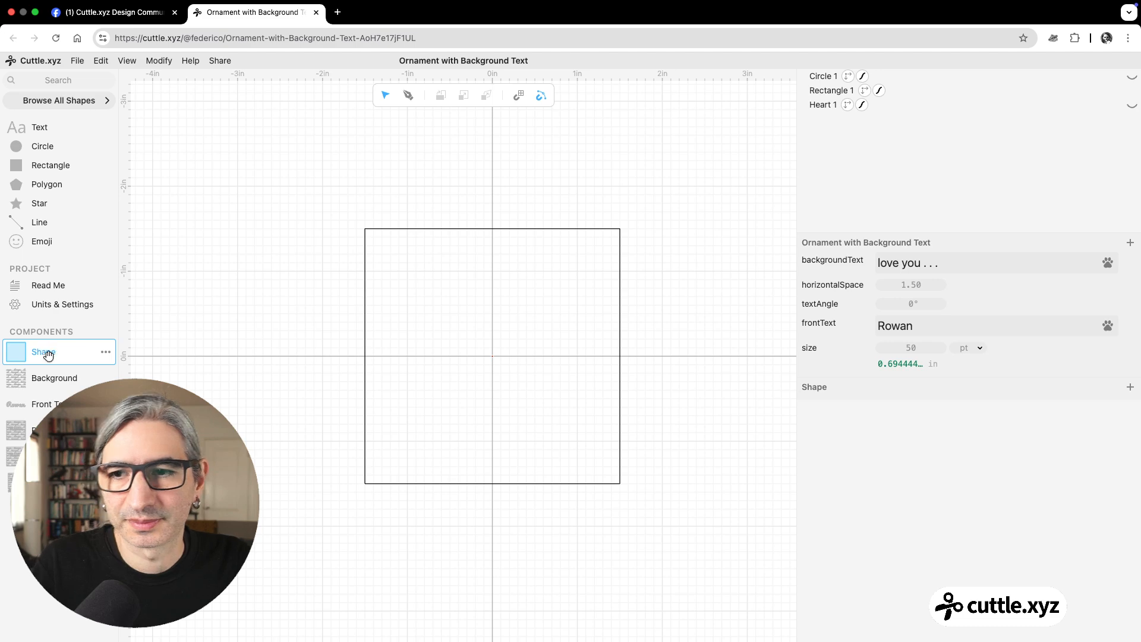
pyautogui.click(54, 375)
pyautogui.click(42, 404)
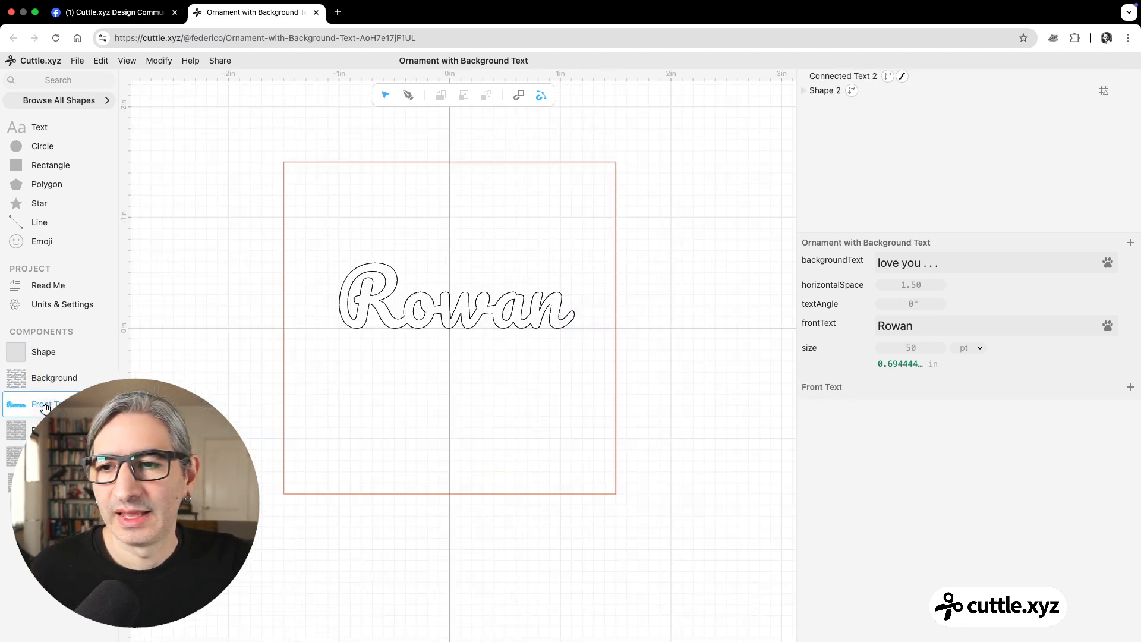
pyautogui.click(43, 430)
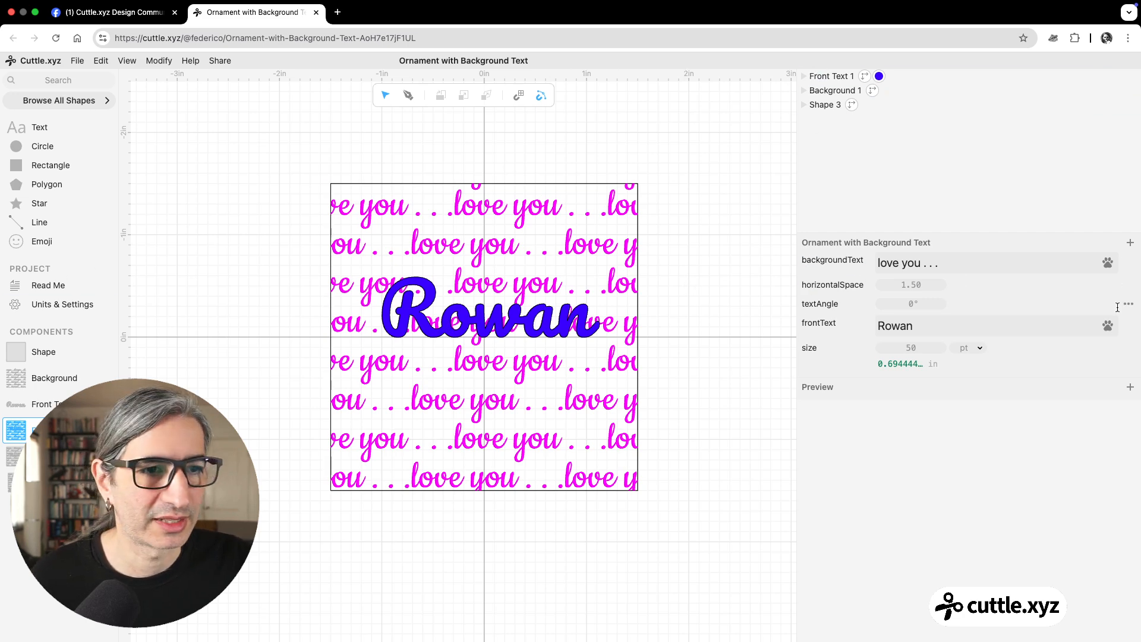
pyautogui.click(644, 133)
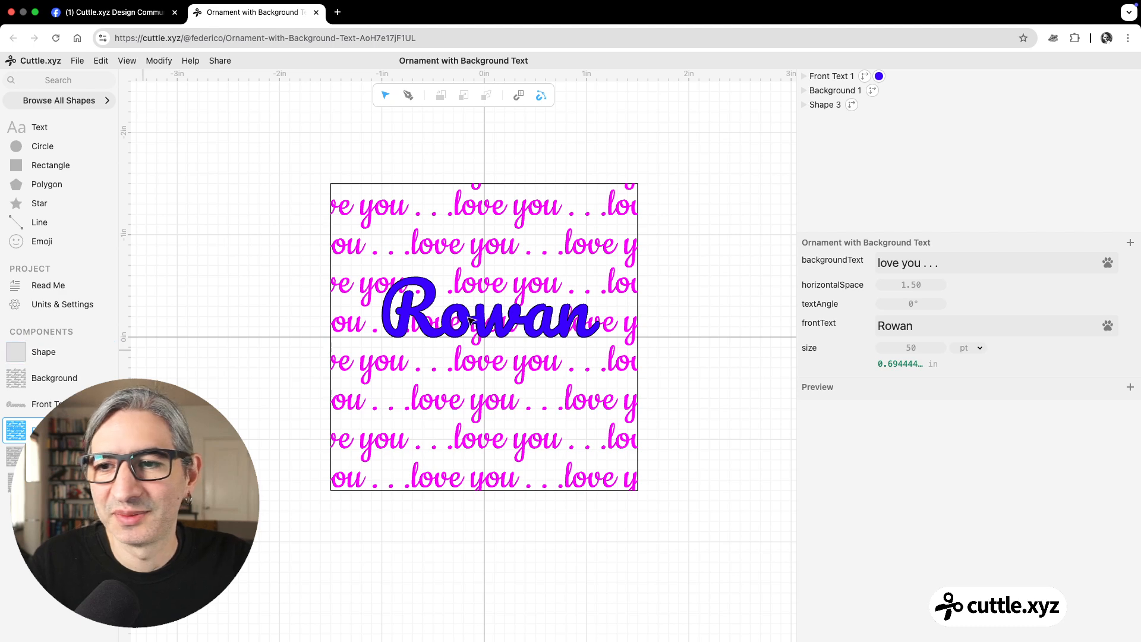
# Add a project parameter named shapeSelect and set its parameter type to Select
pyautogui.click(1129, 243)
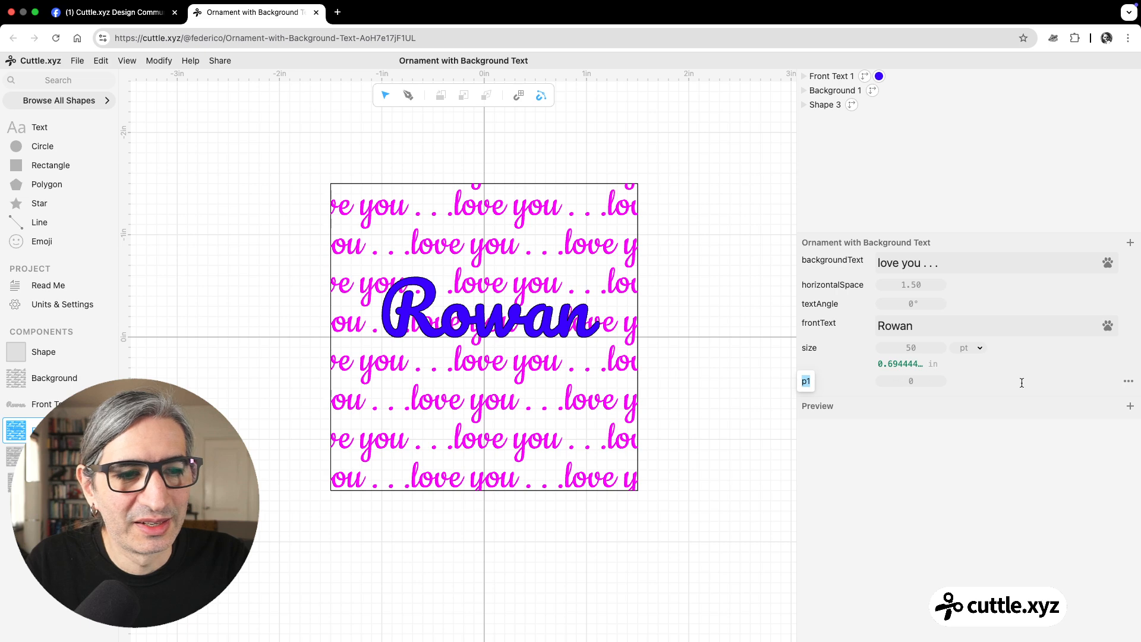
pyautogui.write('shja')
pyautogui.write('peSelect')
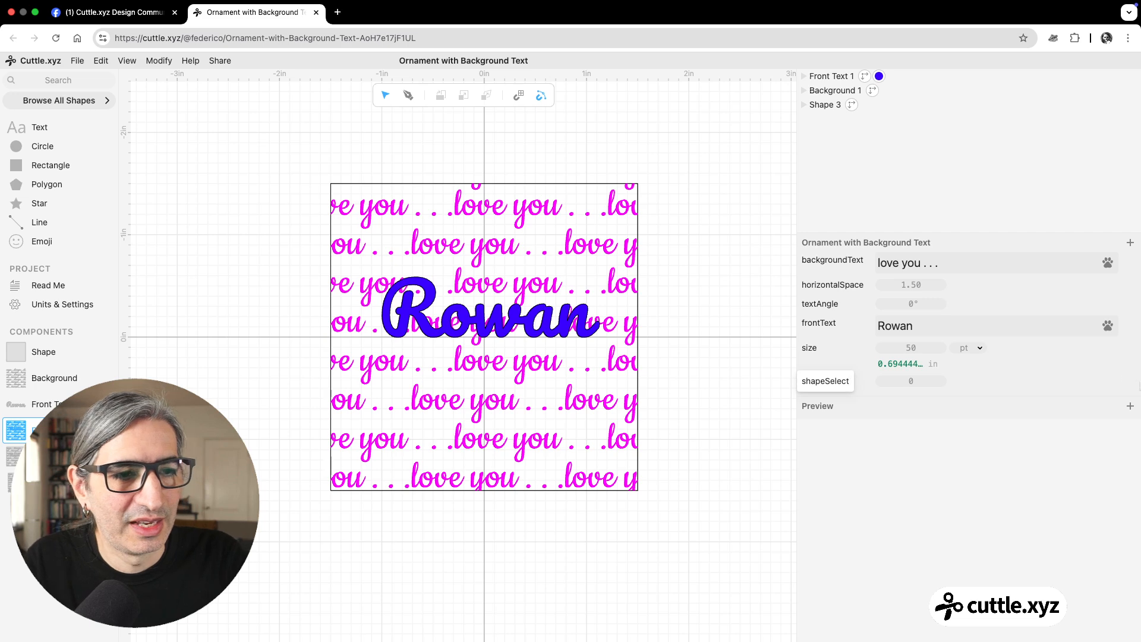
pyautogui.click(1129, 382)
pyautogui.moveTo(1092, 329)
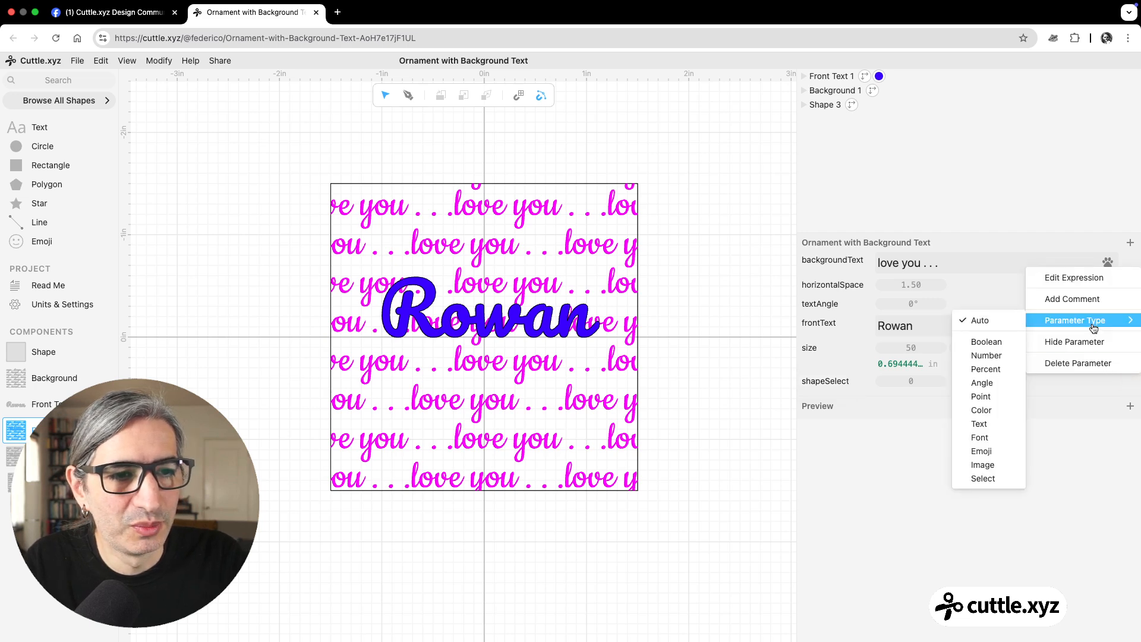
pyautogui.click(1003, 478)
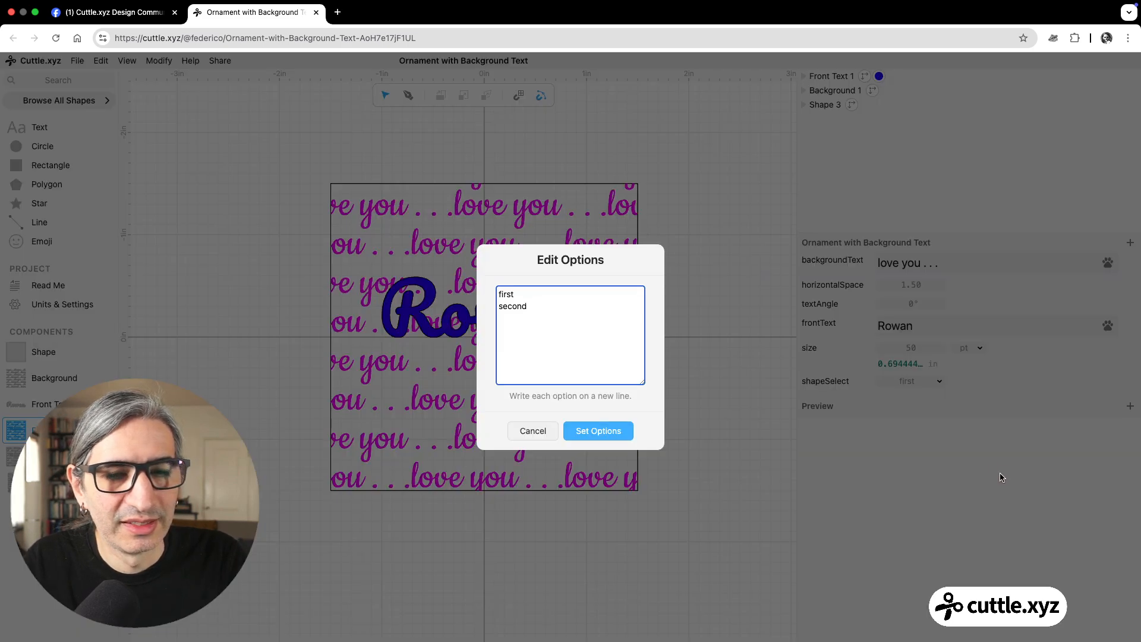
# Replace the shapeSelect options with heart, square and circle
pyautogui.moveTo(534, 308); pyautogui.dragTo(496, 286)
pyautogui.write('heart')
pyautogui.press('Return')
pyautogui.write('squa')
pyautogui.write('circle')
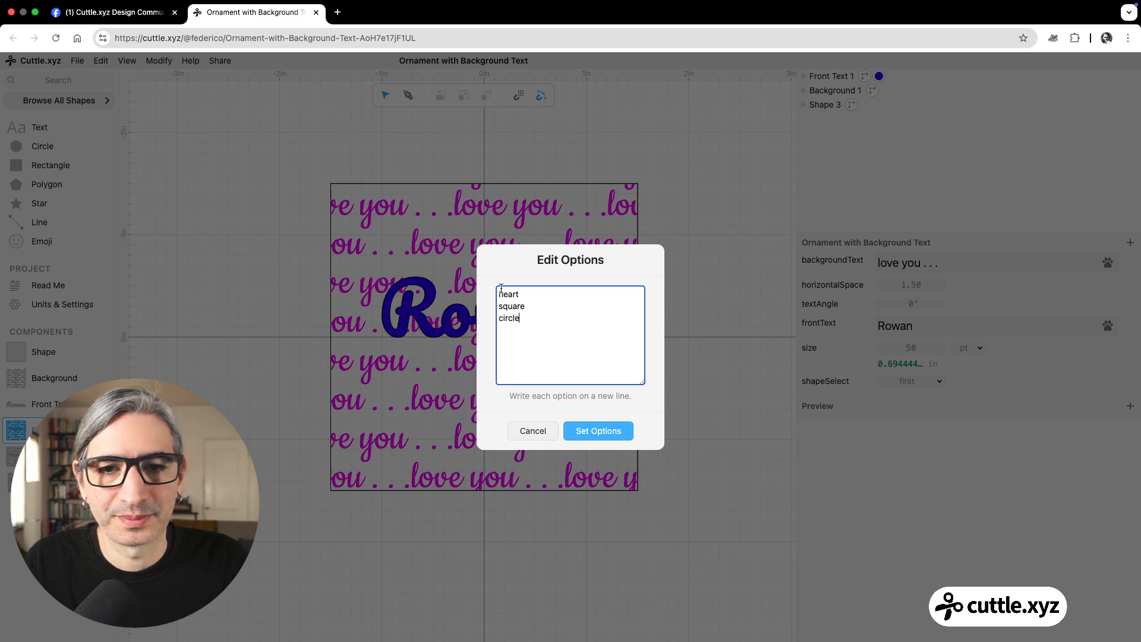
pyautogui.click(610, 432)
pyautogui.click(659, 438)
# Try out the shapeSelect choices and leave the parameter on heart
pyautogui.click(928, 381)
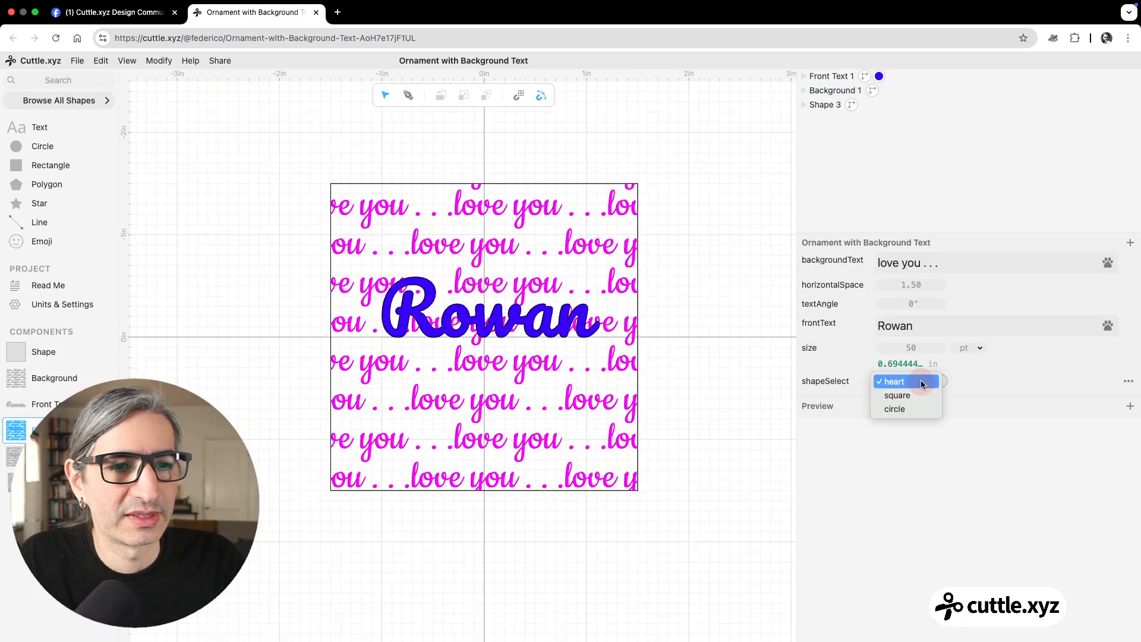
pyautogui.click(921, 395)
pyautogui.click(919, 381)
pyautogui.click(919, 396)
pyautogui.click(919, 381)
pyautogui.click(918, 367)
pyautogui.click(922, 385)
pyautogui.click(918, 368)
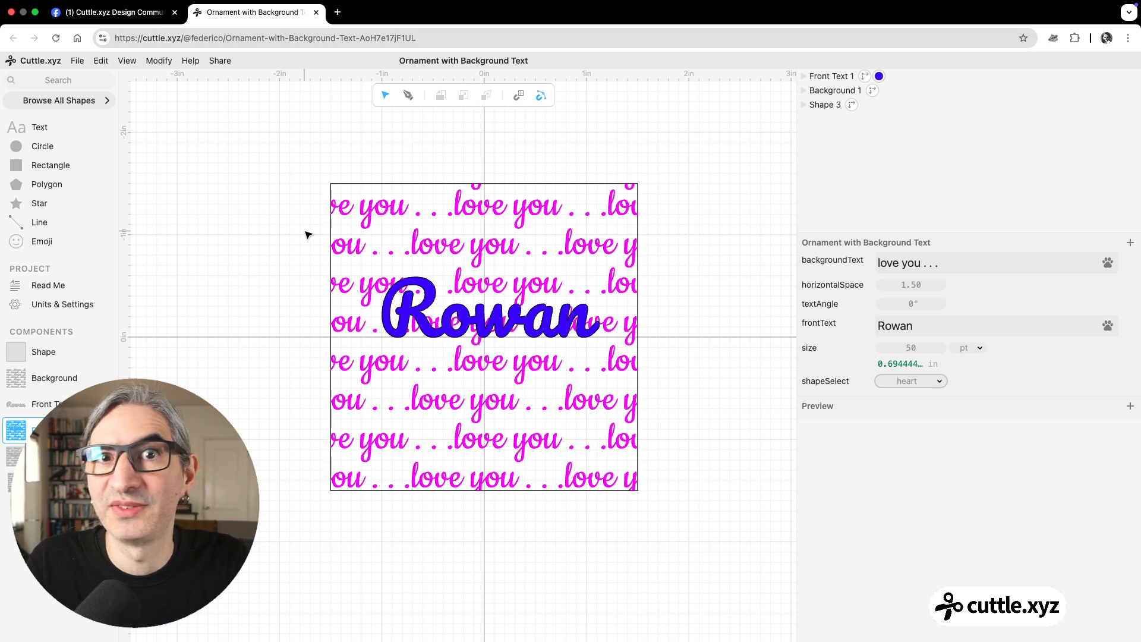
# Open the Shape component and show its circle and heart together with the rectangle
pyautogui.click(43, 353)
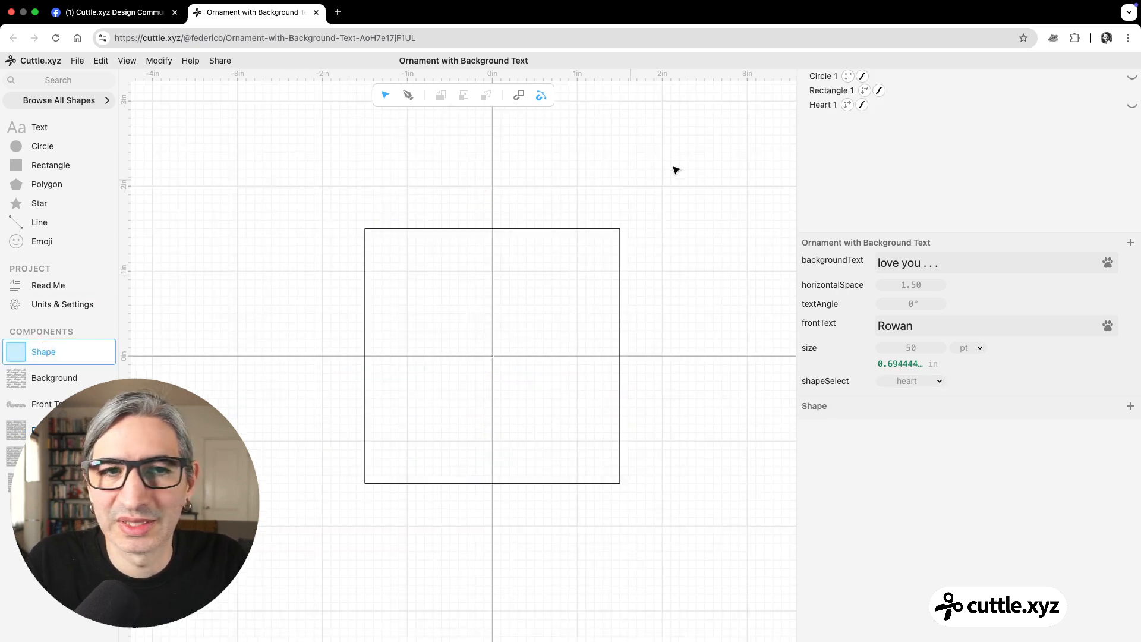
pyautogui.click(1132, 76)
pyautogui.click(1133, 105)
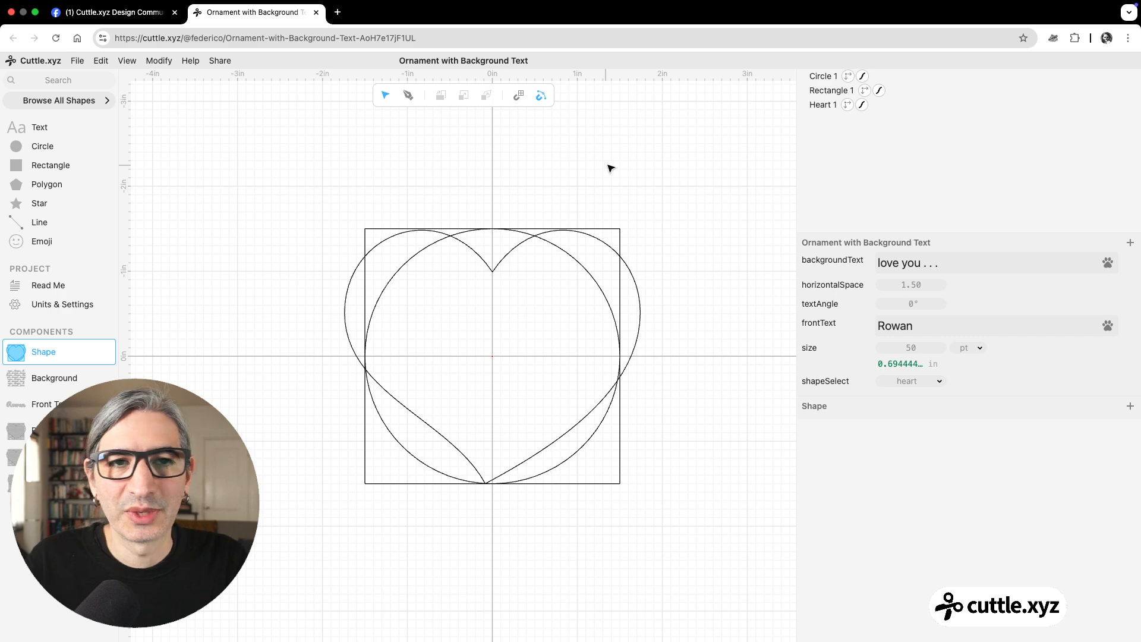
# Apply the advanced Visible modifier to the circle in the Shape component
pyautogui.click(823, 76)
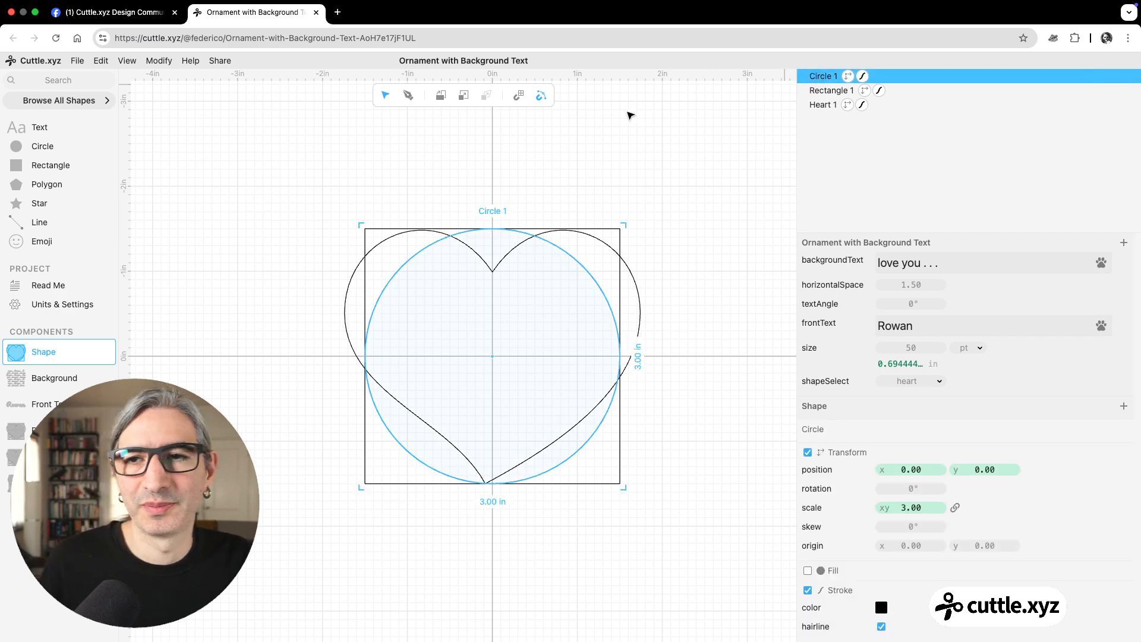
pyautogui.click(164, 61)
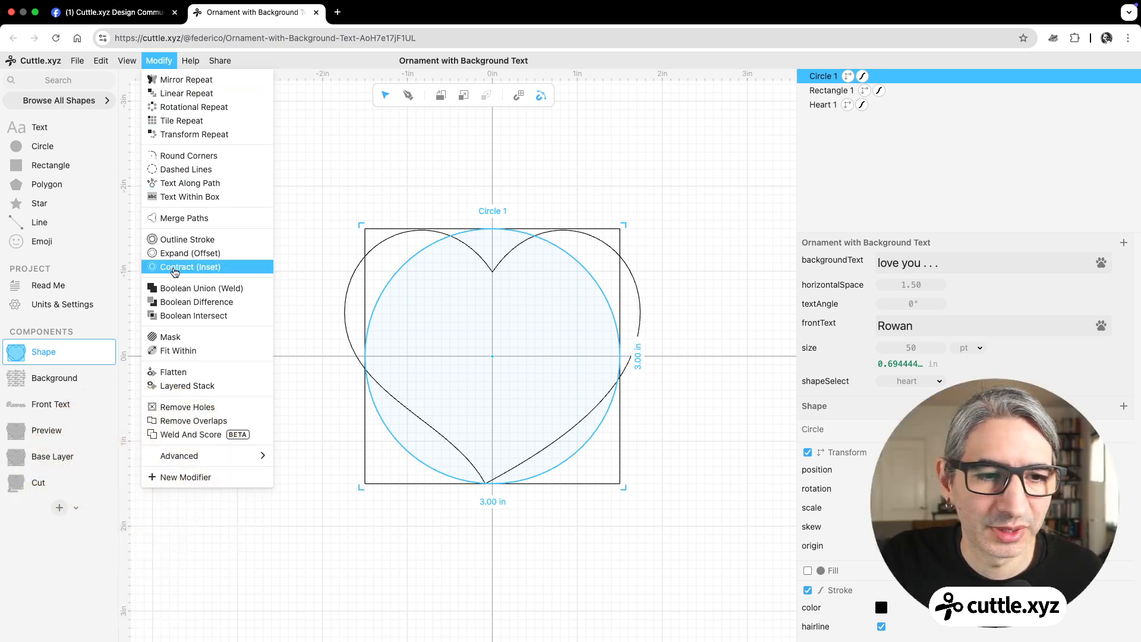
pyautogui.moveTo(205, 454)
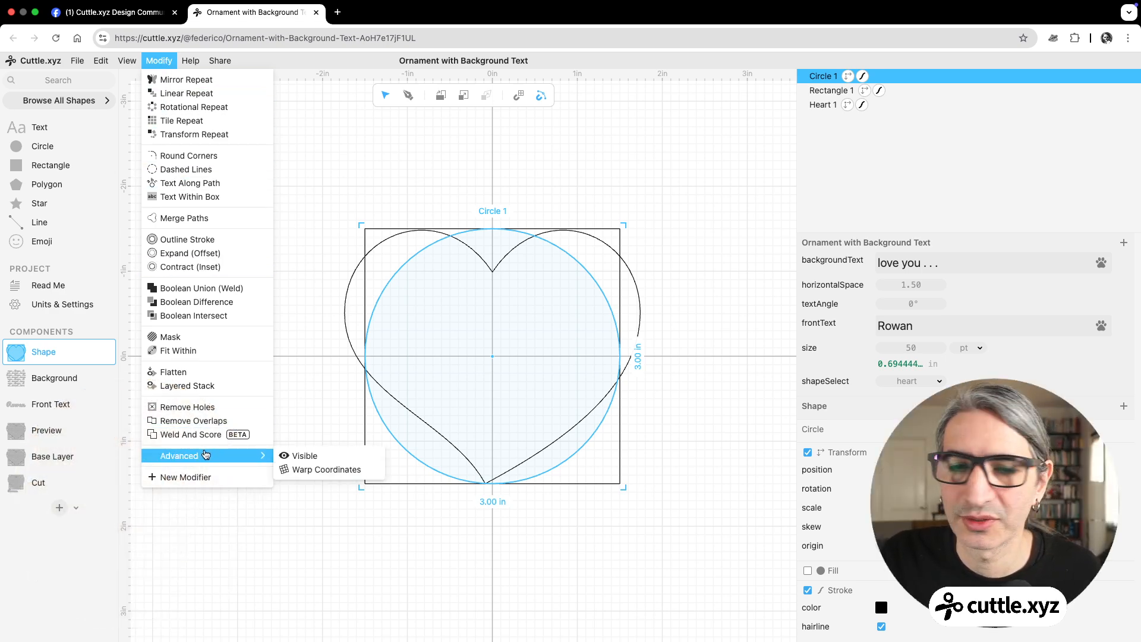
pyautogui.click(292, 456)
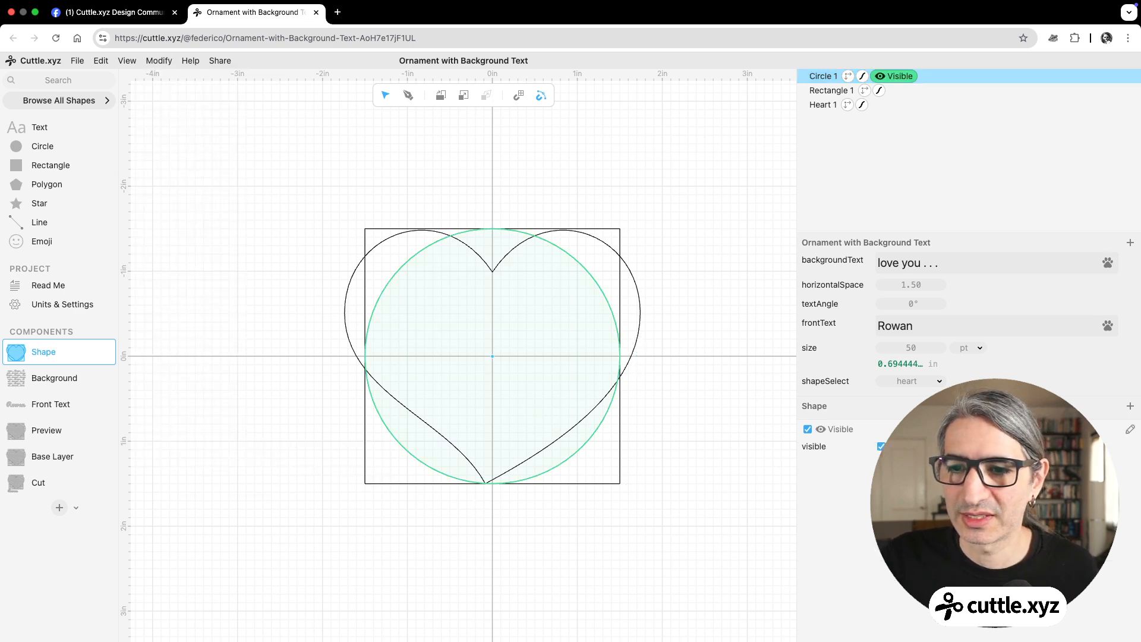
# Test the circle's Visible modifier by switching its visible option off and on, leaving it on
pyautogui.click(881, 446)
pyautogui.click(880, 446)
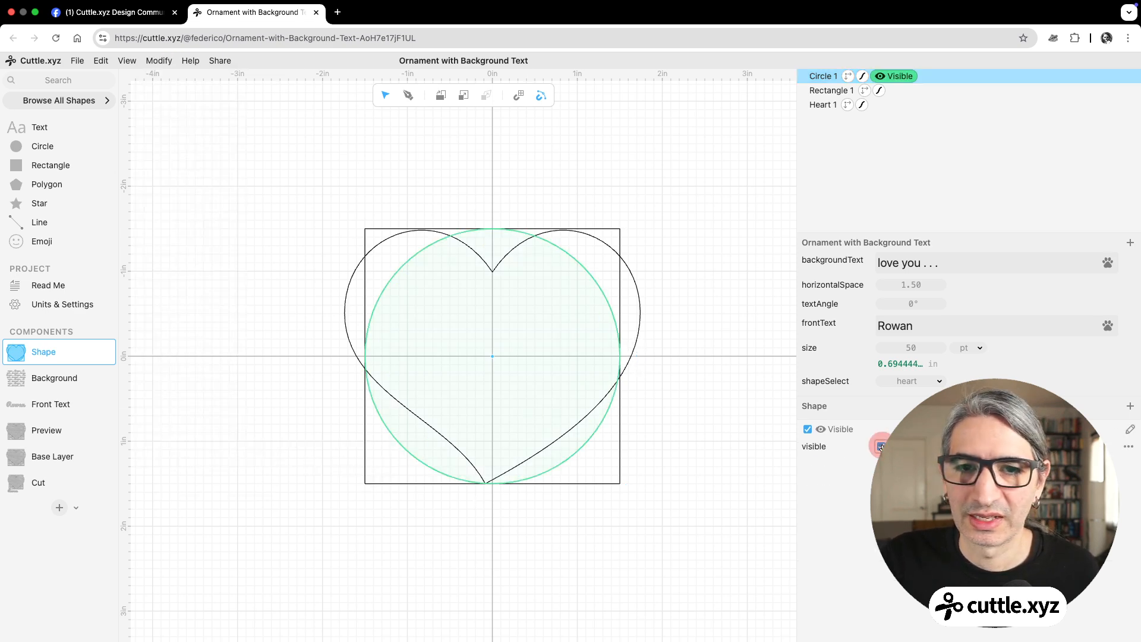
pyautogui.click(881, 446)
pyautogui.click(881, 447)
pyautogui.click(881, 447)
pyautogui.click(880, 446)
pyautogui.click(730, 247)
# Apply the advanced Visible modifier to the rectangle in the Shape component
pyautogui.click(831, 90)
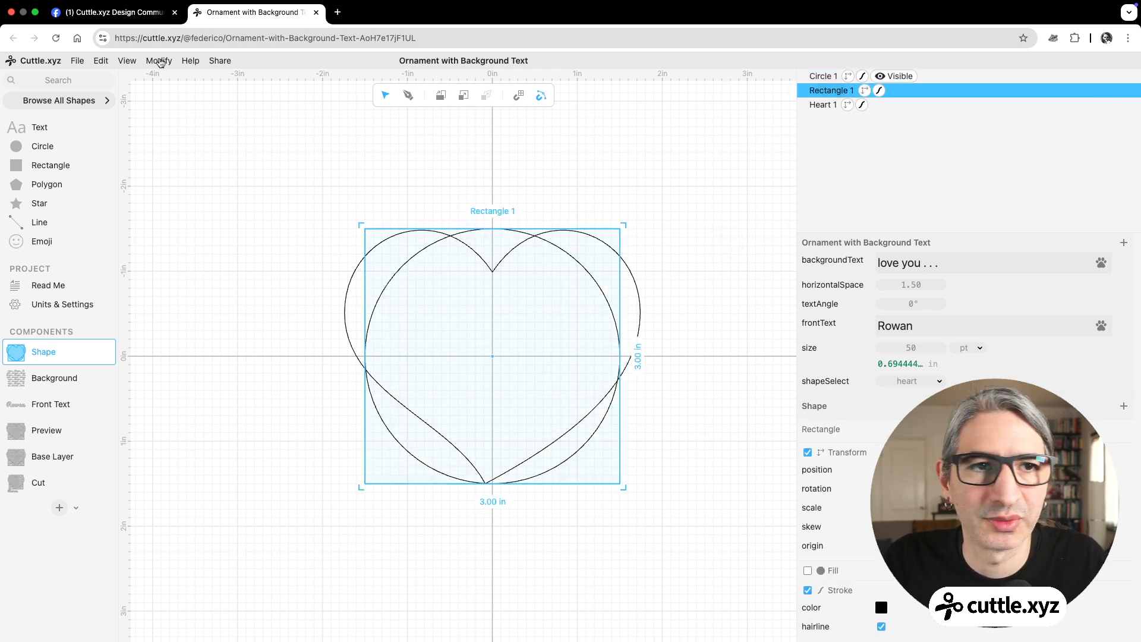
pyautogui.click(160, 61)
pyautogui.moveTo(235, 457)
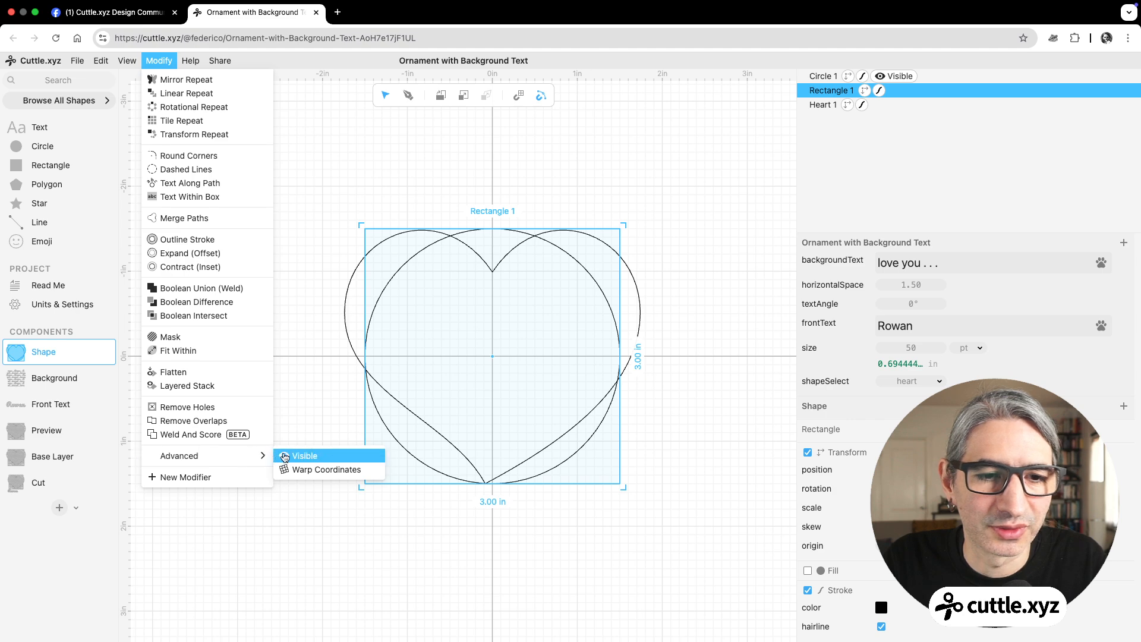
pyautogui.click(282, 455)
# Apply the advanced Visible modifier to the heart in the Shape component
pyautogui.click(822, 105)
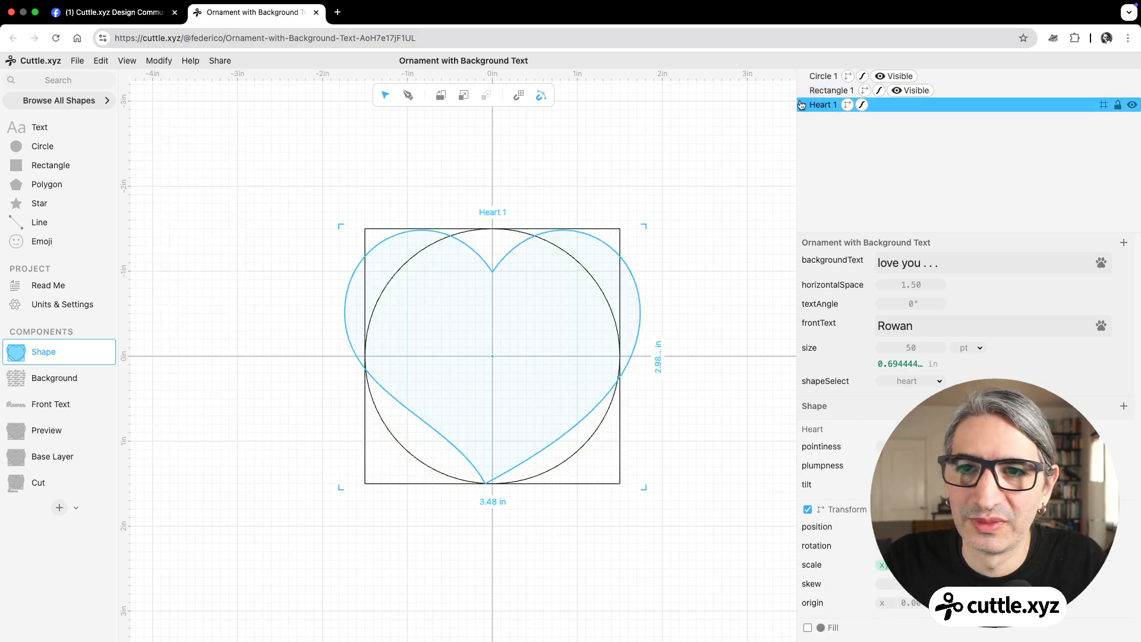
pyautogui.click(160, 61)
pyautogui.moveTo(235, 456)
pyautogui.click(286, 456)
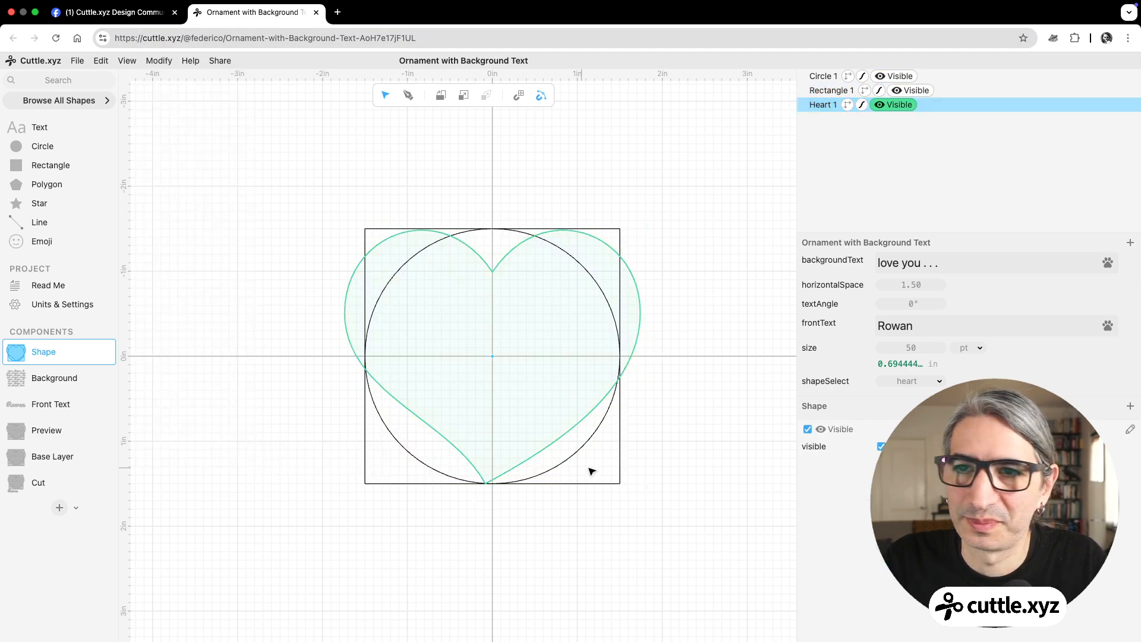
pyautogui.click(698, 211)
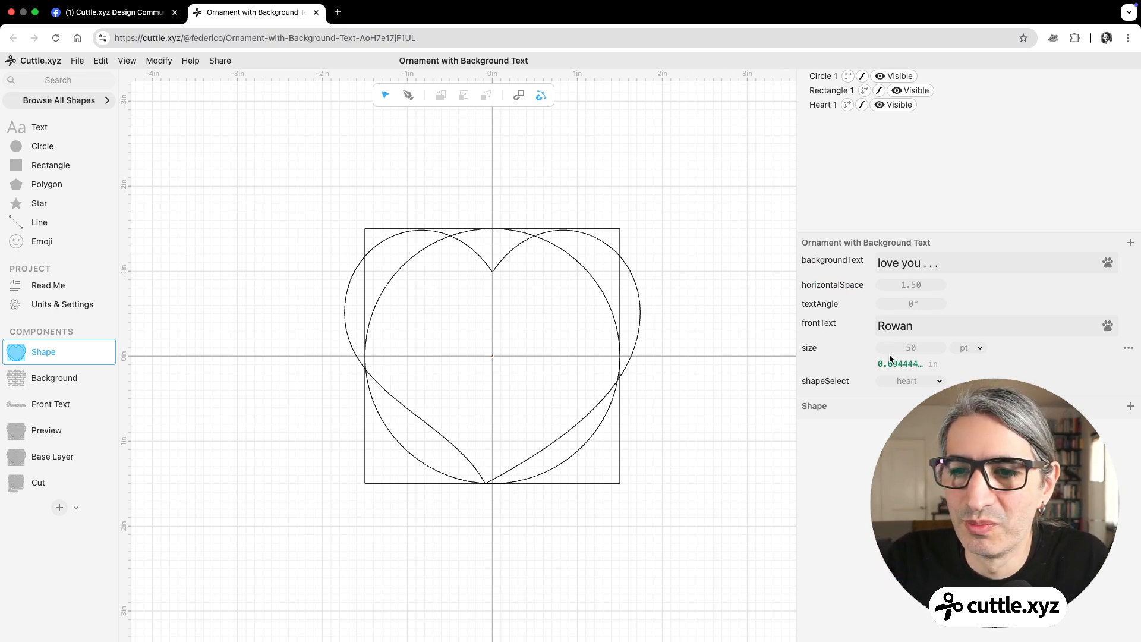
# Review the shapeSelect options and set the circle's visible expression to shapeSelect === "circle"
pyautogui.click(893, 383)
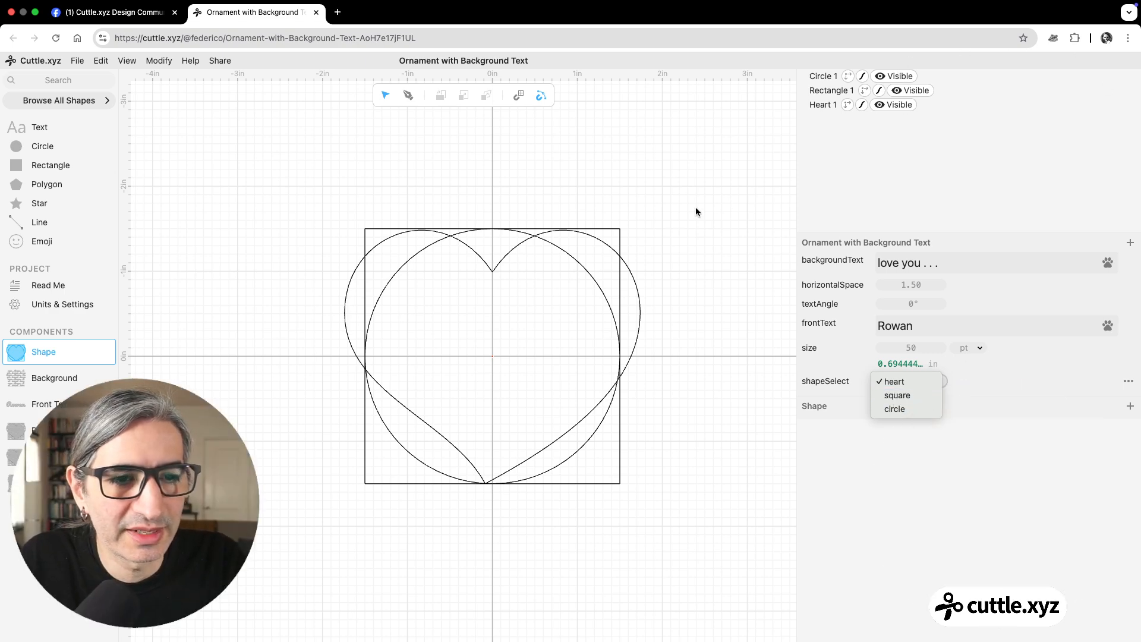
pyautogui.click(674, 212)
pyautogui.click(891, 77)
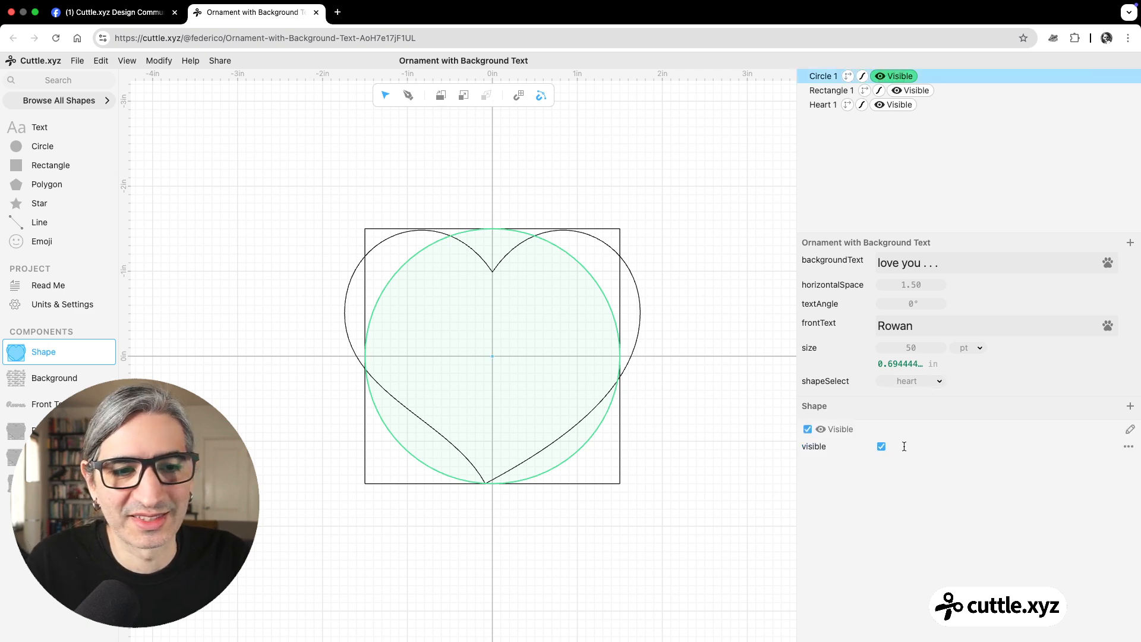
pyautogui.click(1129, 448)
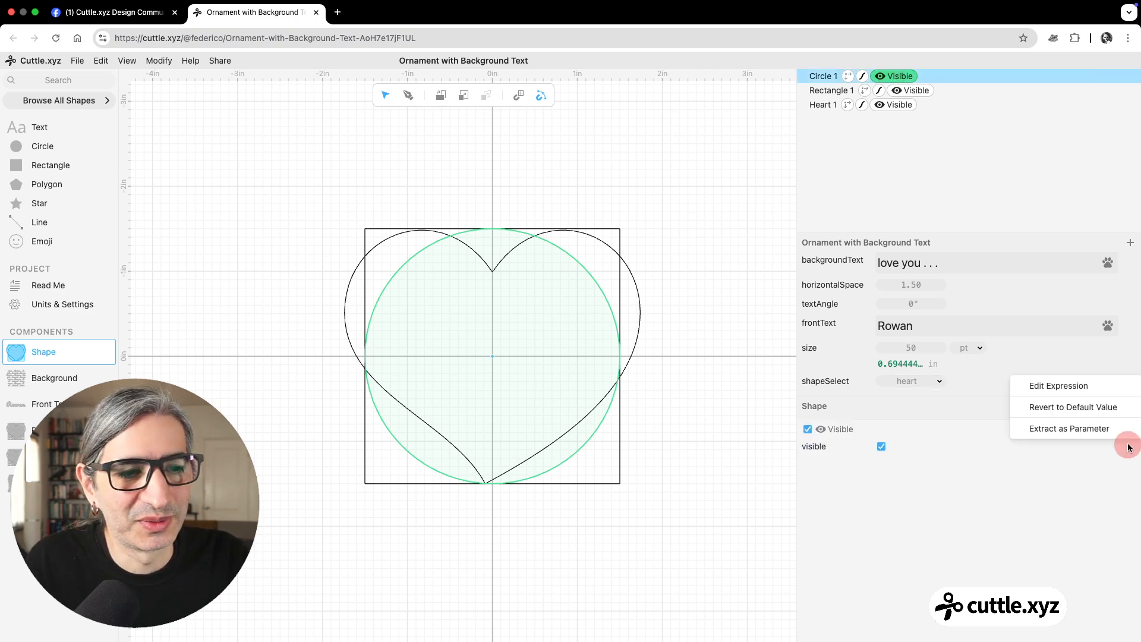
pyautogui.click(1065, 388)
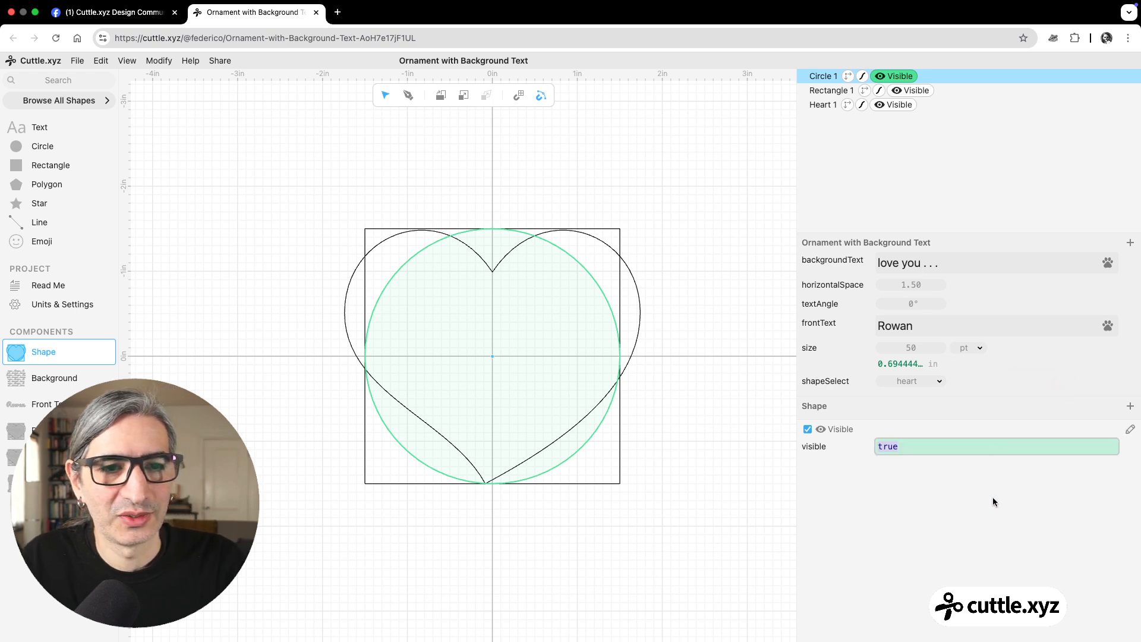
pyautogui.write('djs')
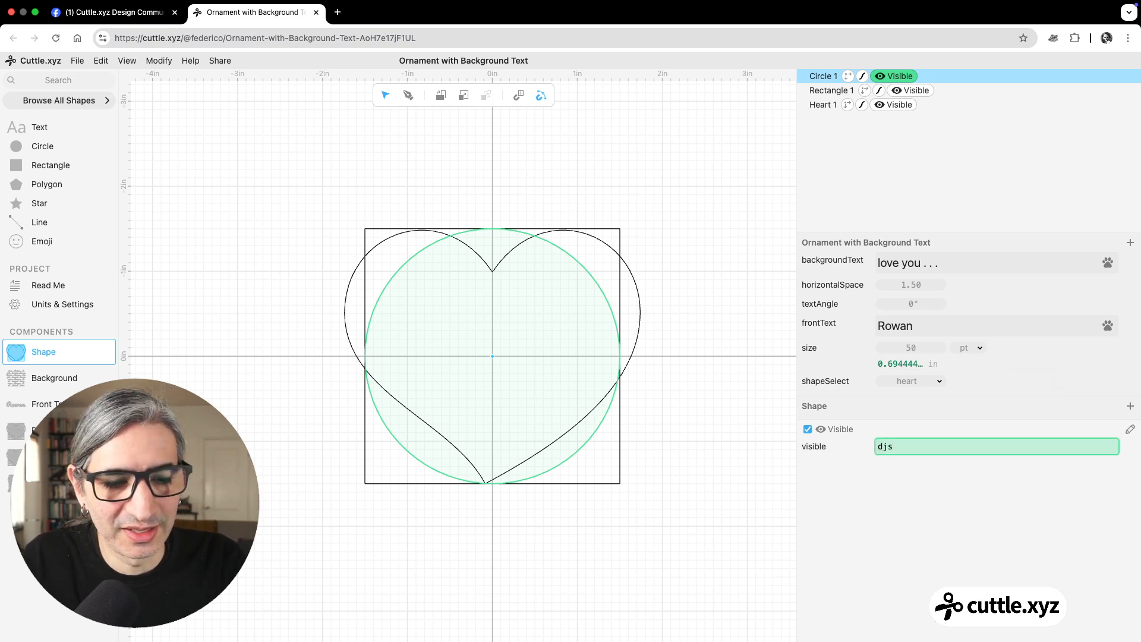
pyautogui.press('BackSpace')
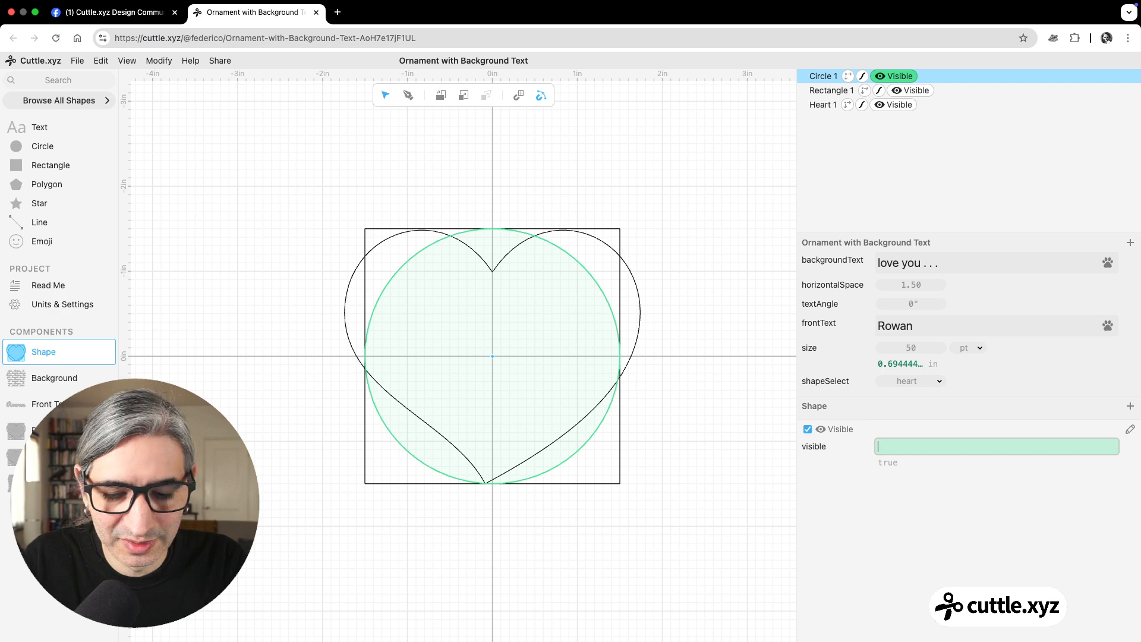
pyautogui.write('shape')
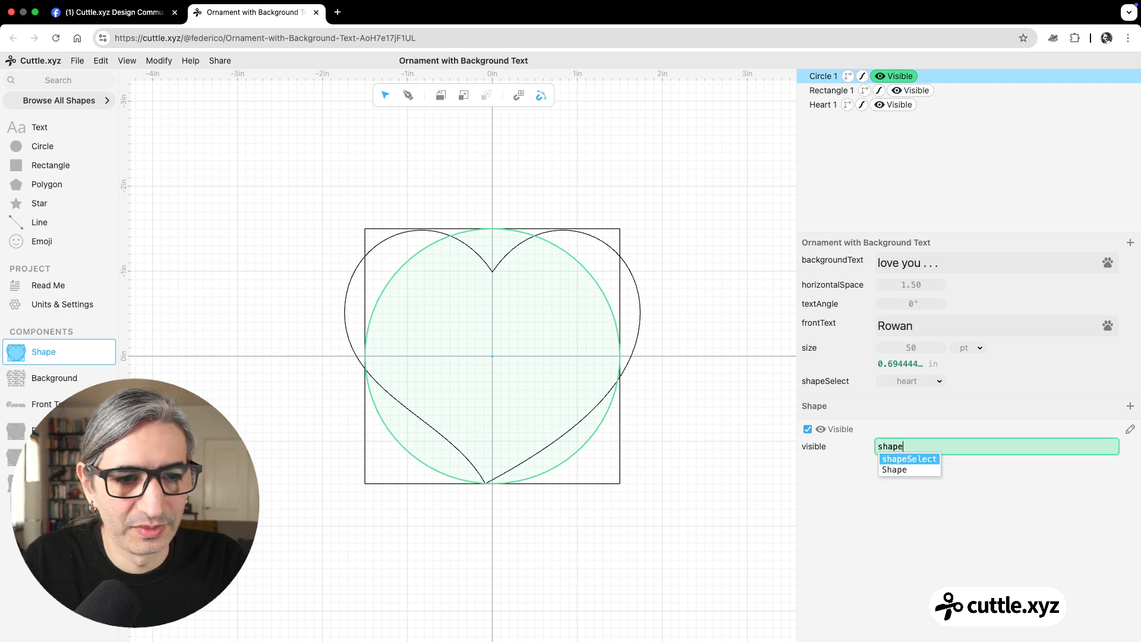
pyautogui.click(918, 459)
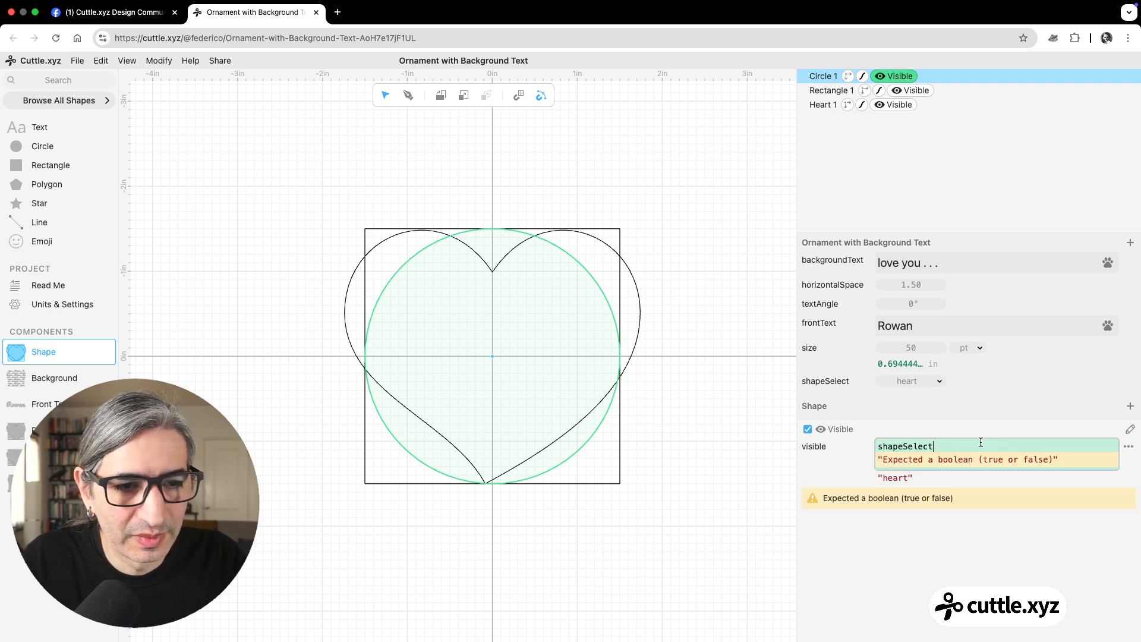
pyautogui.write('=== "circ')
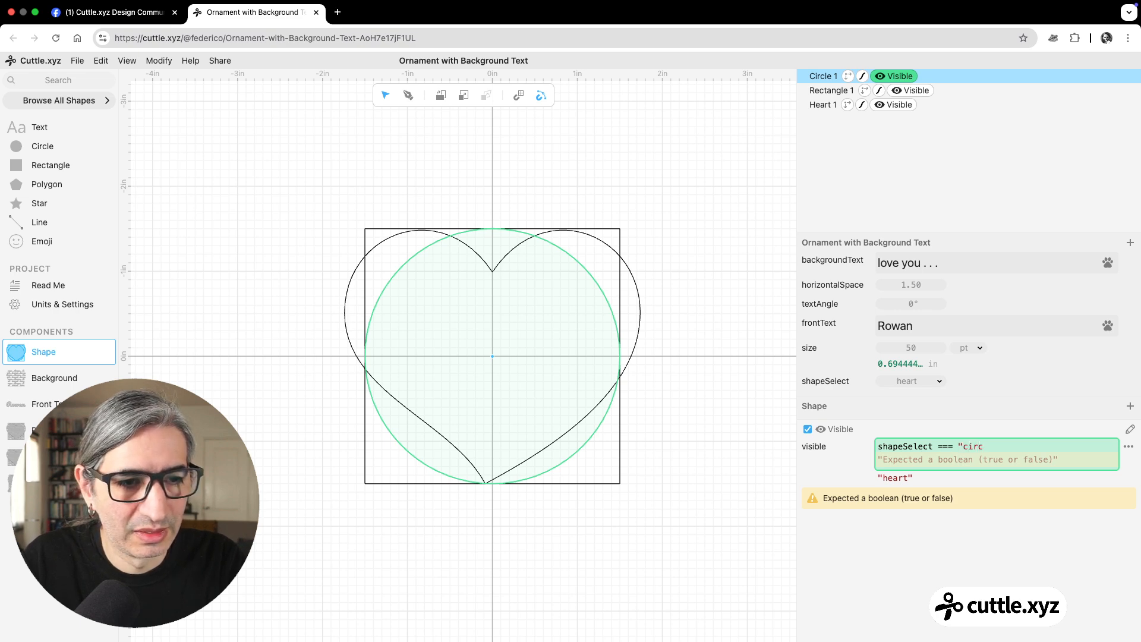
pyautogui.write('"')
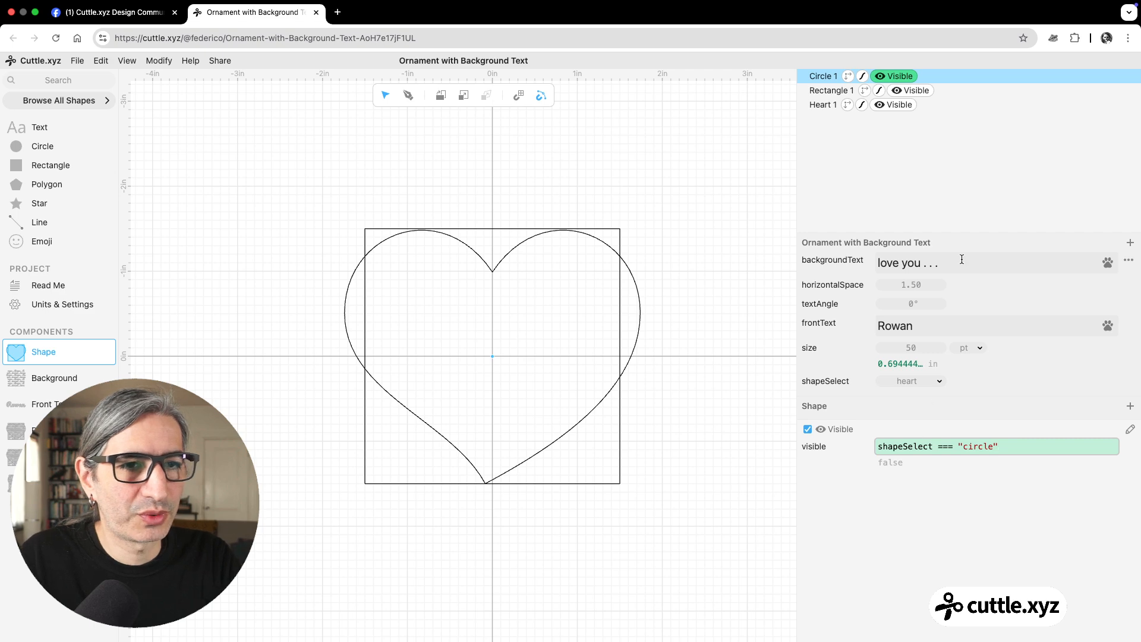
# Test the circle's visibility expression by switching shapeSelect to circle
pyautogui.click(915, 381)
pyautogui.click(908, 410)
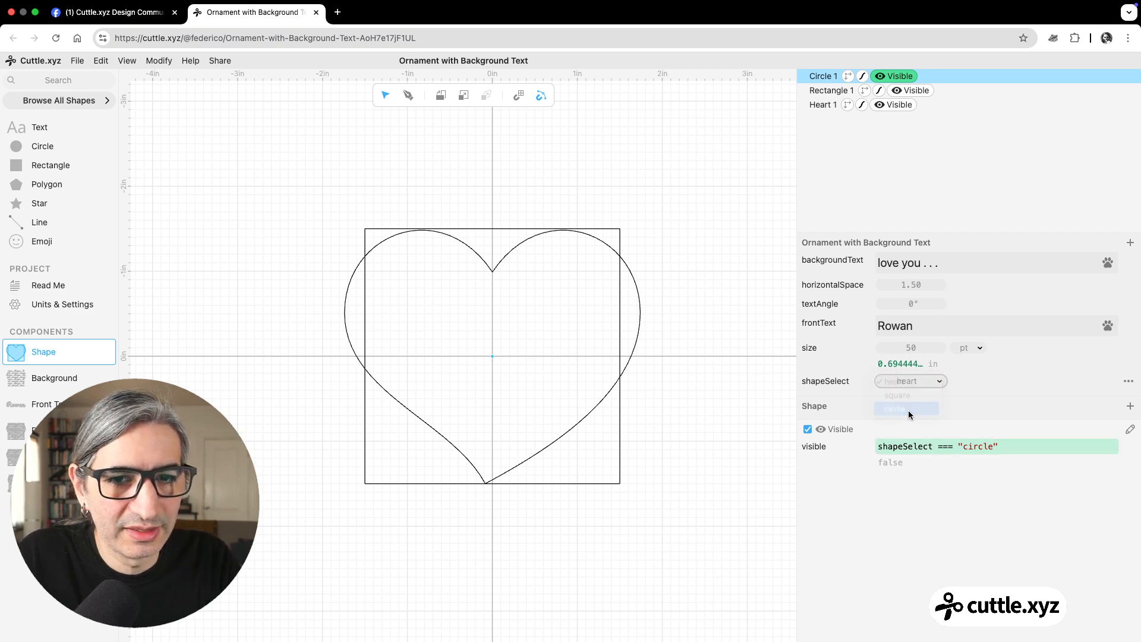
pyautogui.click(731, 155)
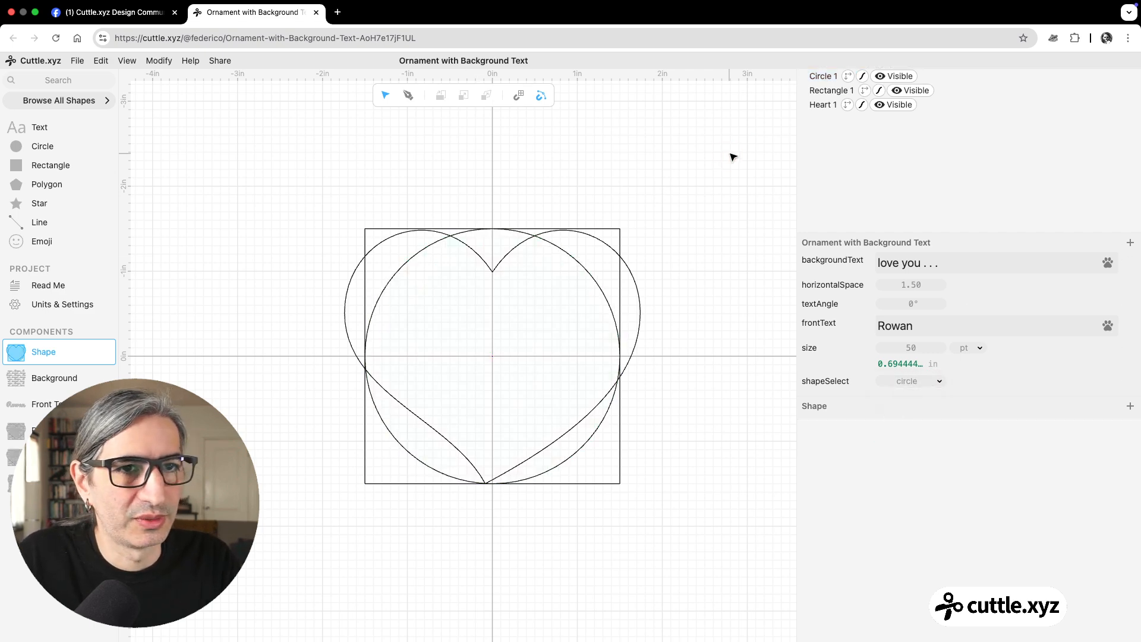
# Set the rectangle's visible expression to shapeSelect == "square" and test it by switching shapeSelect to square
pyautogui.click(899, 94)
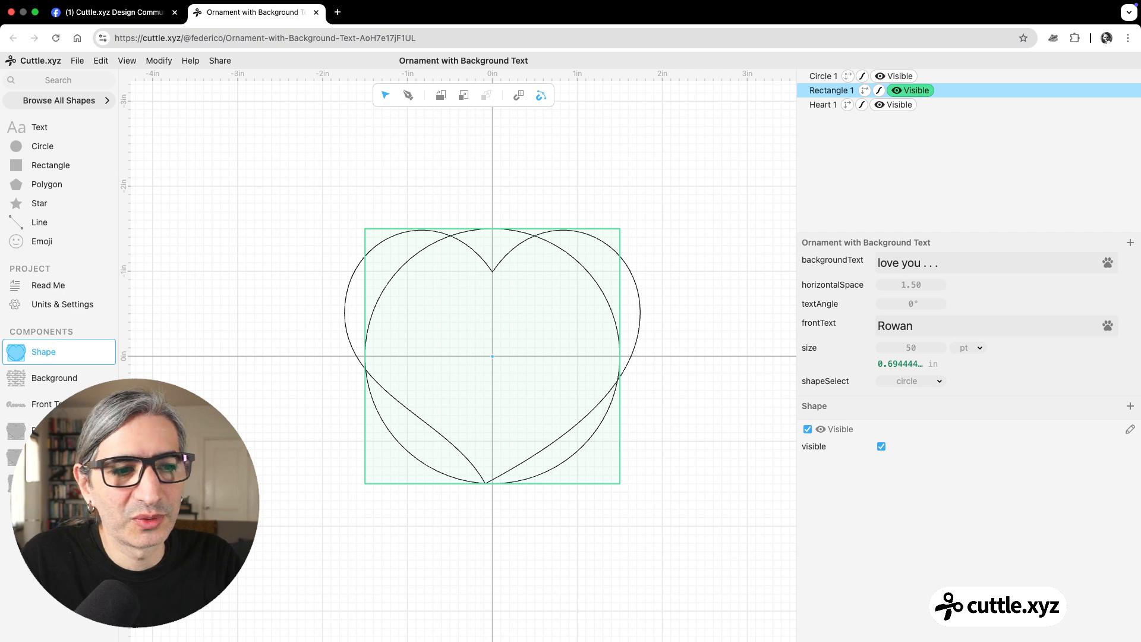
pyautogui.click(1128, 446)
pyautogui.click(1089, 401)
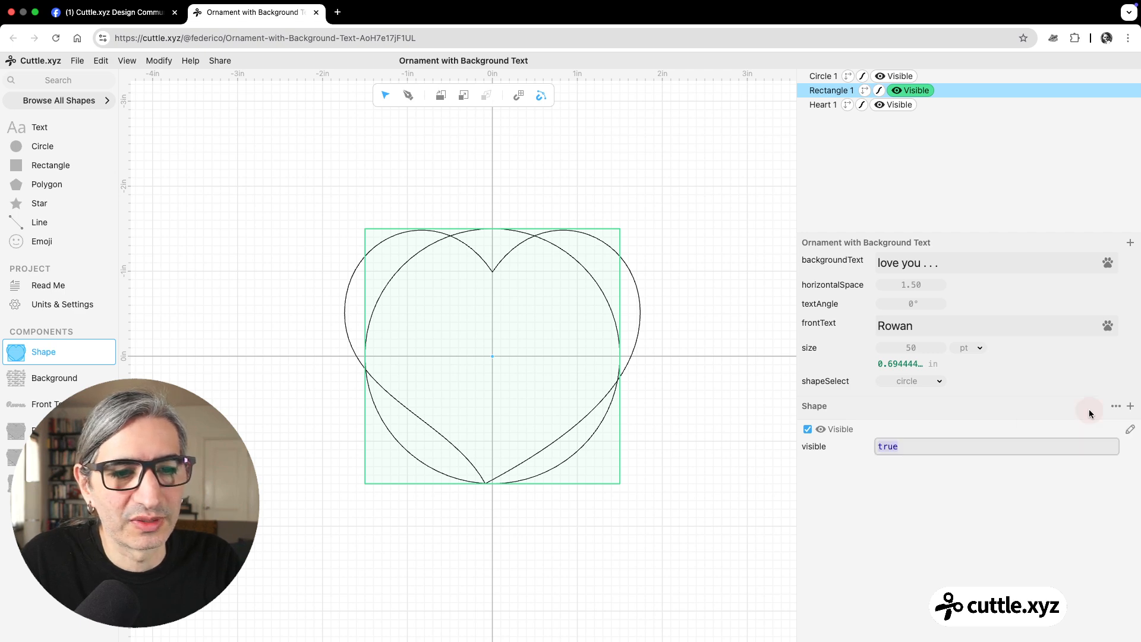
pyautogui.write('shape')
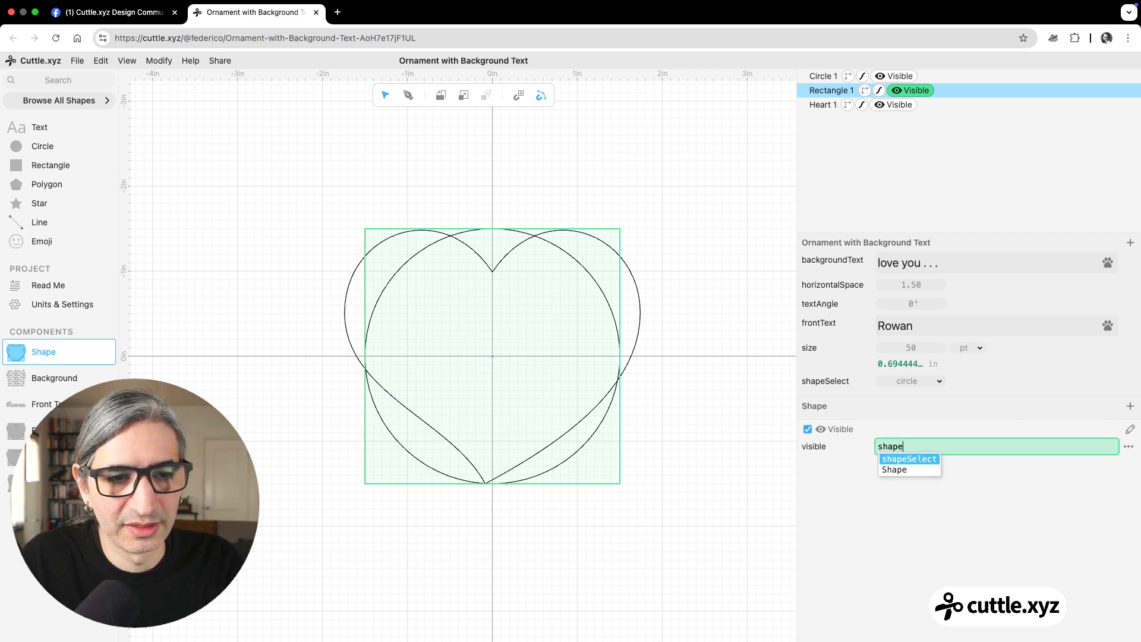
pyautogui.press('Return')
pyautogui.write('== "square')
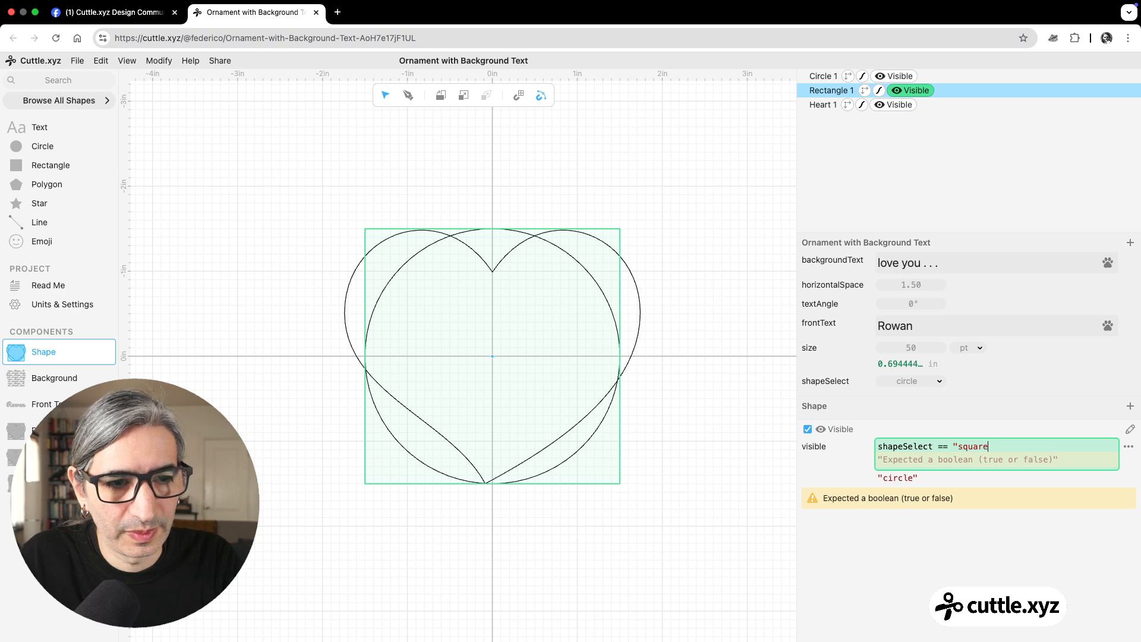
pyautogui.write('"')
pyautogui.click(933, 381)
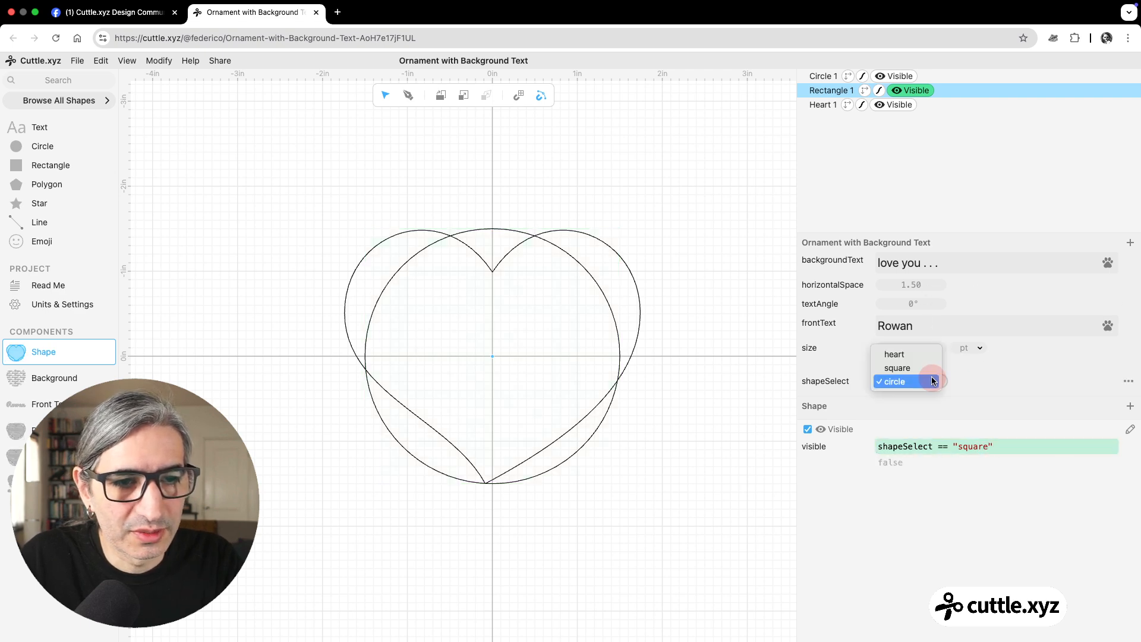
pyautogui.click(909, 368)
# Set the heart's visible expression to shapeSelect == "heart"
pyautogui.click(896, 106)
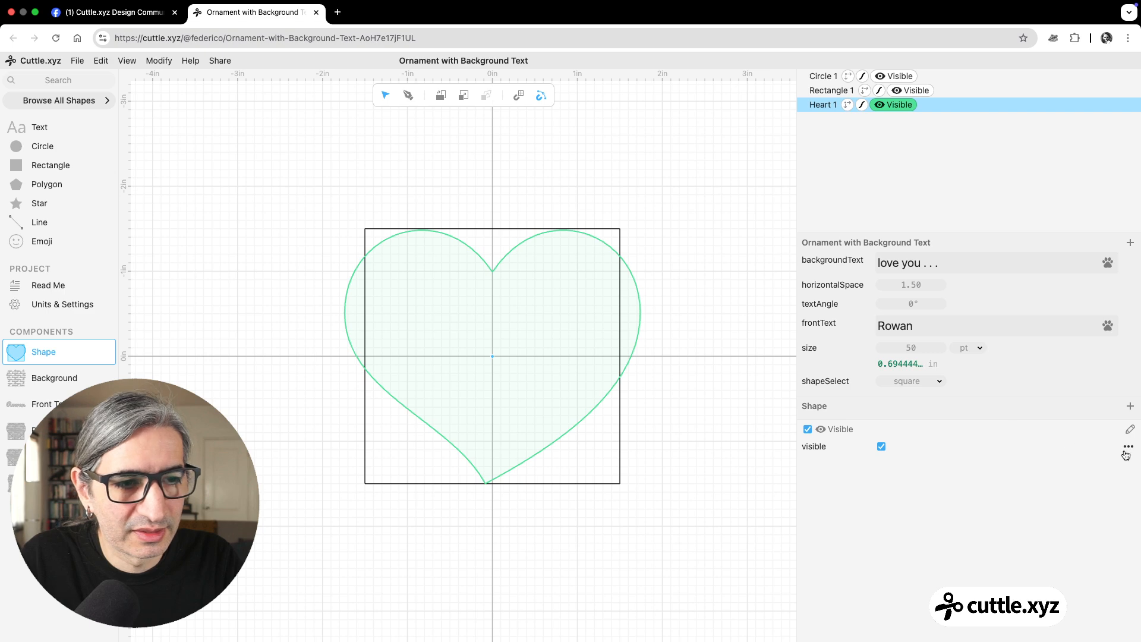
pyautogui.click(1127, 450)
pyautogui.click(1085, 403)
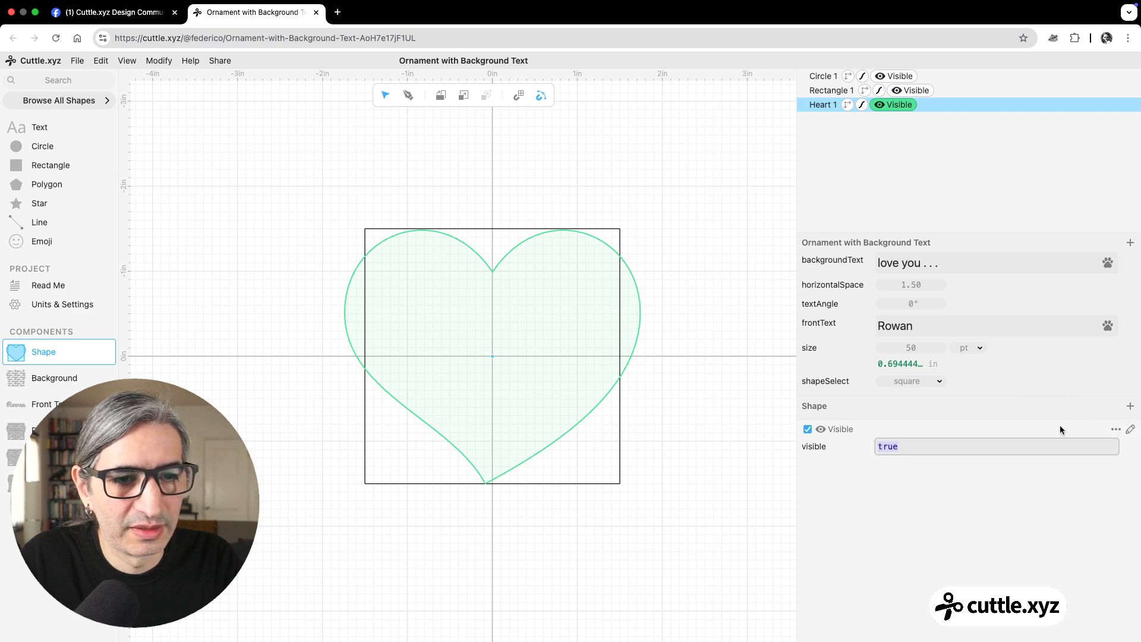
pyautogui.write('shape')
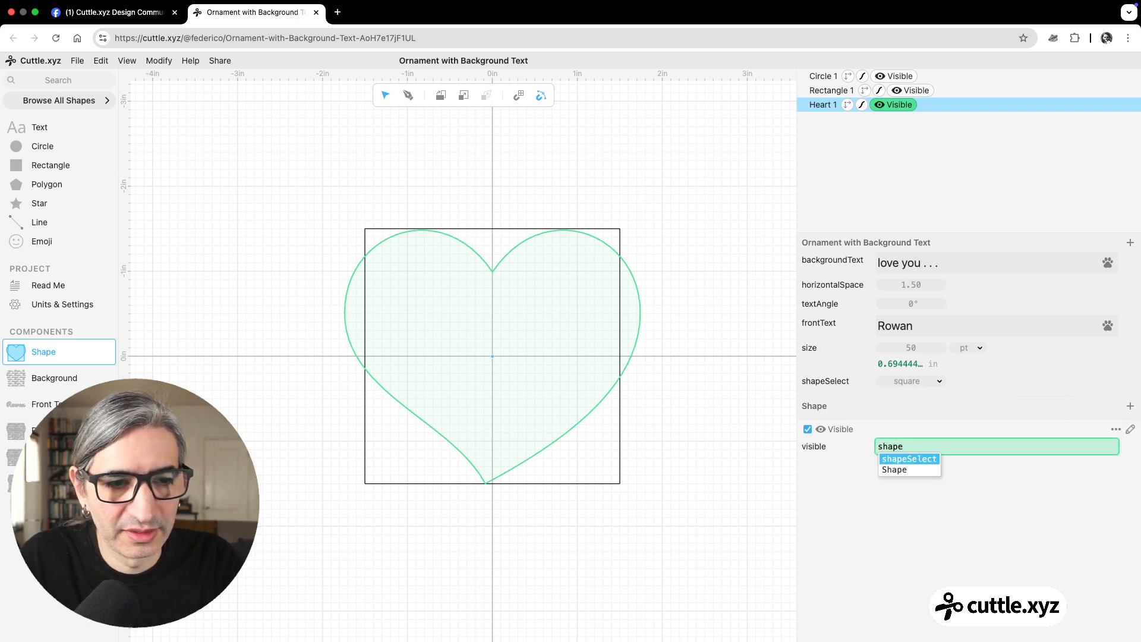
pyautogui.press('Return')
pyautogui.write('== "hear')
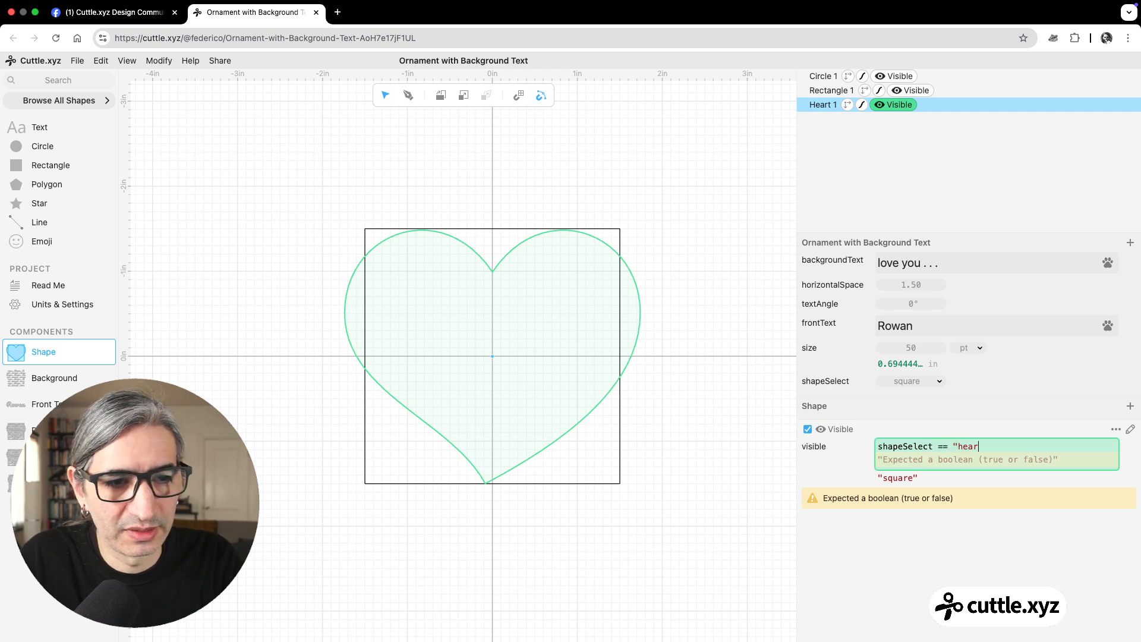
pyautogui.write('t"')
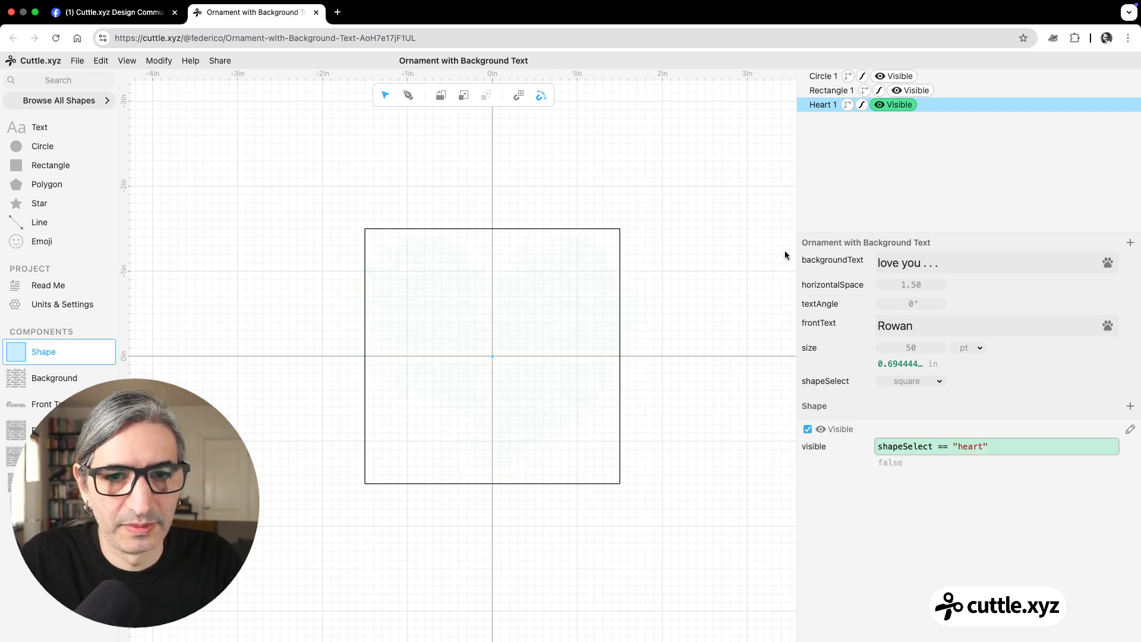
pyautogui.click(726, 244)
# Test the shape switching in the Shape component by setting shapeSelect to heart and to circle
pyautogui.click(933, 384)
pyautogui.click(926, 368)
pyautogui.click(925, 384)
pyautogui.click(925, 410)
# Open the Read Me page and test the complete ornament with shapeSelect set to square and to heart
pyautogui.click(92, 294)
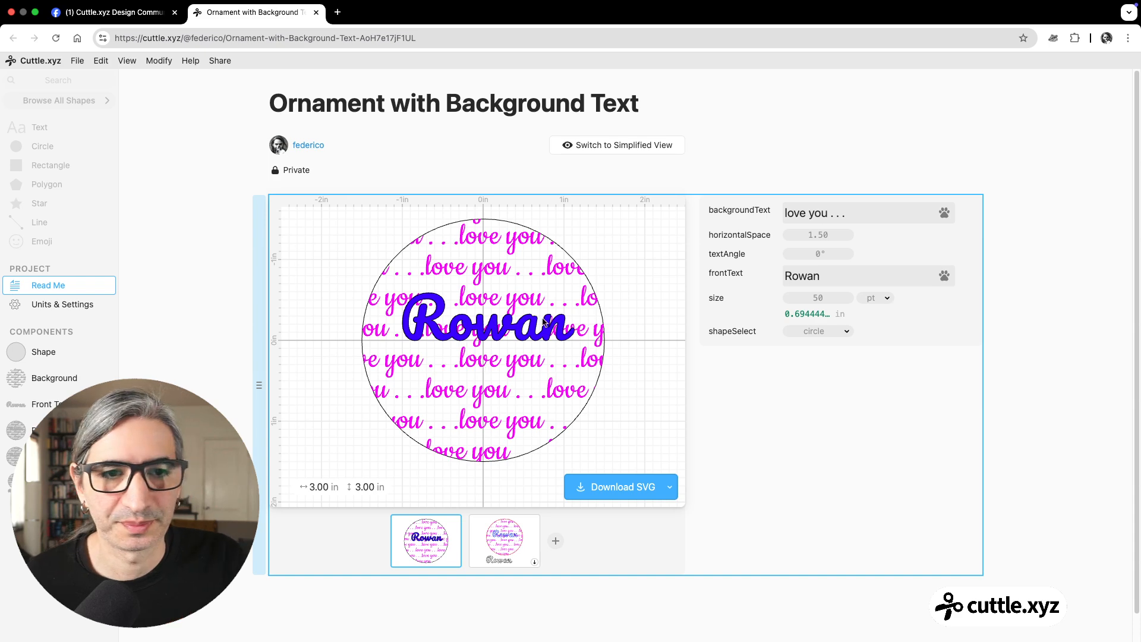
pyautogui.click(831, 331)
pyautogui.click(824, 320)
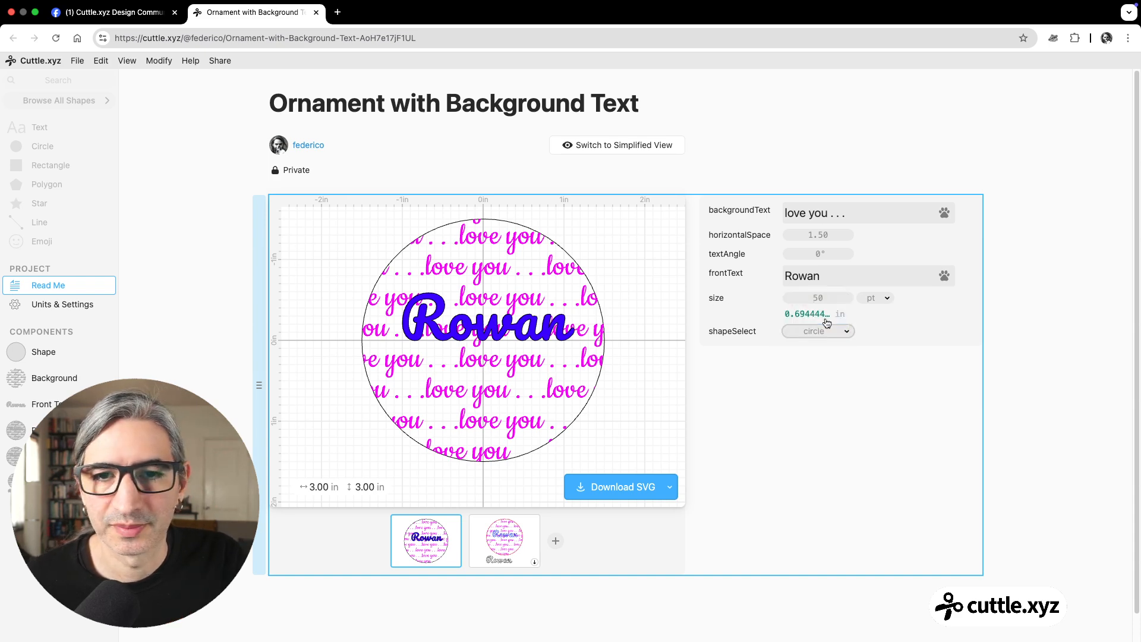
pyautogui.click(832, 329)
pyautogui.click(830, 327)
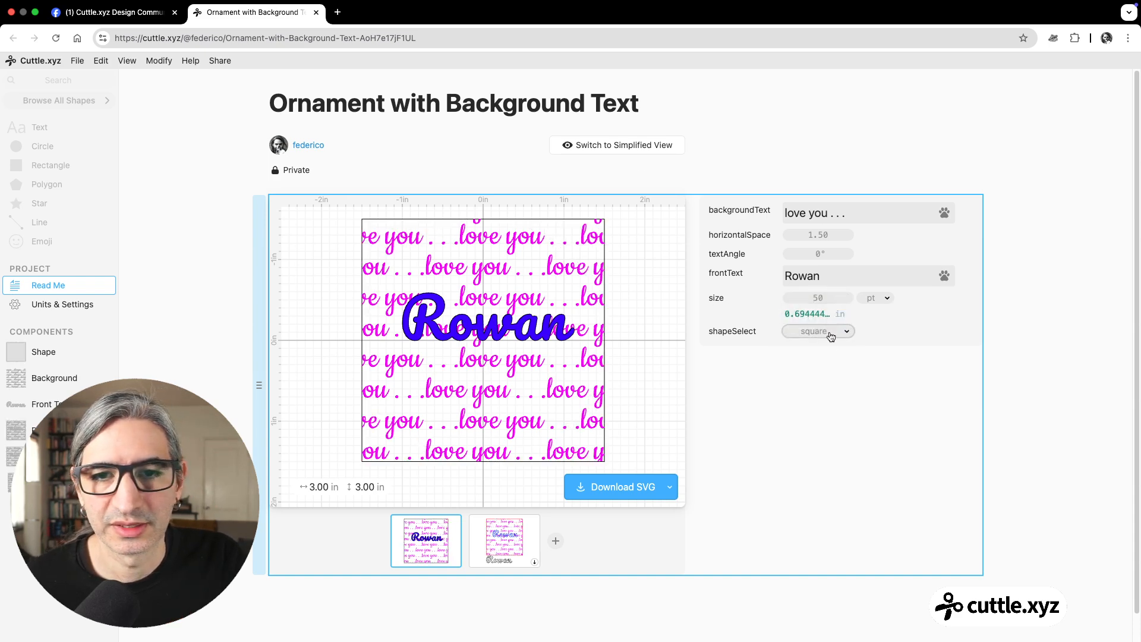
pyautogui.click(830, 328)
pyautogui.click(831, 344)
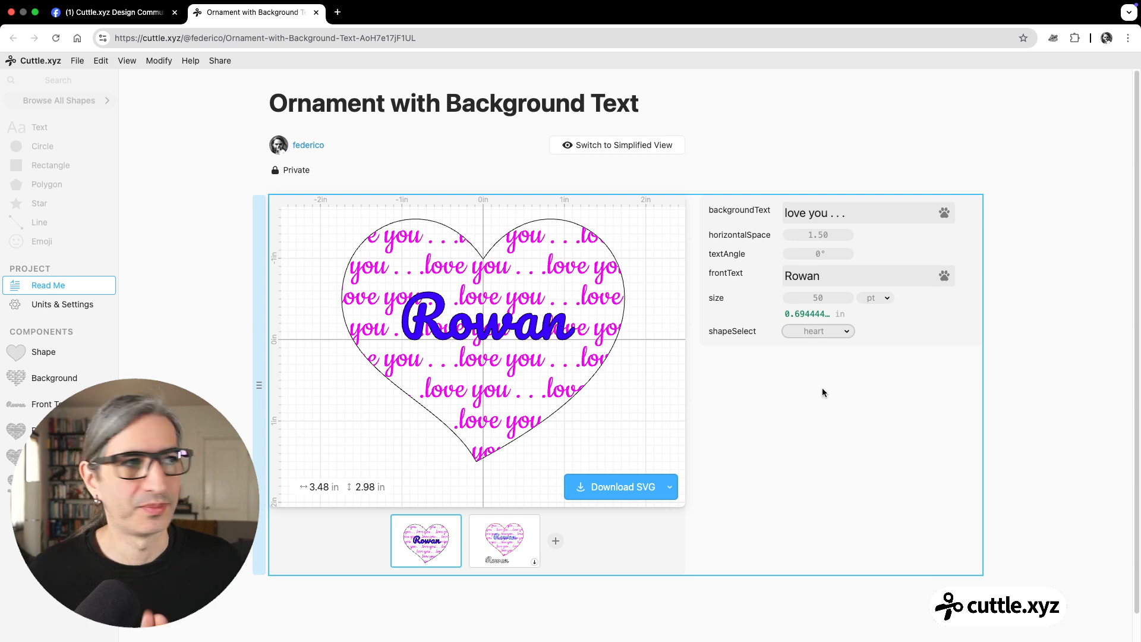